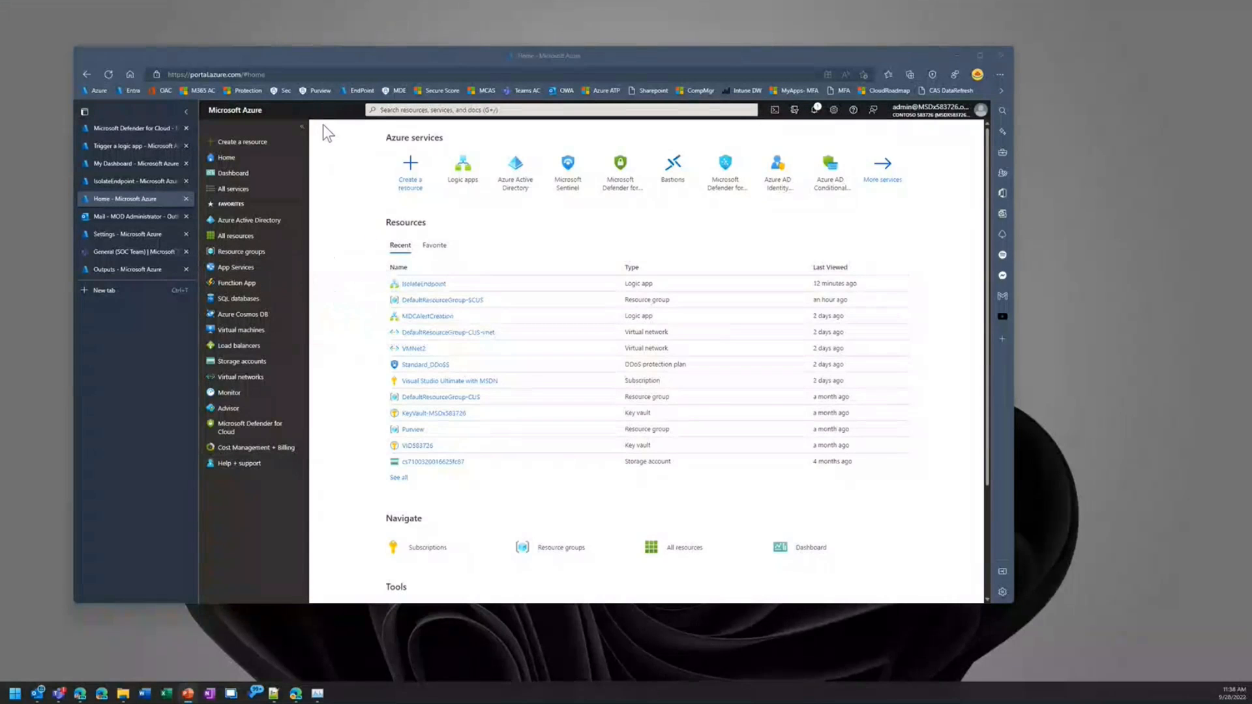
Step: Look over the Microsoft Defender for Cloud overview in a larger browser window and open its Security alerts list
click(116, 126)
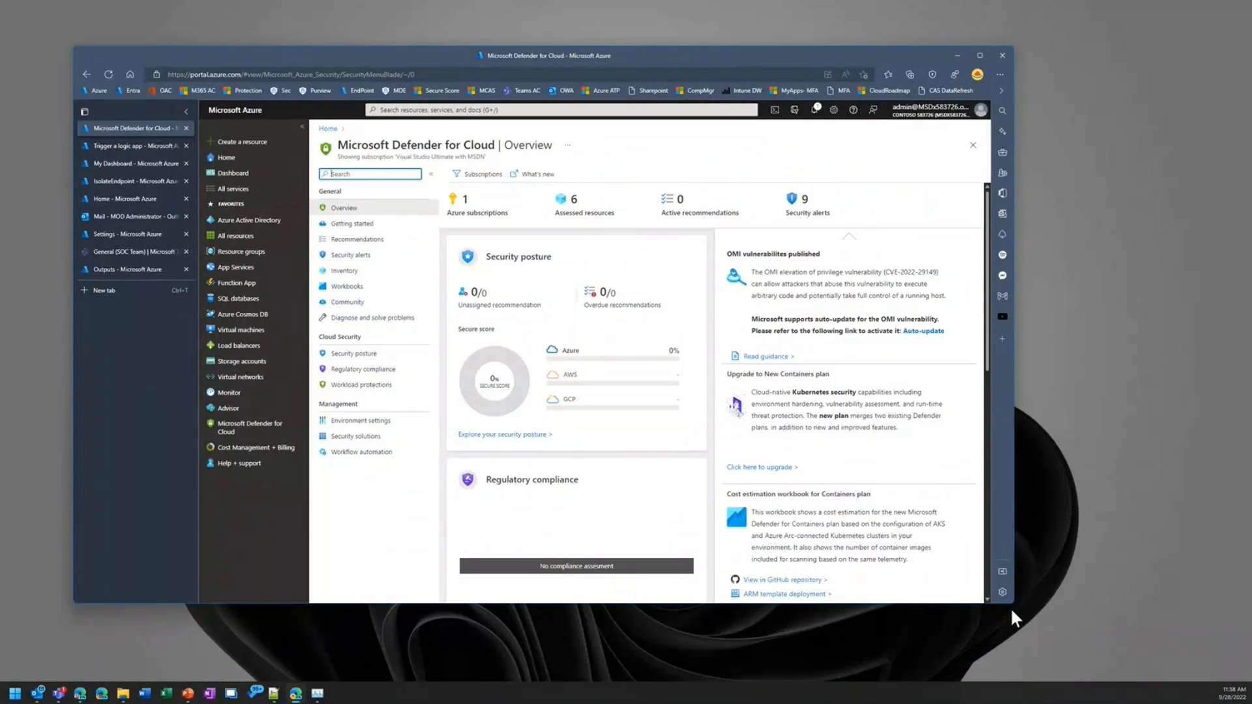
drag(1011, 607, 1133, 630)
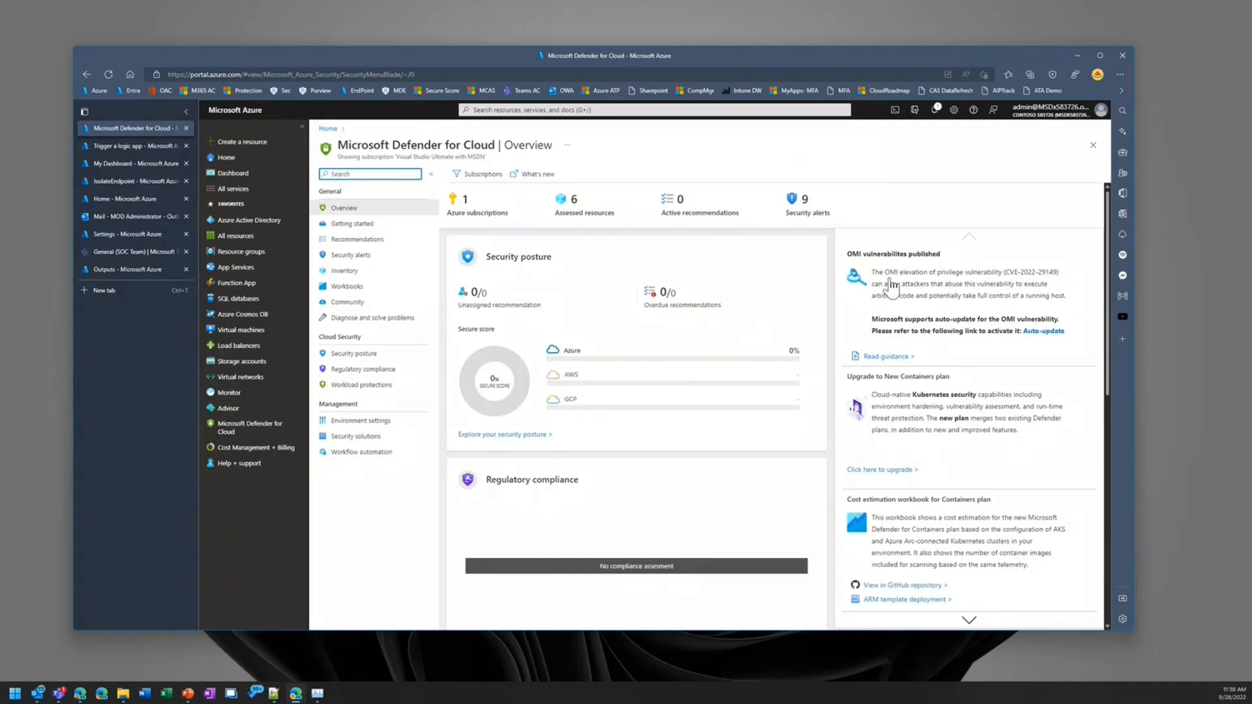
scroll(672, 498, down, 6)
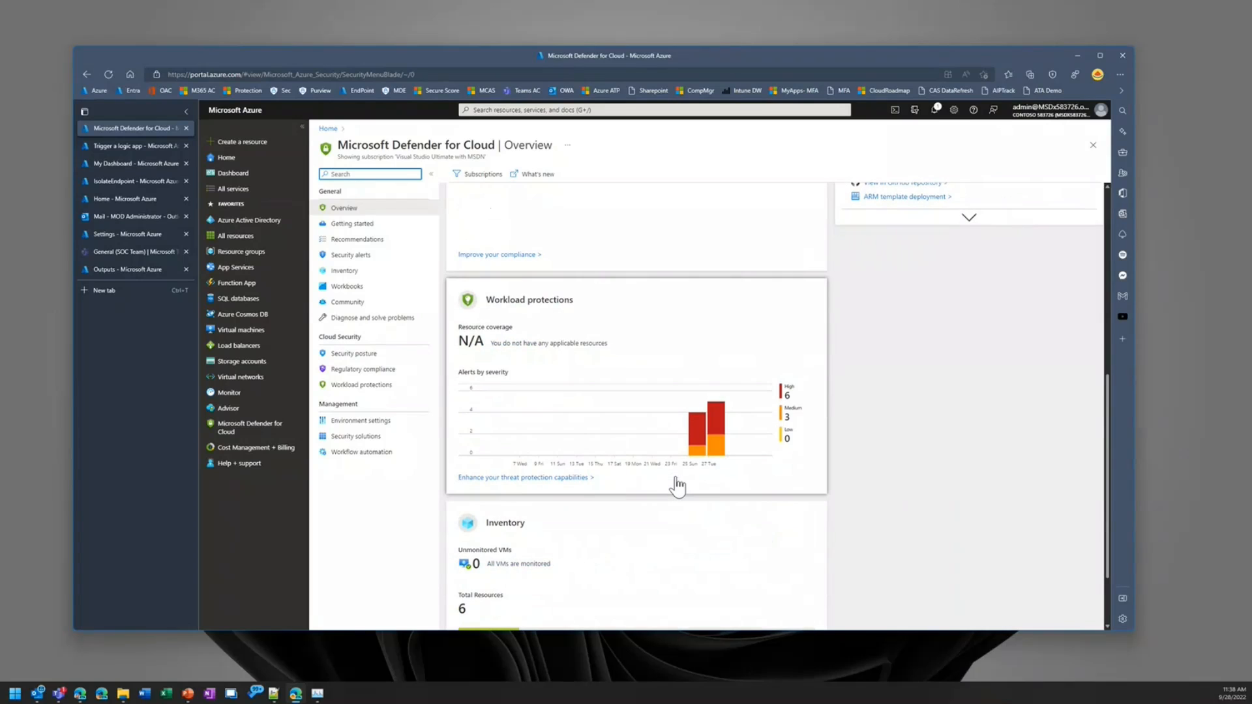
scroll(665, 551, down, 1)
scroll(667, 554, up, 8)
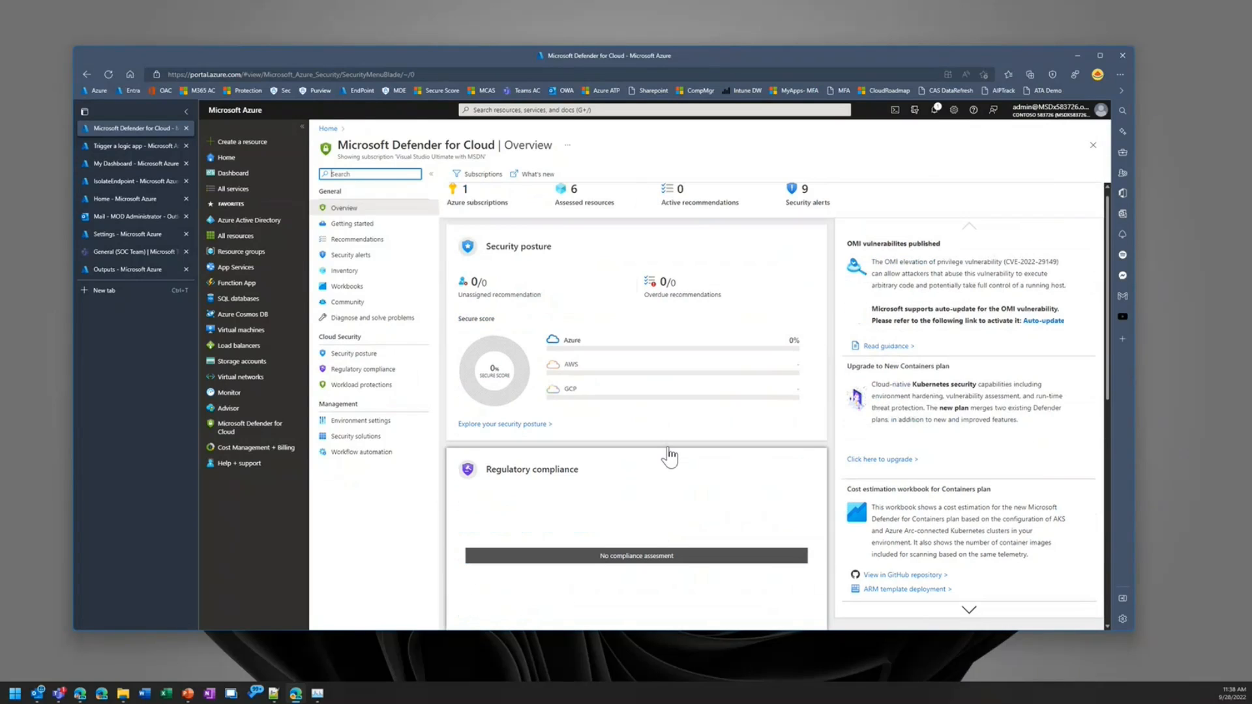
click(346, 258)
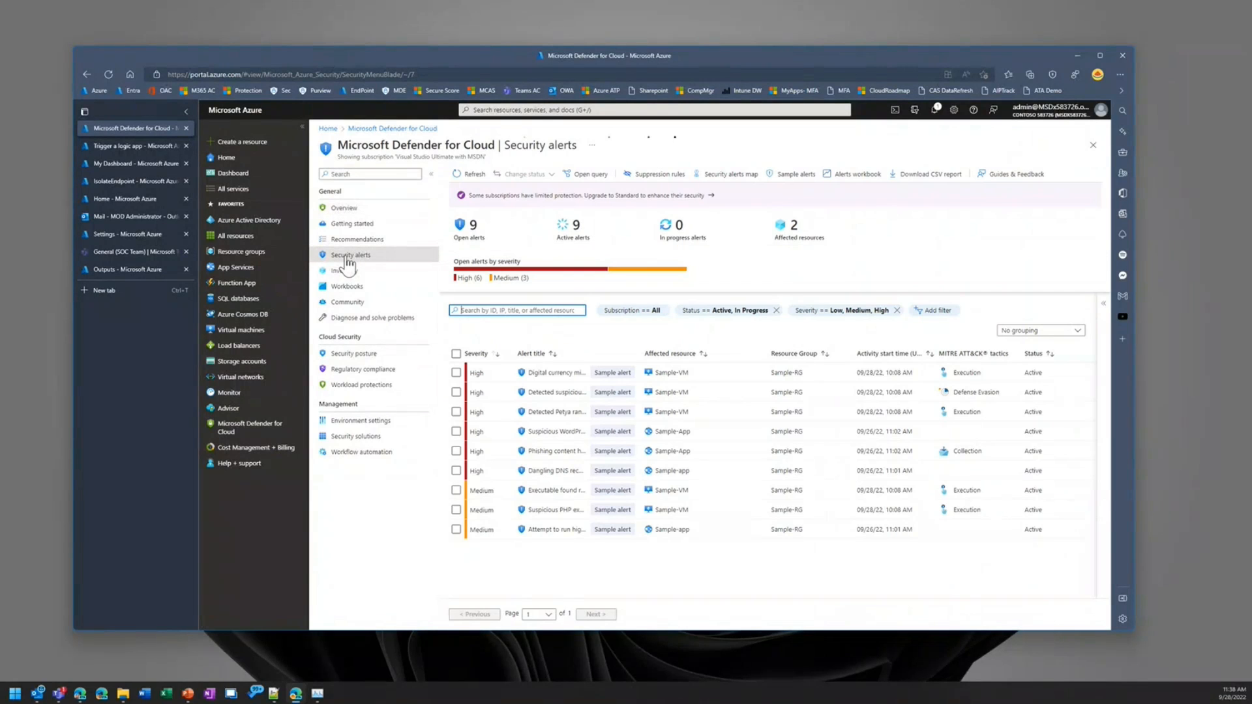
Step: Reposition and enlarge the browser window, and widen the Alert title column so the alert names can be read
drag(530, 61, 503, 29)
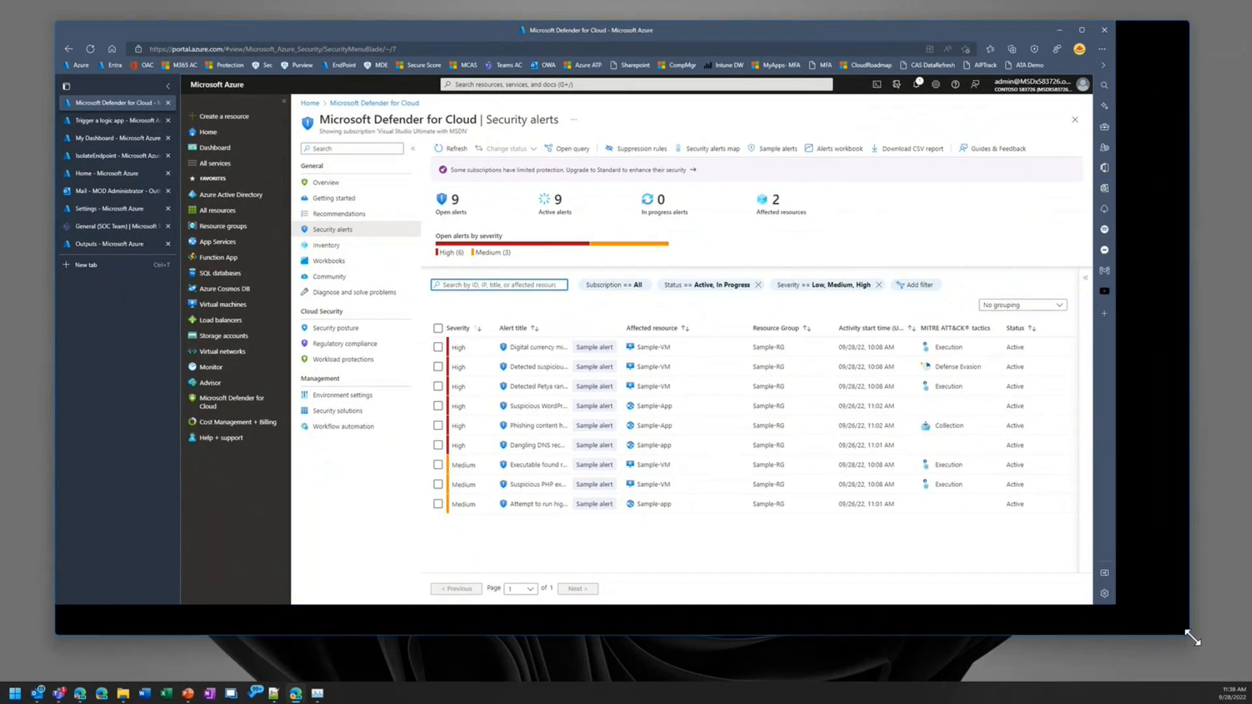
drag(1116, 607, 1196, 640)
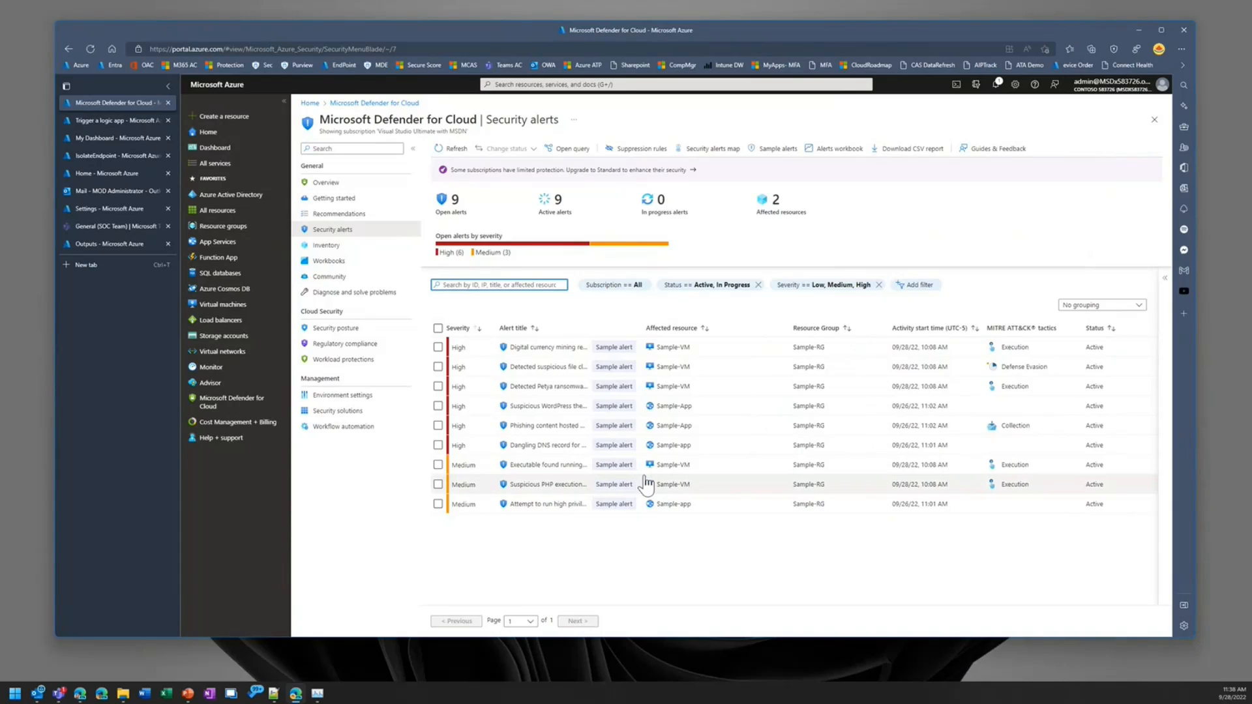
drag(648, 328, 713, 328)
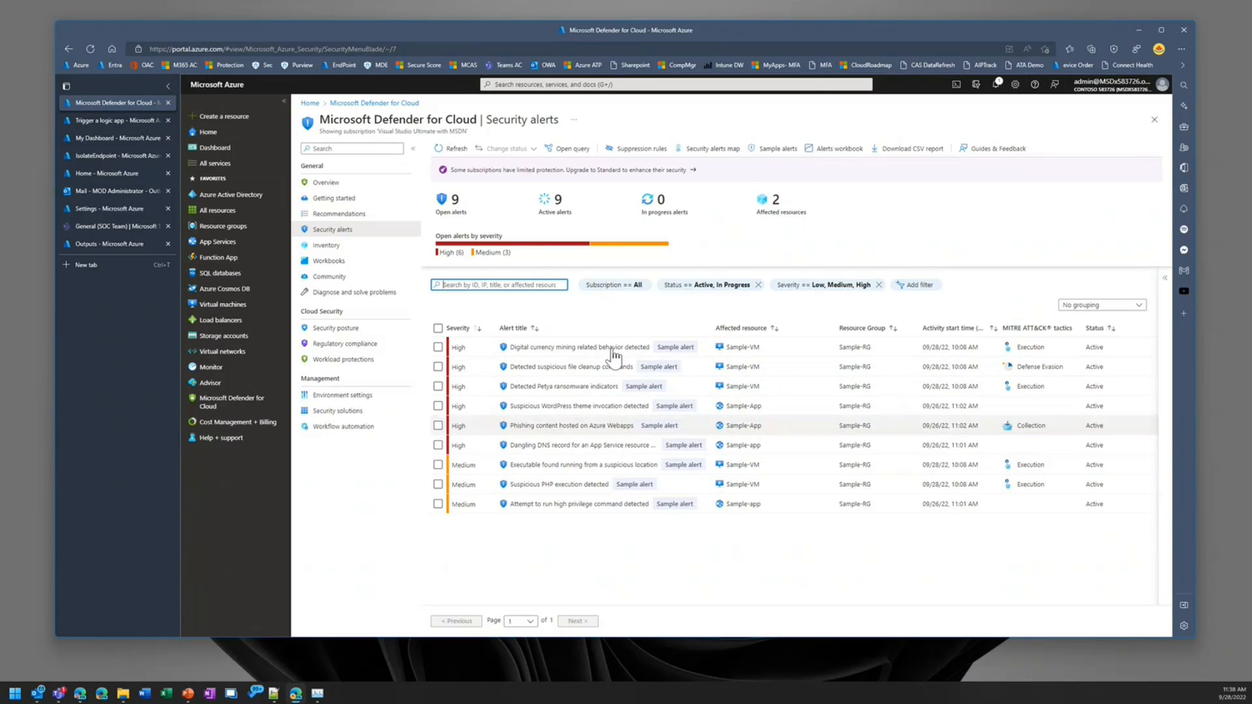
Step: Review the Defender for Cloud plans offered for creating sample alerts, and leave without creating any
click(781, 155)
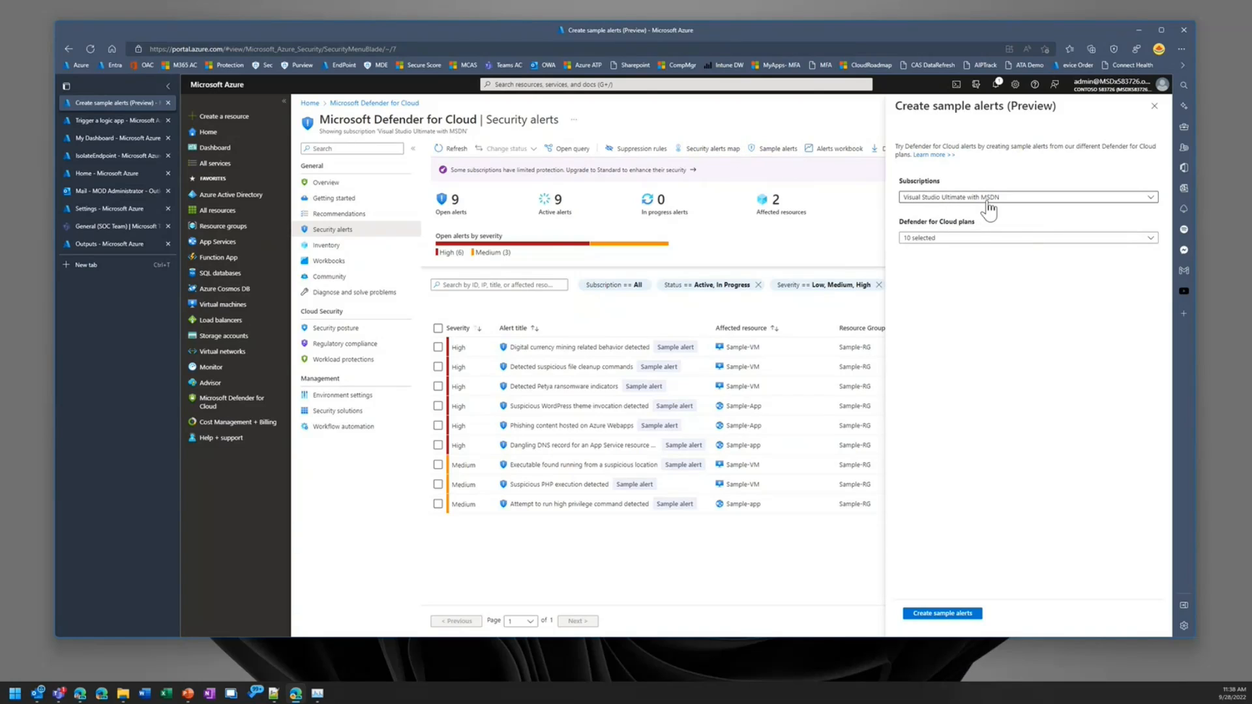
click(976, 238)
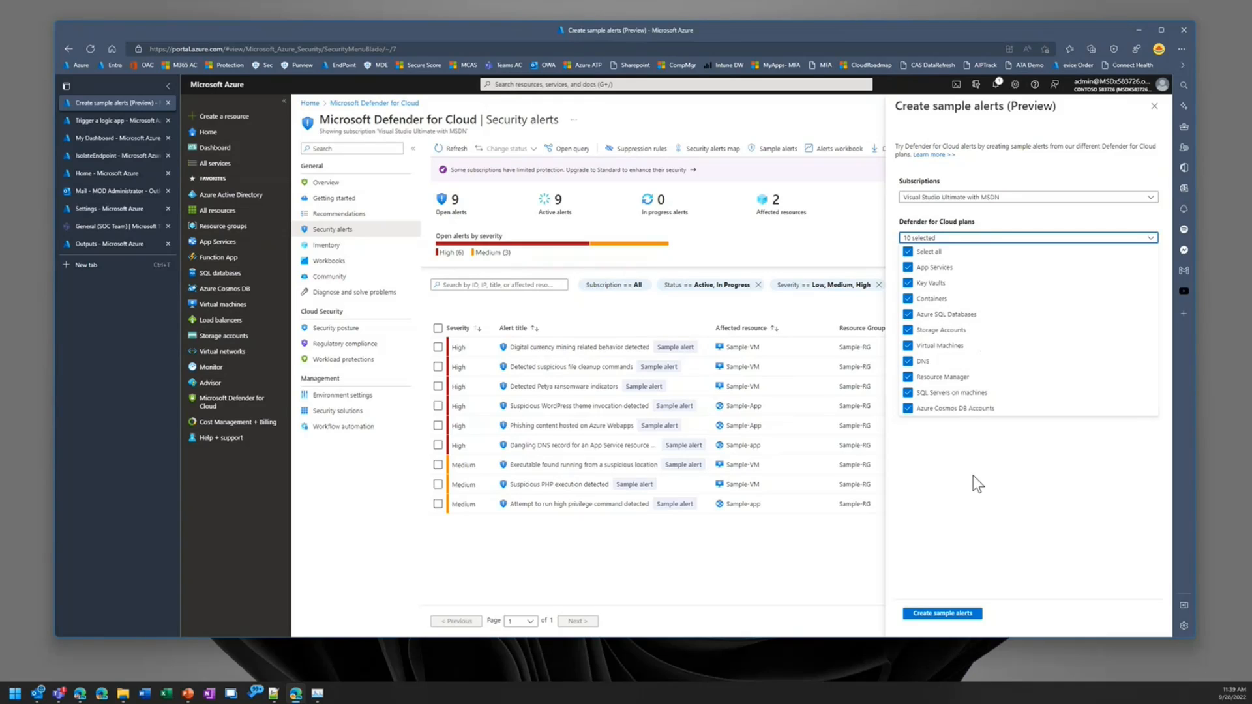
click(981, 461)
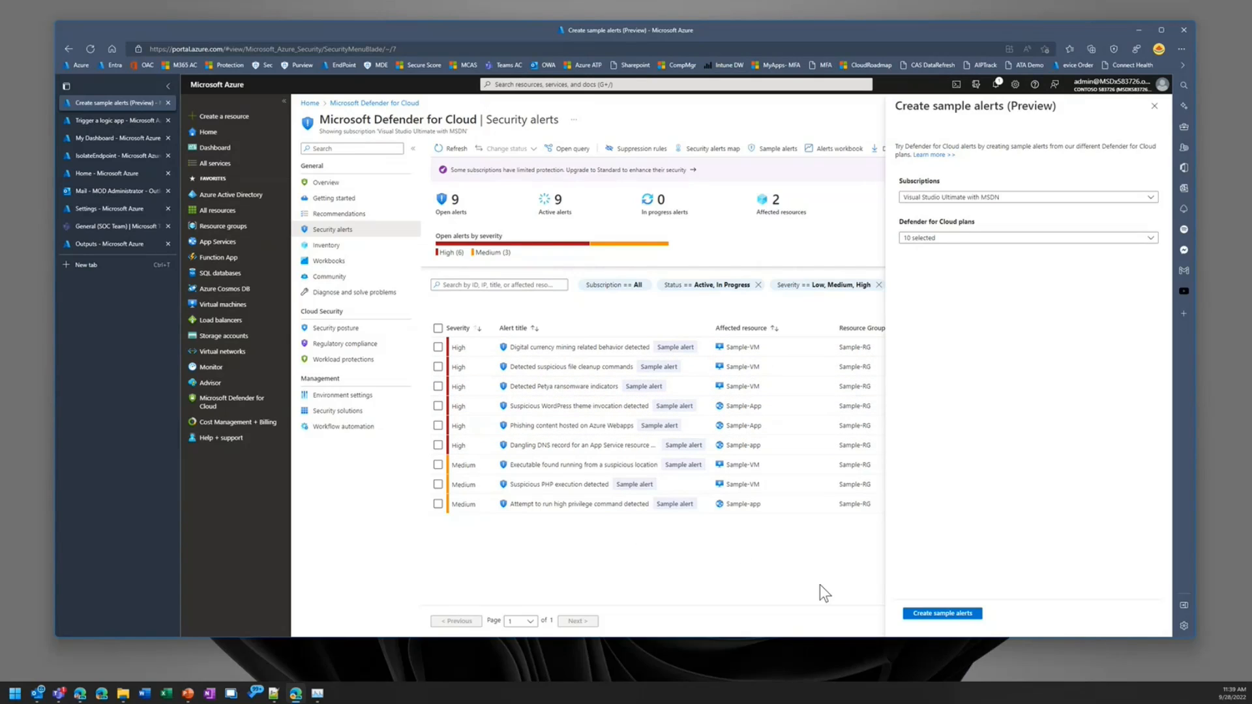
click(1154, 105)
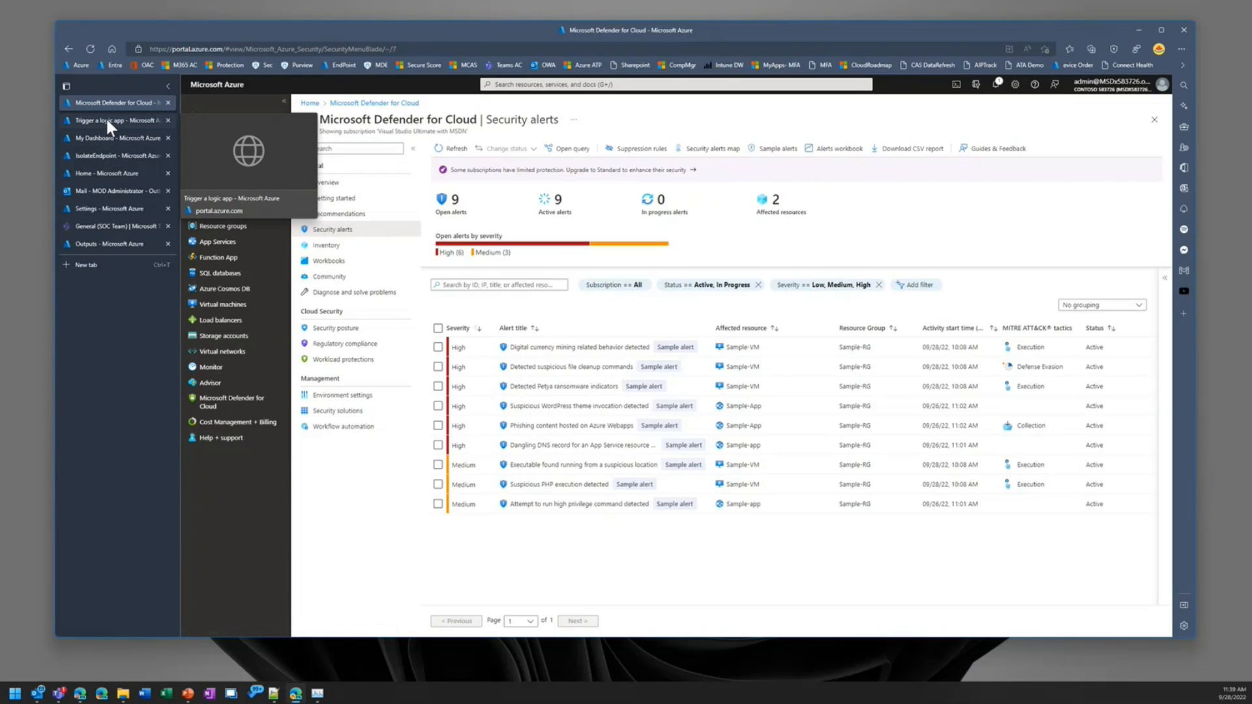
Step: View the list of all logic apps and the Petya ransomware alert's trigger page, and return to the Security alerts list
click(103, 157)
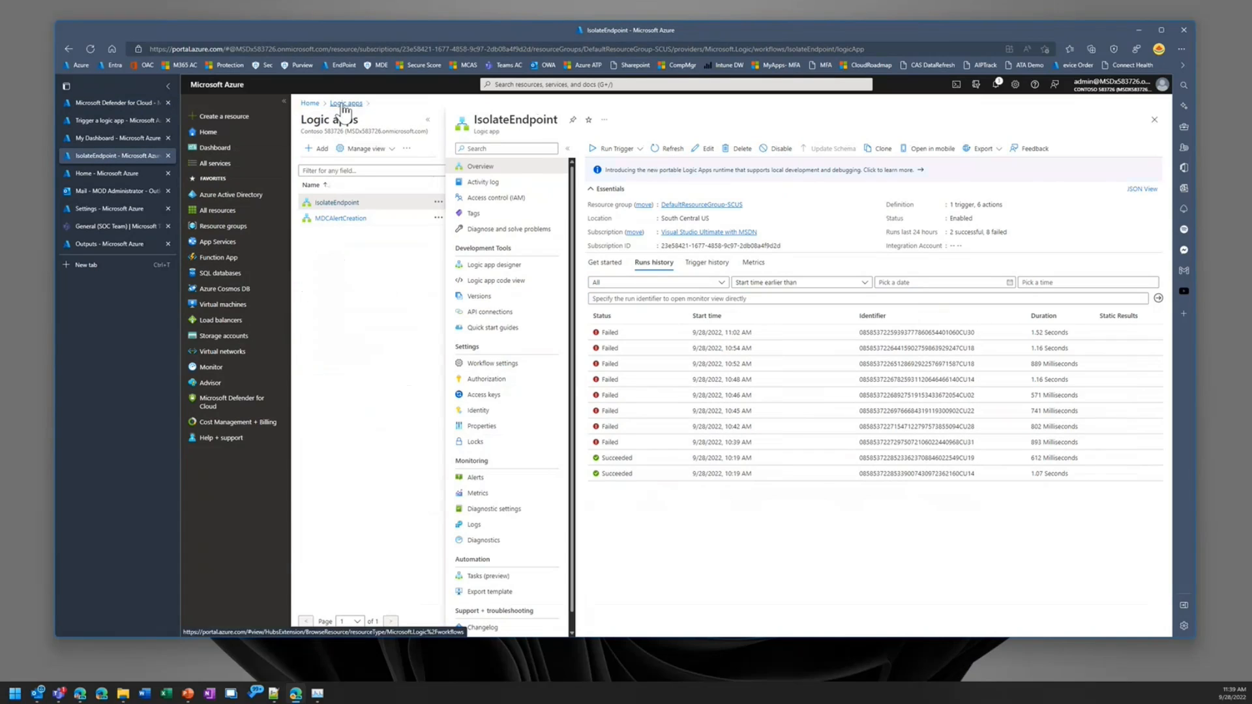
click(343, 103)
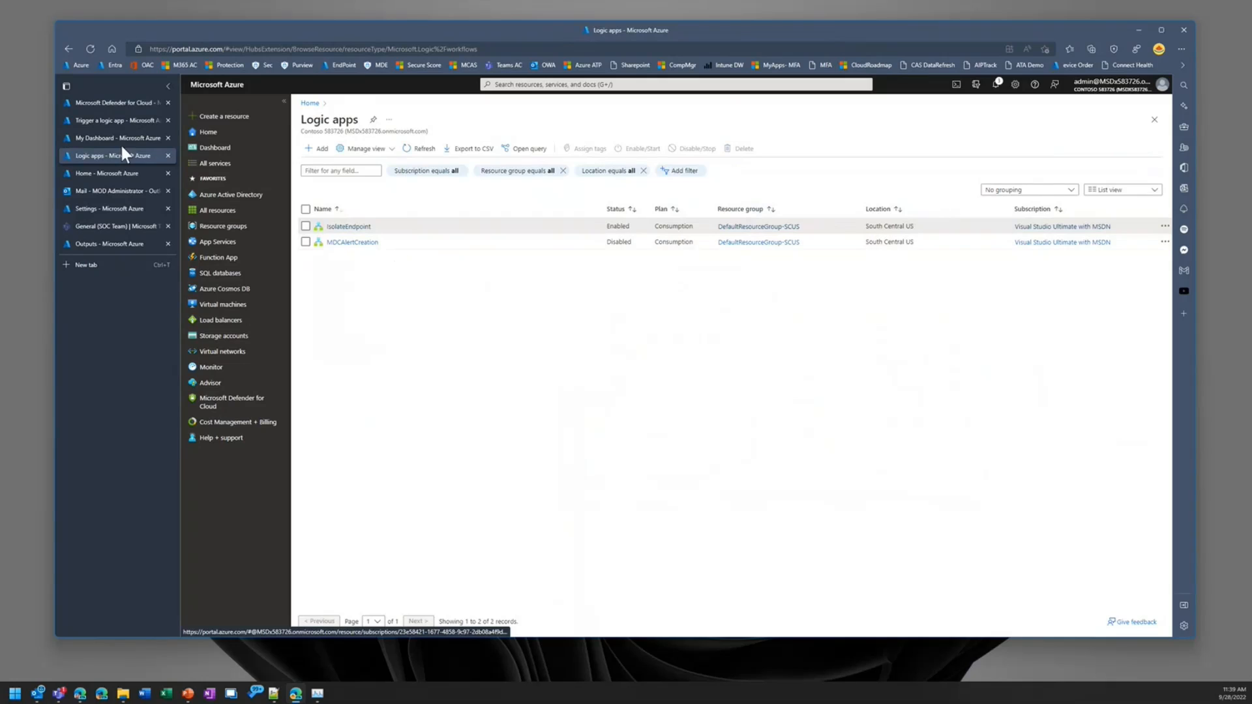
click(113, 123)
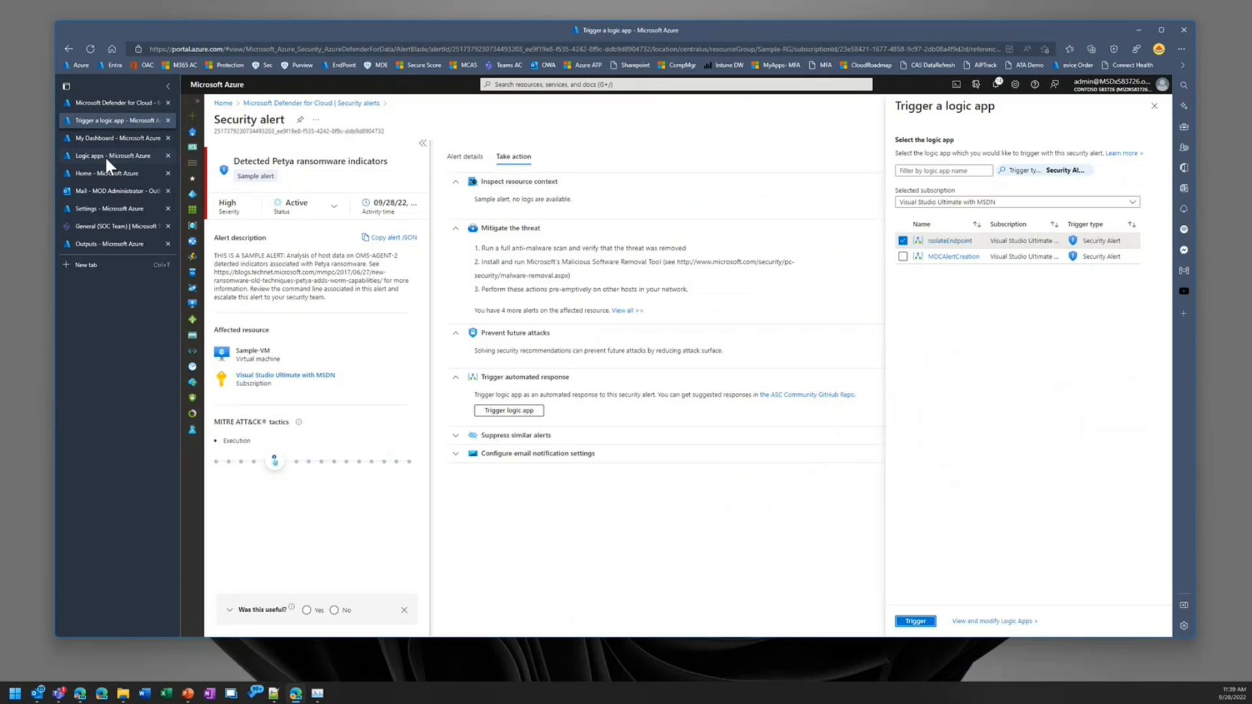
click(109, 105)
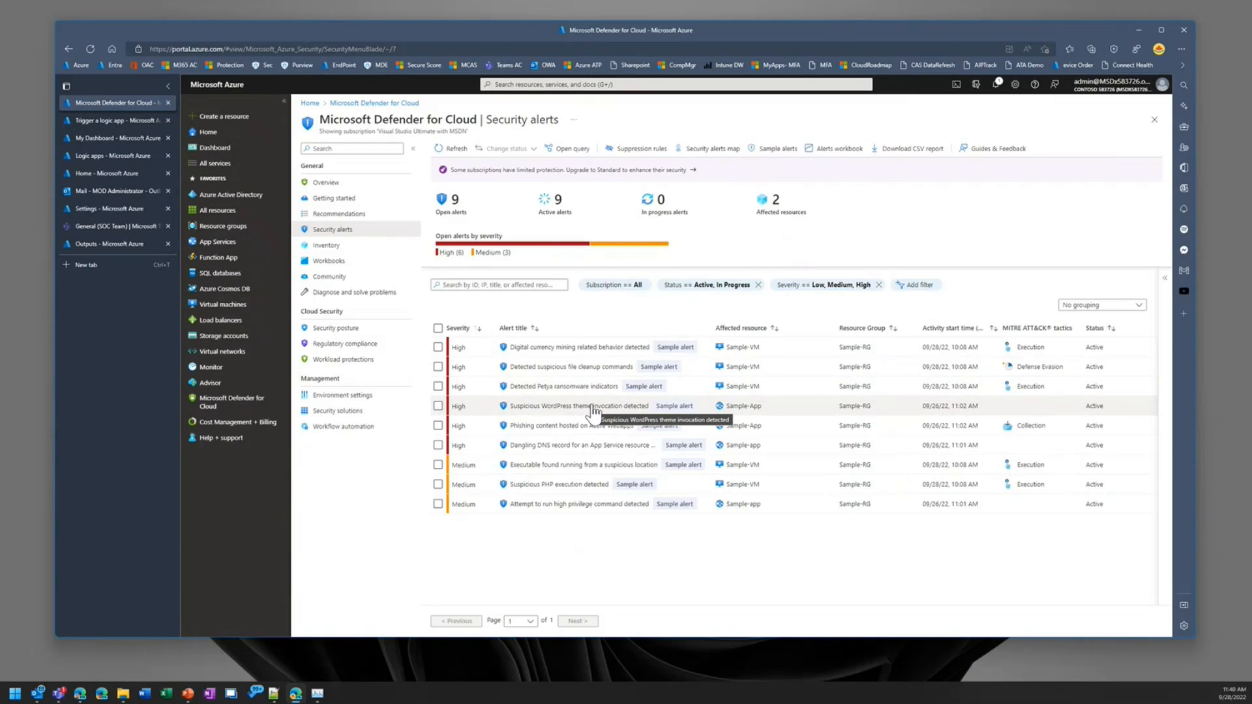
Step: View the full details of the "Phishing content hosted on Azure Webapps" alert, including its related URL entity
click(548, 429)
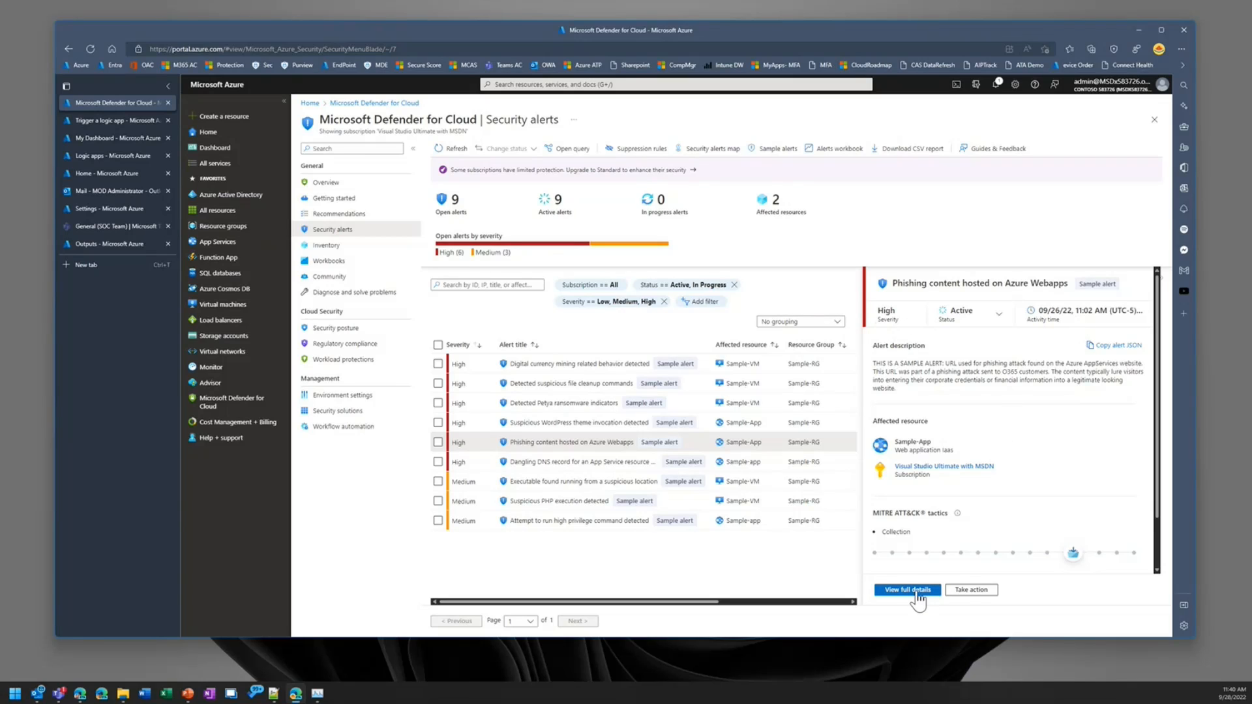
click(919, 594)
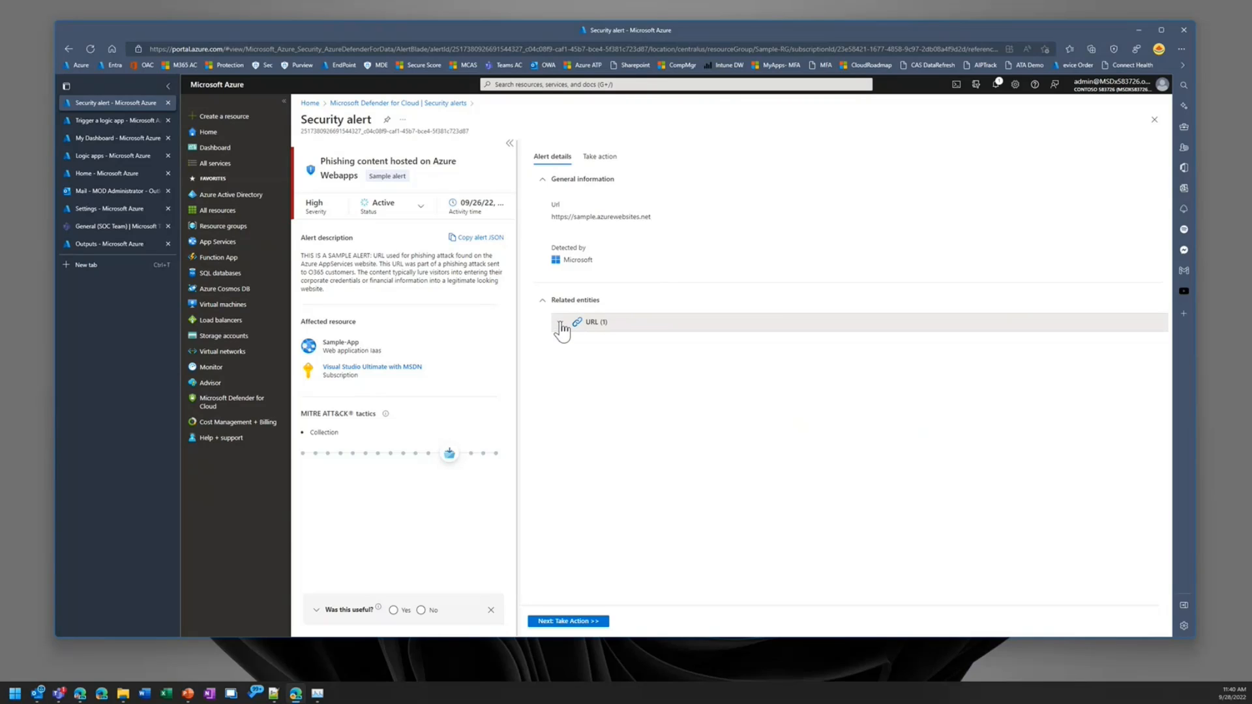
click(560, 324)
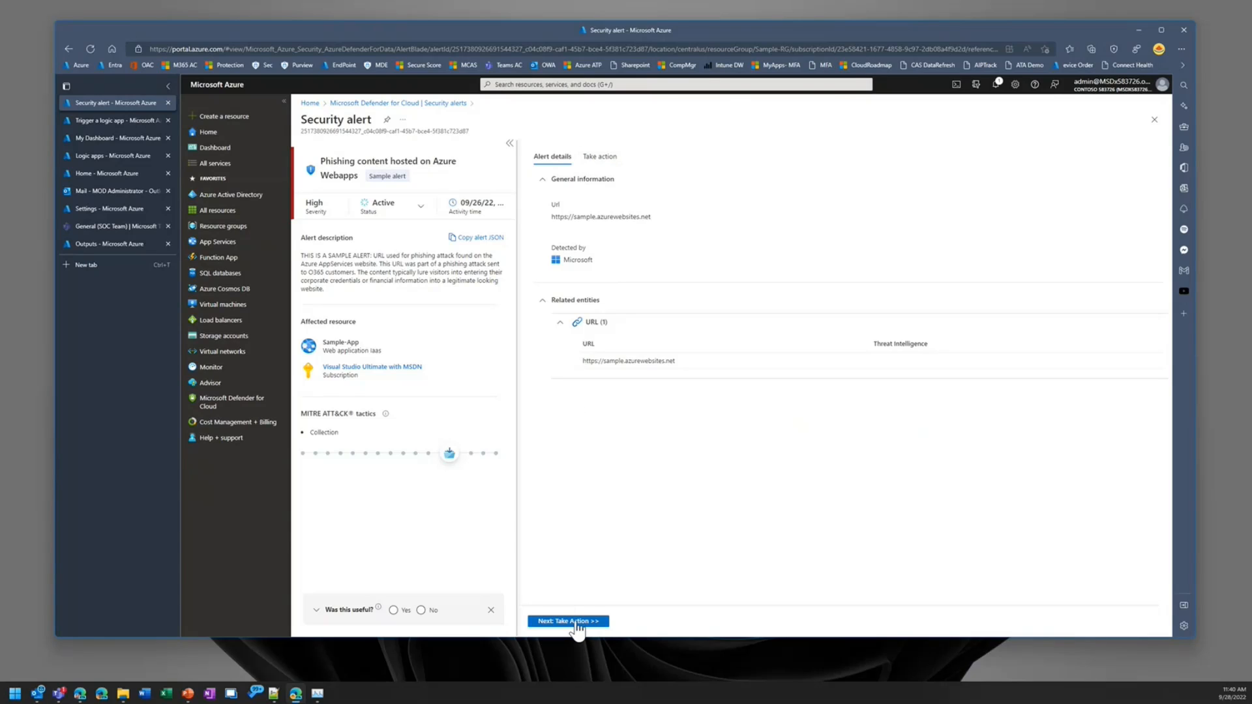
Step: Bring up the logic app choices for the phishing alert's automated response and select MDCAlertCreation
click(599, 157)
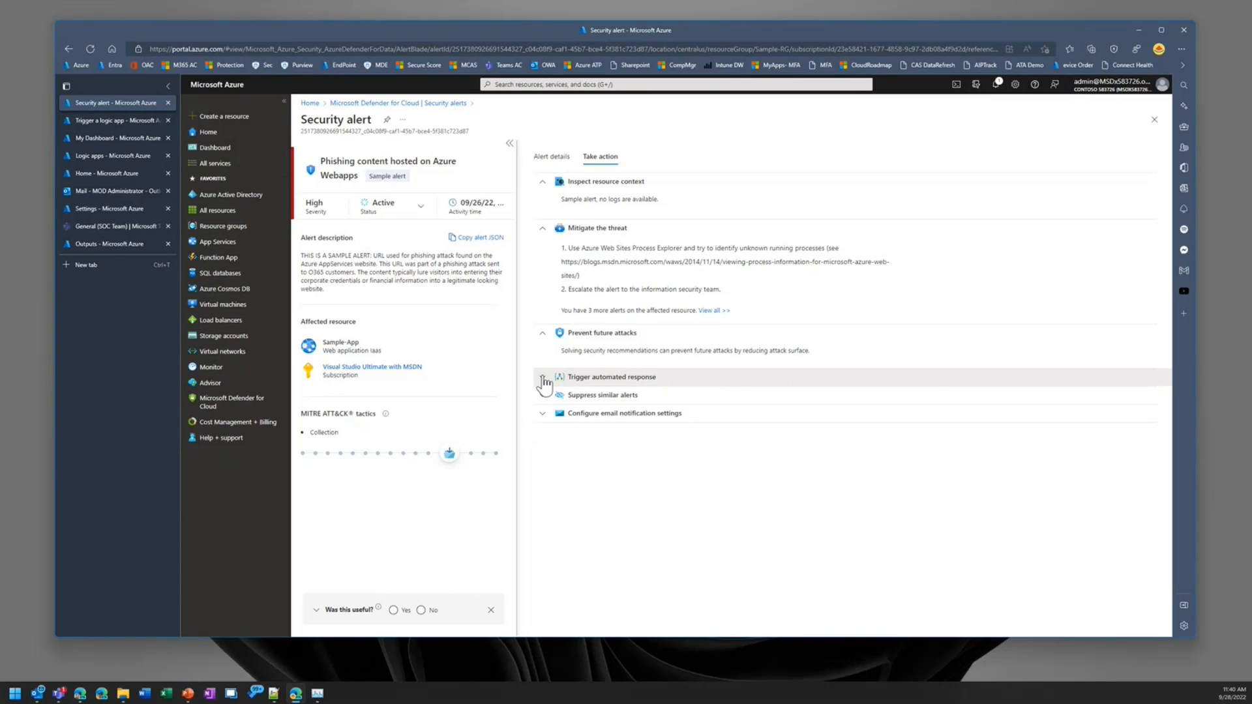
click(542, 378)
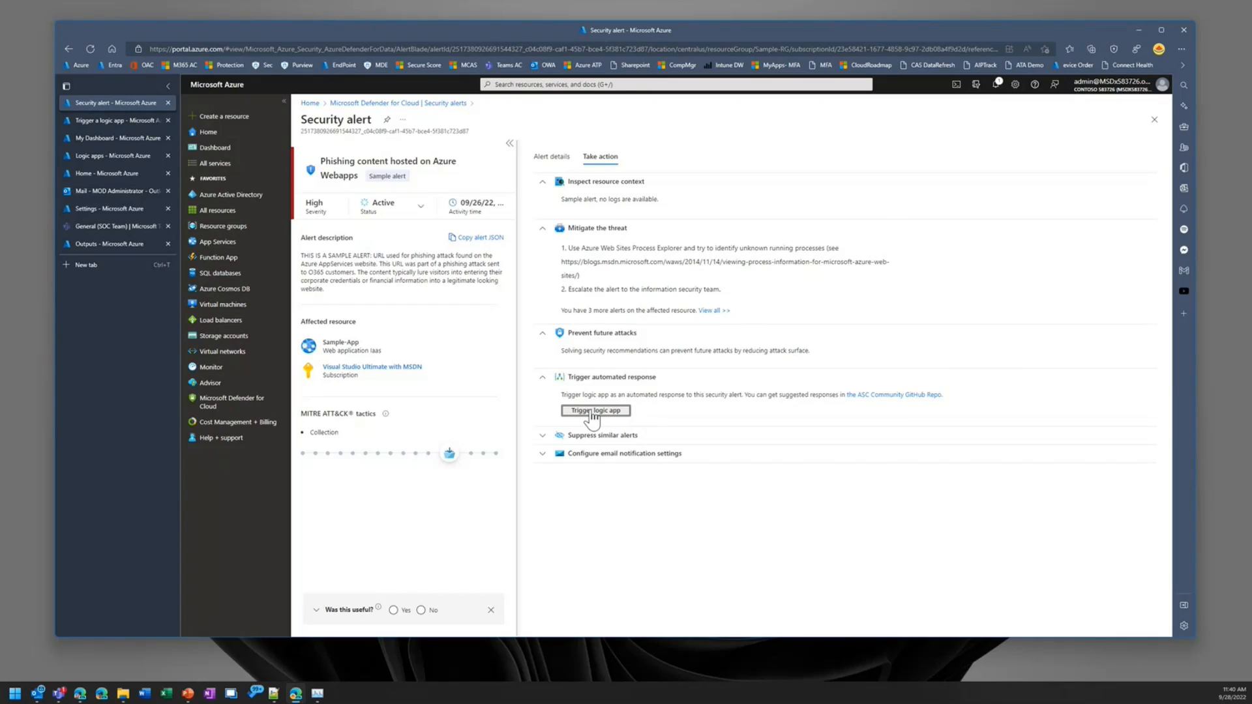
click(592, 410)
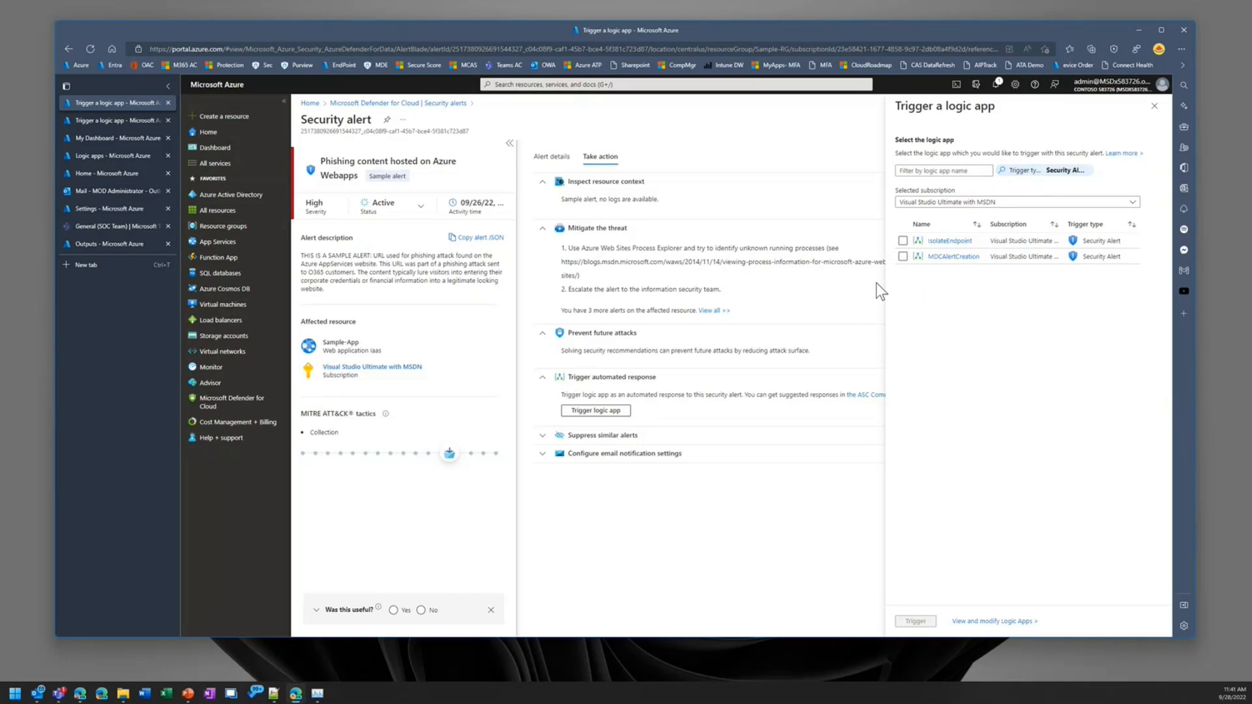
click(903, 256)
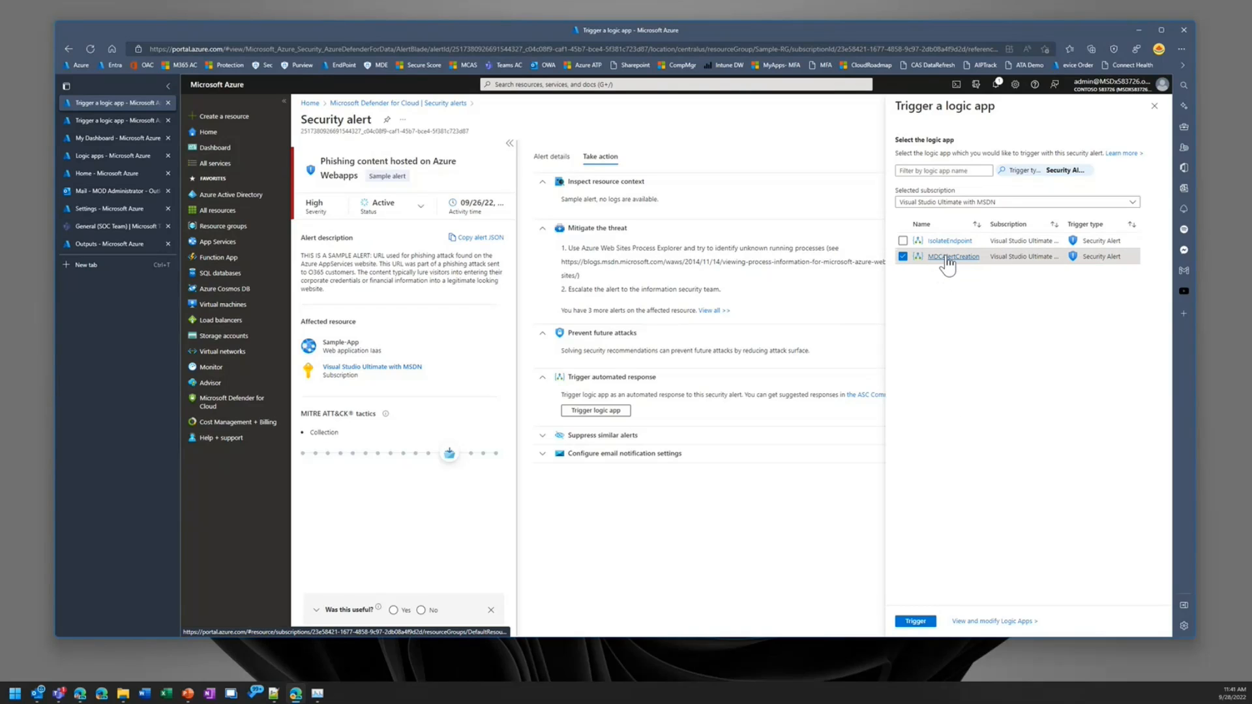
Step: Open the MDCAlertCreation logic app in the Logic app designer
click(947, 258)
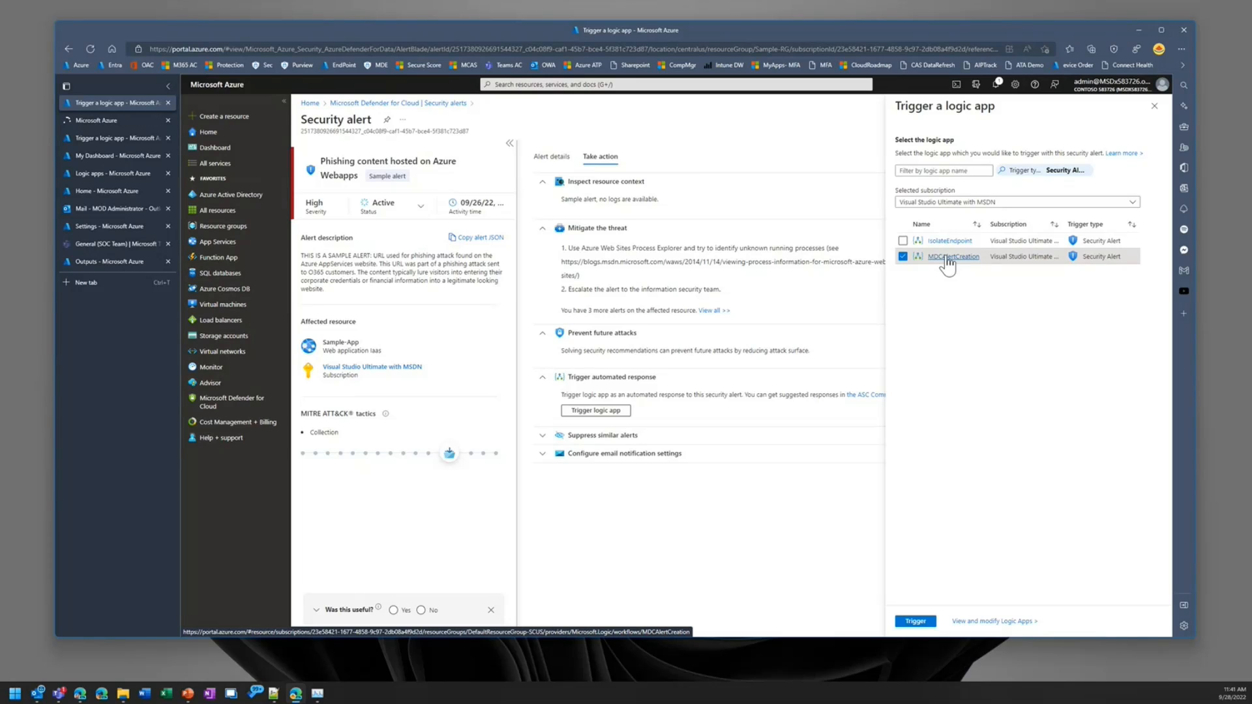
click(102, 120)
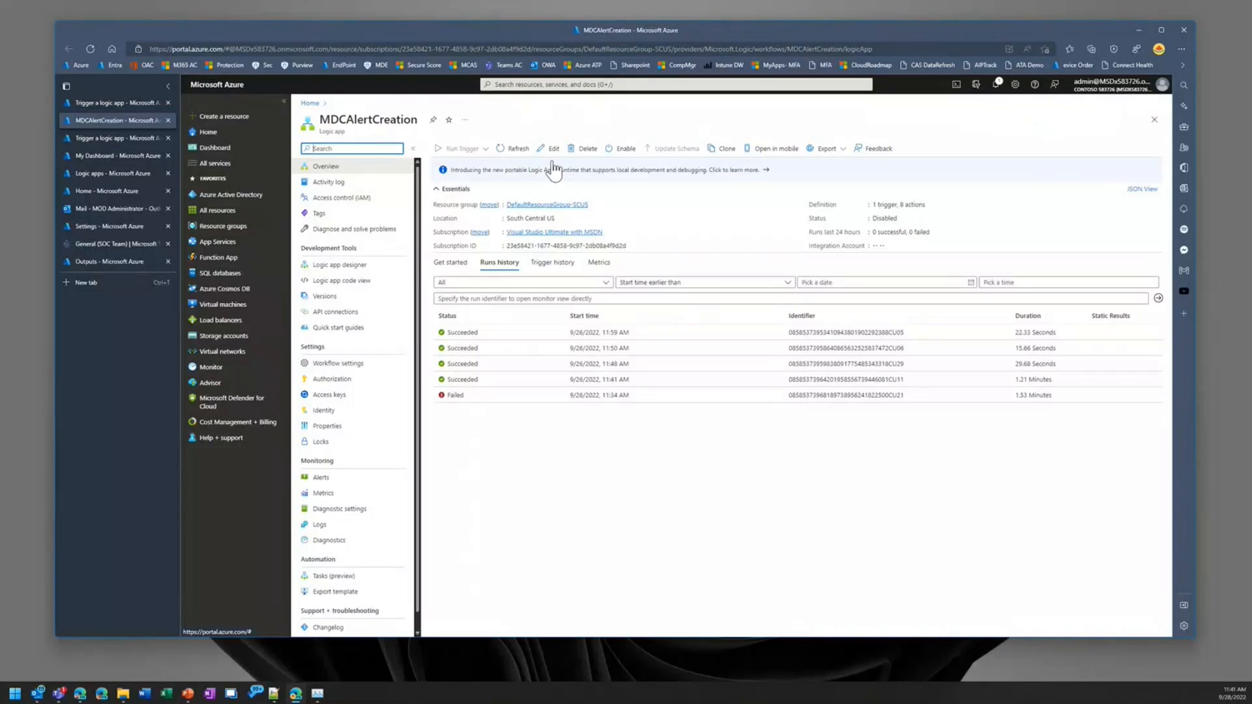
click(338, 266)
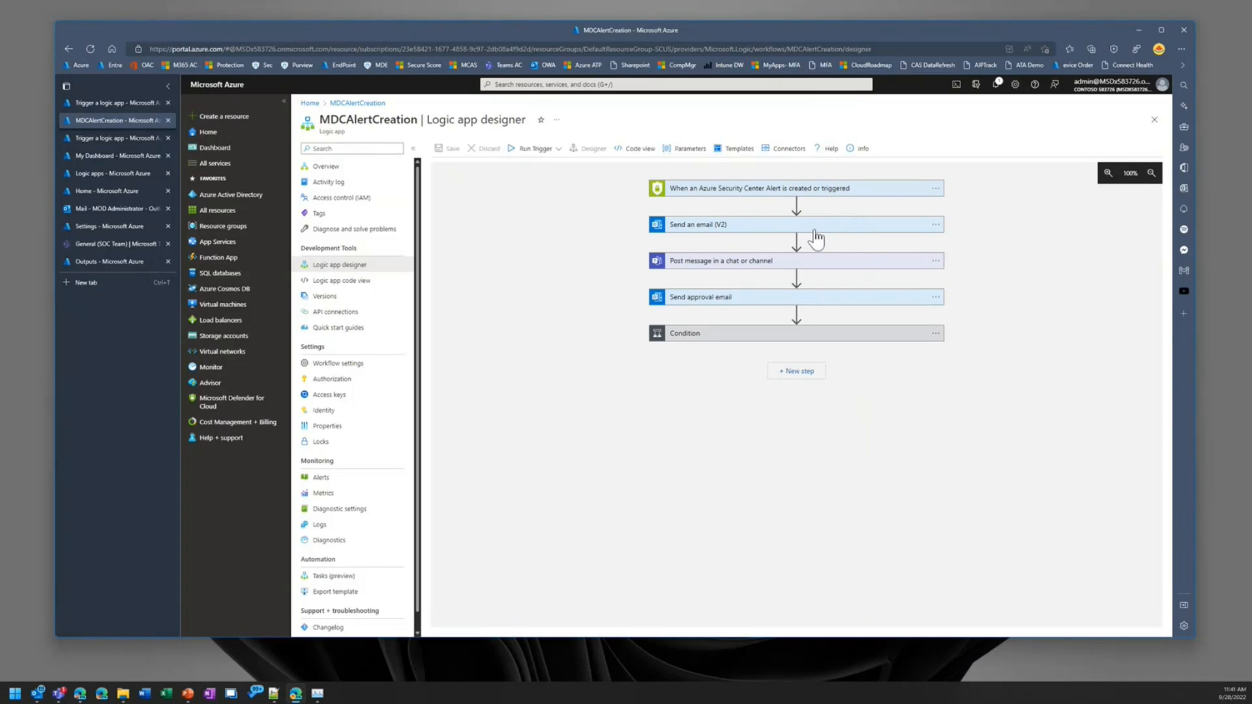
Step: Expand the Condition with its True and False branches, and examine the Azure Security Center Alert trigger's settings
click(816, 340)
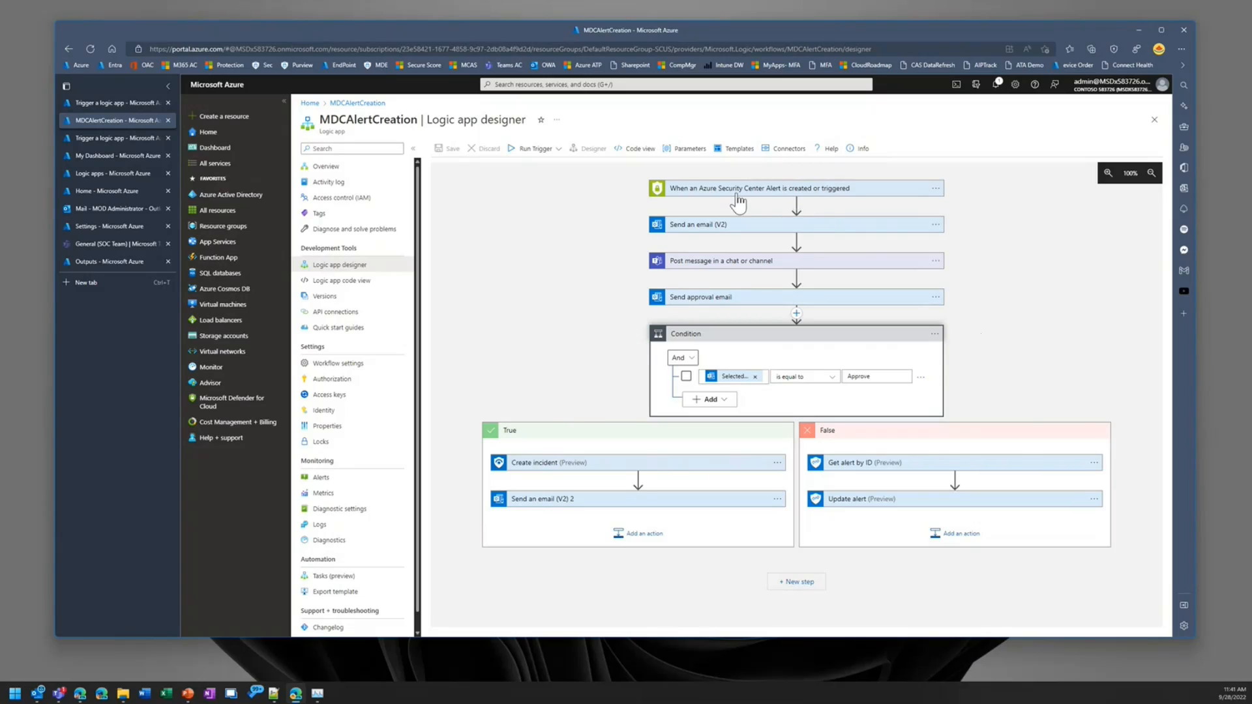
click(675, 194)
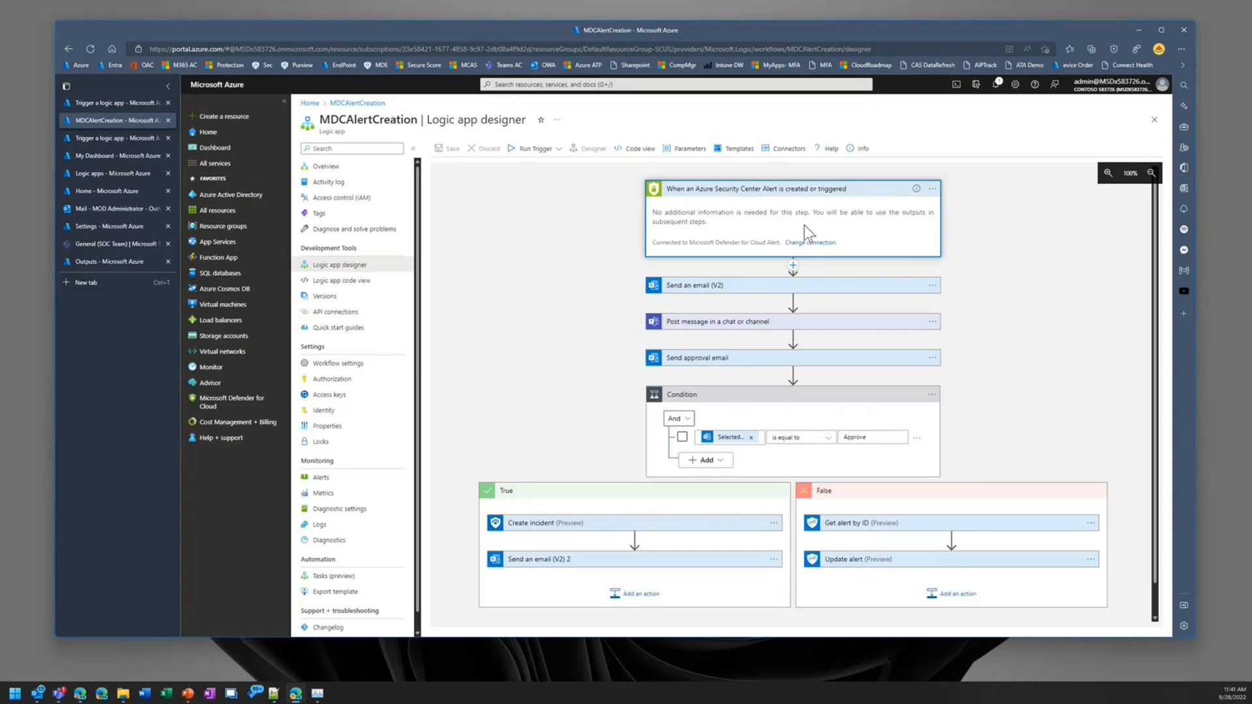
click(789, 193)
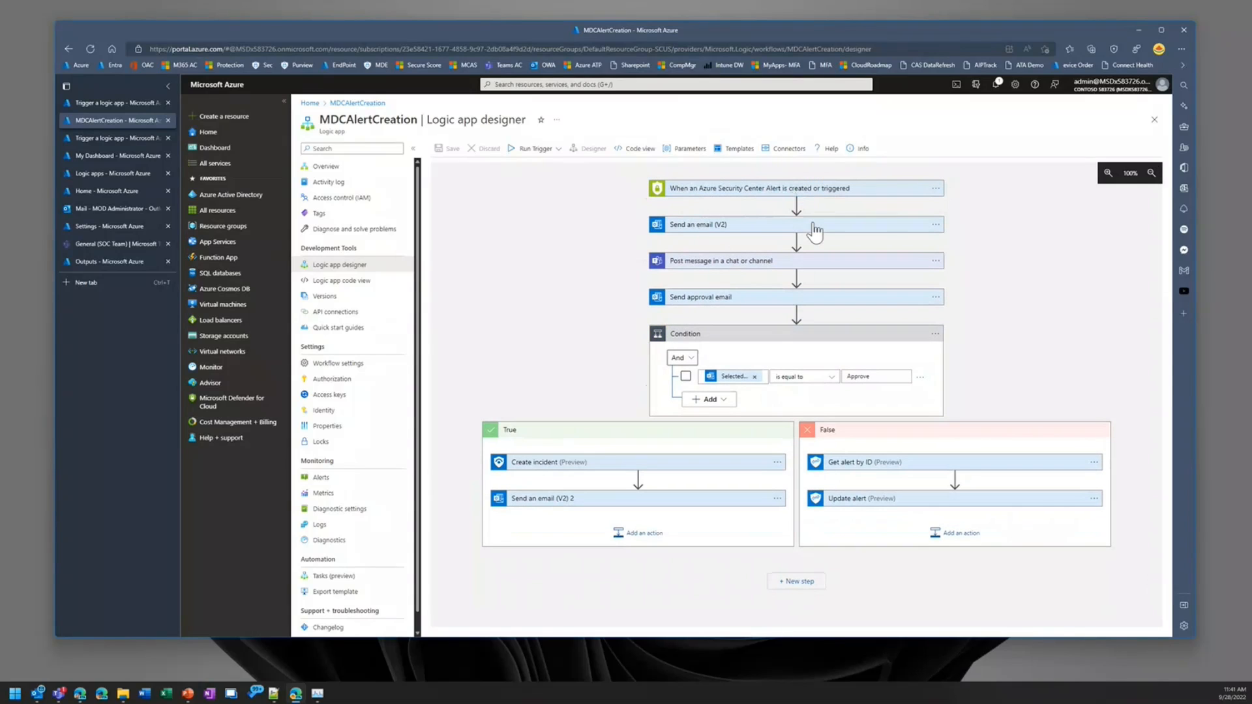
Step: Examine the Send an email (V2) action's body, recipient and optional parameters, and collapse it again
mouse_move(786, 208)
click(710, 226)
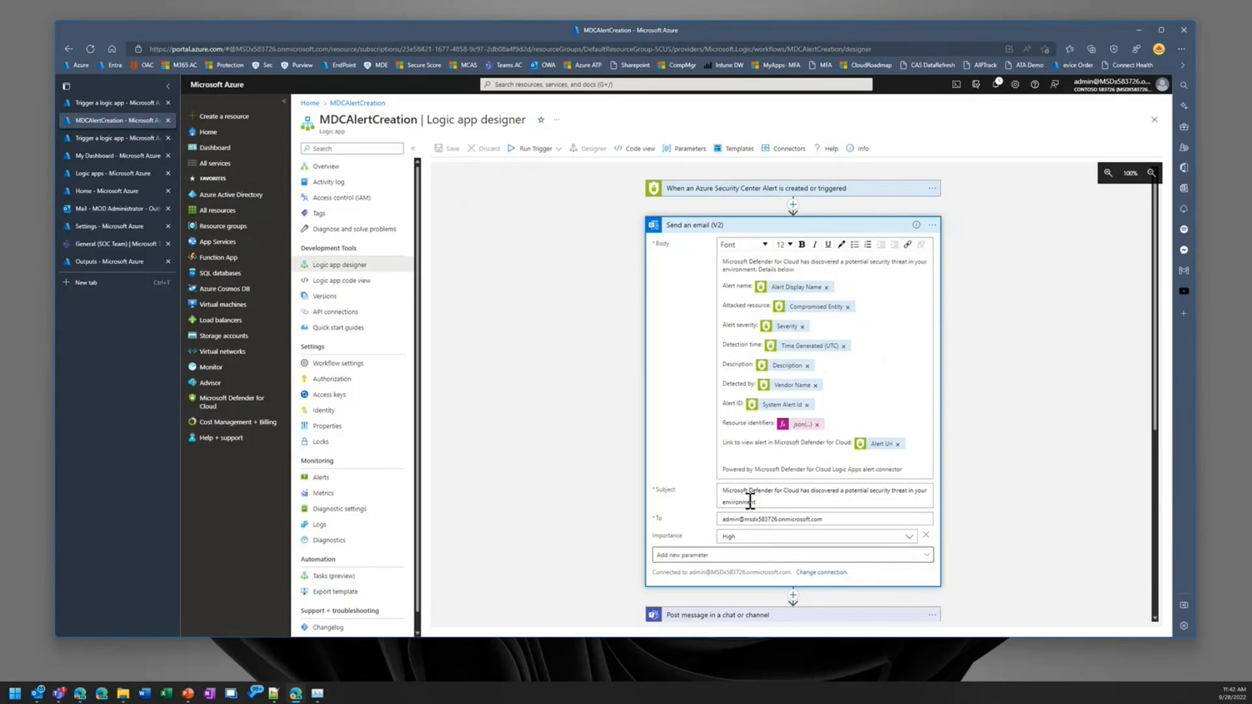
drag(830, 520, 695, 519)
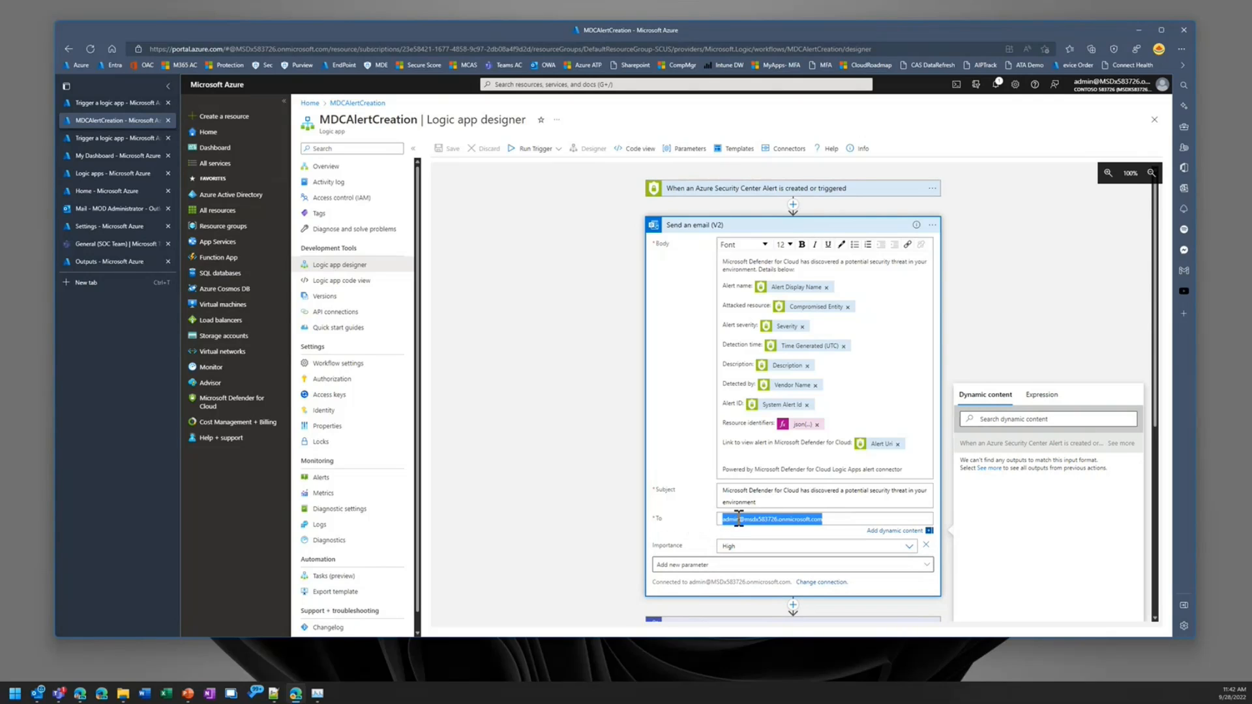
click(1017, 351)
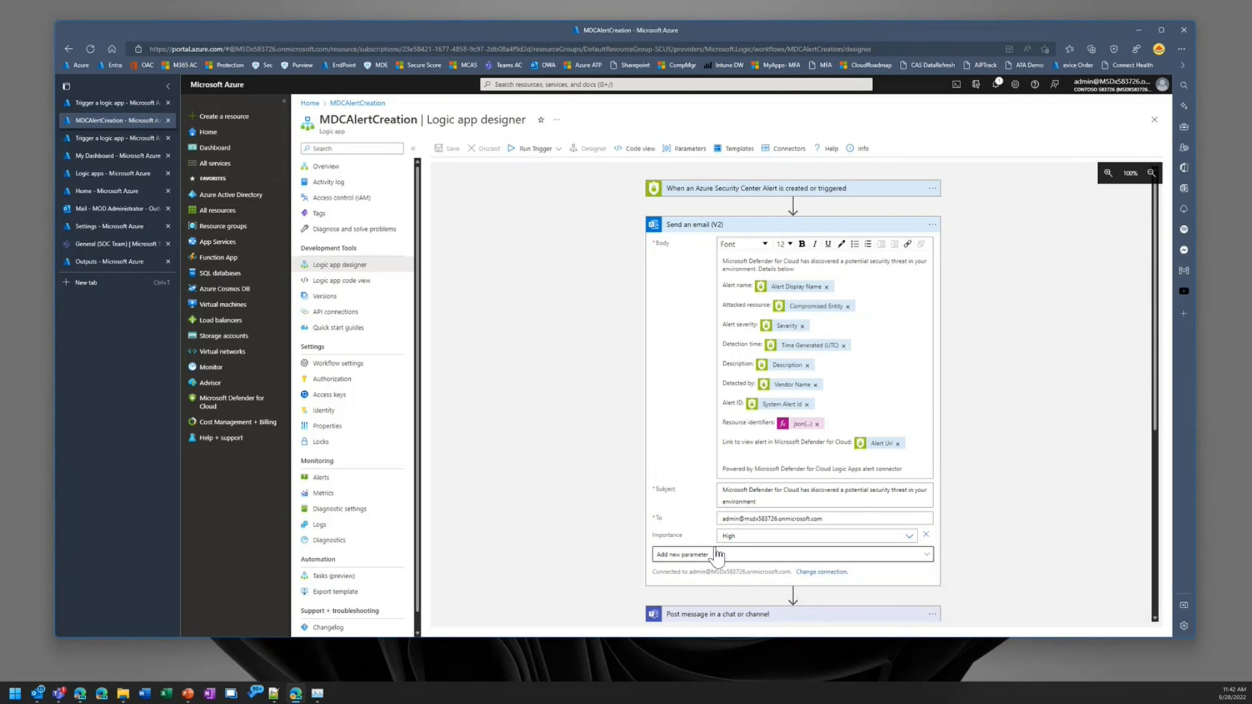
click(908, 558)
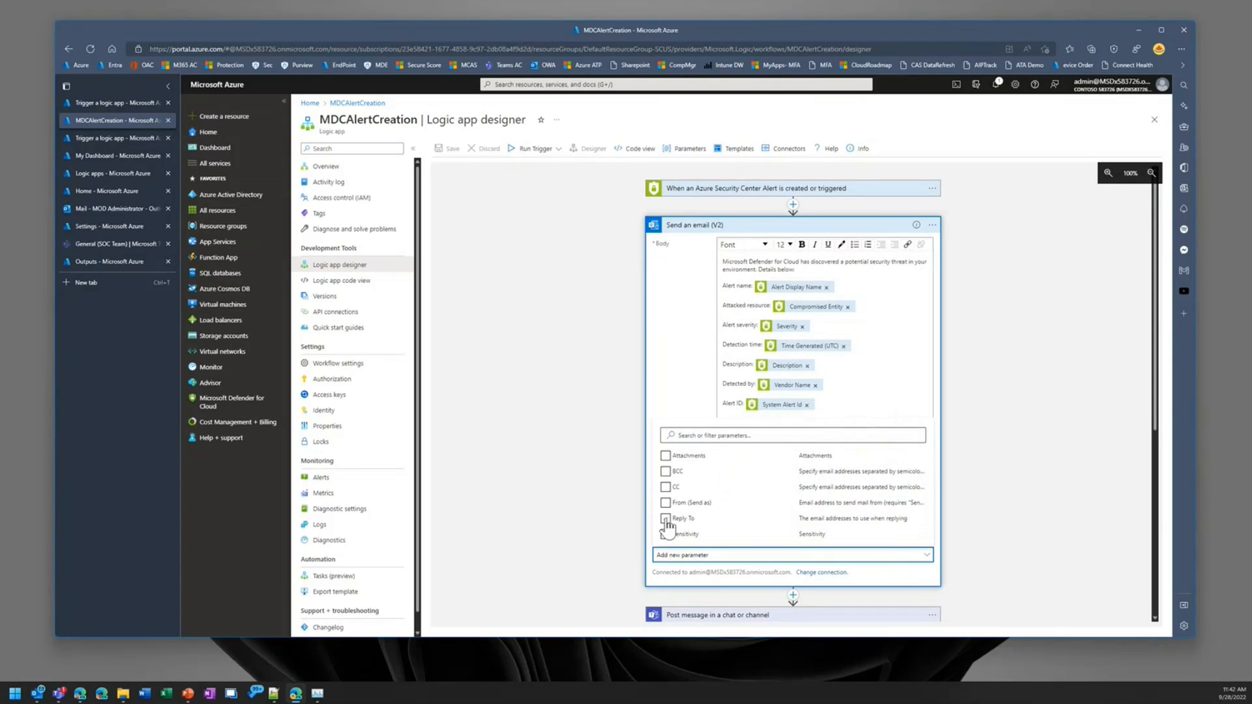
click(938, 442)
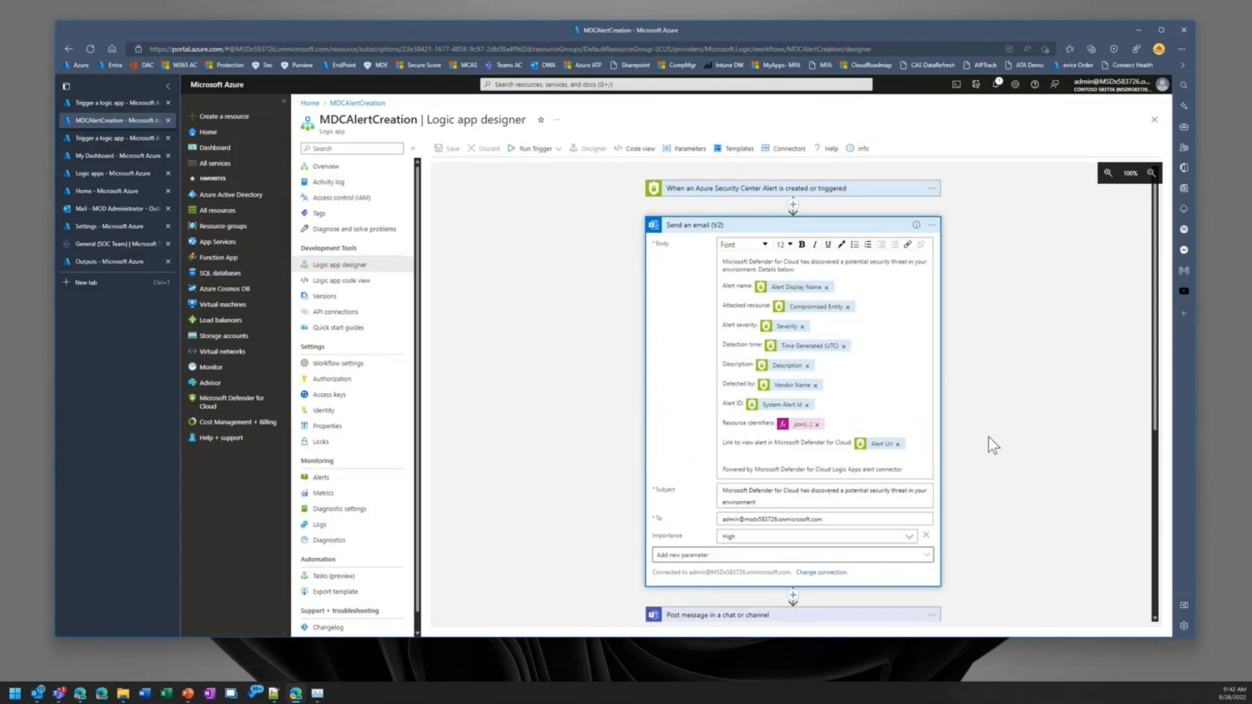
click(822, 230)
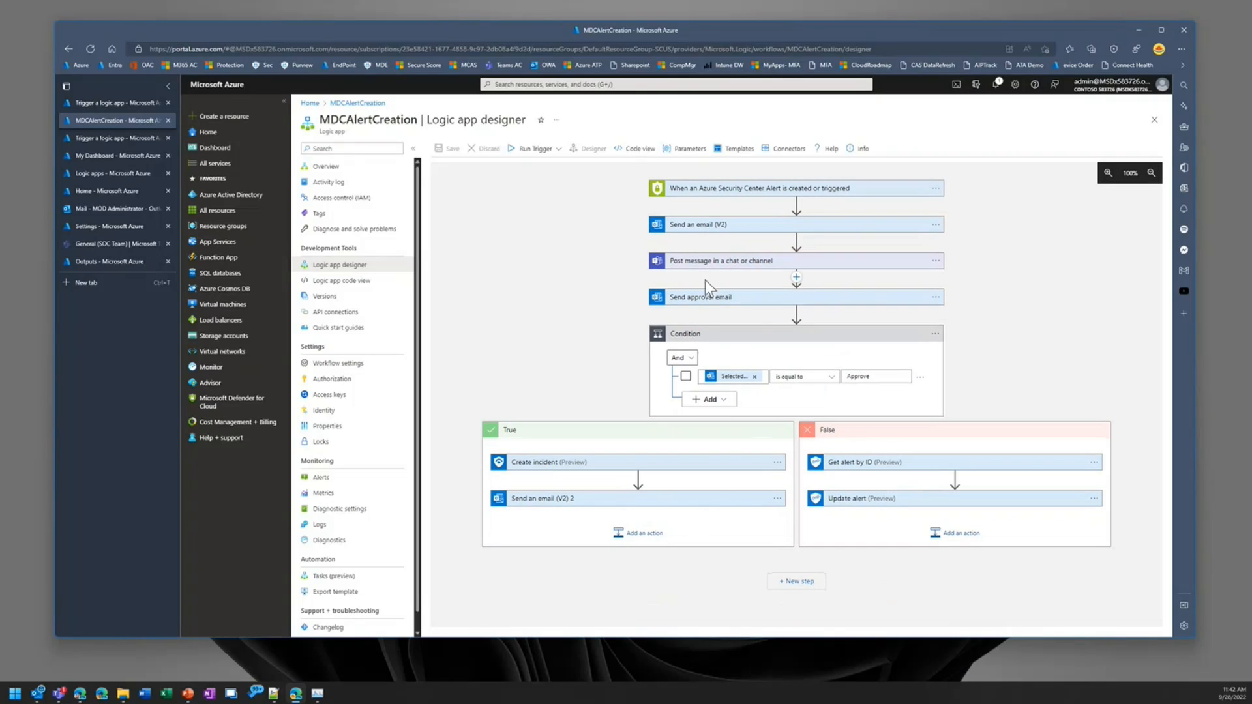
Step: Examine the Post message in a chat or channel action's Post as and Post in options, and collapse it again
click(734, 264)
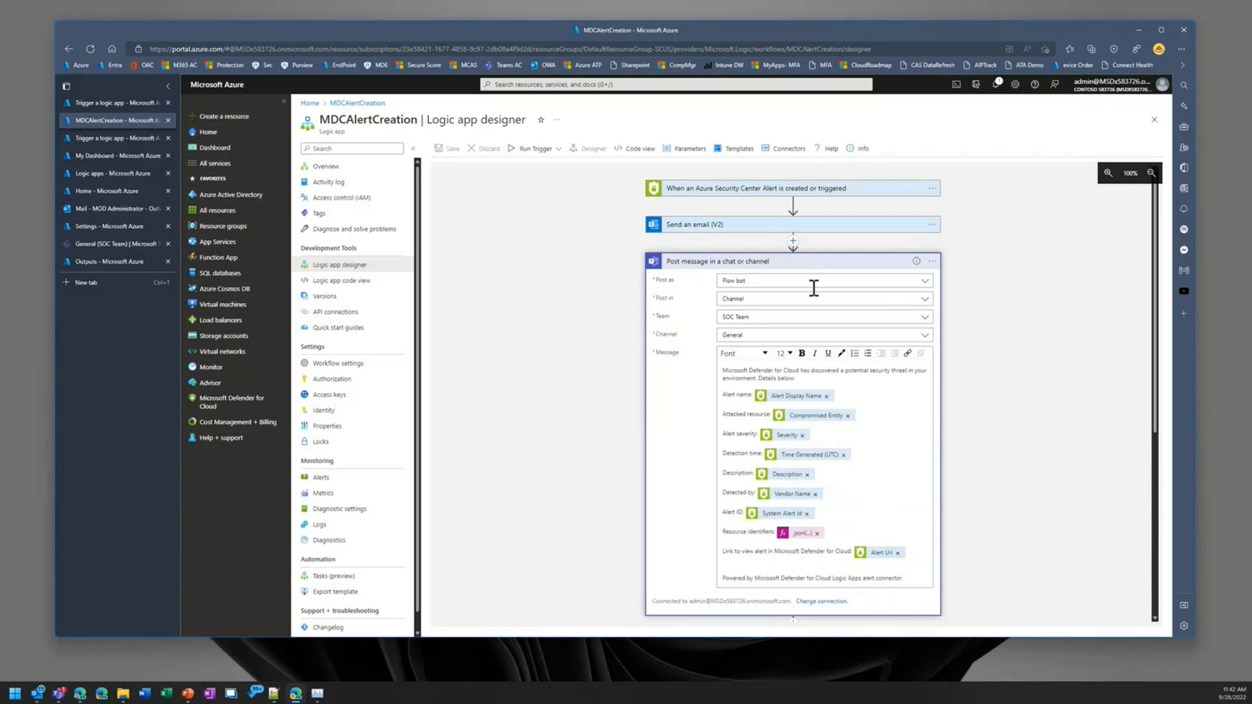
click(925, 281)
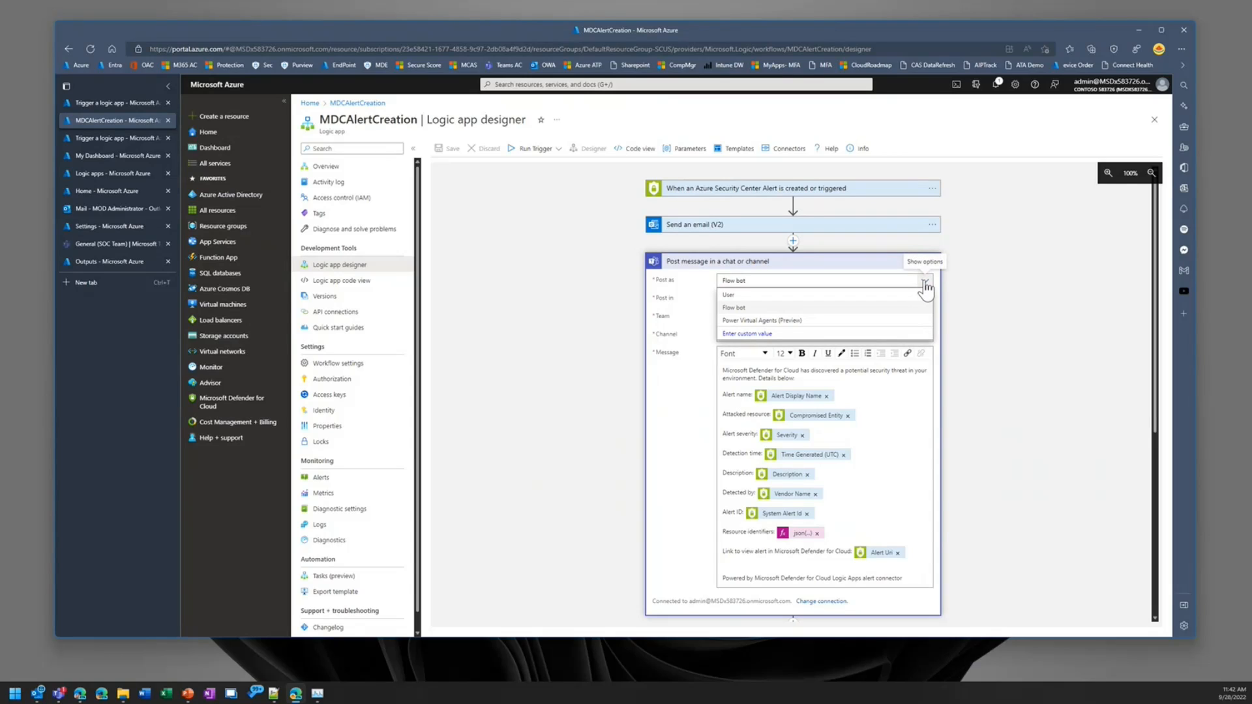
click(976, 282)
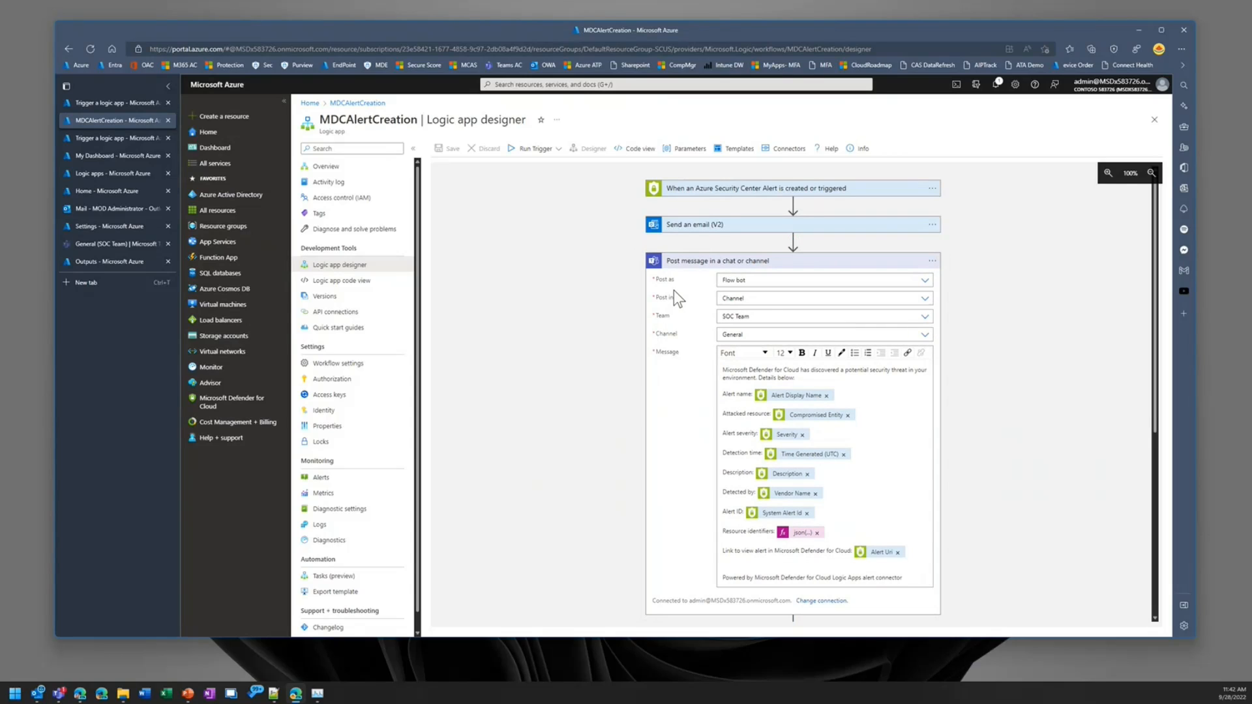
click(925, 300)
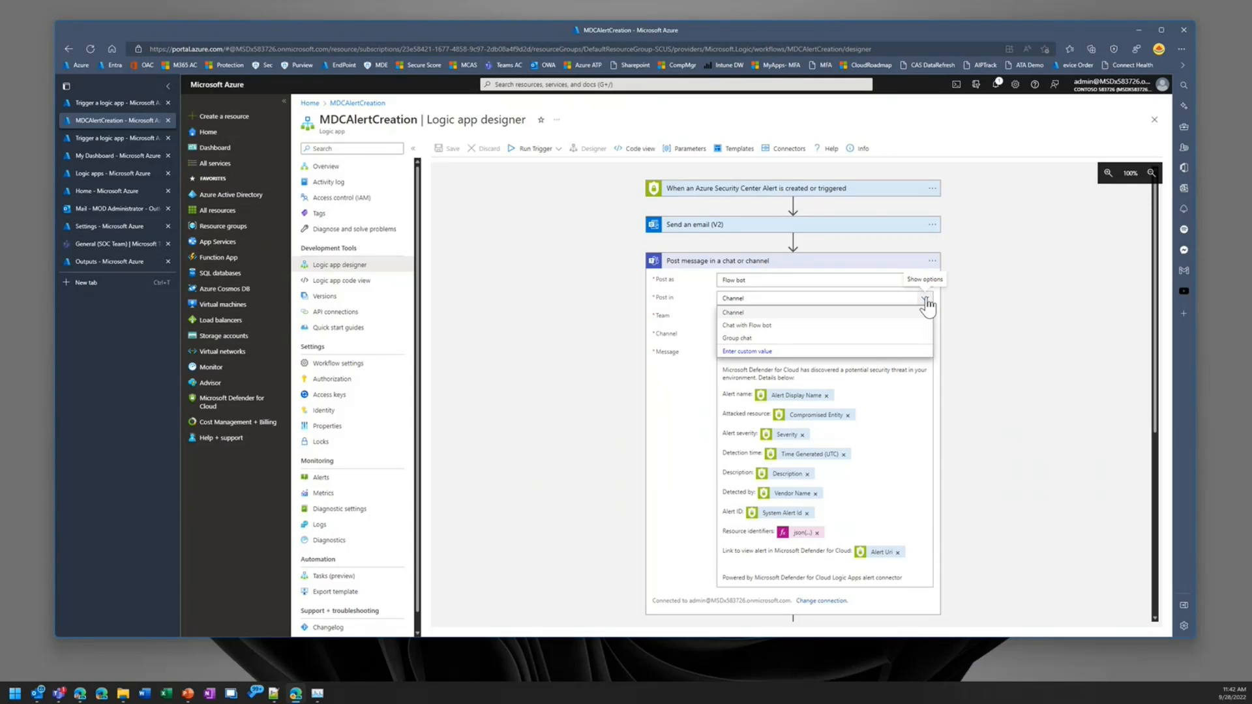
click(937, 296)
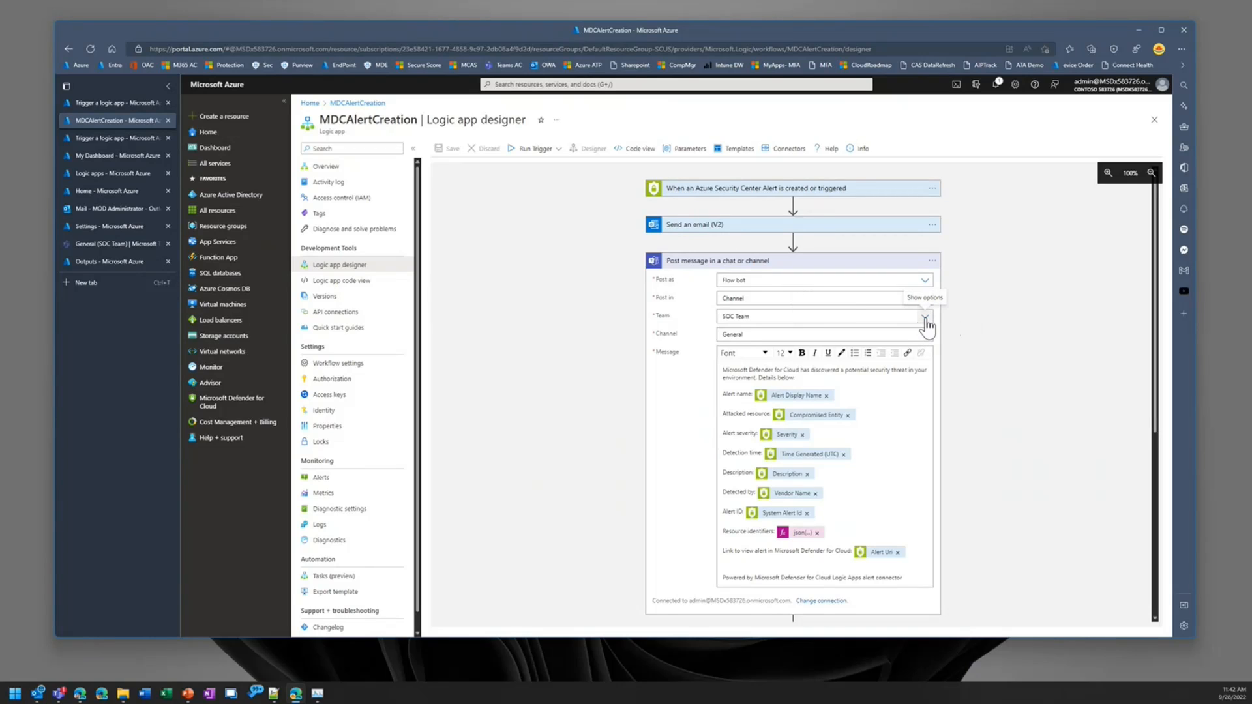
click(933, 261)
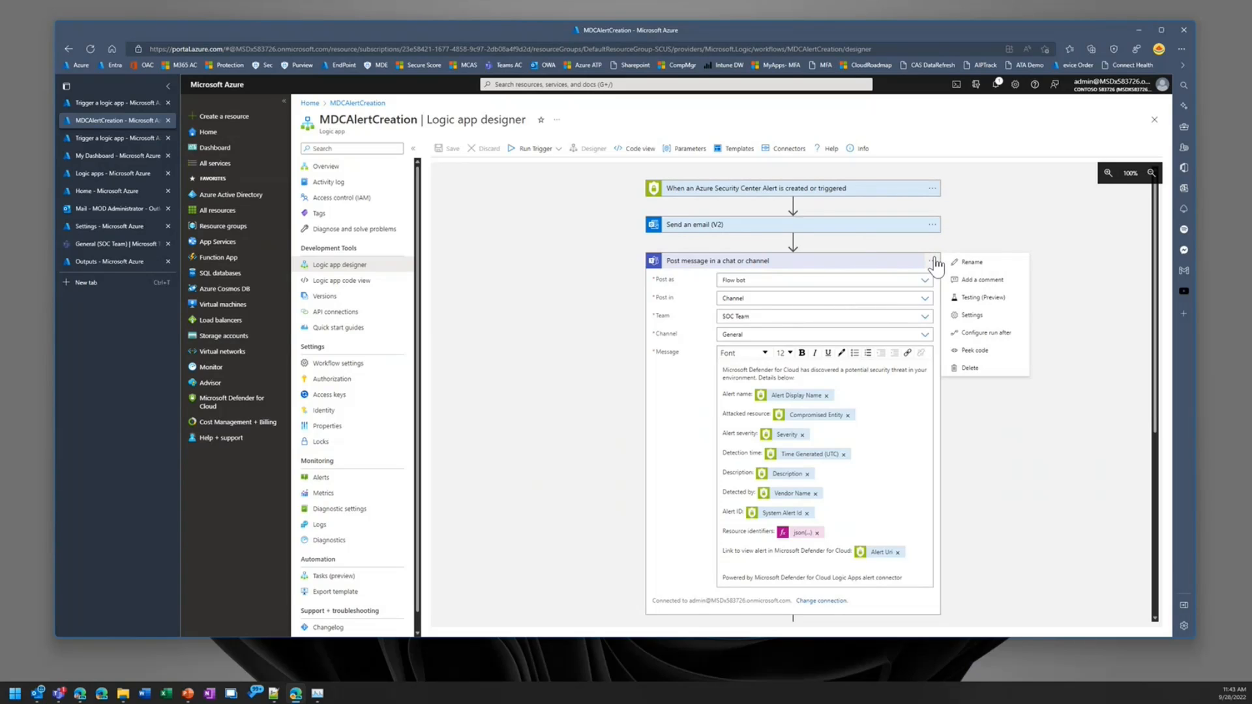
click(934, 261)
click(889, 263)
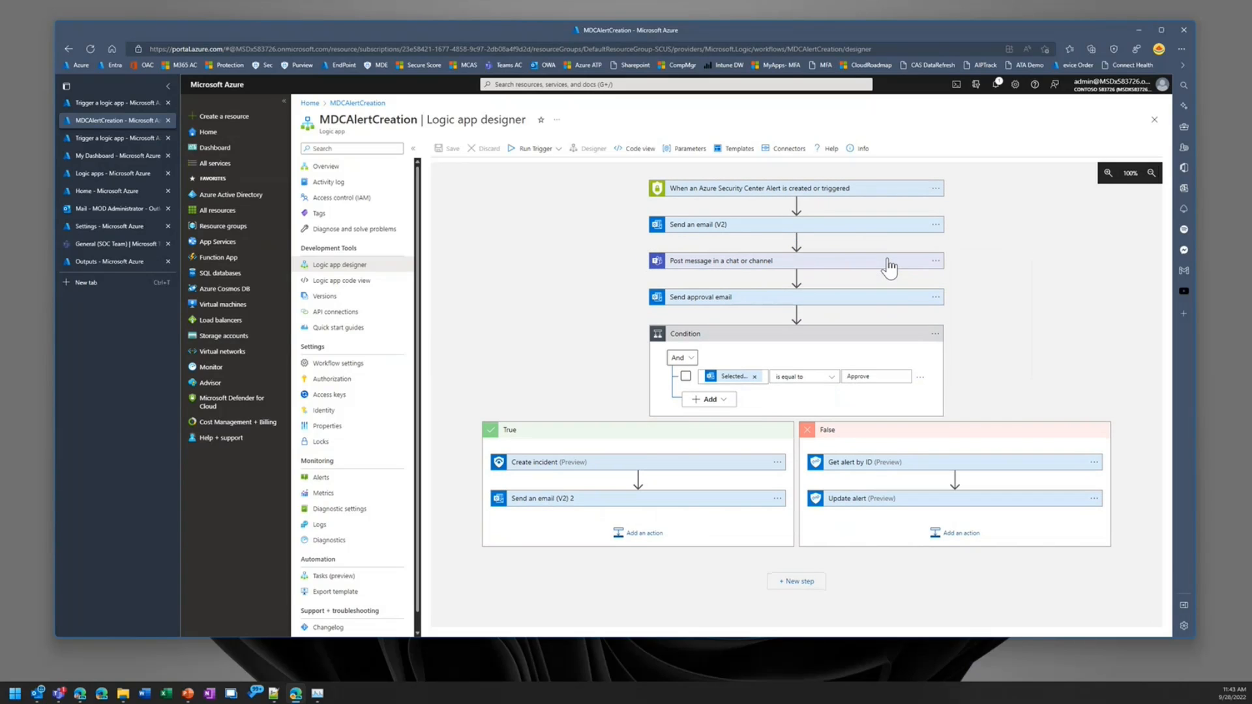
Step: Review the Team and Channel options and the message content of the Post message in a chat or channel action
click(890, 264)
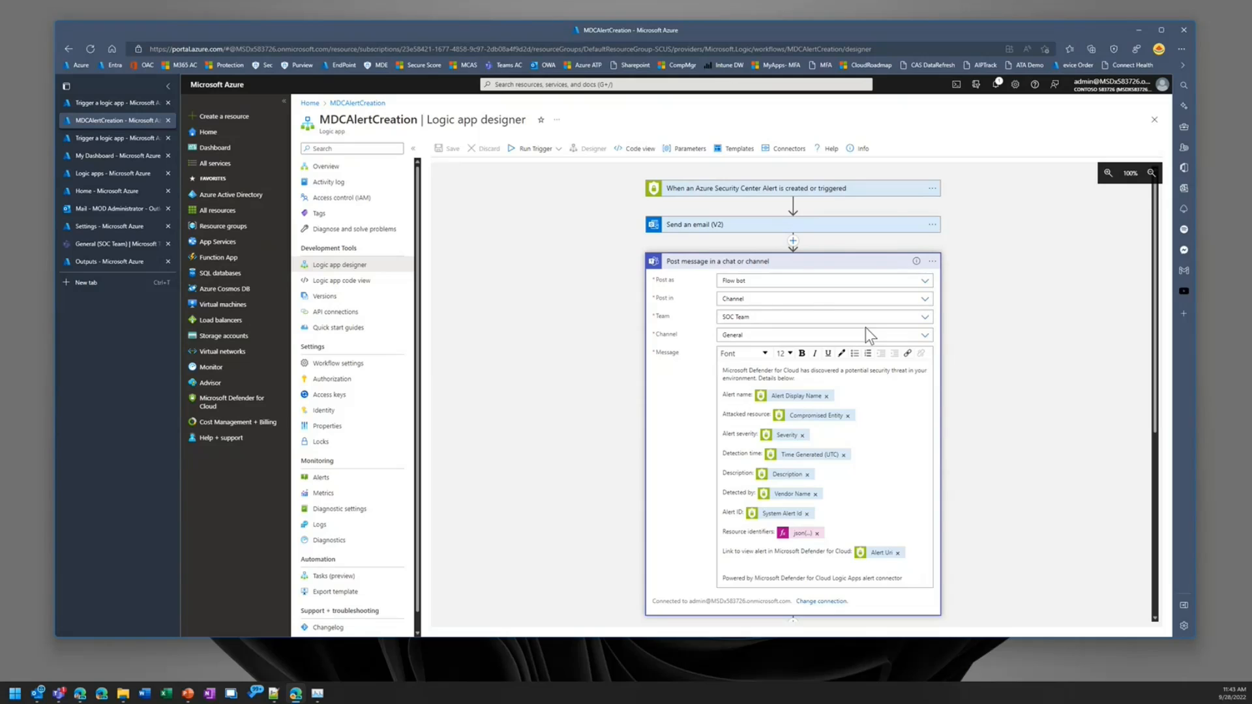
click(925, 318)
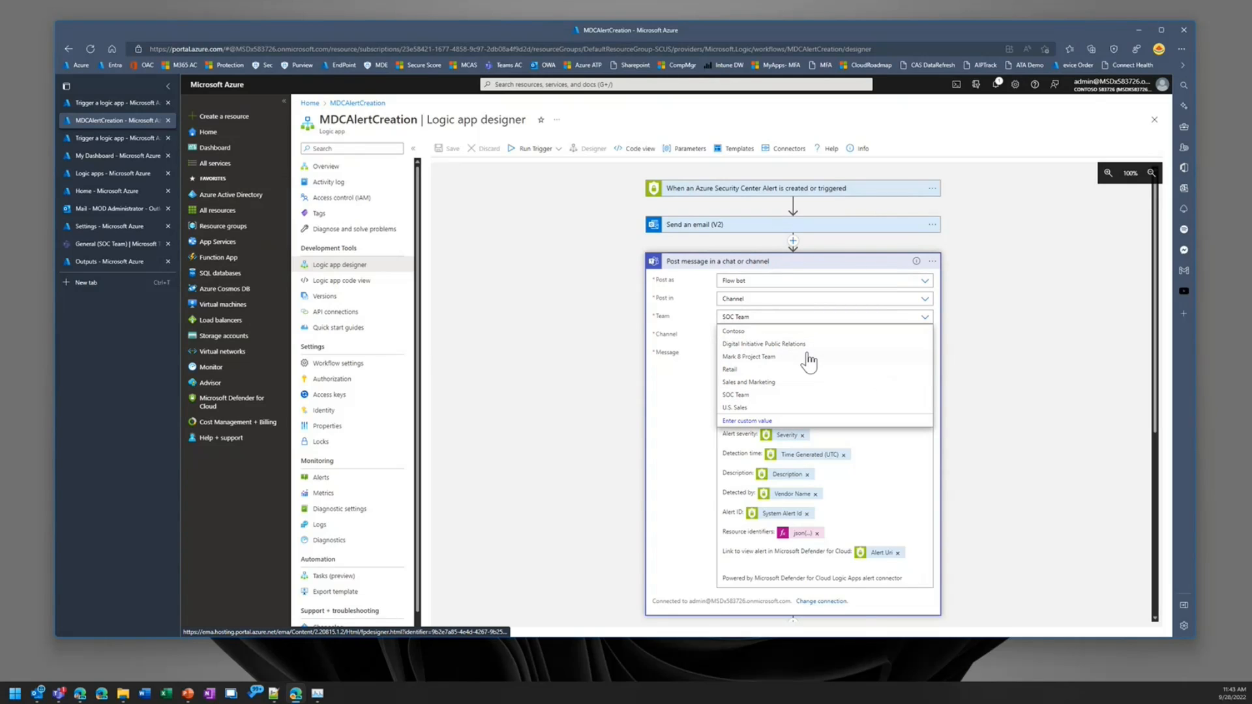
click(1019, 360)
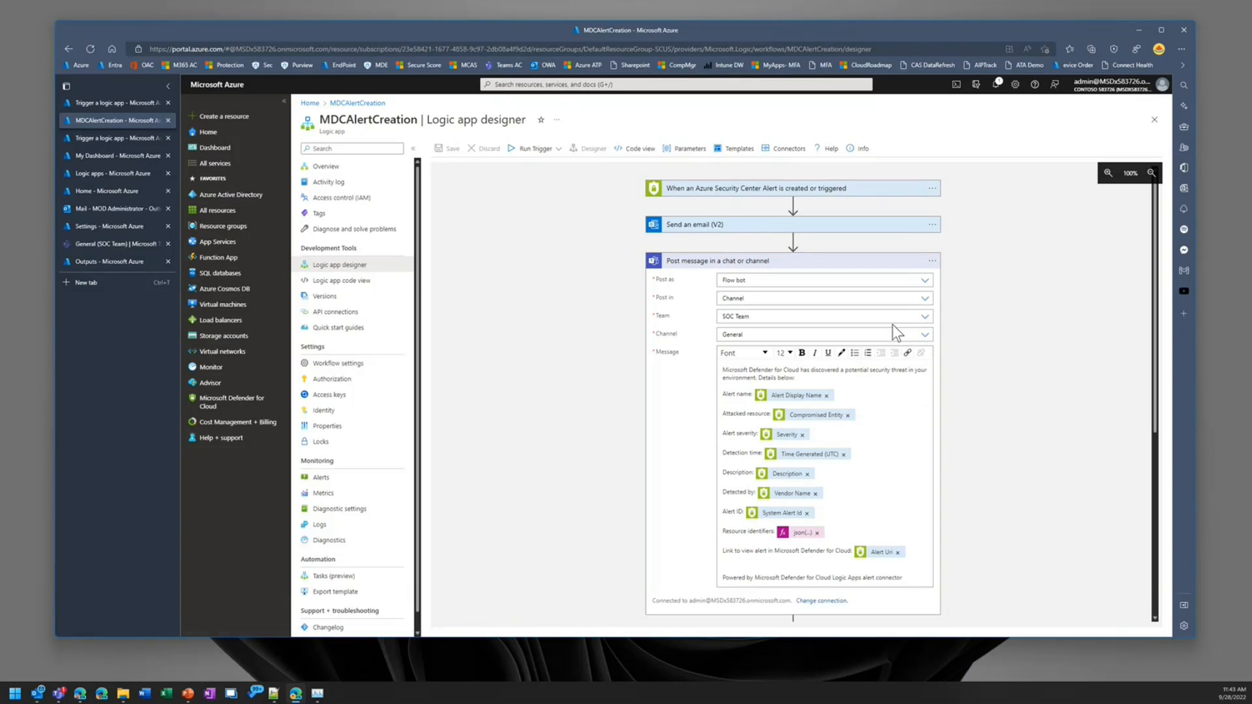
click(925, 334)
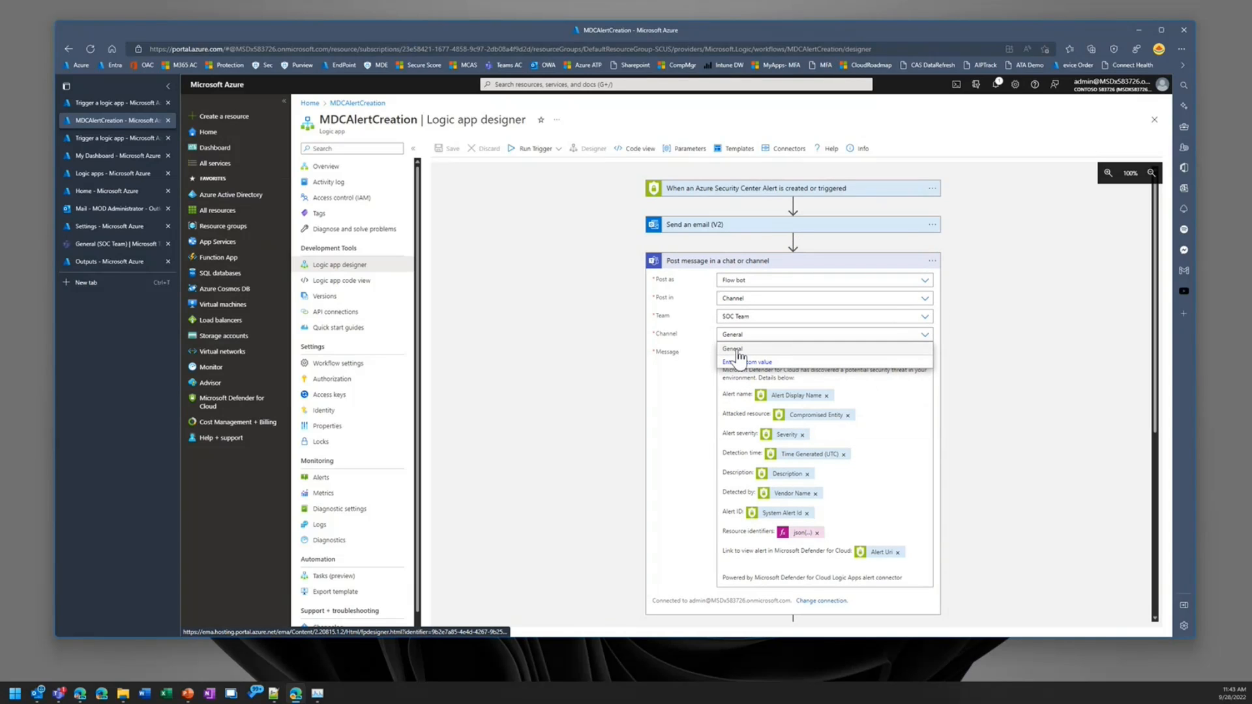
click(979, 401)
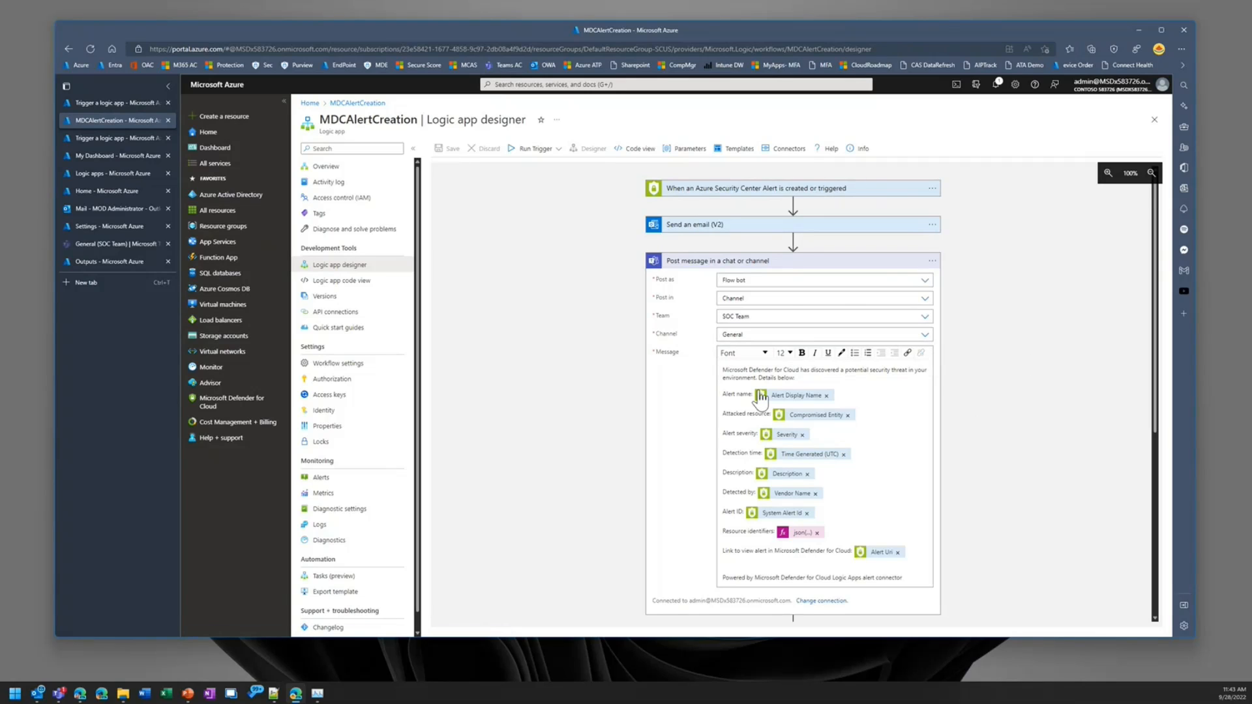
scroll(759, 401, down, 1)
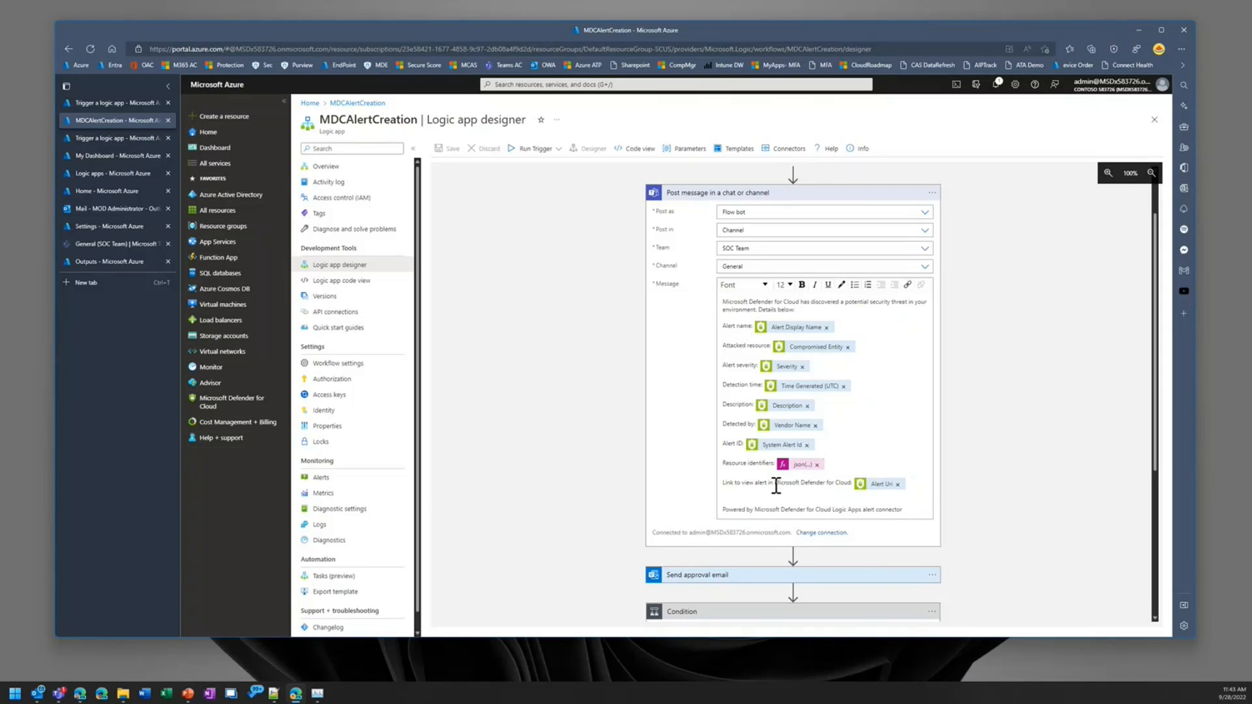
click(826, 194)
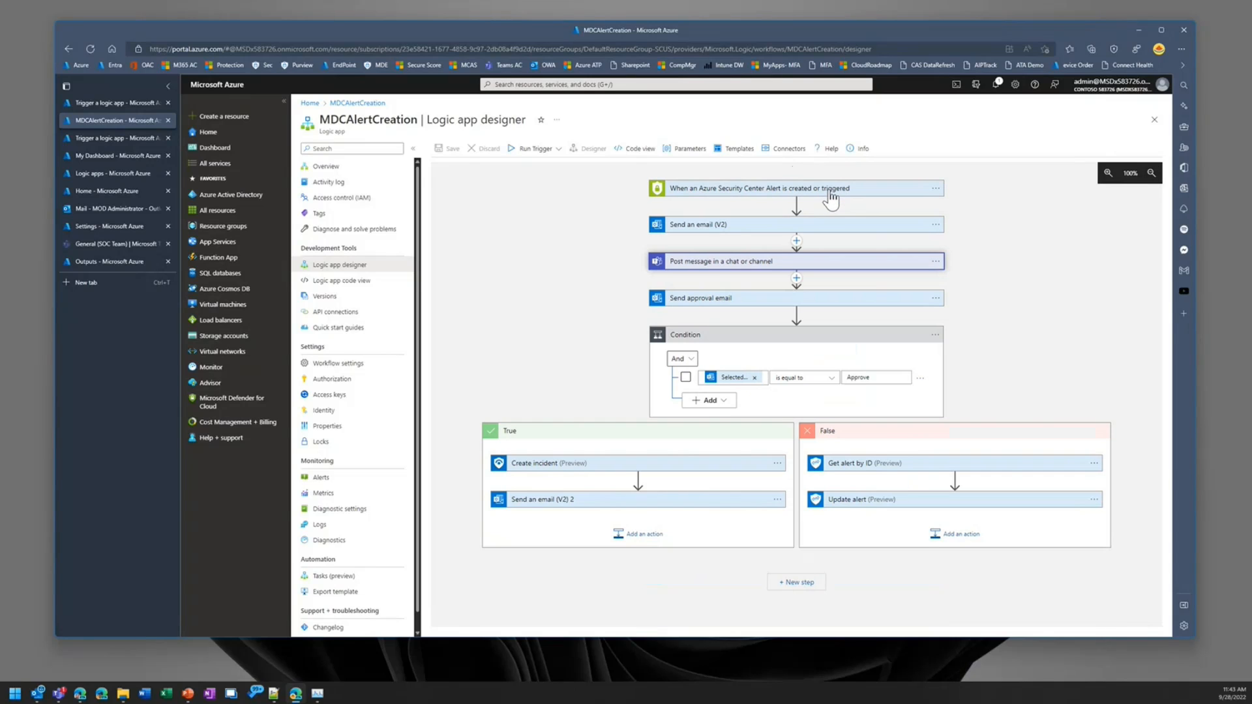
Step: Examine the Send approval email action's body and recipient together with the Condition that follows it
click(816, 299)
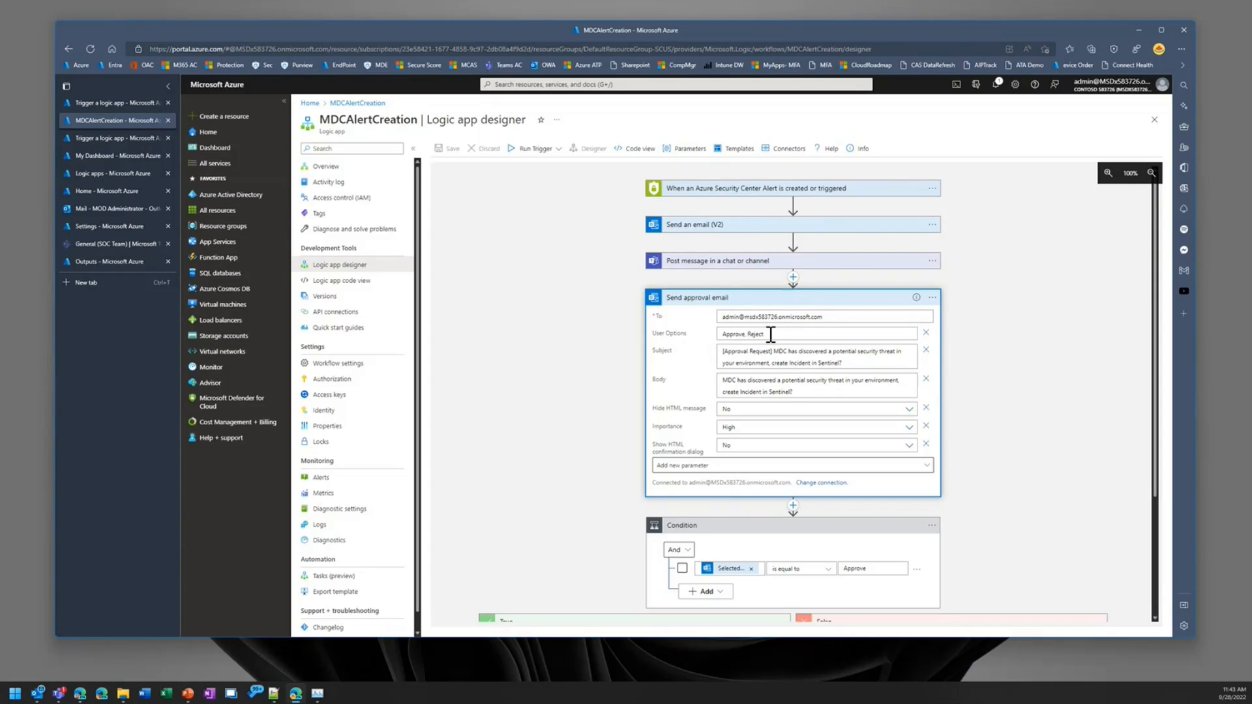
click(814, 394)
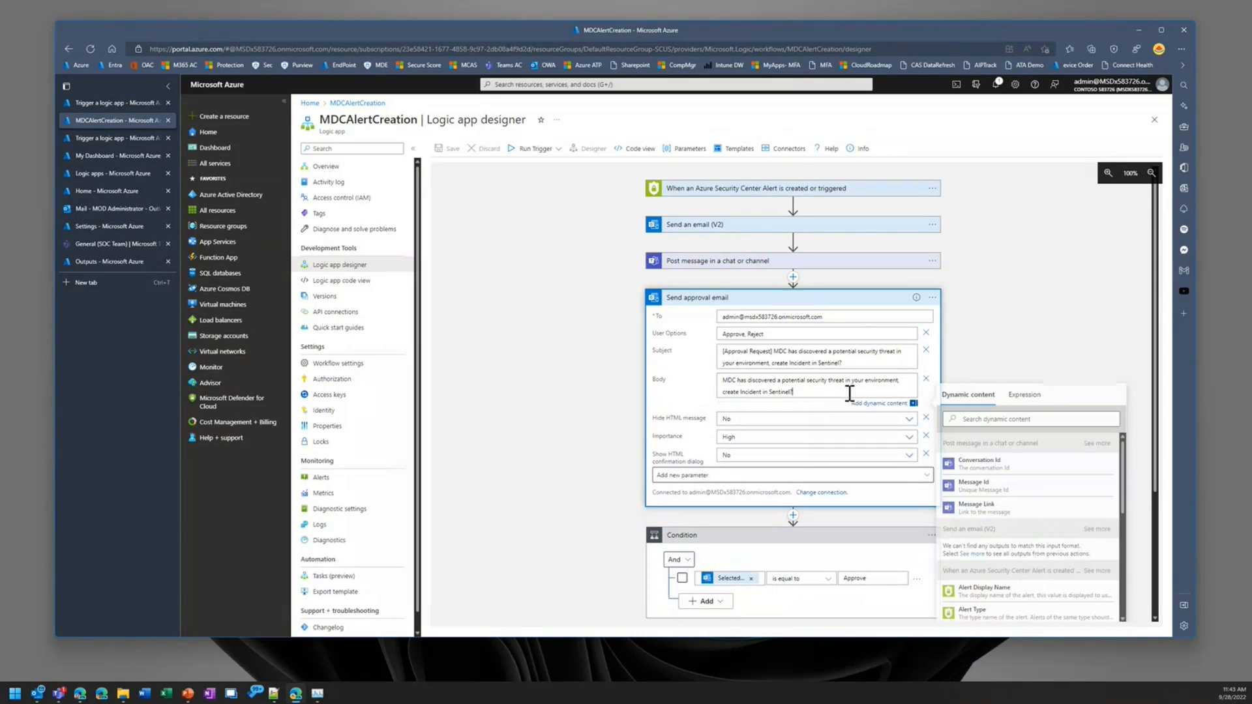
click(976, 357)
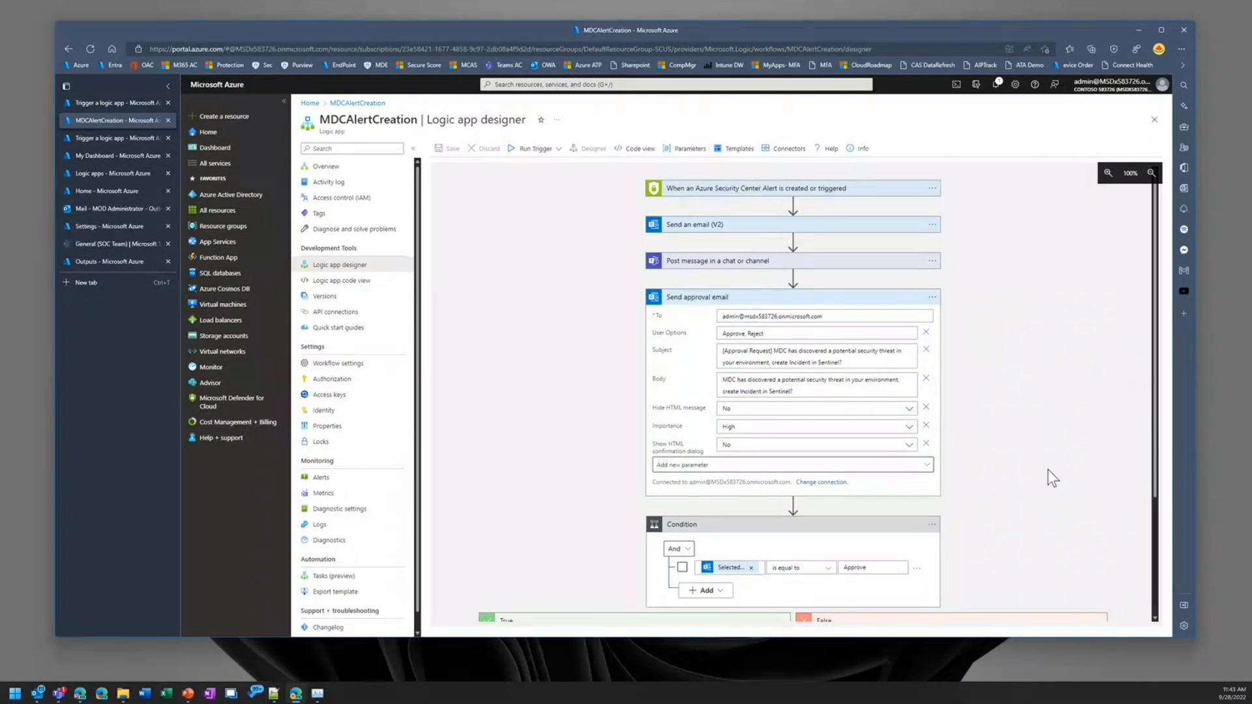
scroll(1047, 469, down, 3)
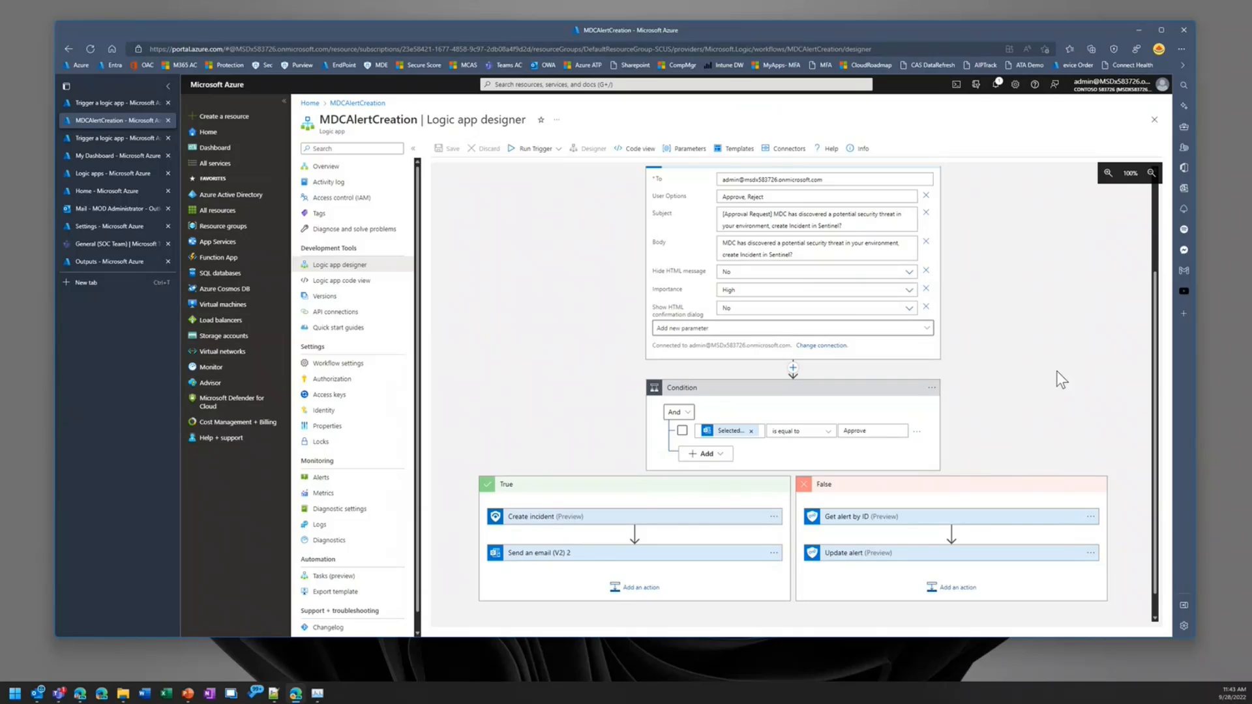
scroll(1056, 370, up, 2)
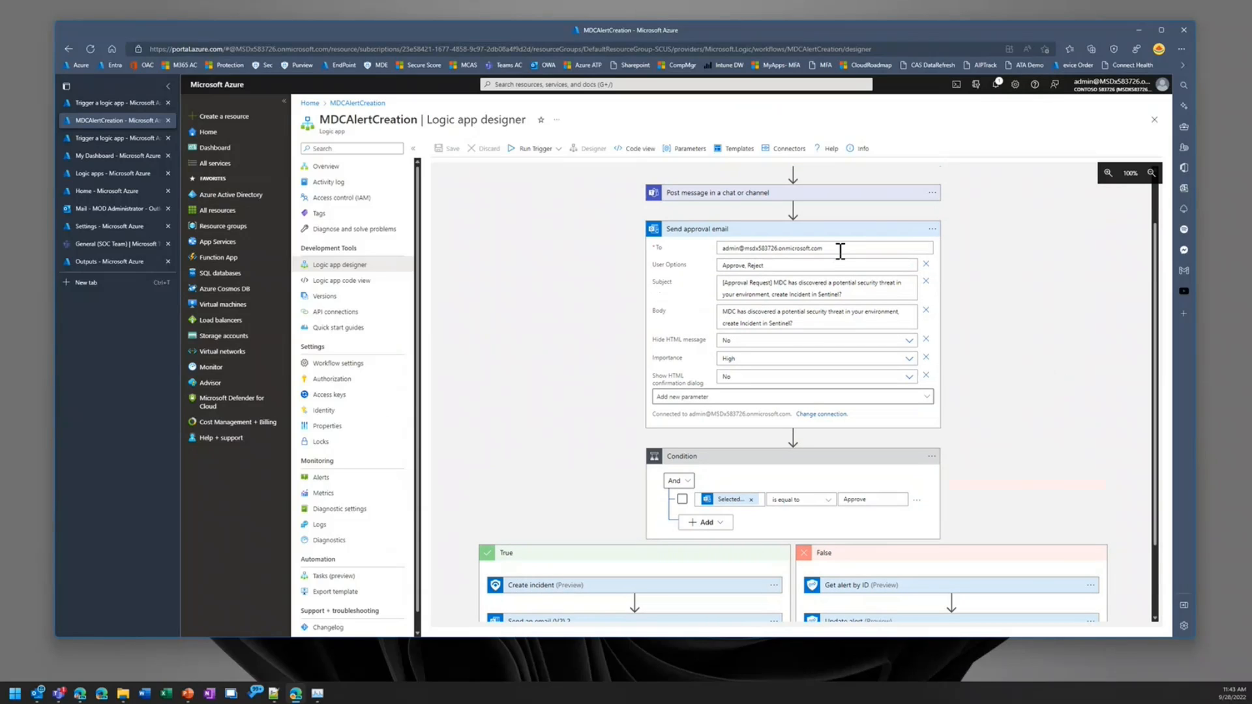
drag(840, 250, 721, 250)
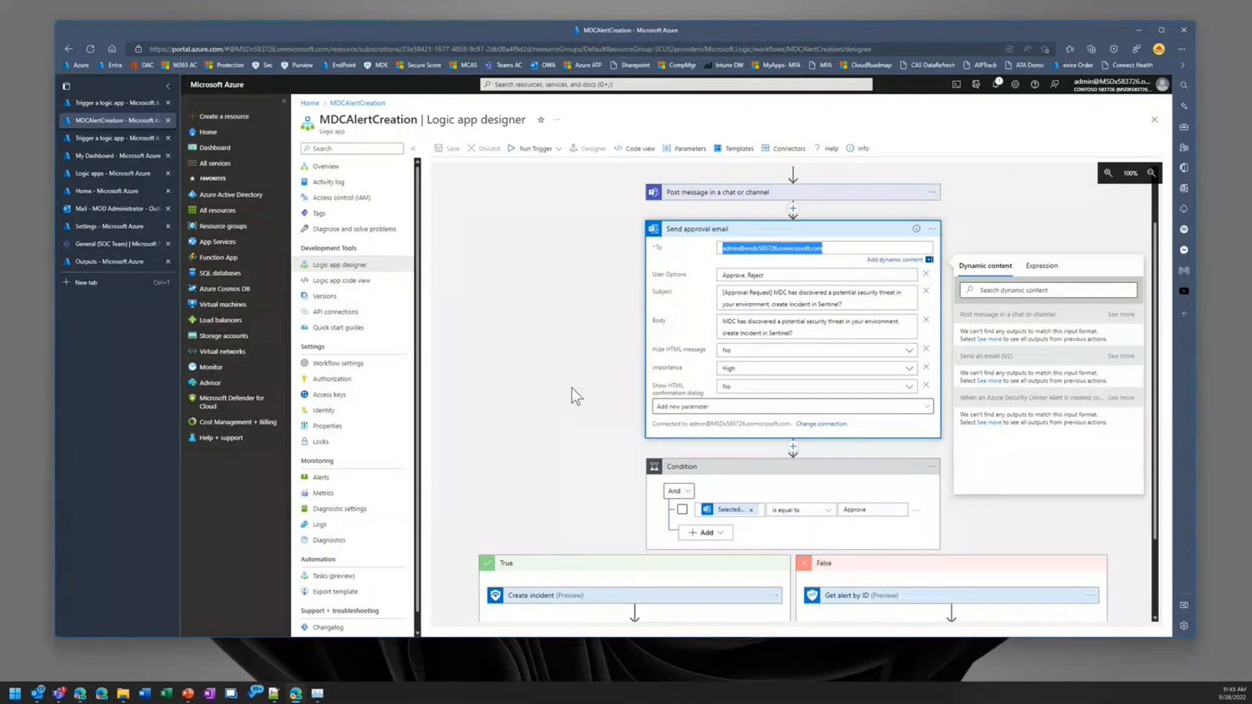
Step: Examine the Create incident and Send an email (V2) 2 actions in the True branch, collapsing each again
scroll(572, 387, down, 3)
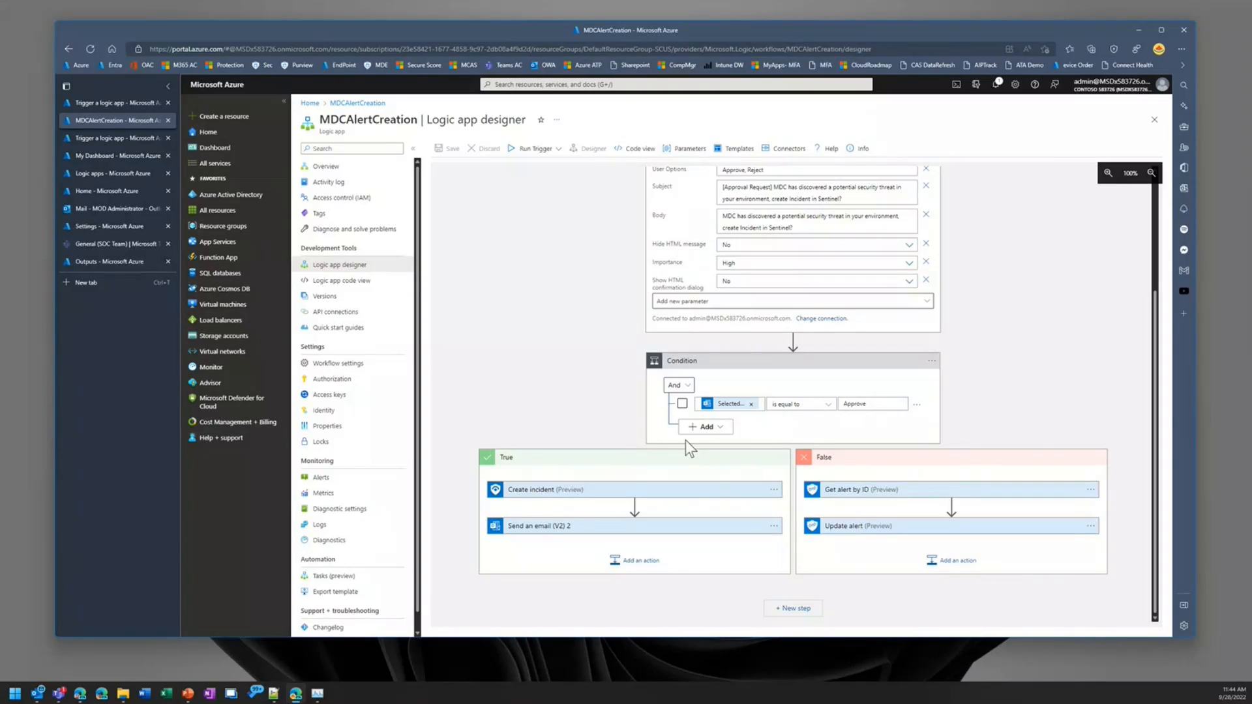
click(551, 490)
scroll(568, 502, down, 2)
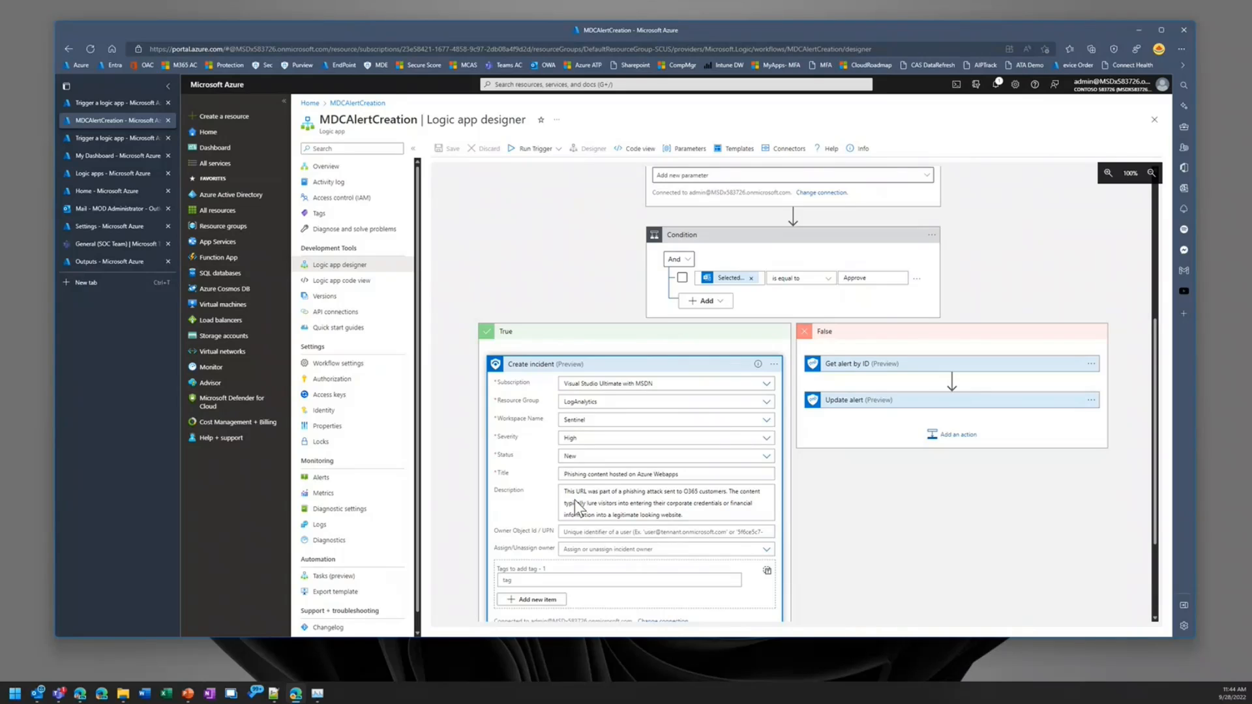
scroll(573, 500, down, 1)
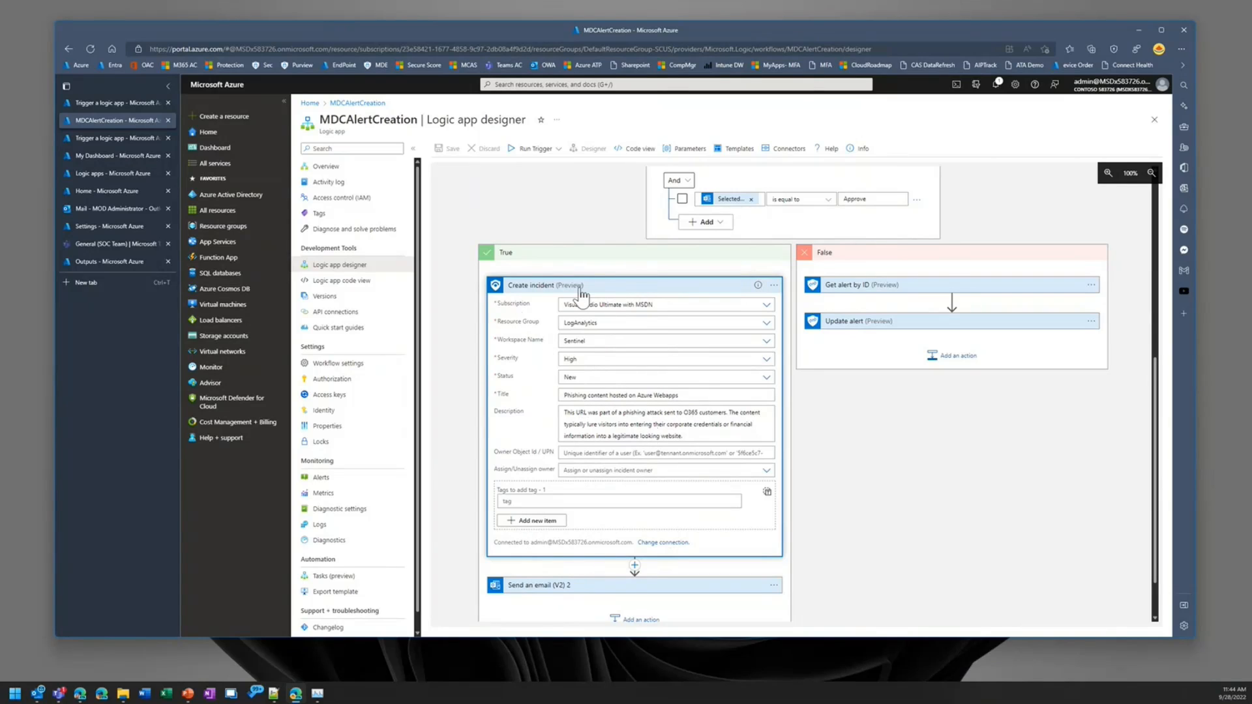
click(639, 287)
click(678, 525)
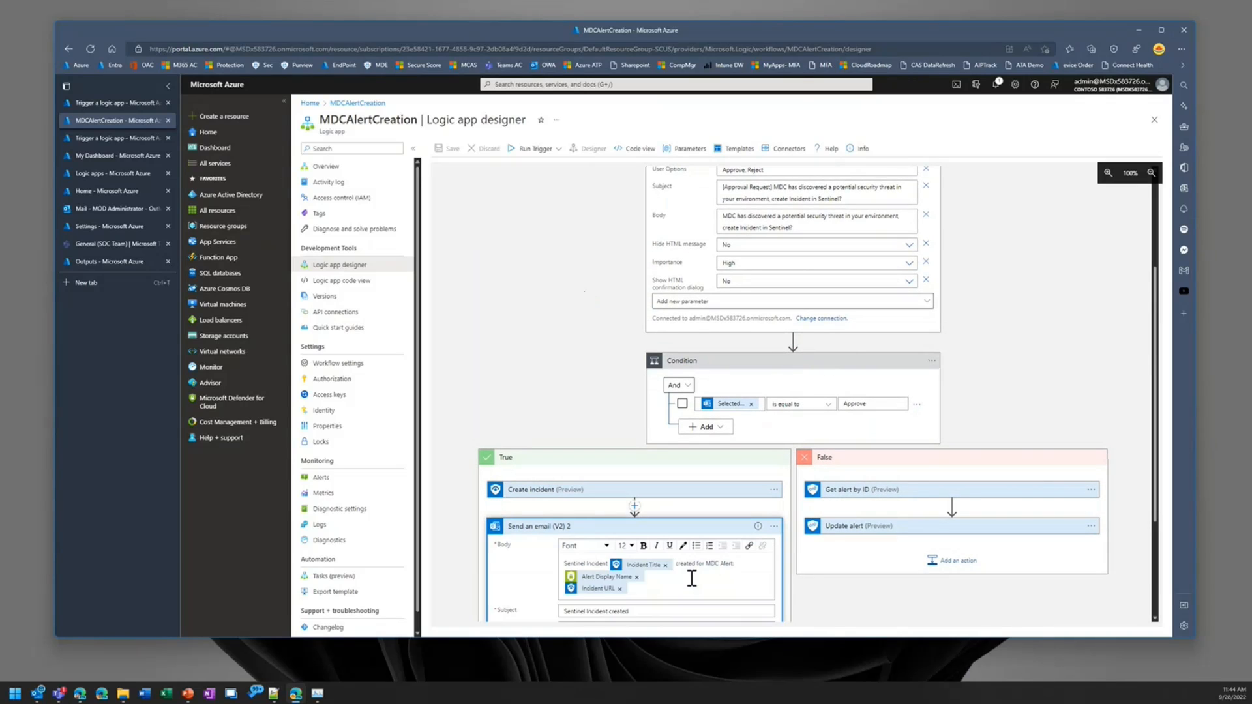
scroll(693, 536, down, 1)
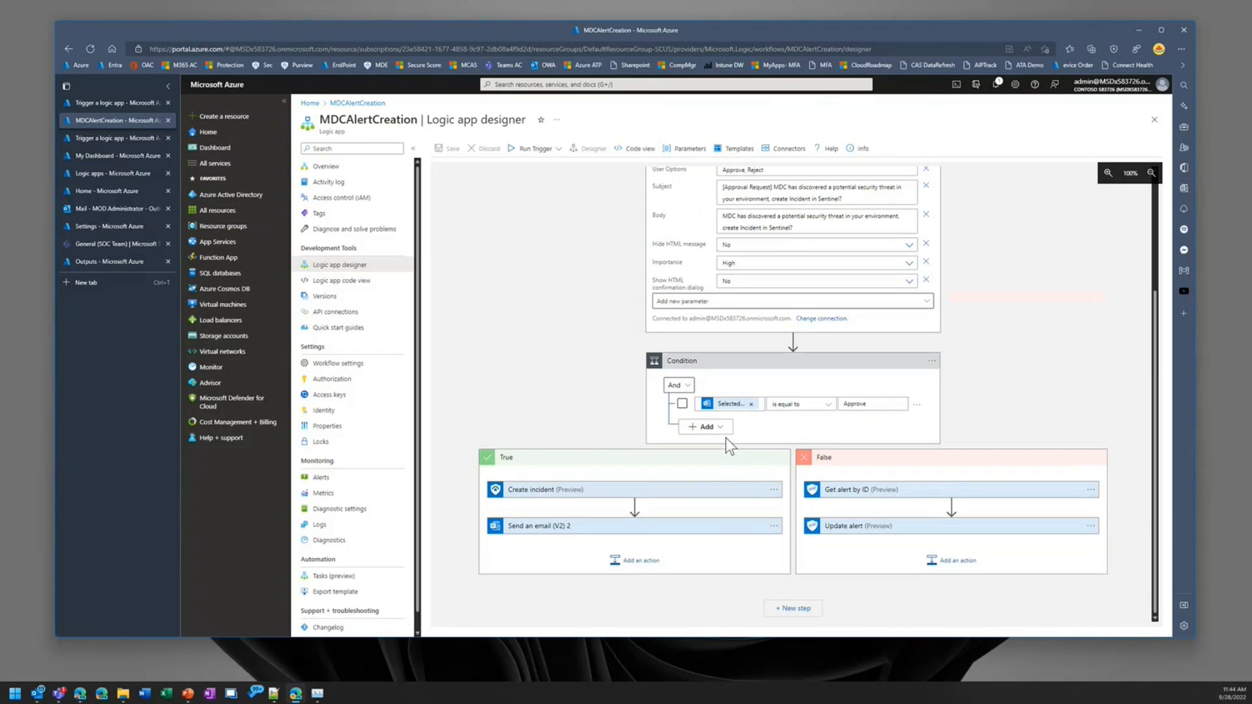
Step: Examine the False branch's Get alert by ID and Update alert actions, including the Update alert status options
click(986, 499)
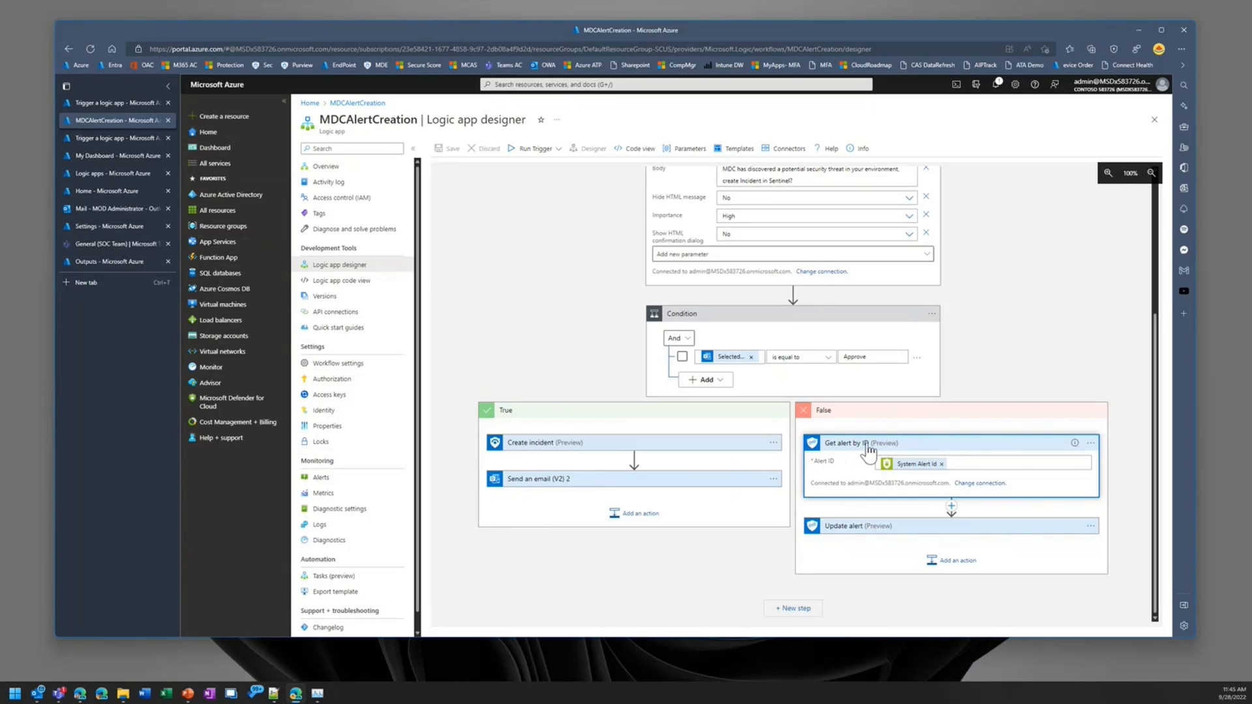
click(989, 535)
scroll(946, 483, down, 2)
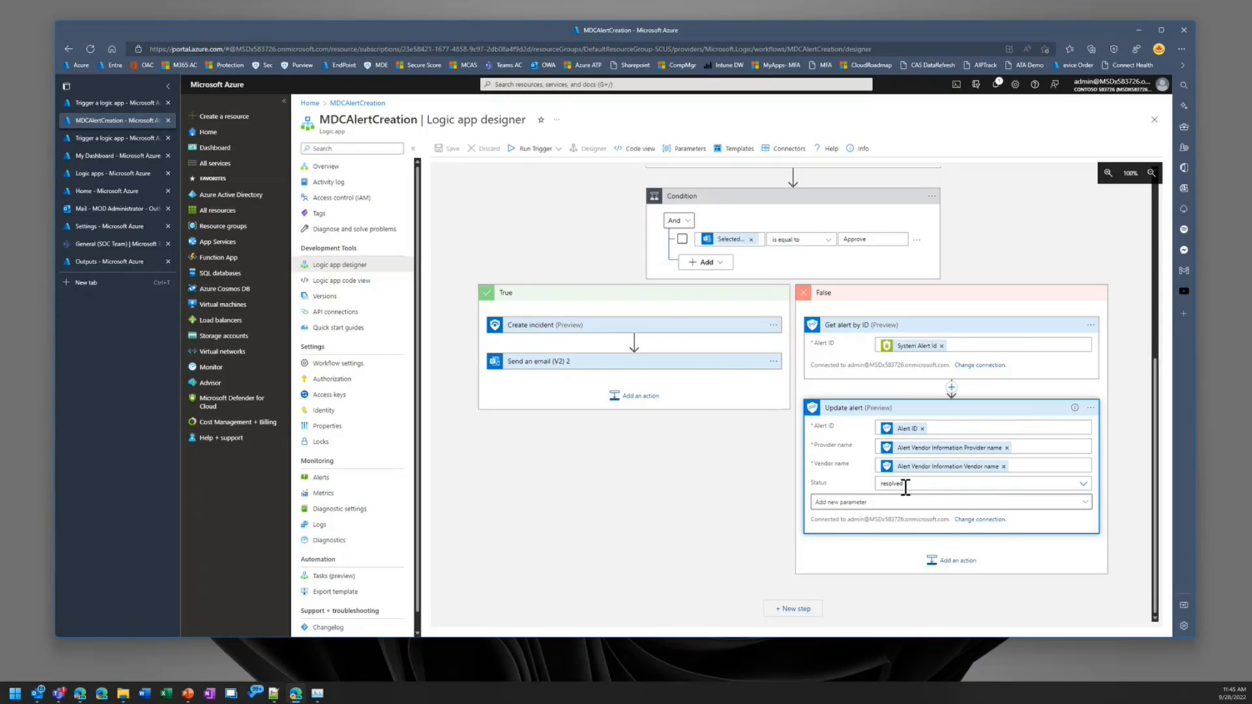
click(1085, 485)
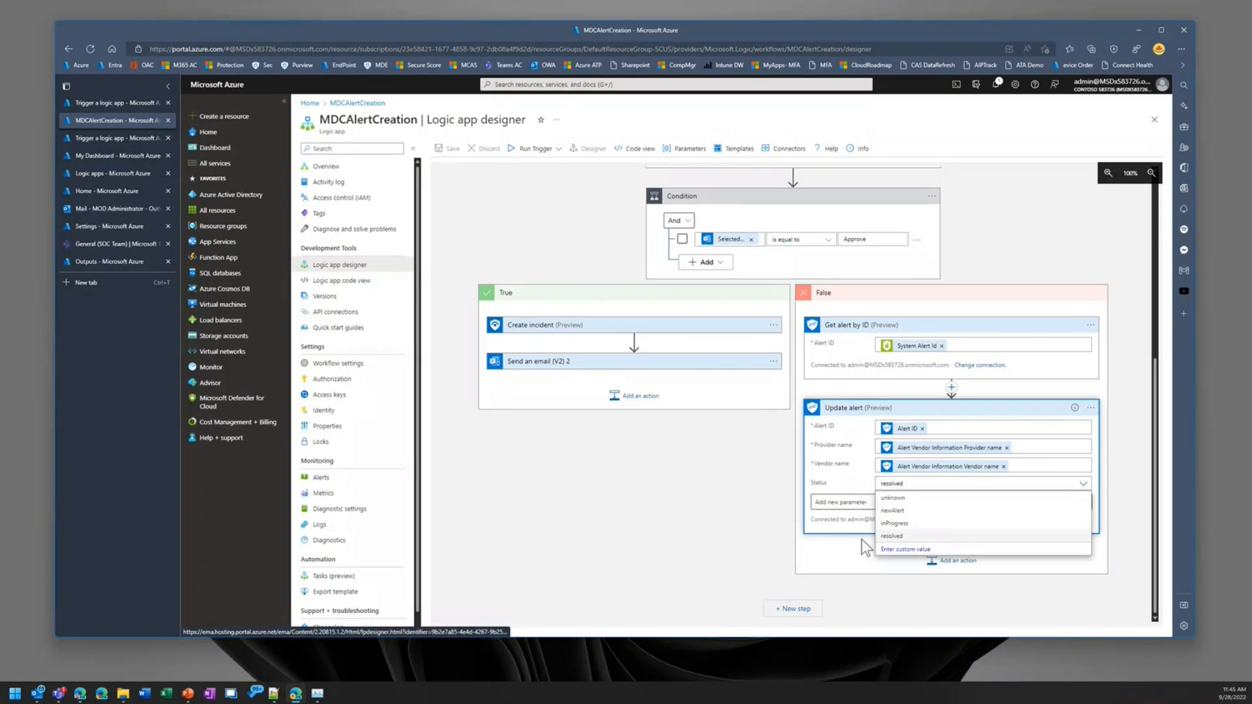
click(827, 538)
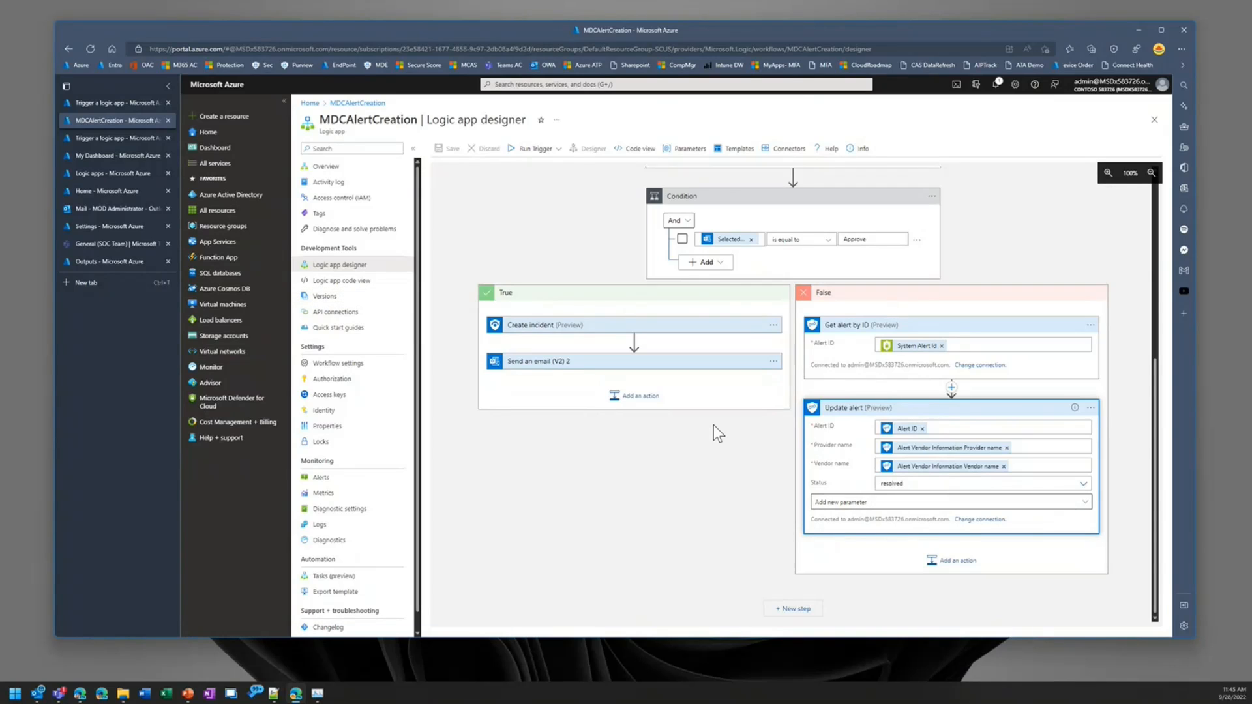
Step: Try to run the MDCAlertCreation workflow's trigger manually from the designer
scroll(717, 433, up, 5)
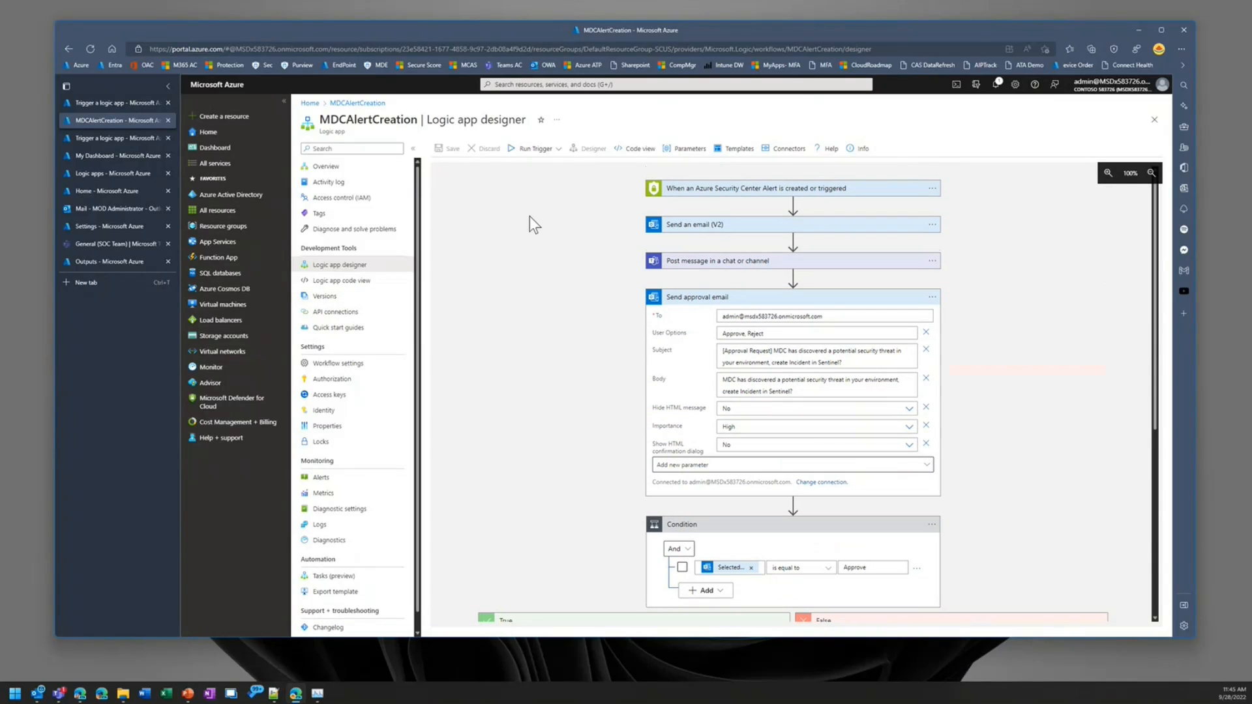
click(539, 152)
click(512, 167)
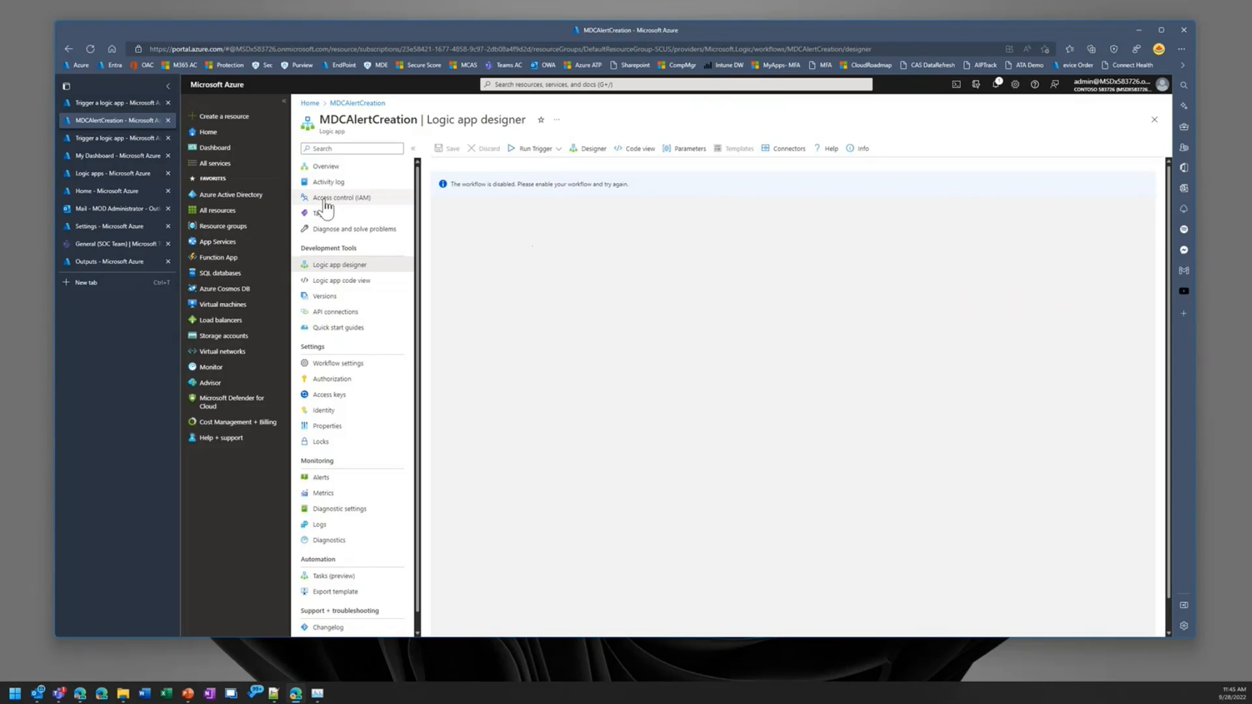
Step: Go back to the phishing security alert and trigger the selected MDCAlertCreation logic app for it
click(103, 101)
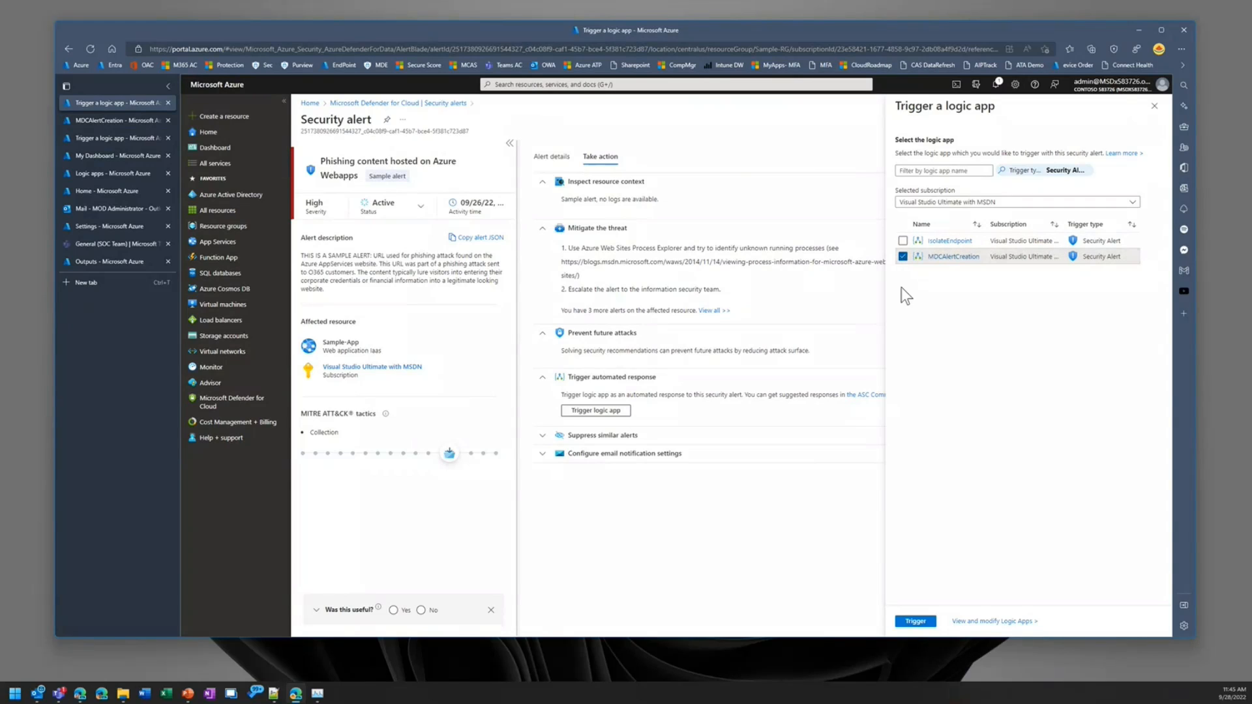
click(915, 621)
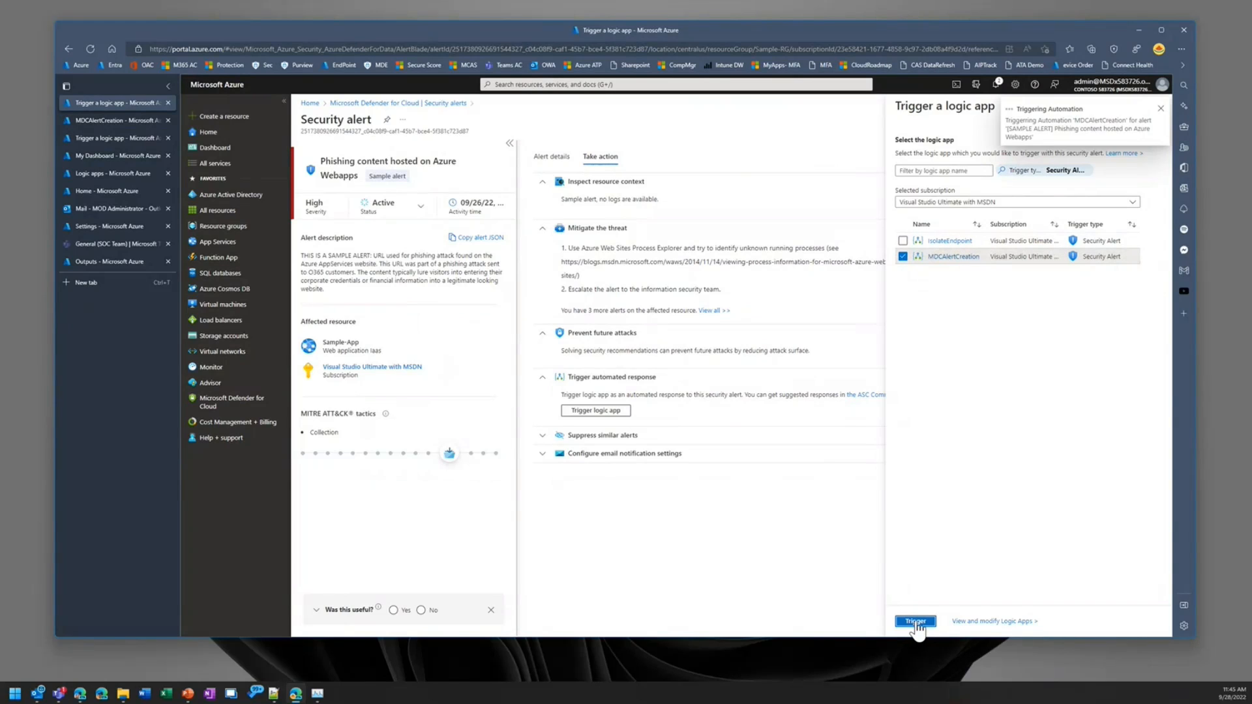
Step: Go back to the MDCAlertCreation logic app's overview and enable the logic app
click(105, 122)
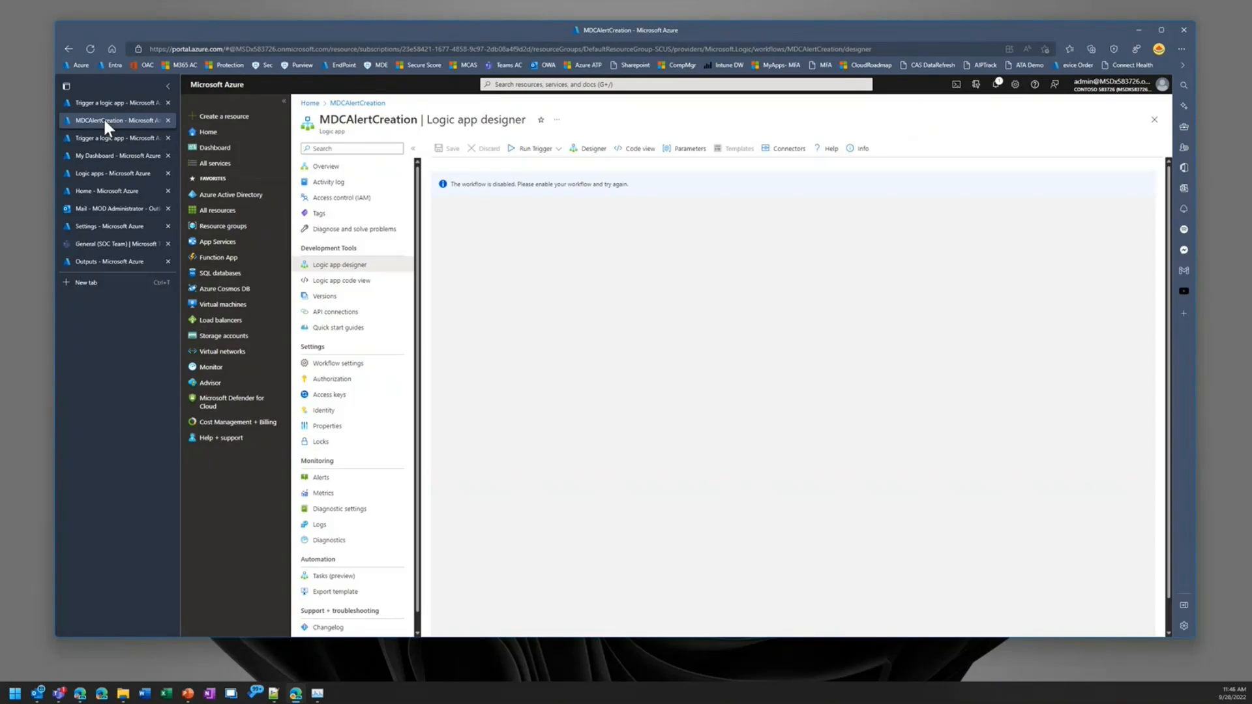
click(335, 168)
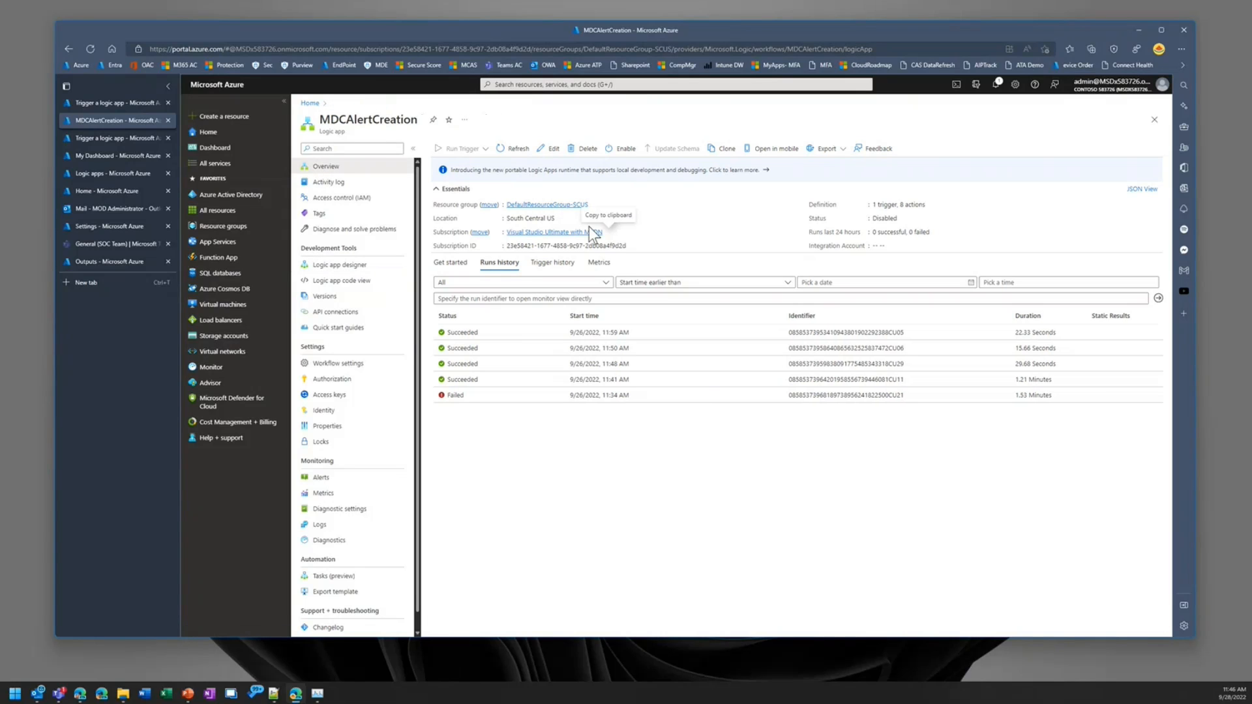
click(623, 149)
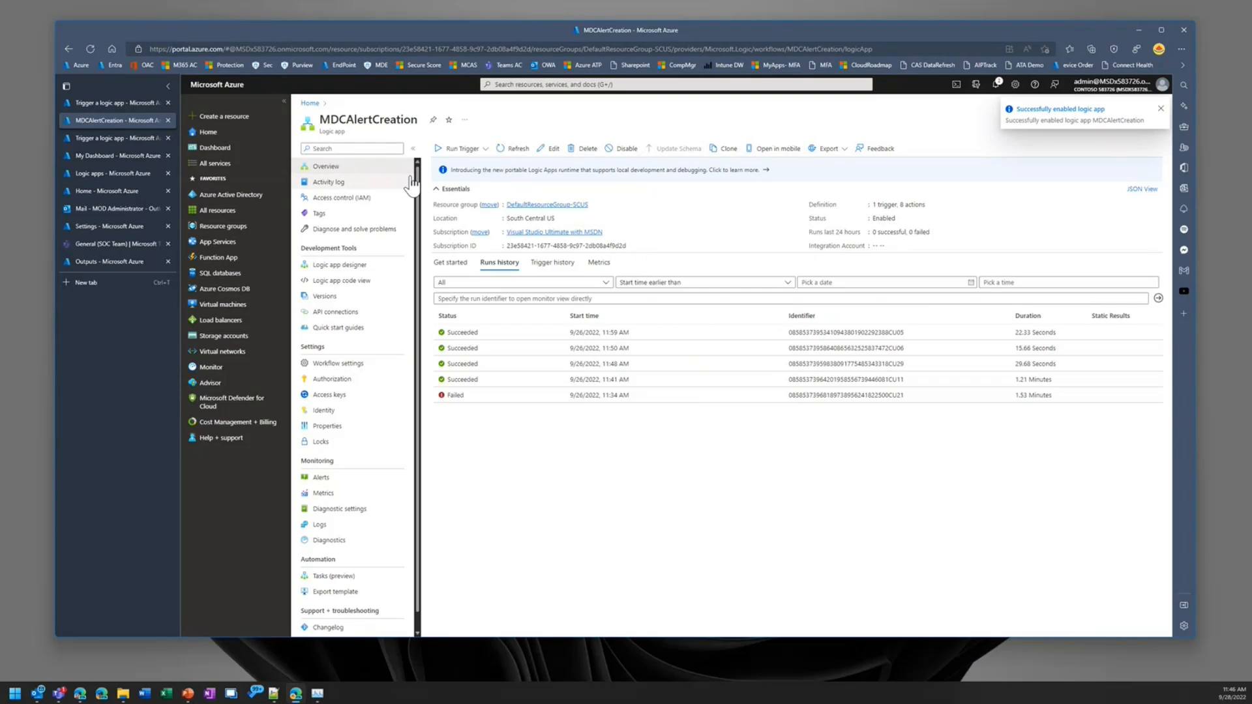
Step: Run the MDCAlertCreation trigger and open the newly started run from the runs history
click(441, 167)
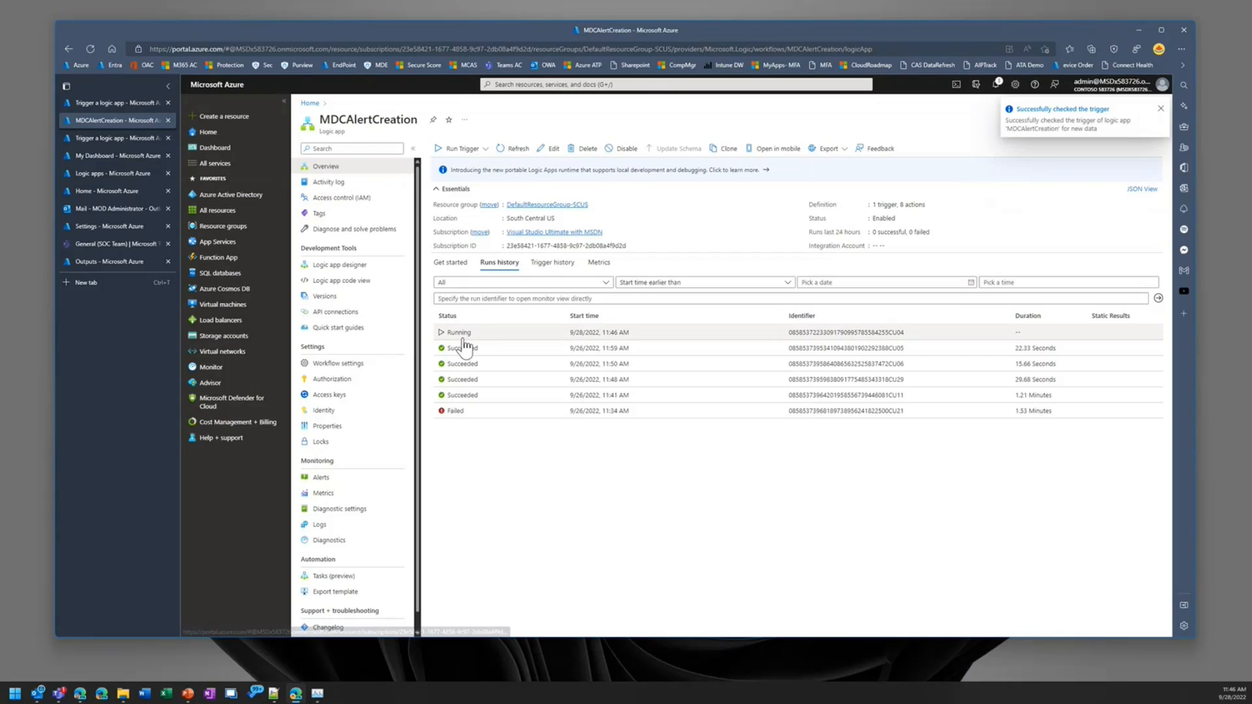
click(461, 333)
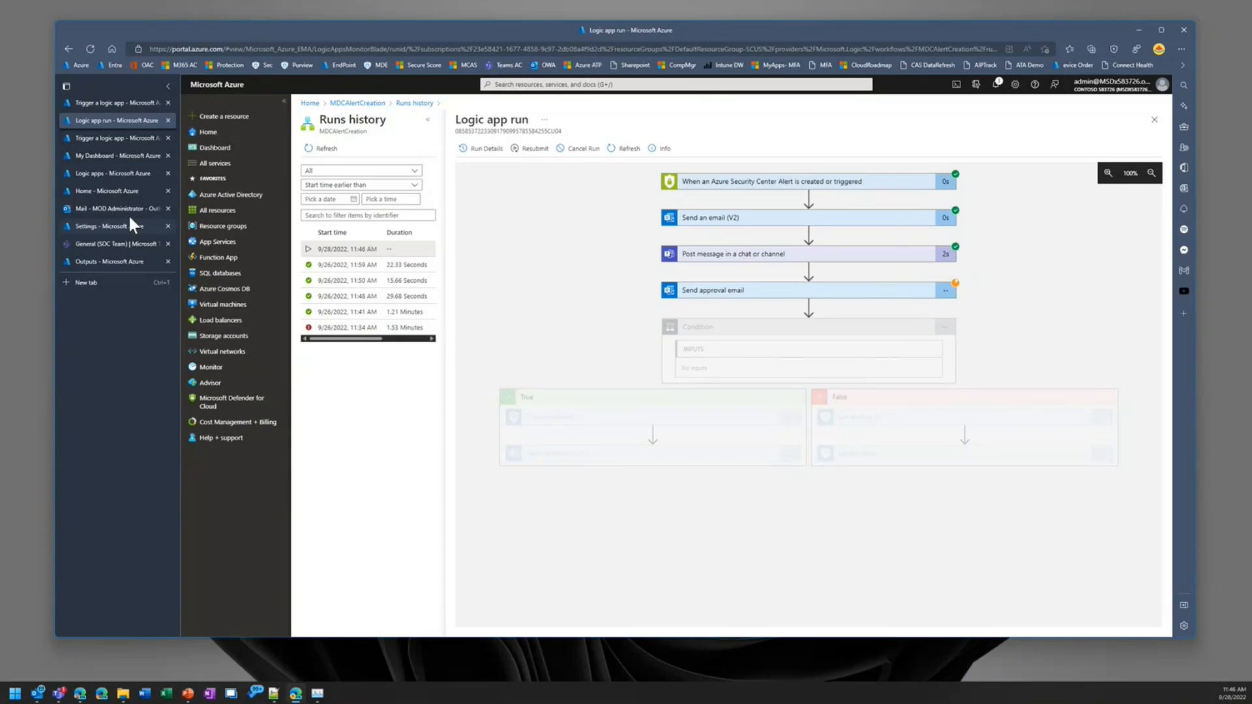
Step: Switch to Outlook, read the newest Defender for Cloud threat email, and approve the request to create an incident in Sentinel
click(83, 208)
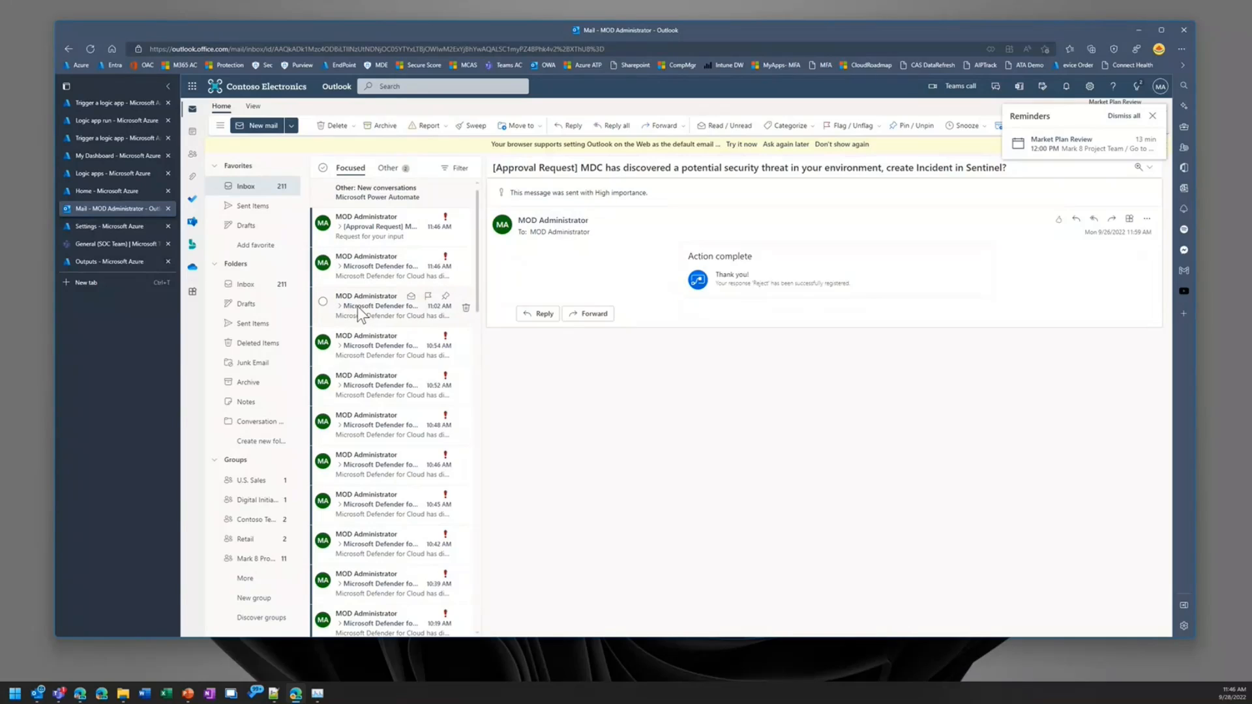
click(369, 263)
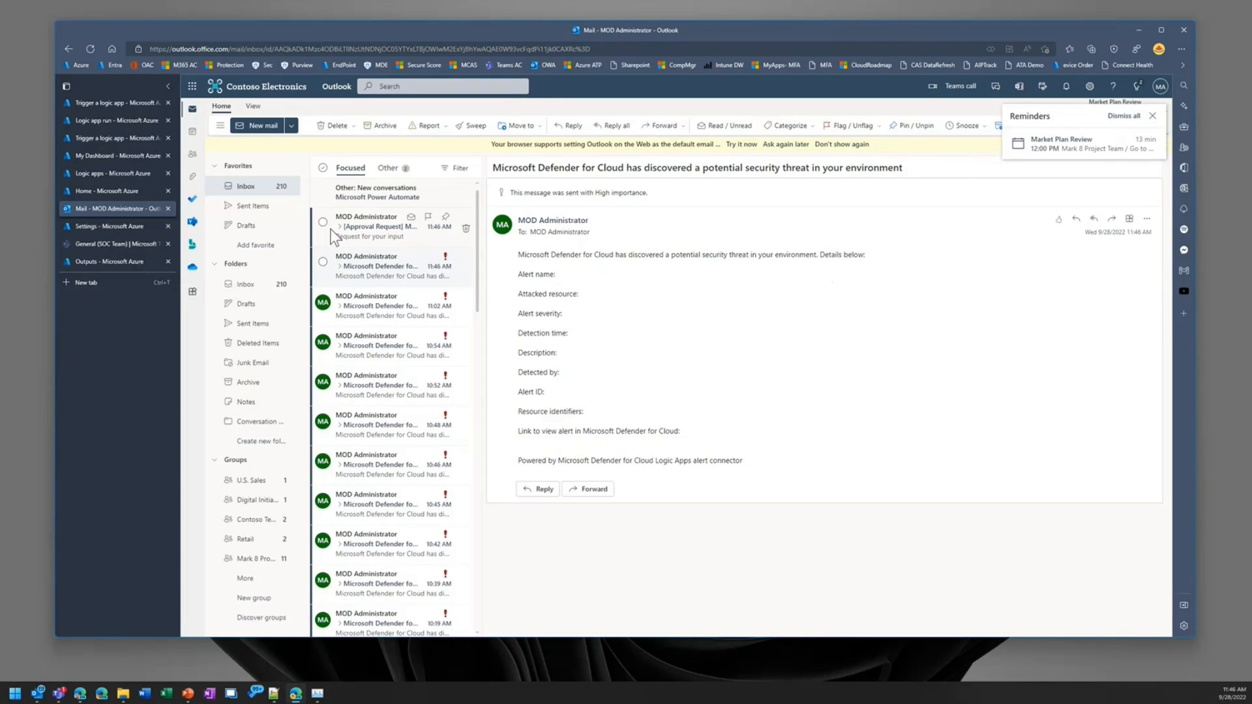
click(365, 226)
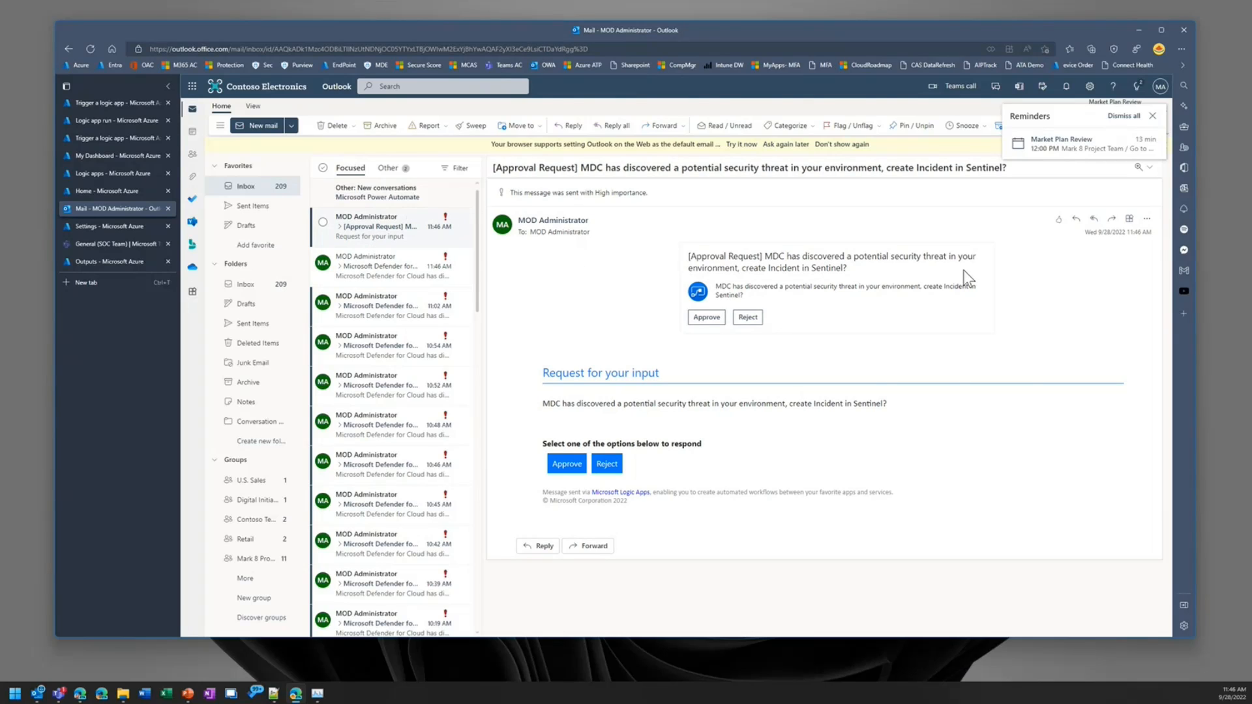
click(1152, 116)
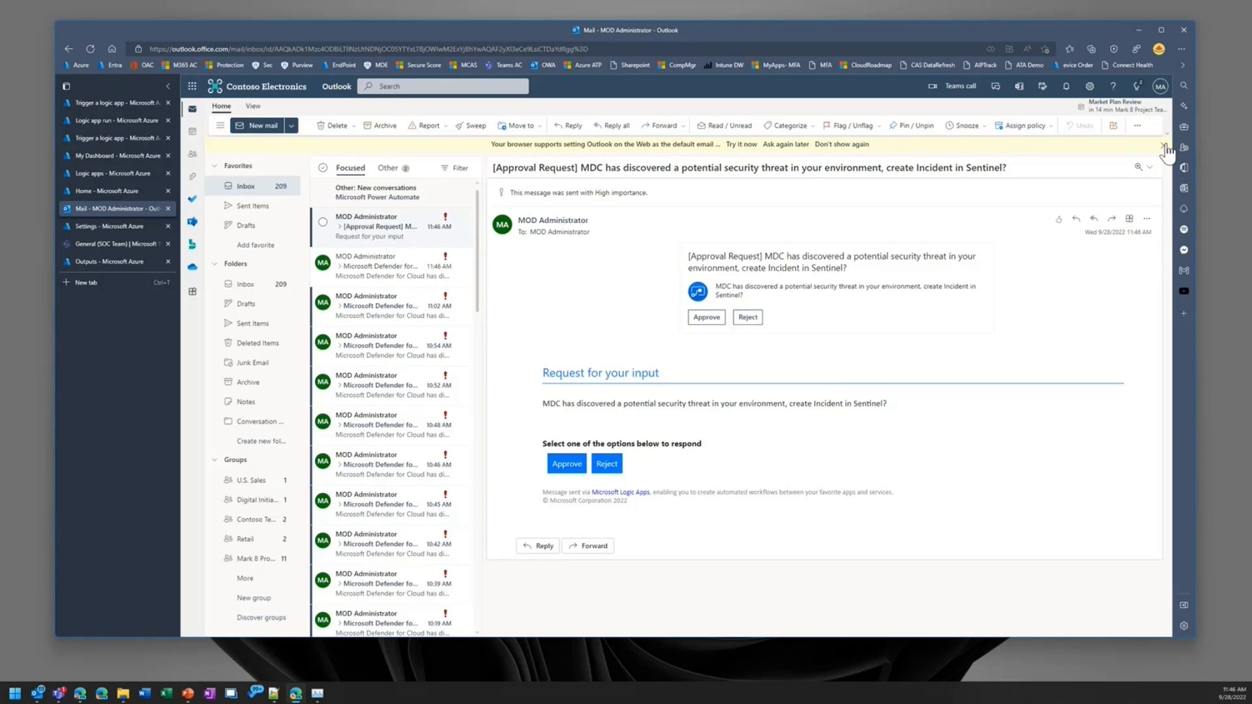
click(1164, 146)
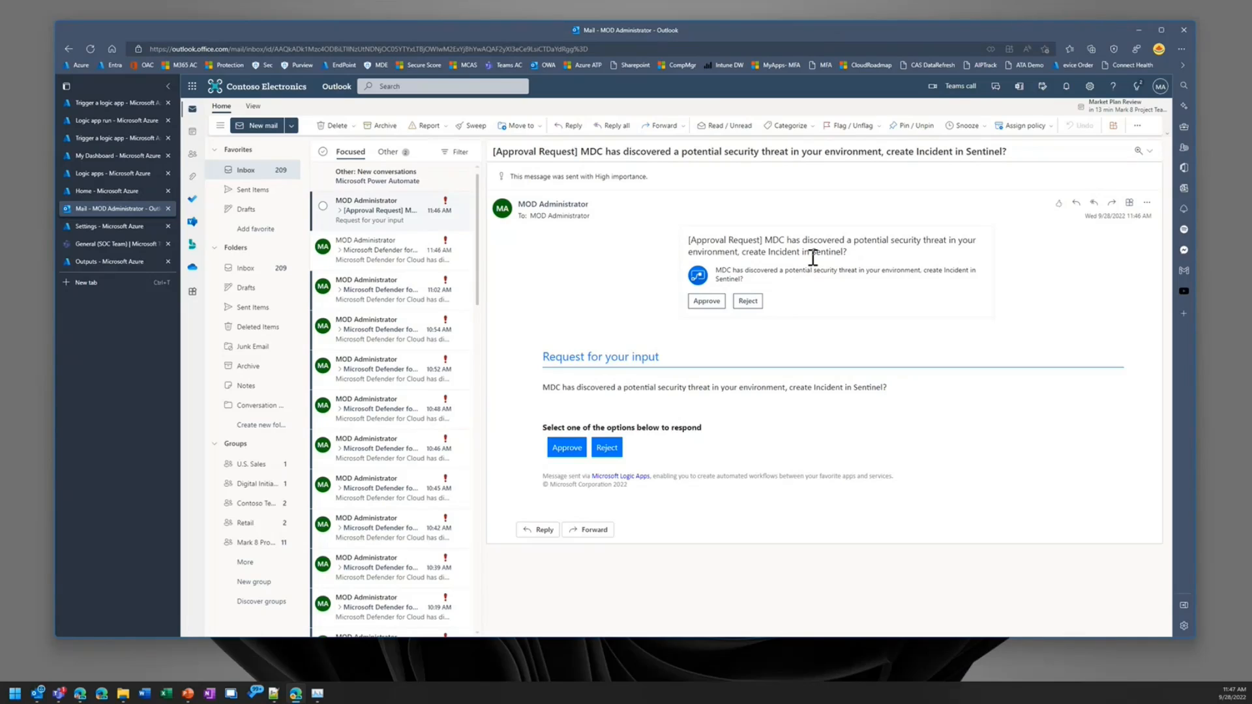
click(708, 302)
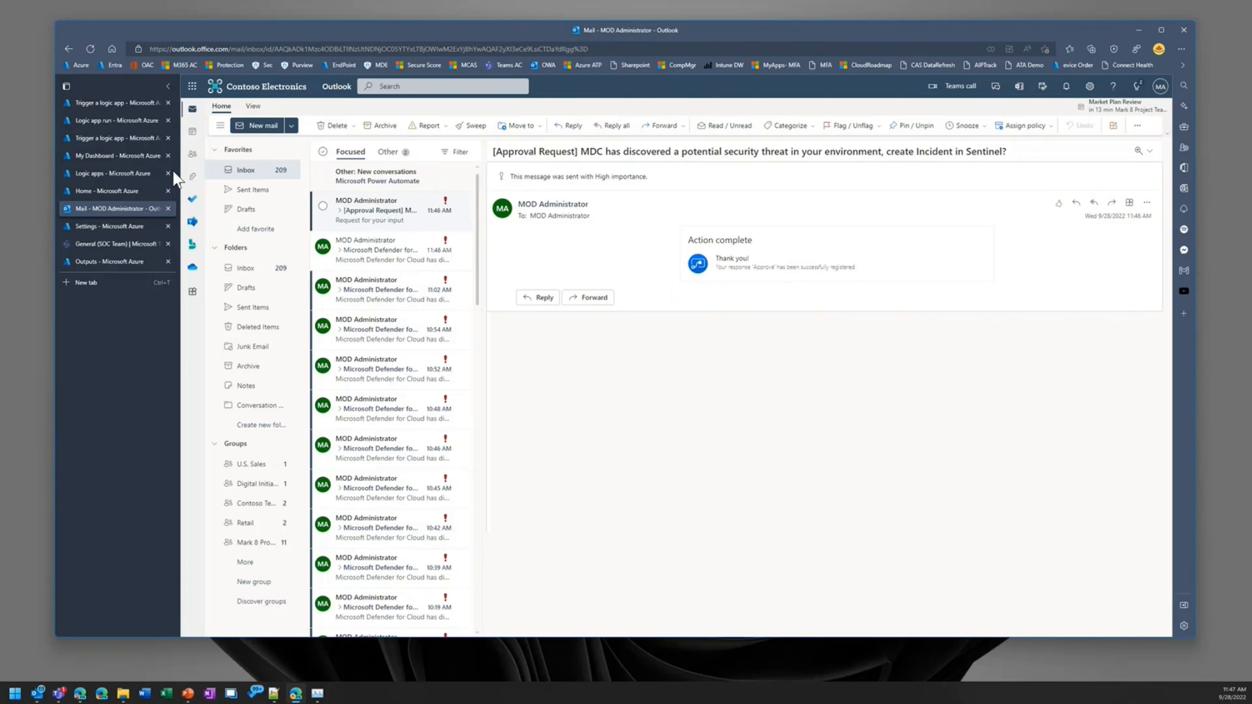
Step: Return to the logic app run, refresh it, and check the Create incident action in the True branch
click(100, 122)
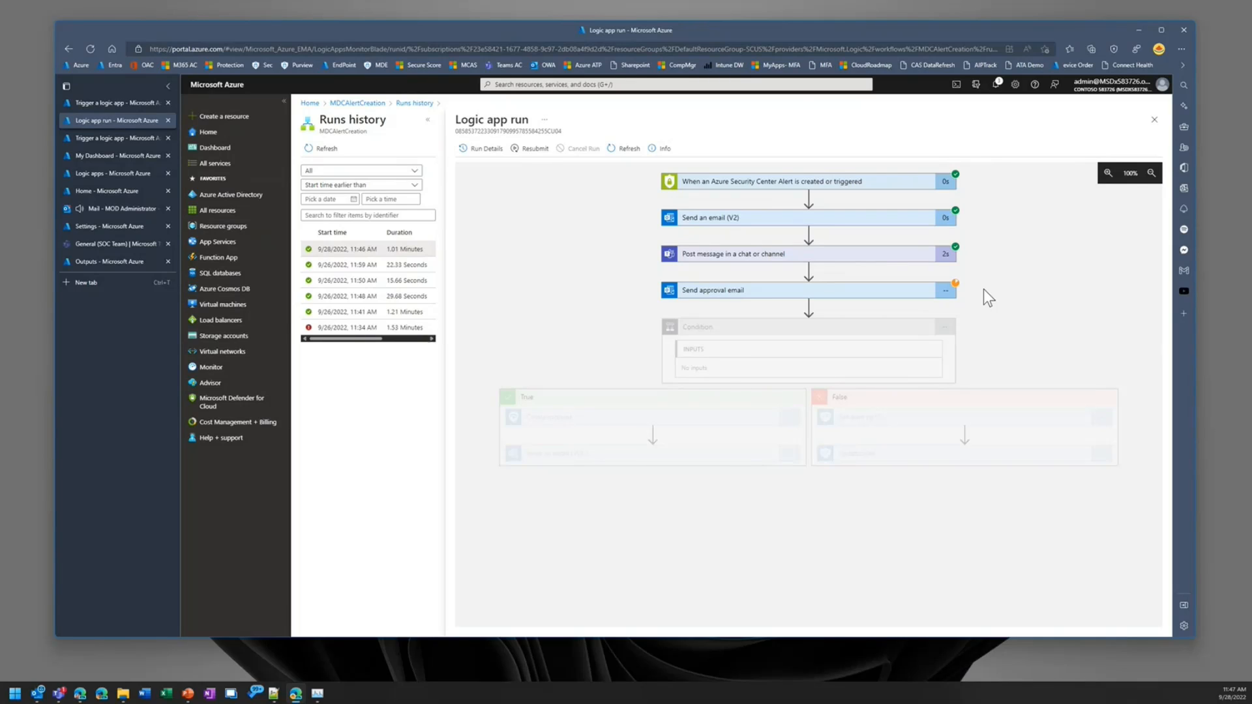
click(631, 152)
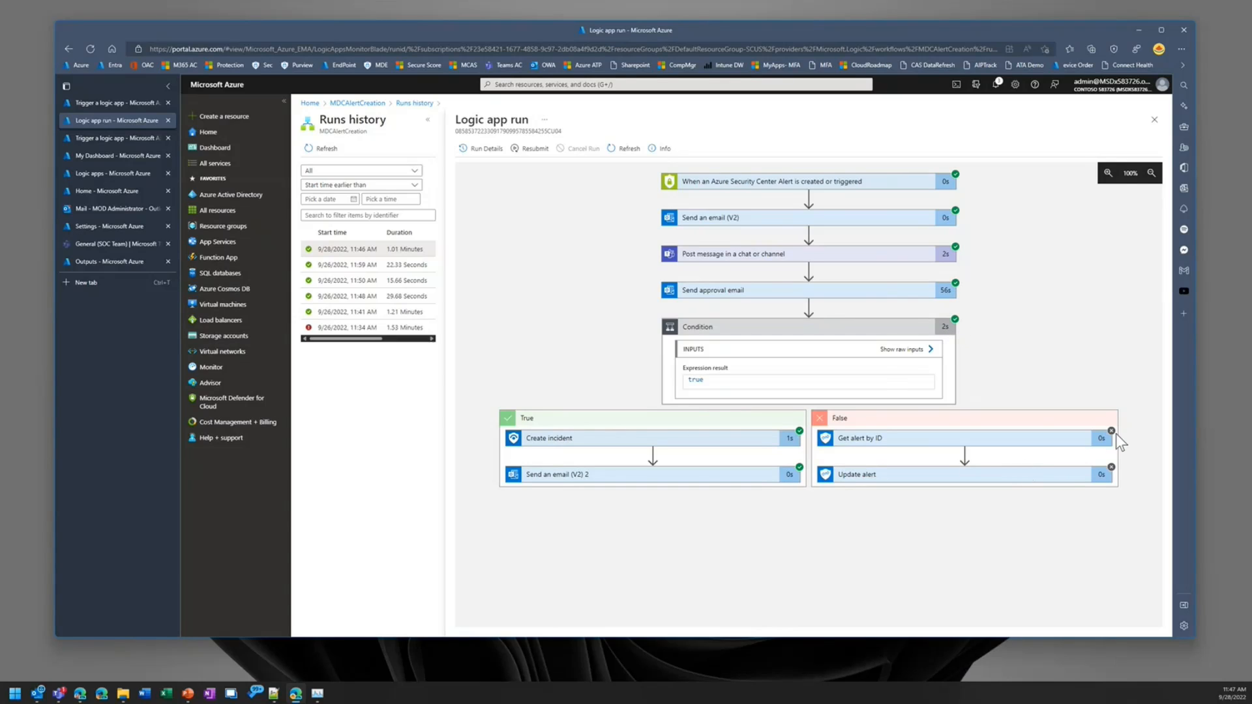
click(653, 442)
click(655, 445)
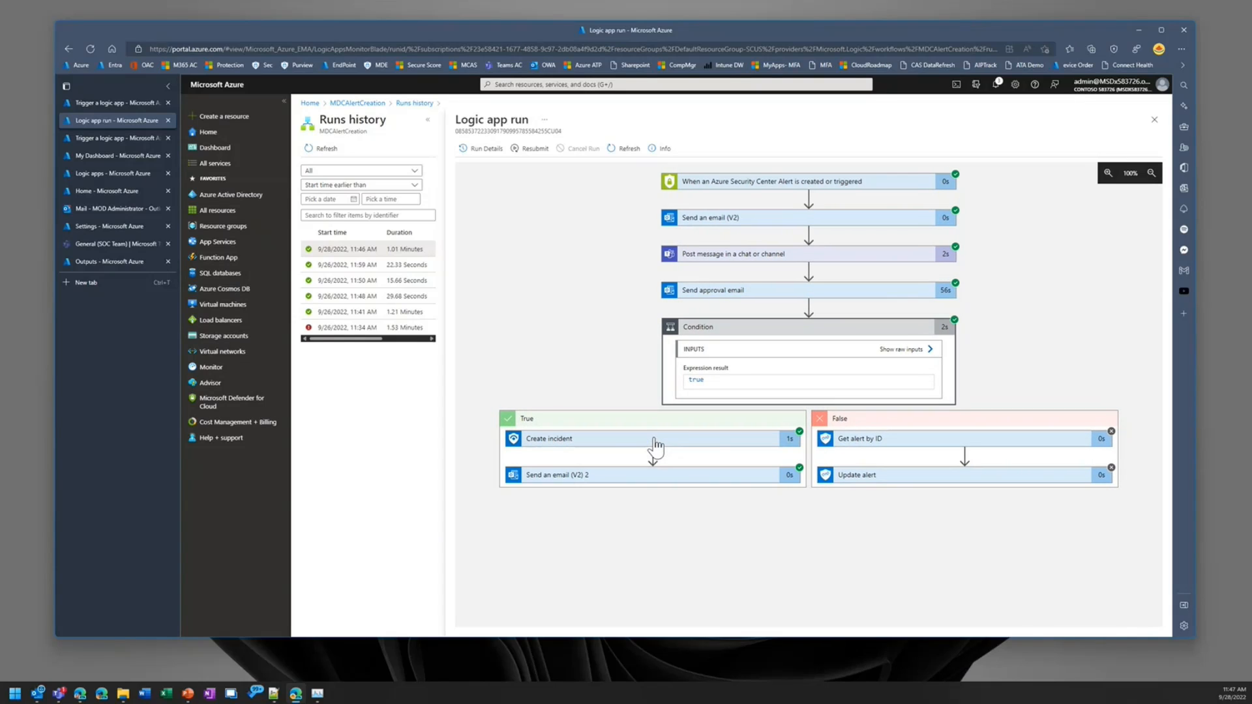
Step: Examine the run's trigger action, including its output headers and raw outputs, and return to the run
click(827, 184)
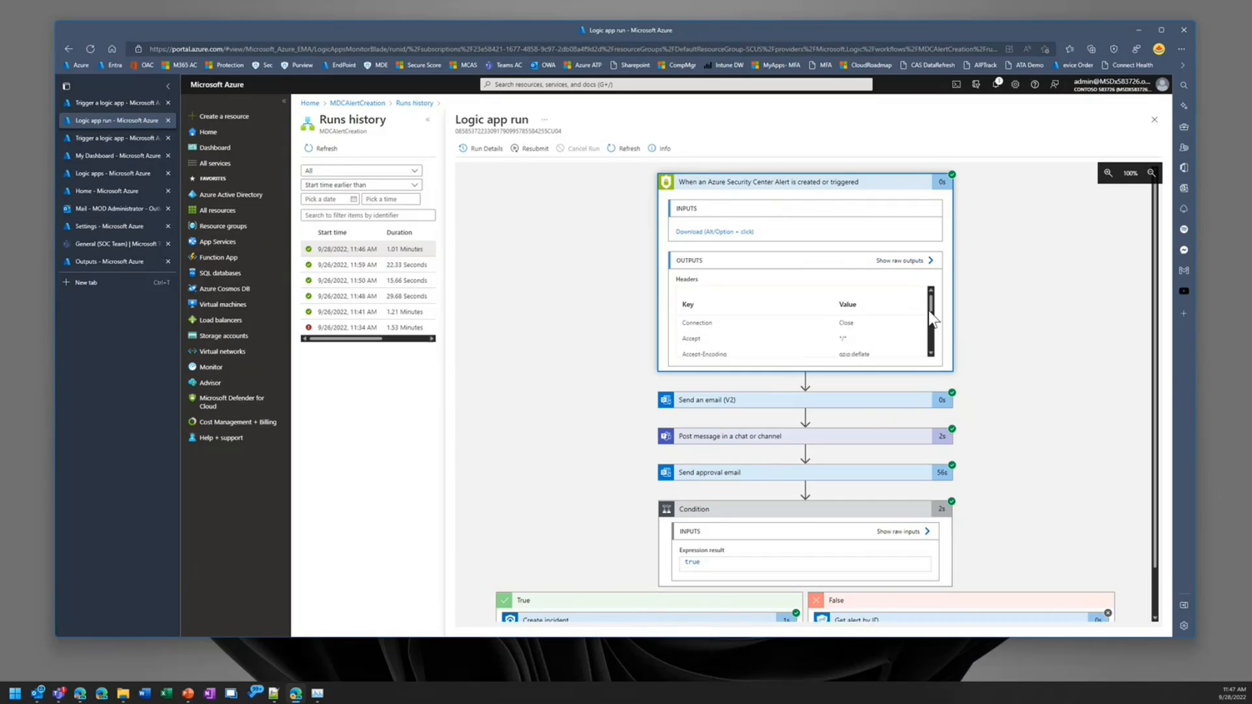
drag(931, 305, 931, 332)
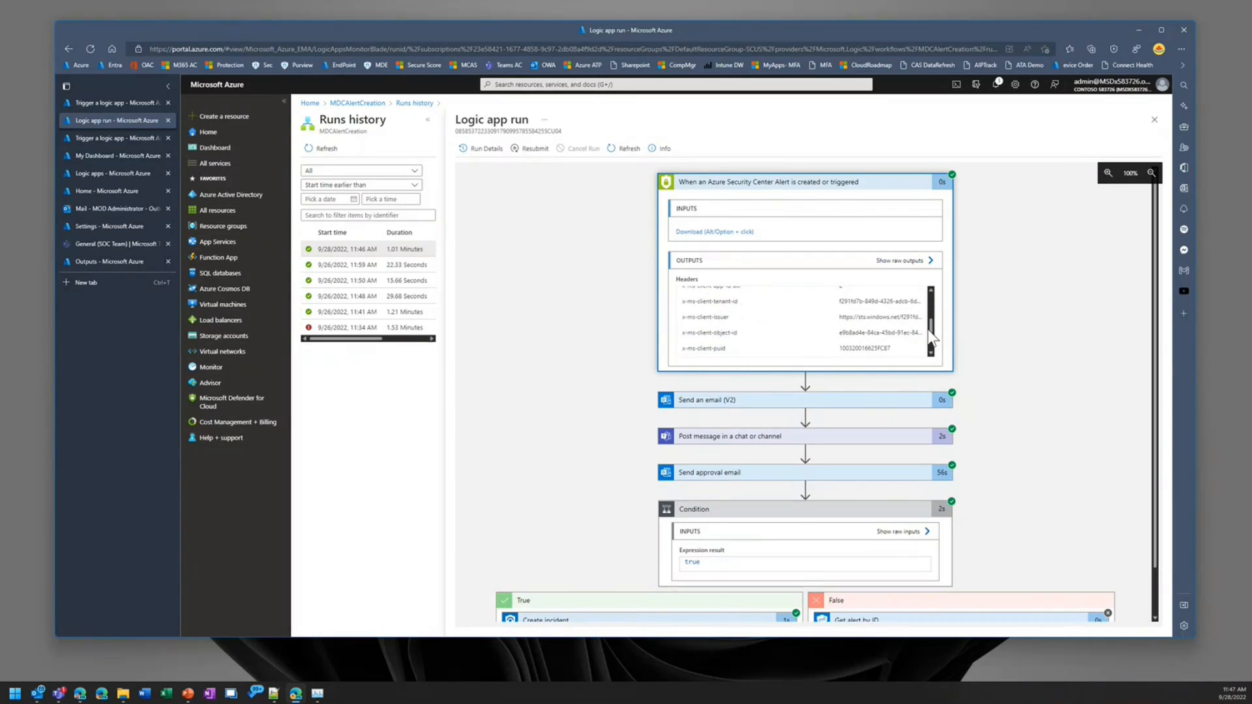
click(907, 262)
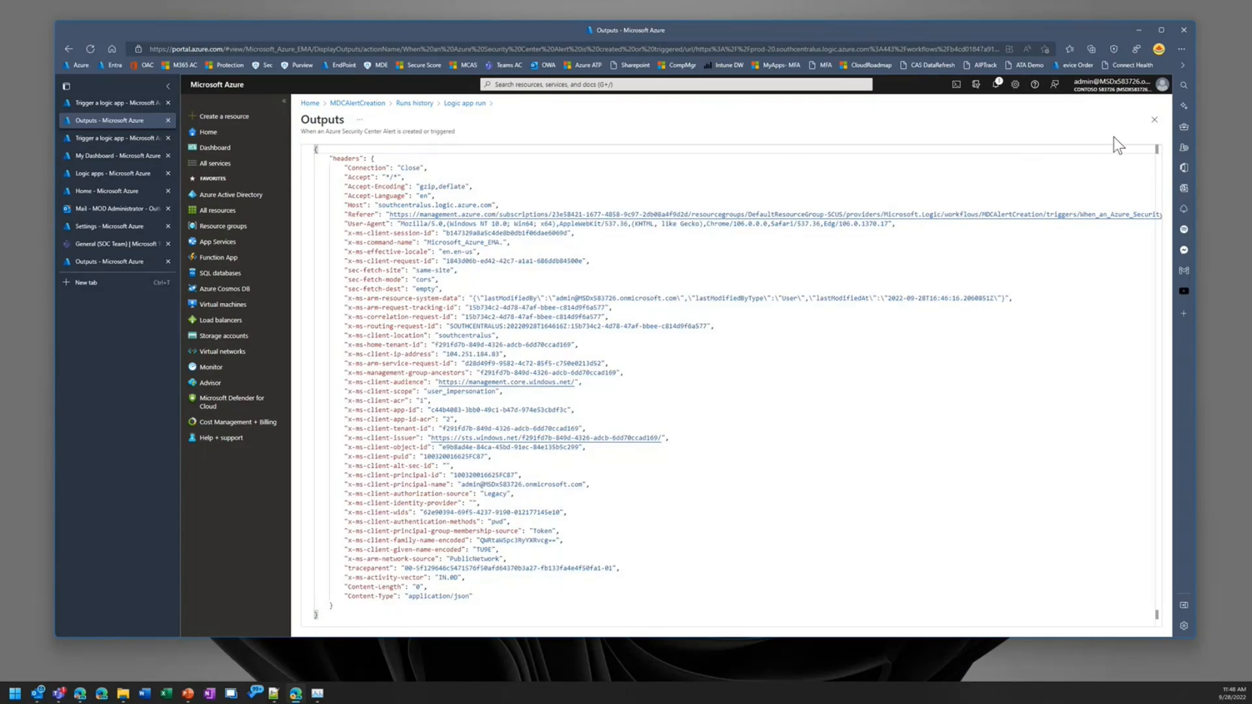
click(1154, 120)
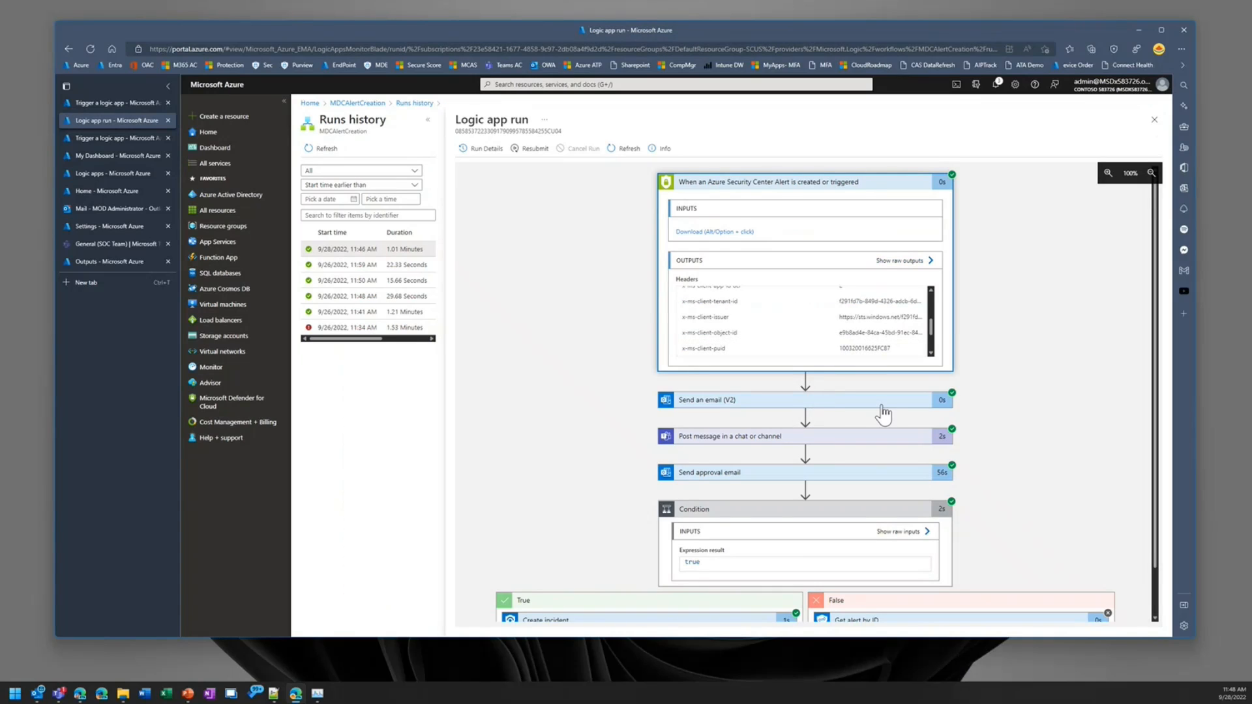
Step: Examine the inputs, raw inputs and outputs of the run's Send an email (V2) action
click(841, 401)
scroll(848, 436, down, 2)
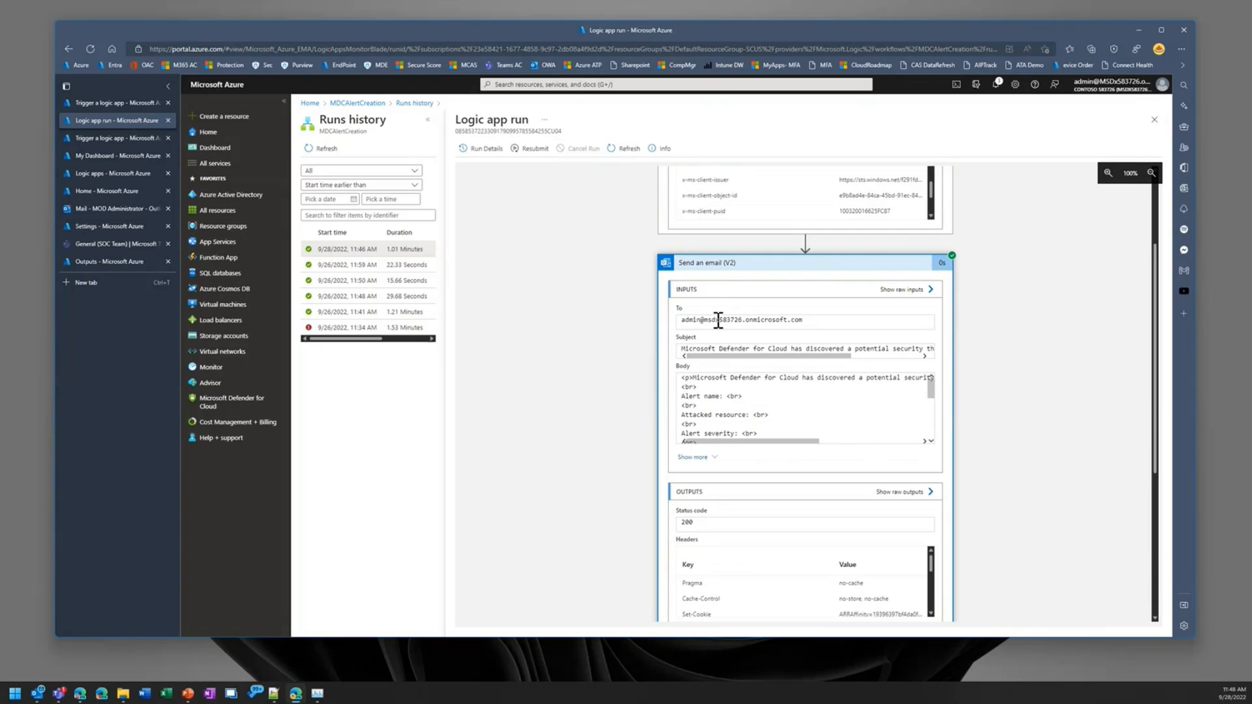
click(920, 290)
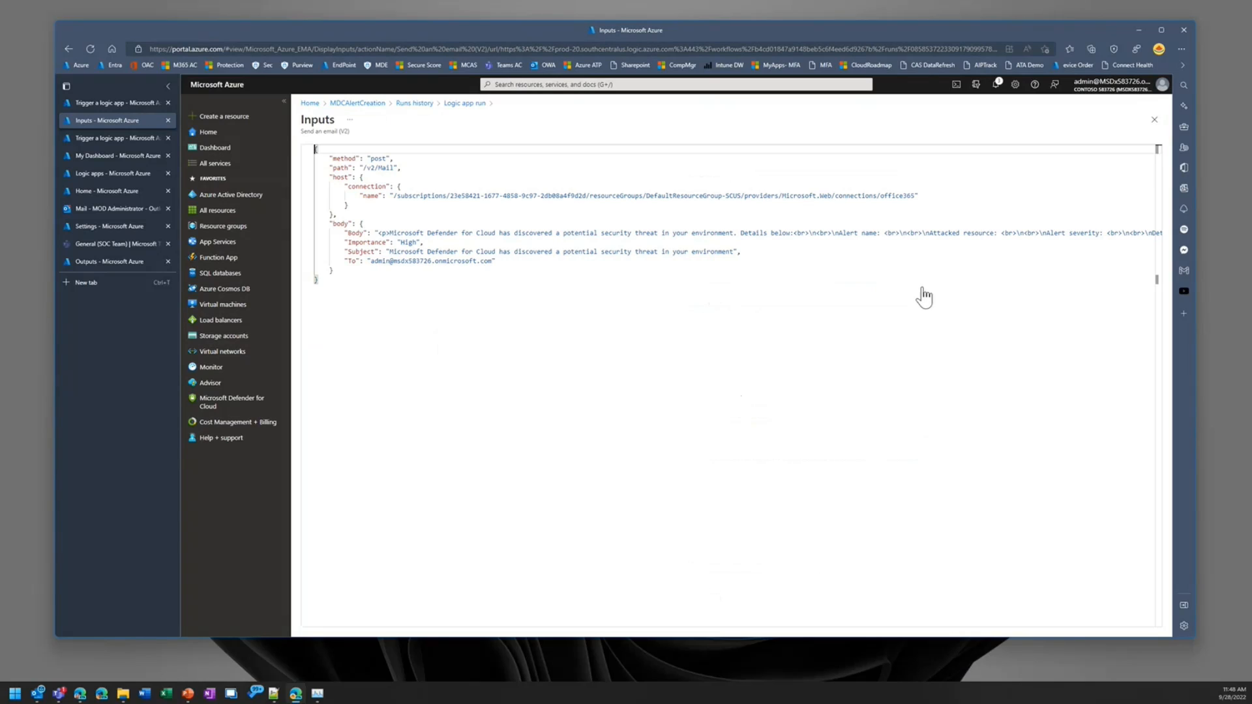
click(1154, 120)
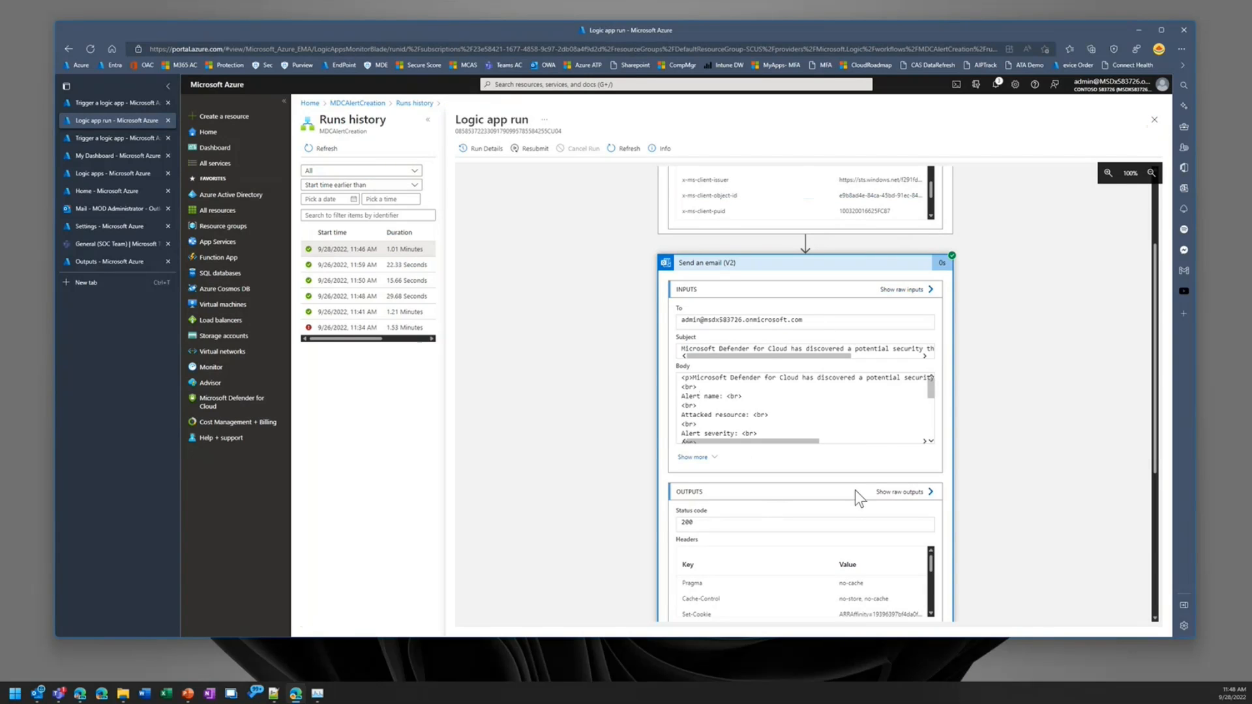
scroll(855, 491, down, 4)
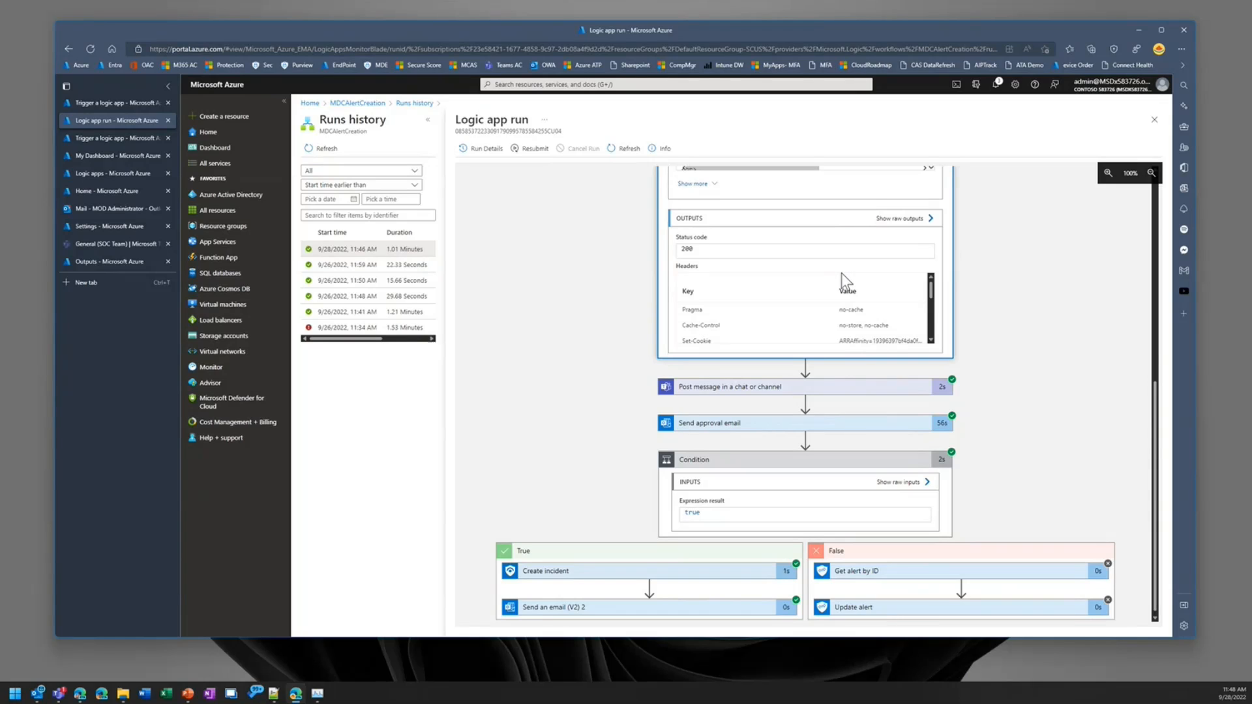
scroll(933, 293, down, 1)
right_click(934, 293)
click(942, 300)
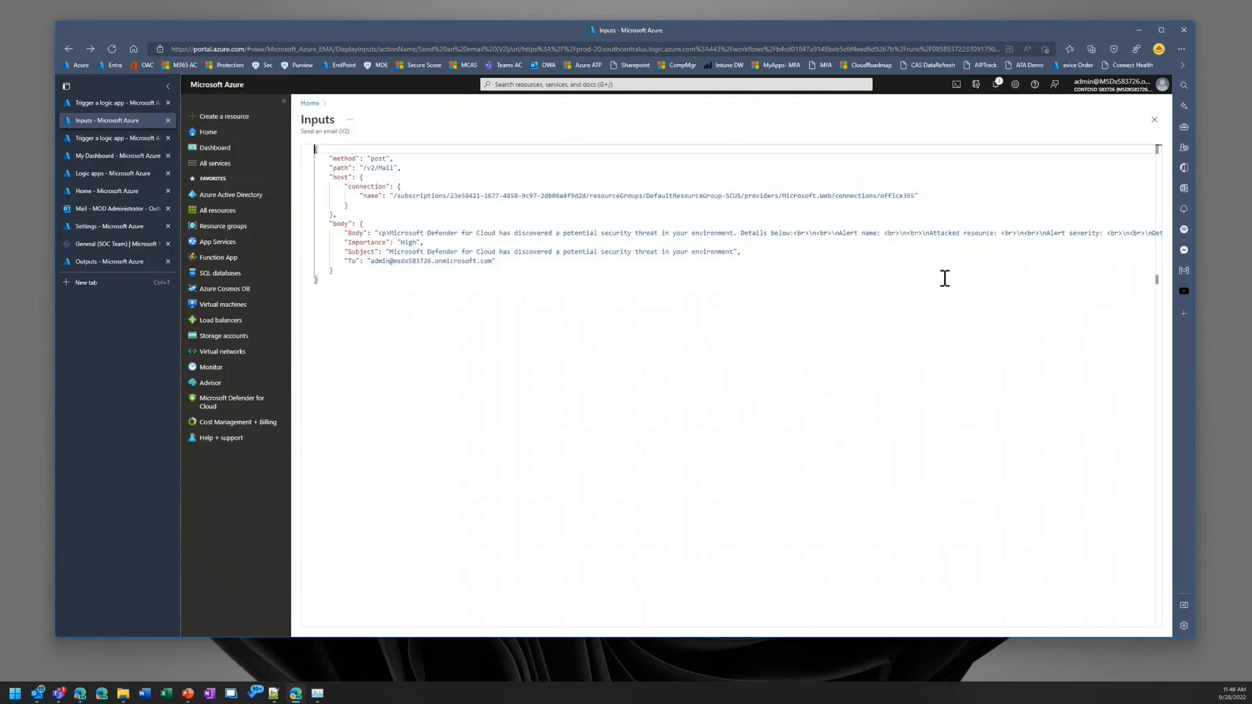
click(1153, 121)
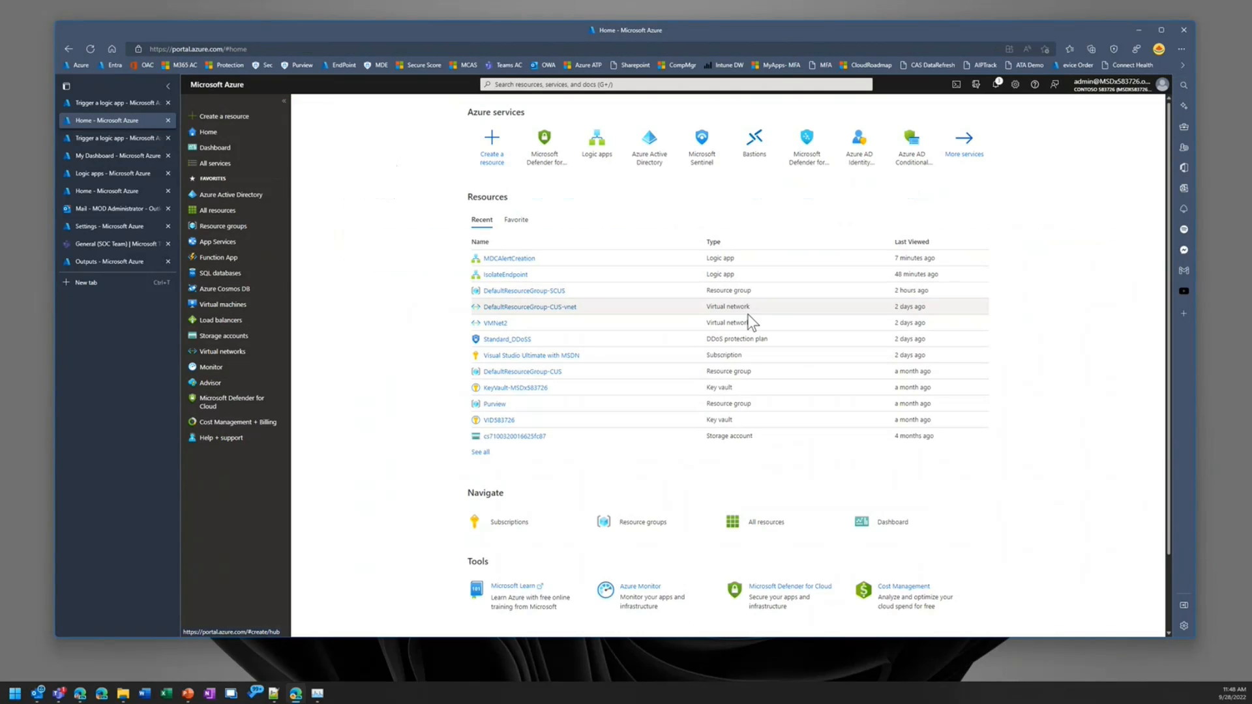
key(alt+Left)
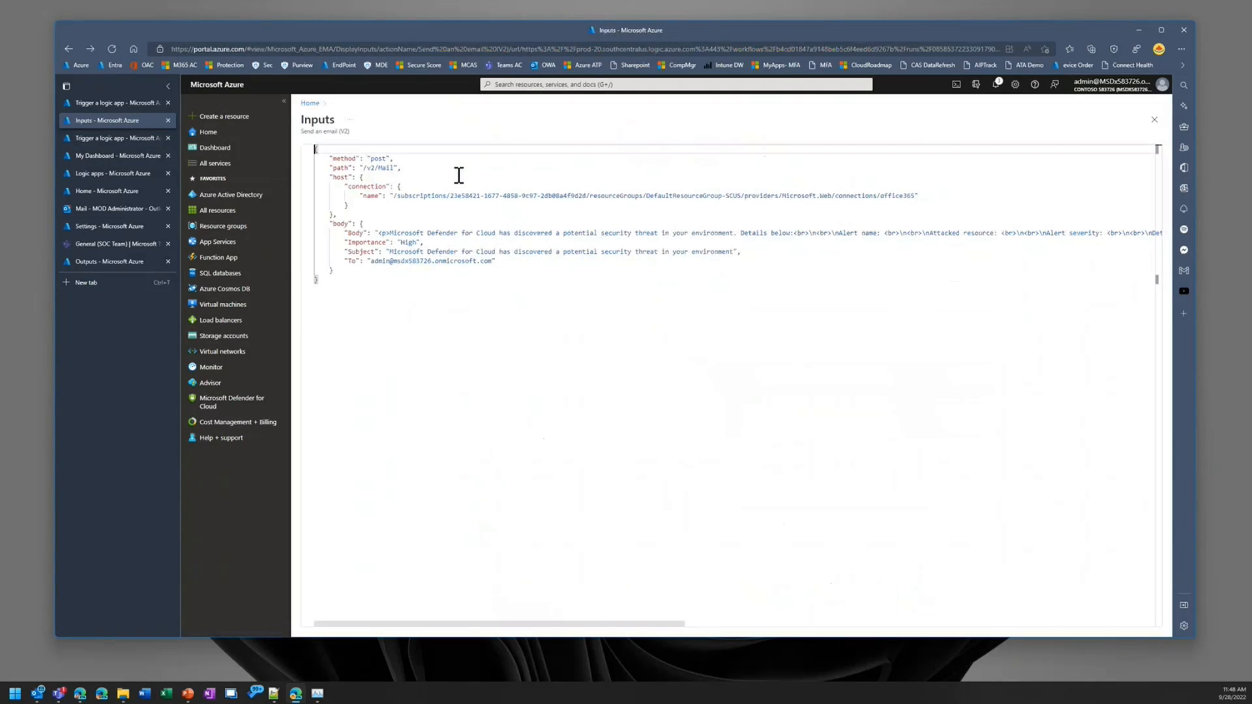
key(alt+Left)
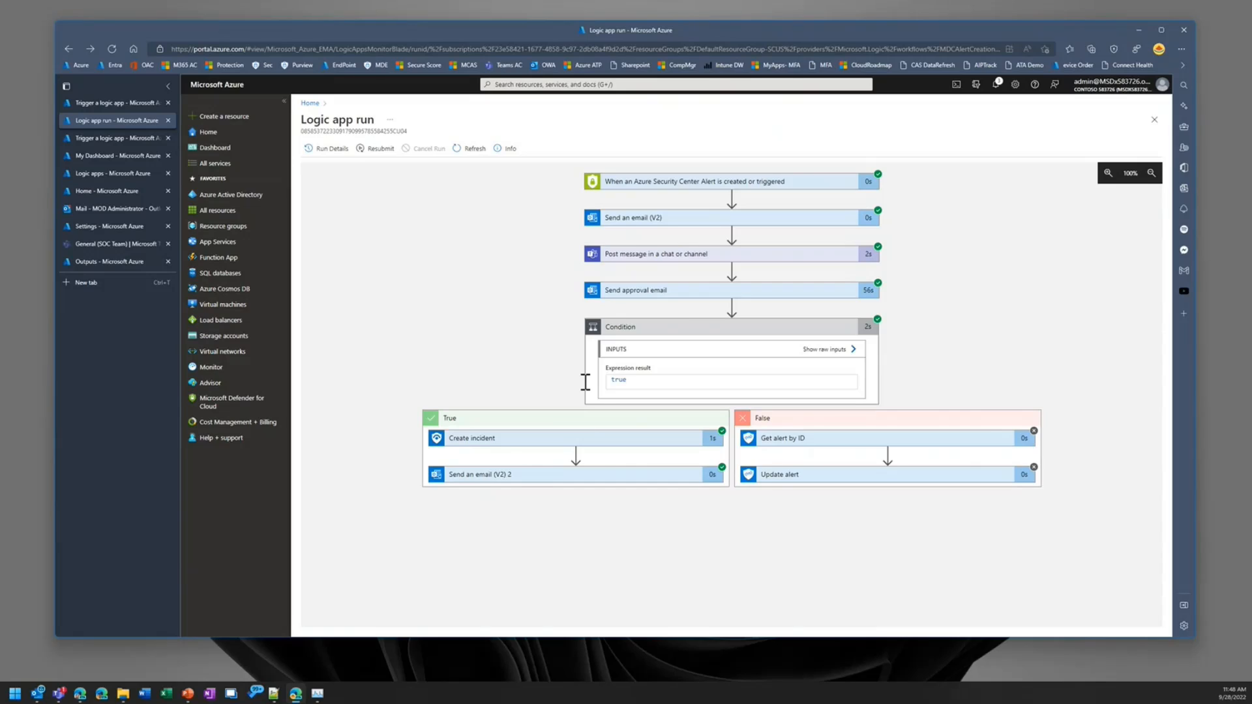
Step: Return to Defender for Cloud's security alerts list and remove its Status filter
click(105, 103)
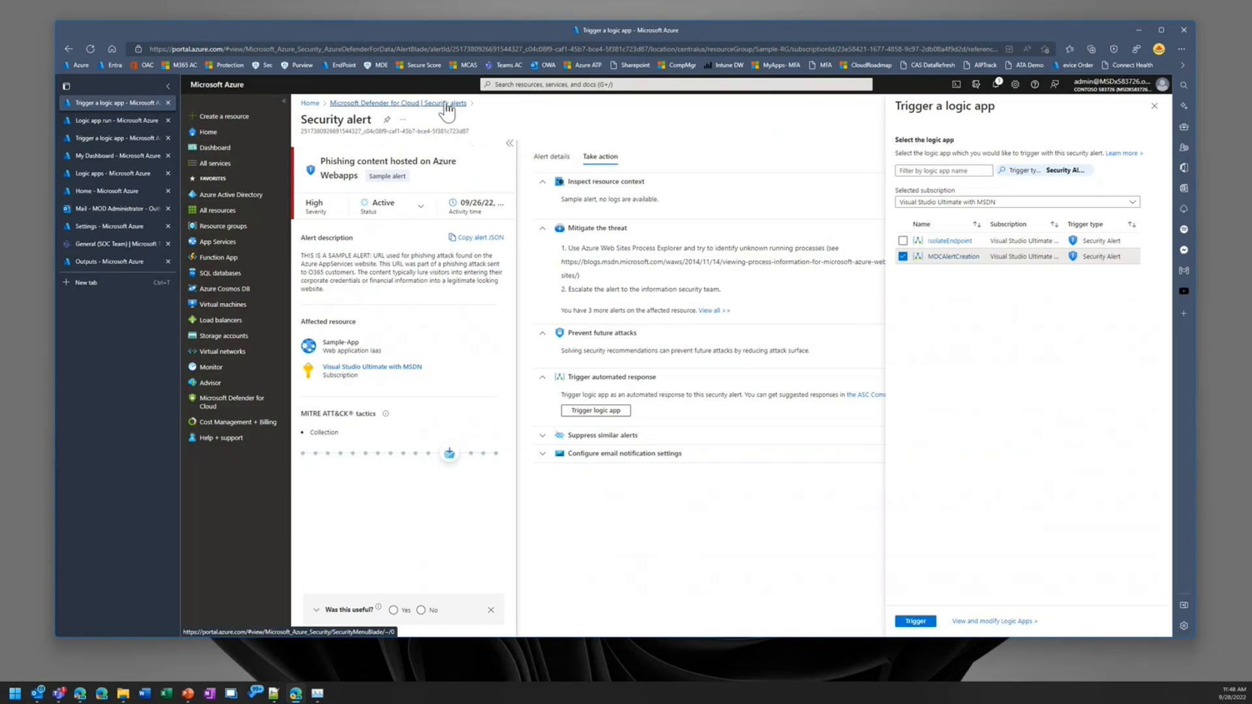
click(446, 106)
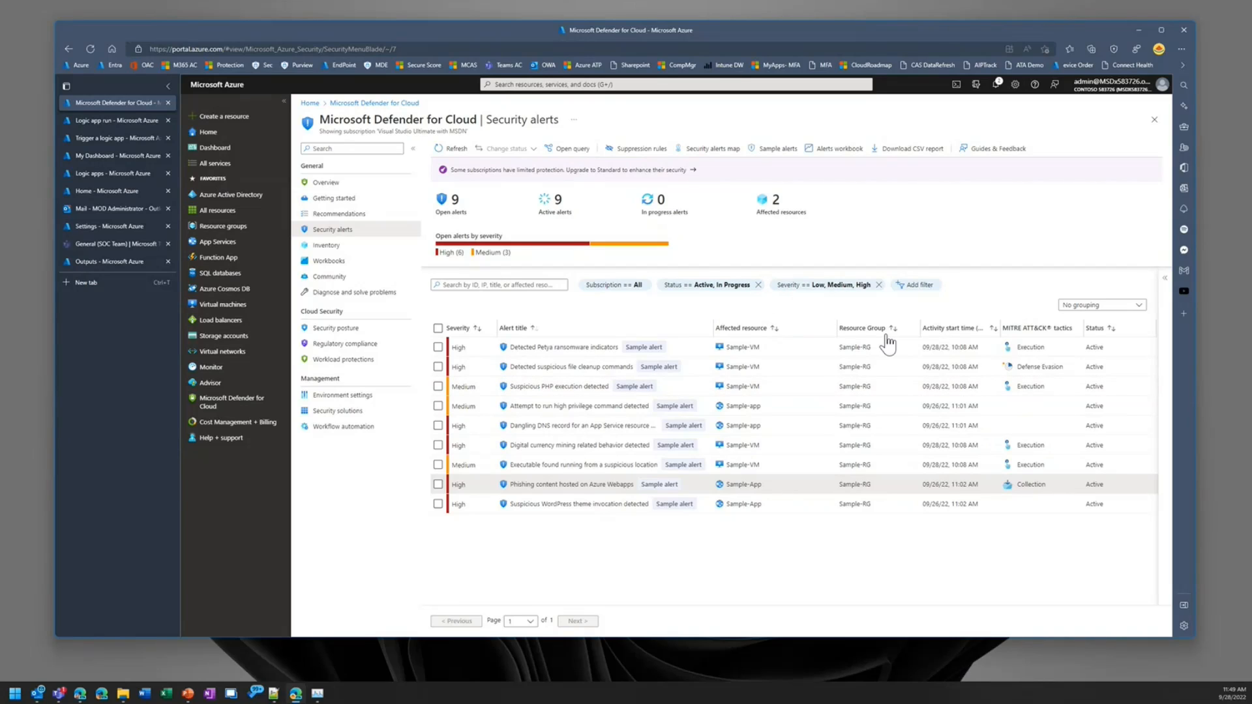
click(758, 285)
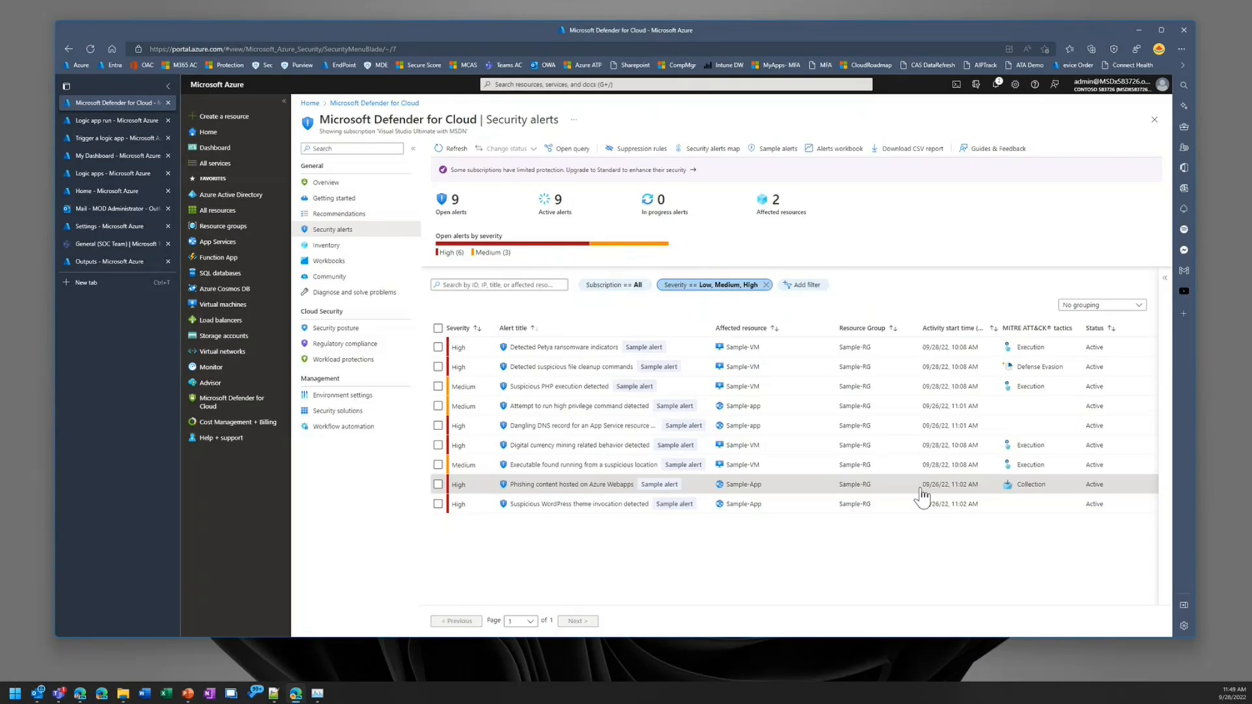
Step: Open the incidents of the Sentinel workspace in Microsoft Sentinel and widen the Title column to fit the full incident title
click(105, 156)
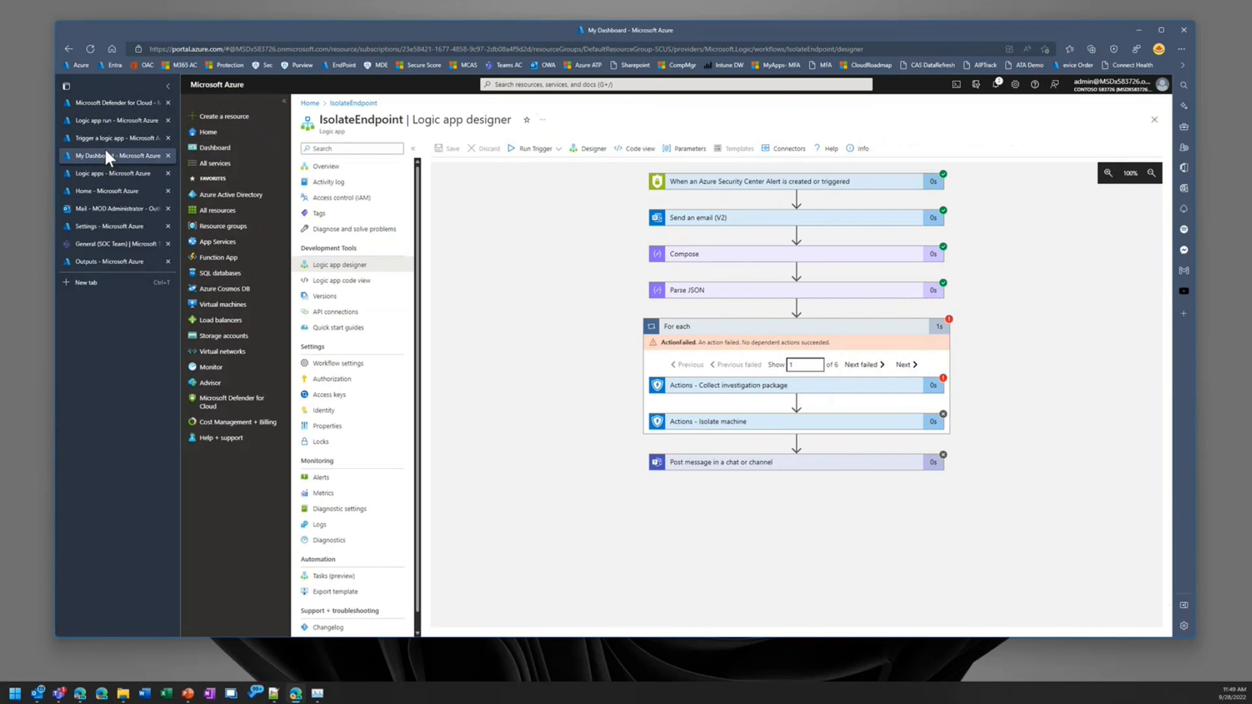
click(109, 191)
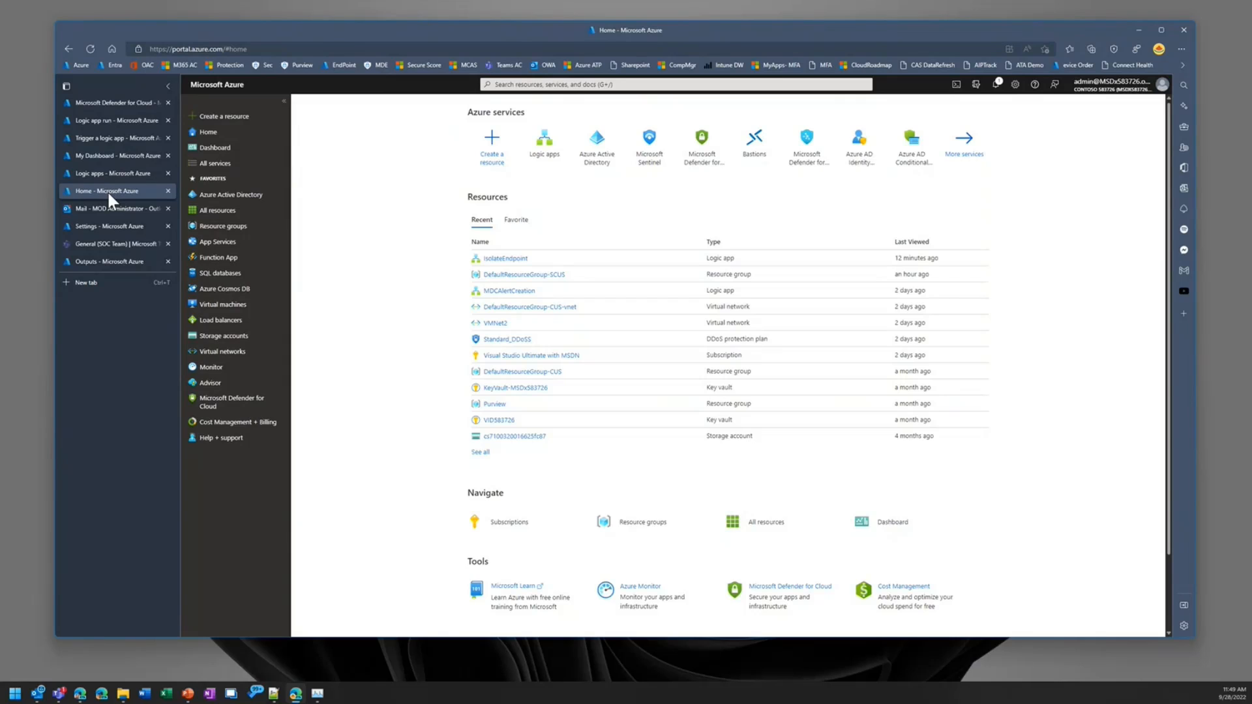
click(649, 155)
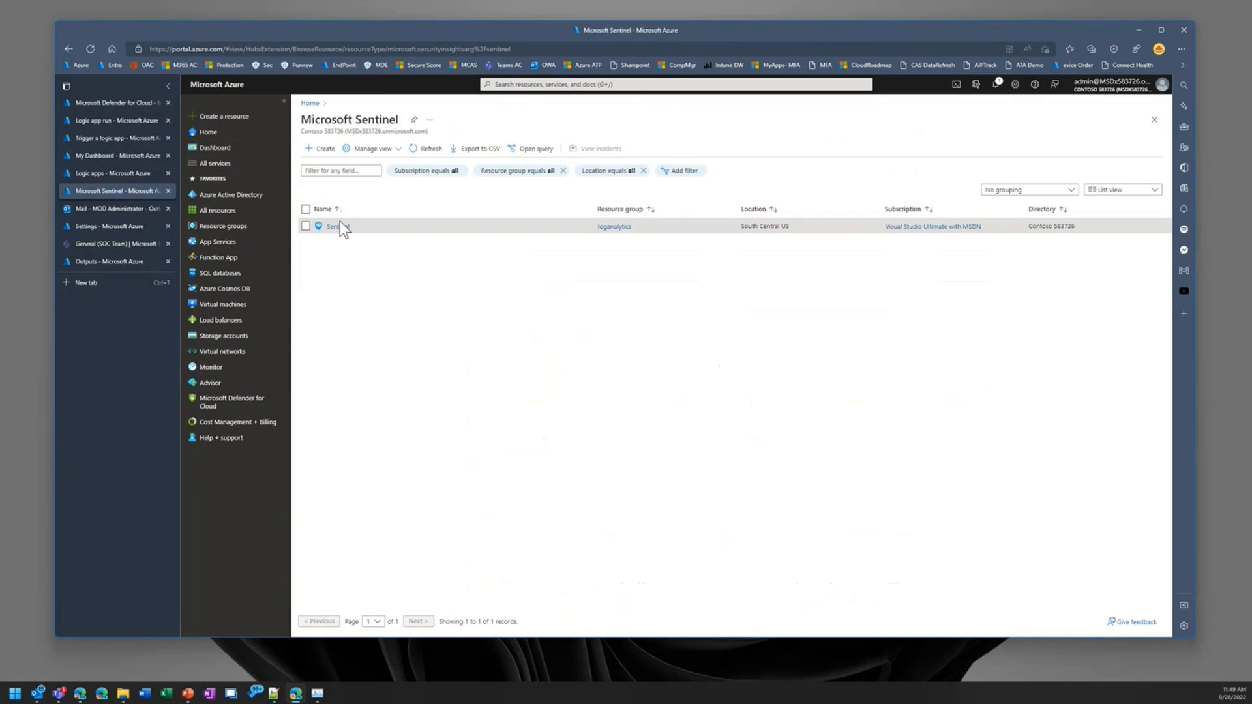
click(338, 226)
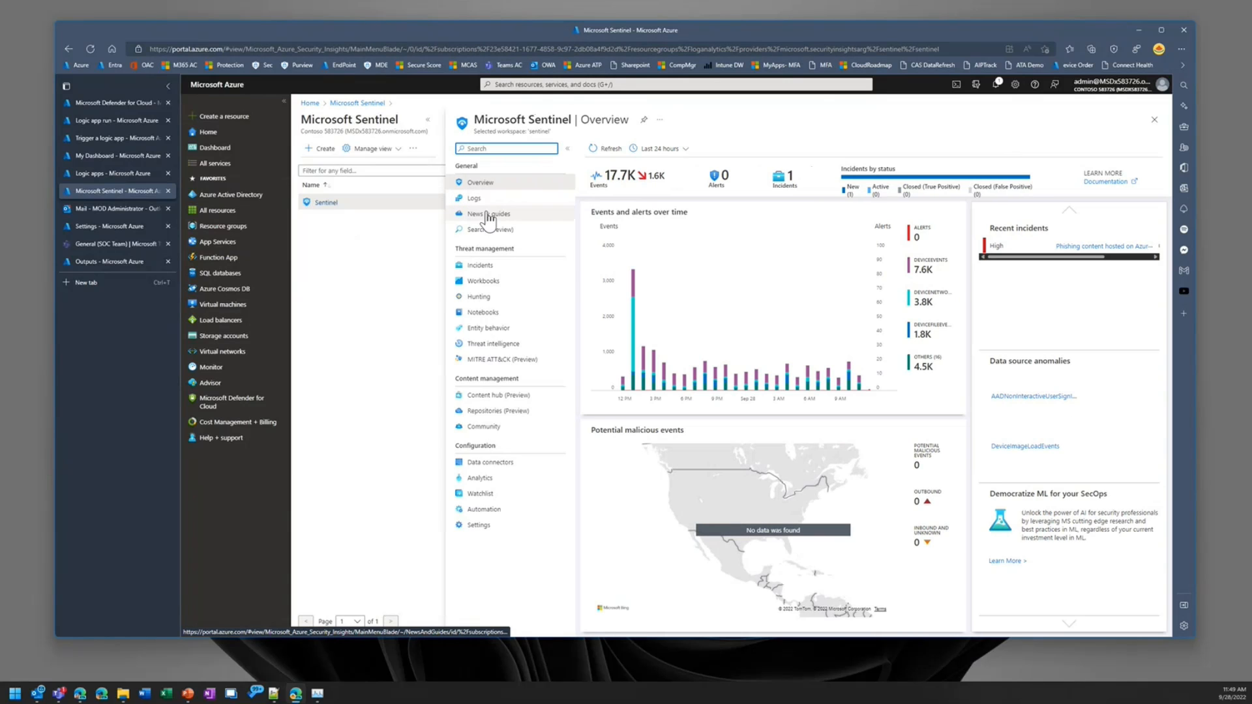
click(475, 269)
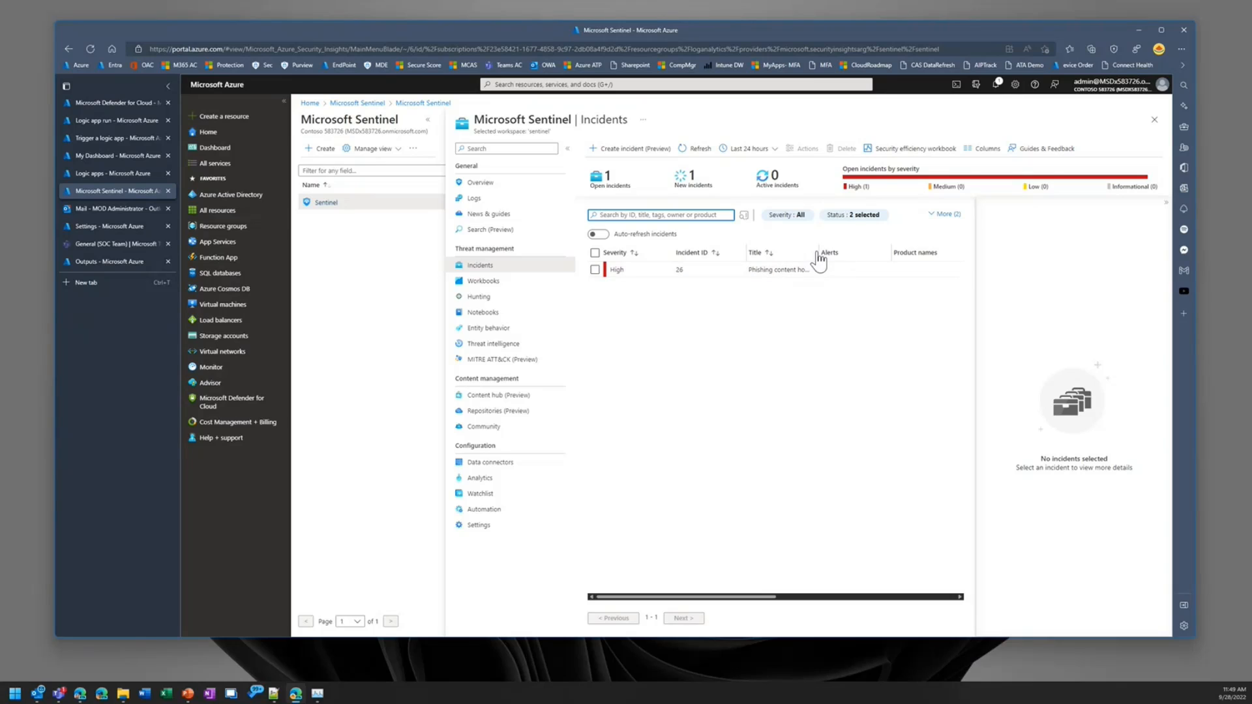
drag(817, 253, 893, 253)
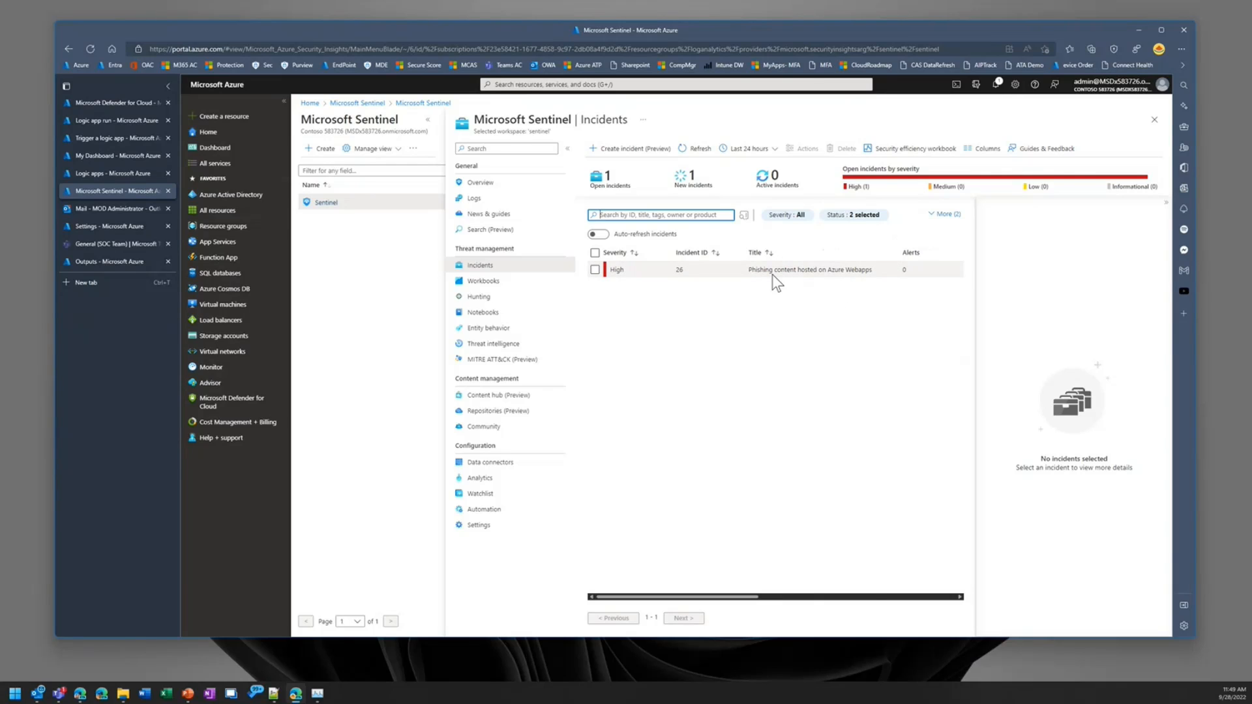
Step: View the details of the Phishing content hosted on Azure Webapps incident and return to Defender for Cloud's security alerts
click(843, 268)
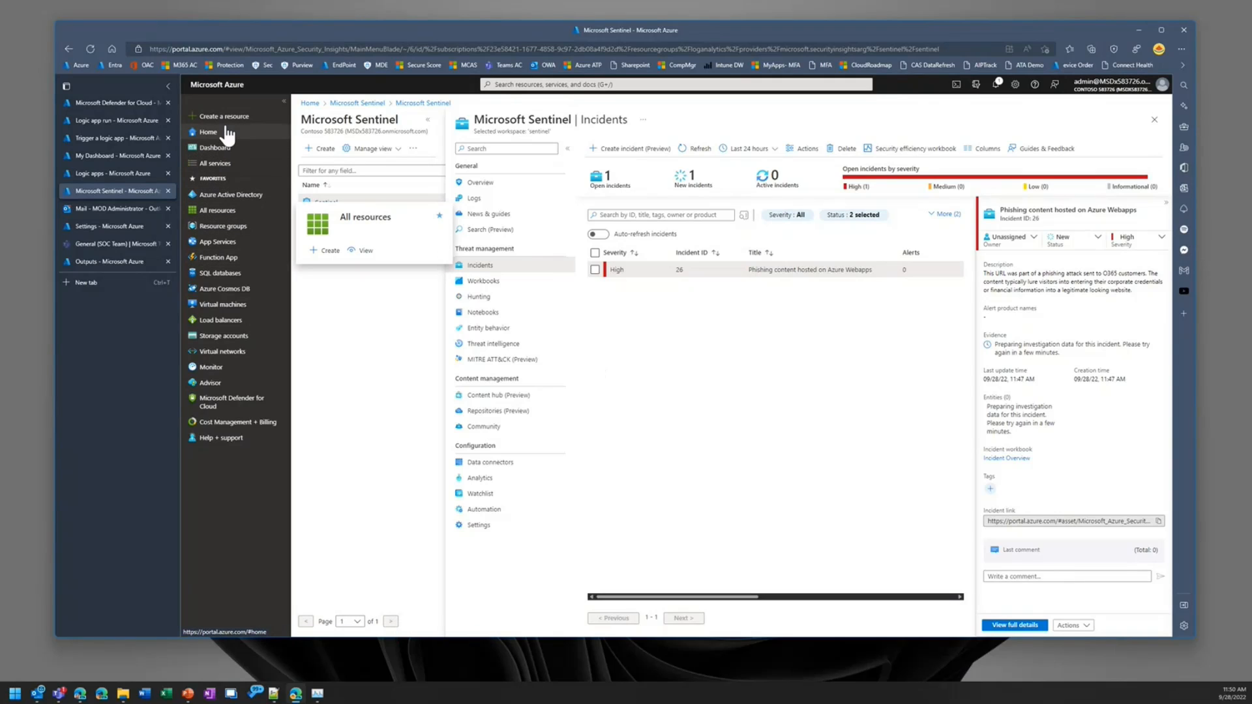
click(103, 140)
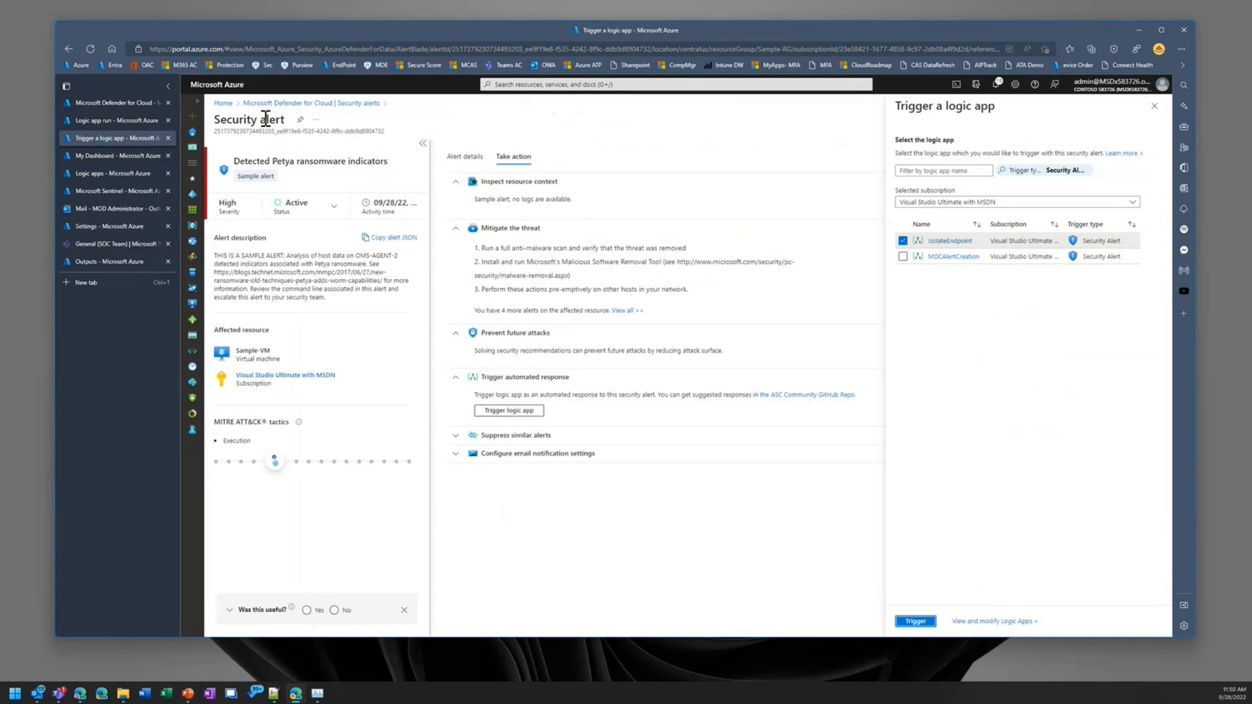
click(108, 103)
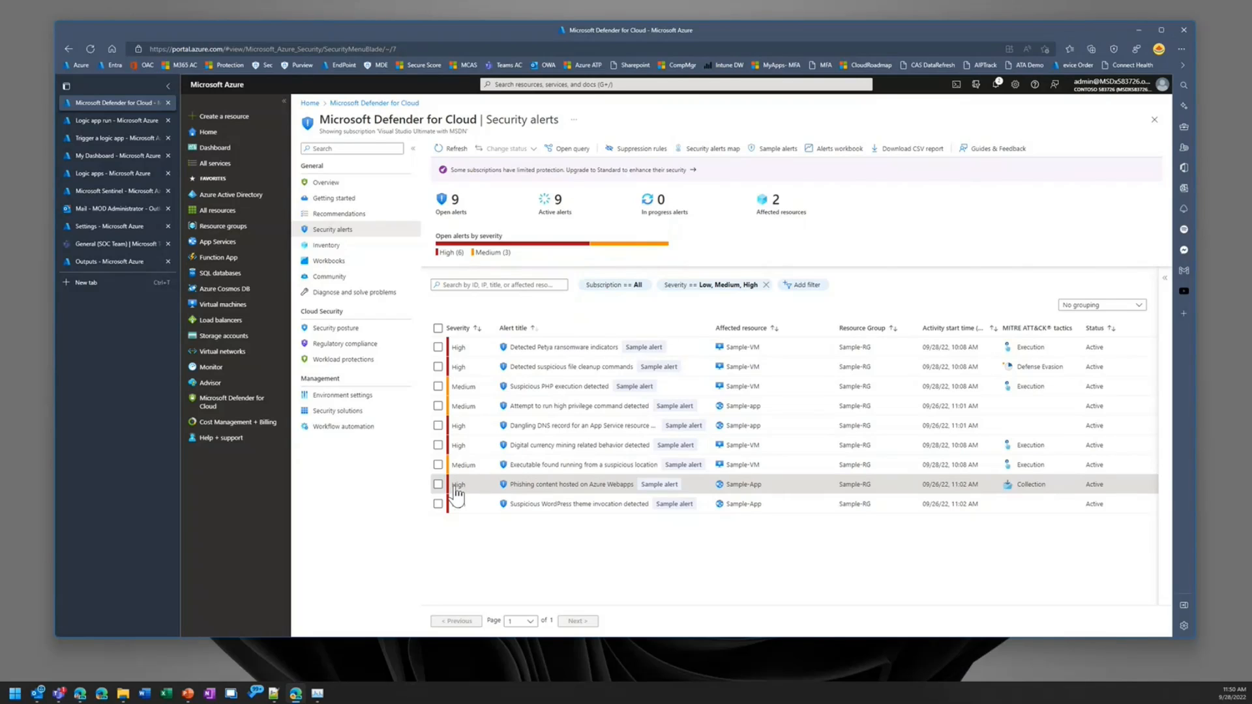
Step: Trigger the MDCAlertCreation logic app as an automated response to the Phishing content hosted on Azure Webapps alert
click(484, 446)
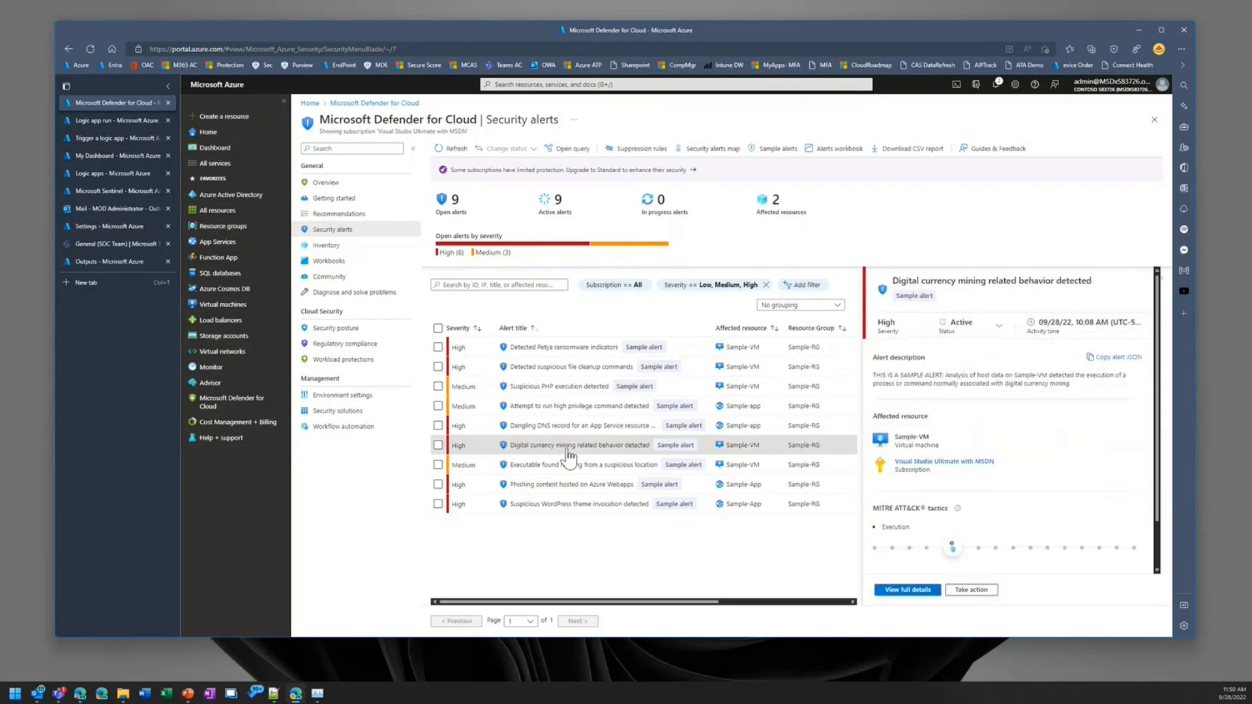
click(570, 484)
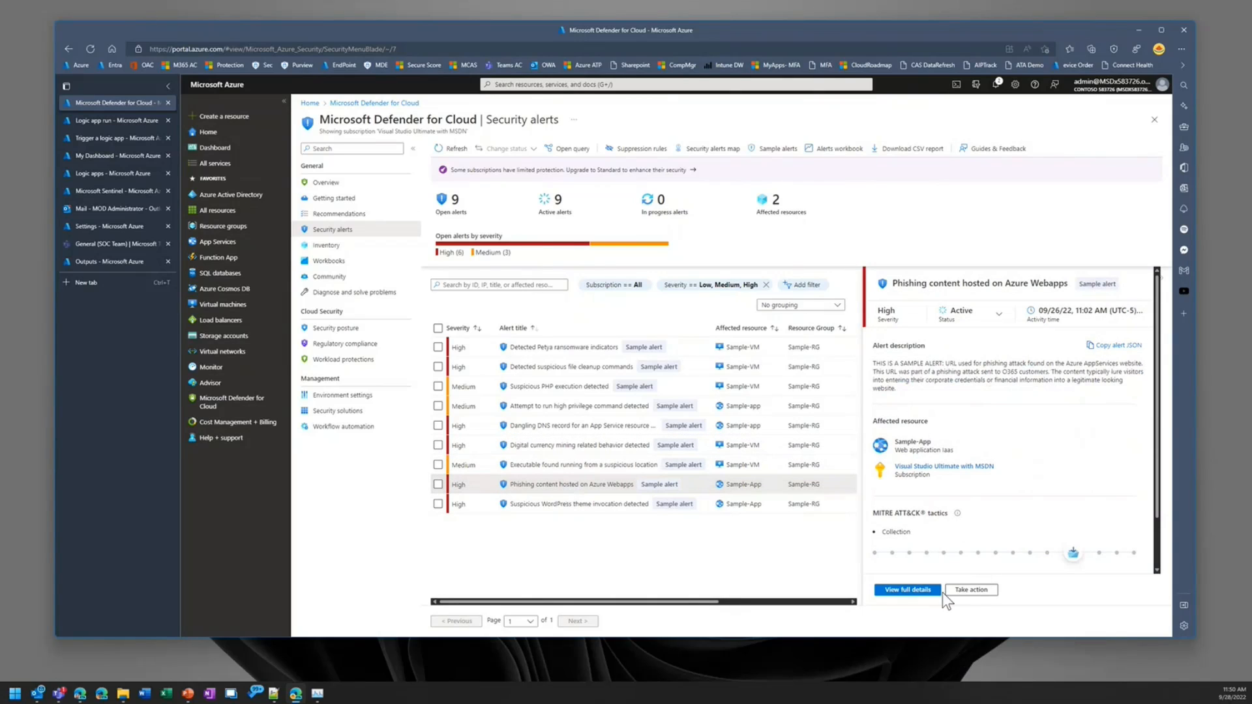
click(976, 590)
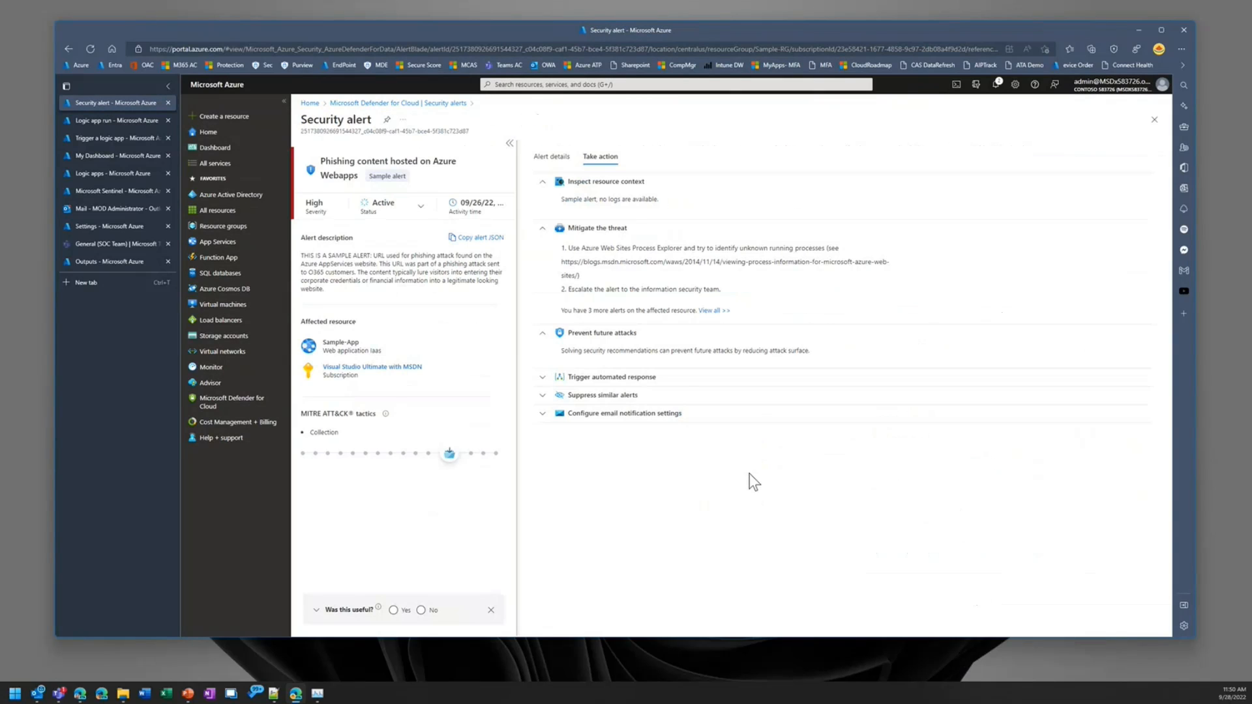
click(644, 374)
click(595, 410)
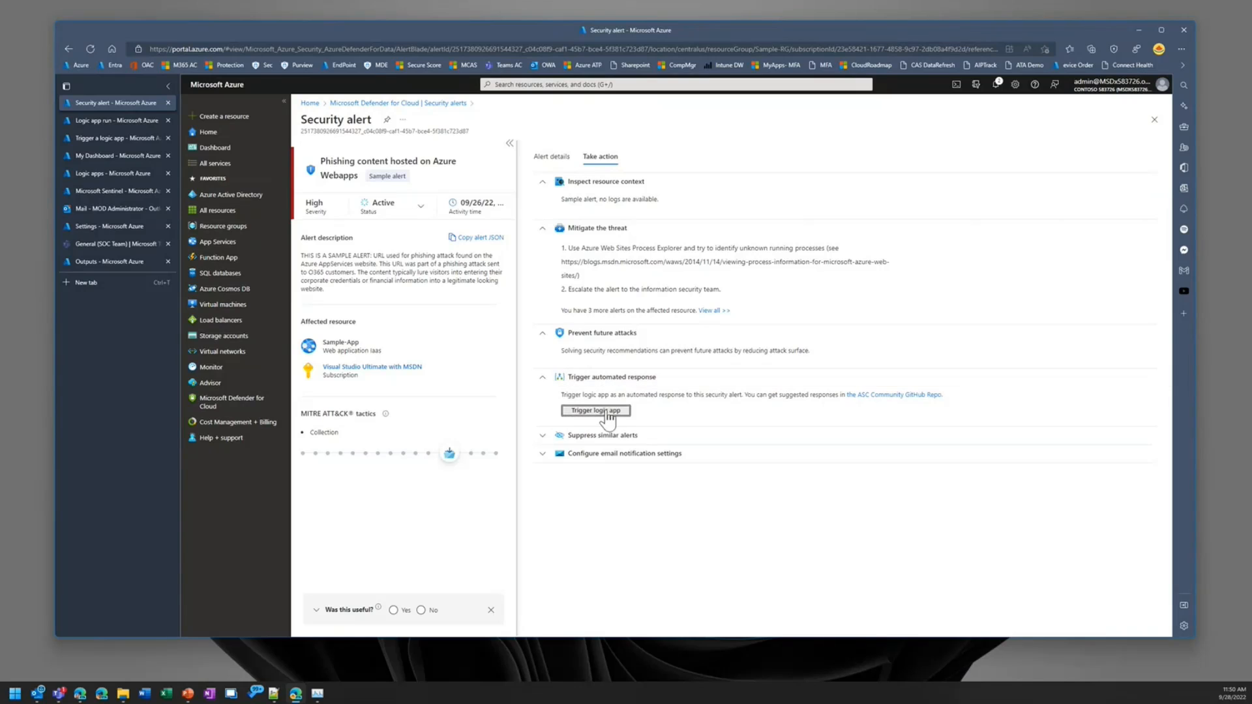
click(903, 256)
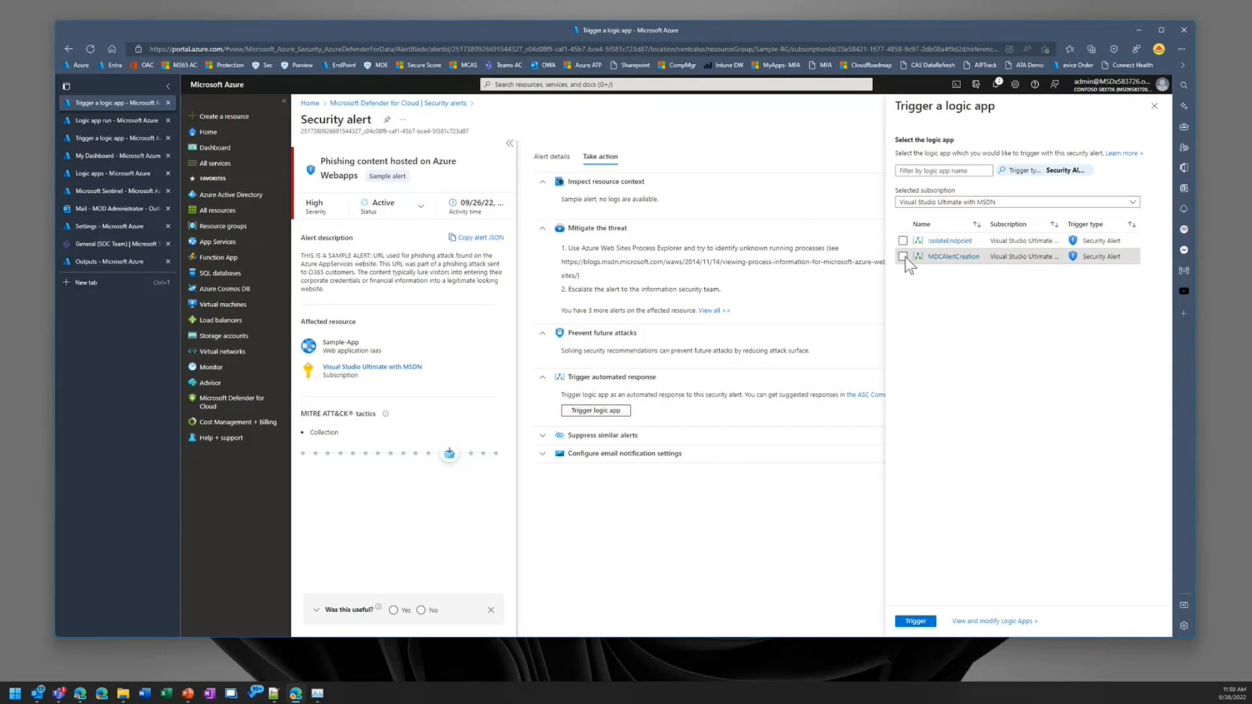
click(916, 620)
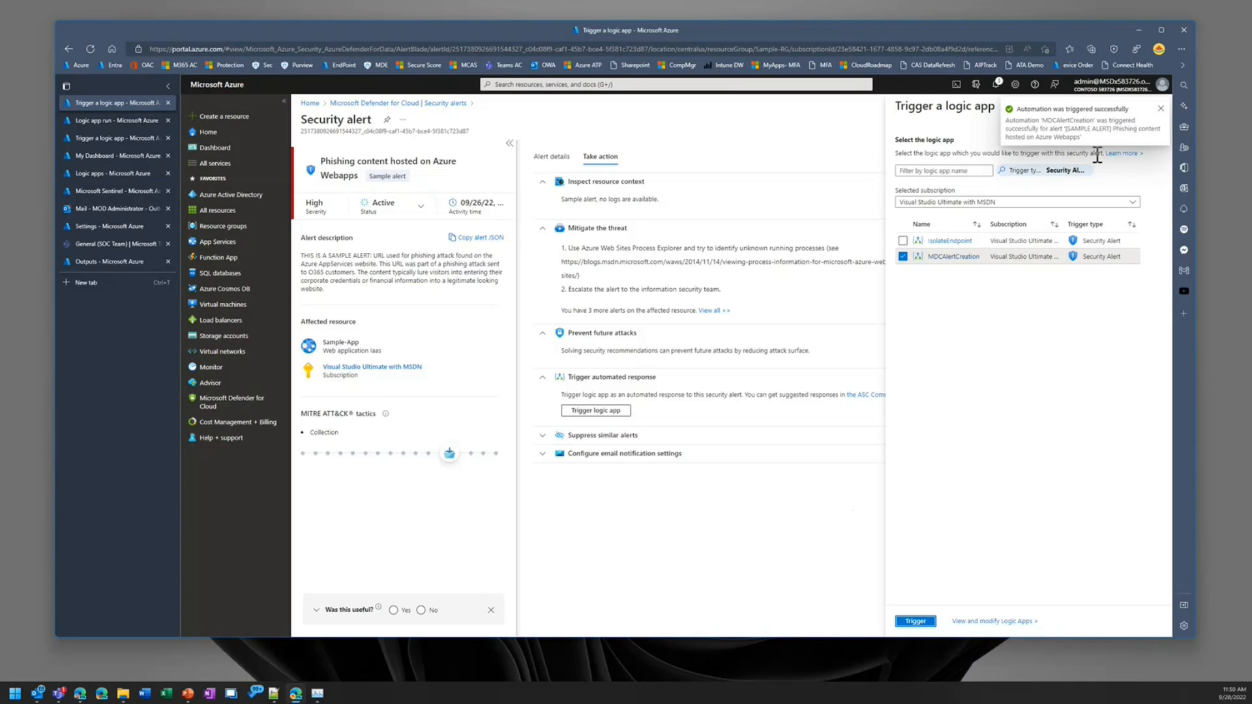
Step: Close the old logic app run and open the newest run in MDCAlertCreation's runs history
click(110, 122)
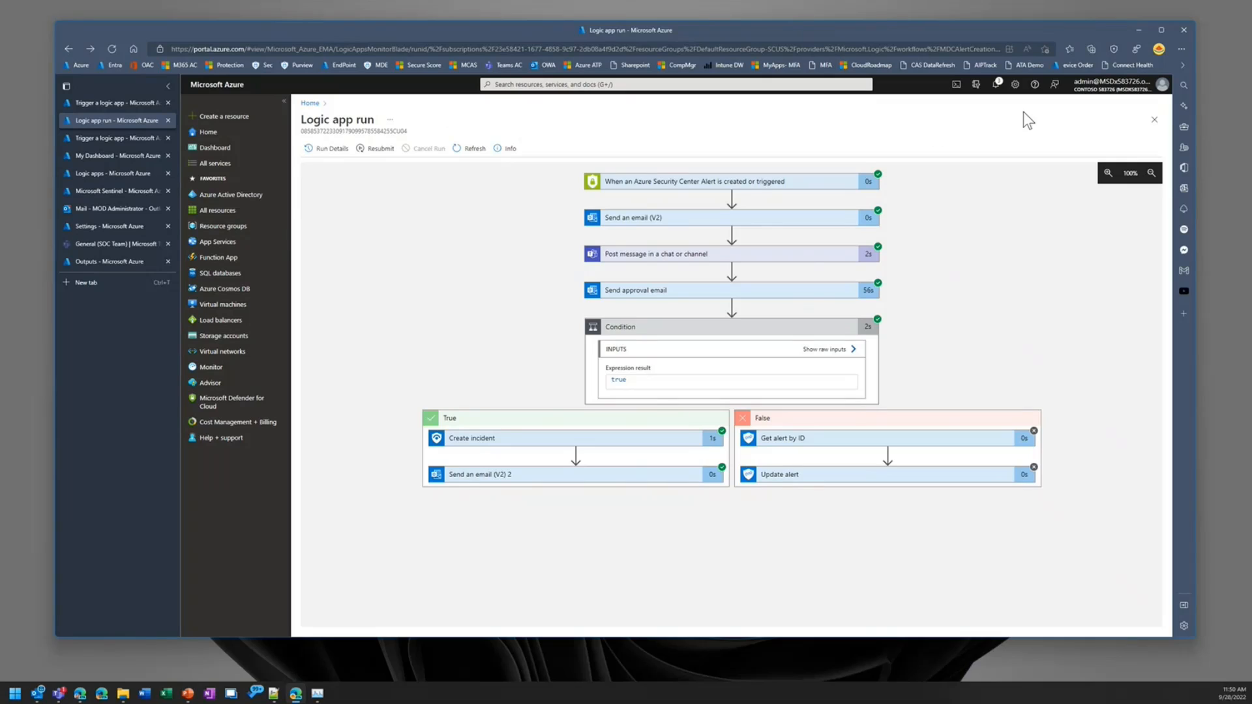
click(1154, 120)
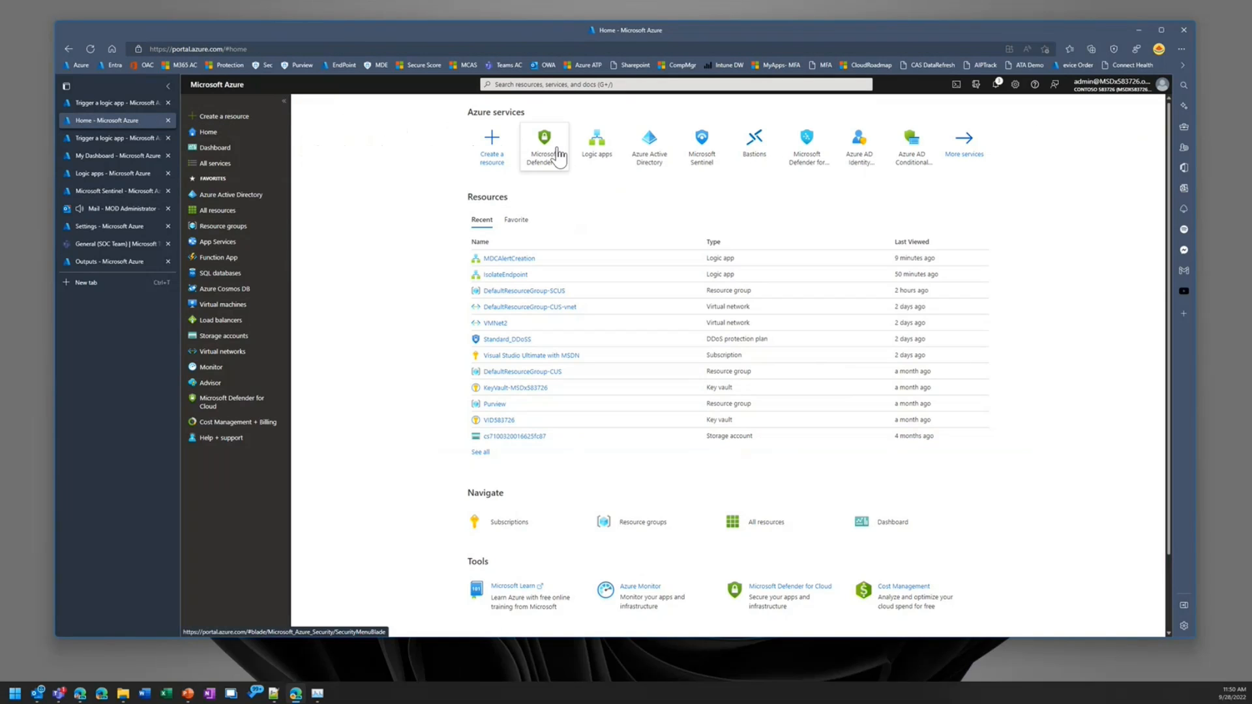
click(593, 147)
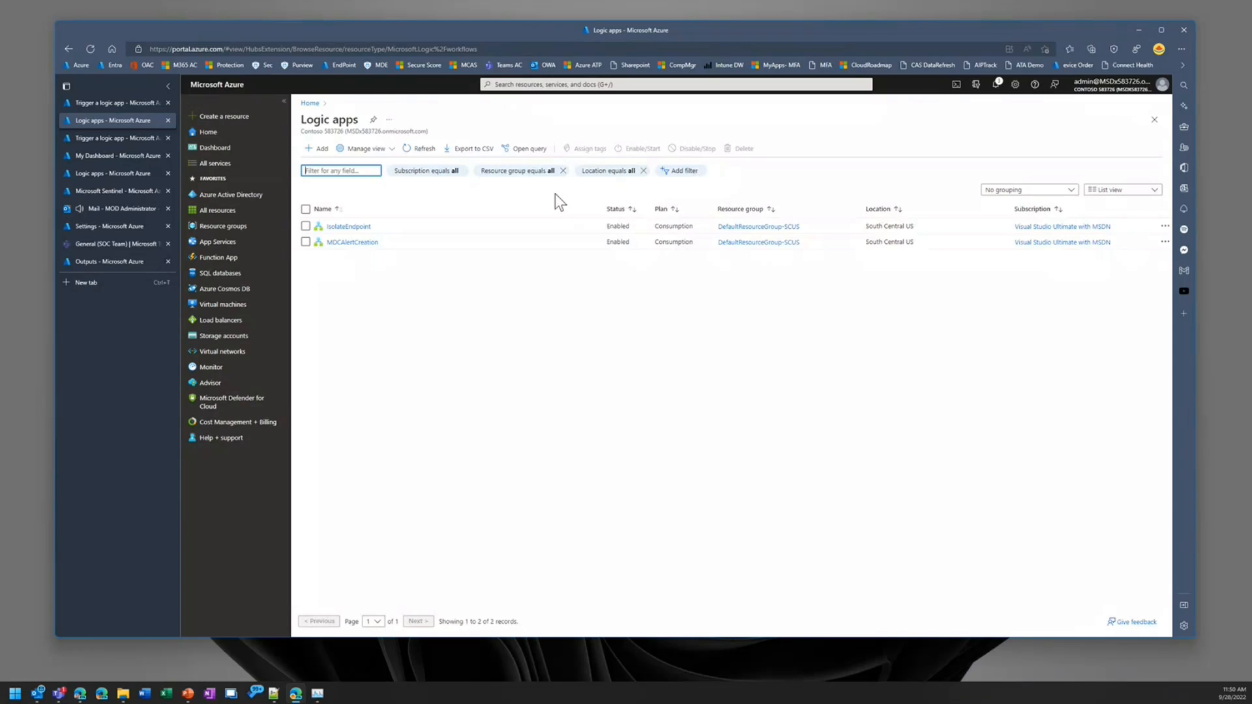
click(340, 241)
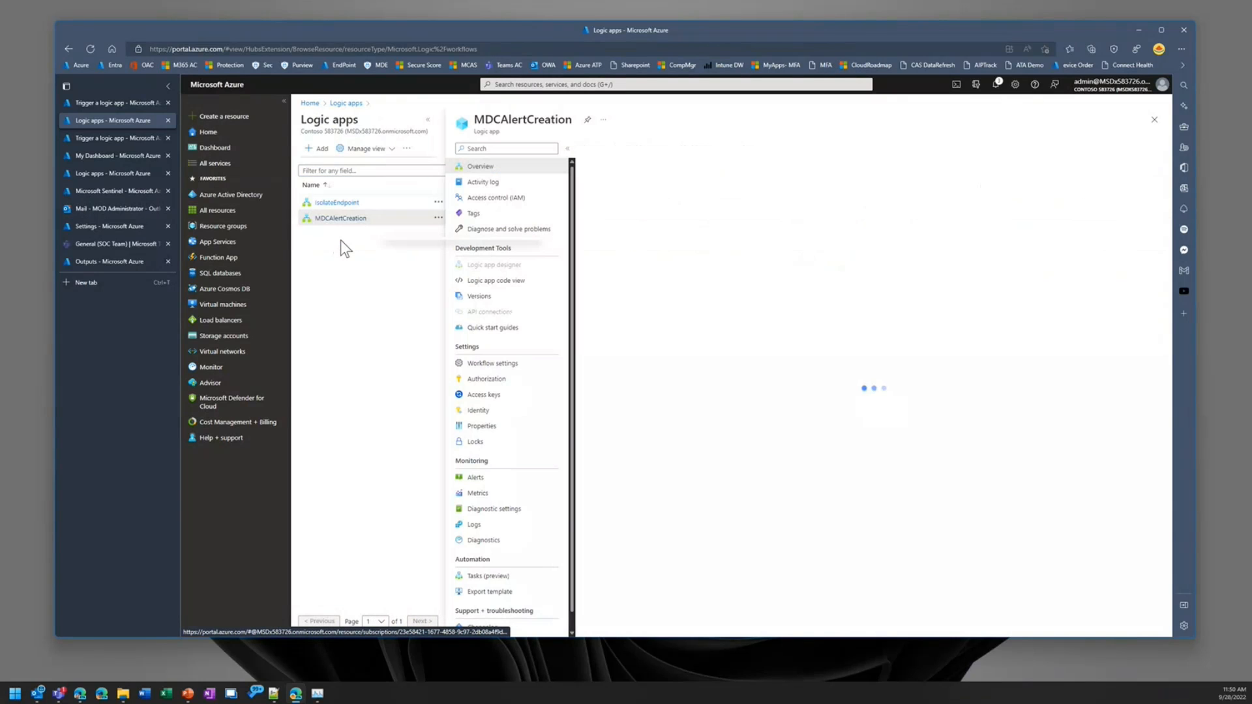
click(628, 338)
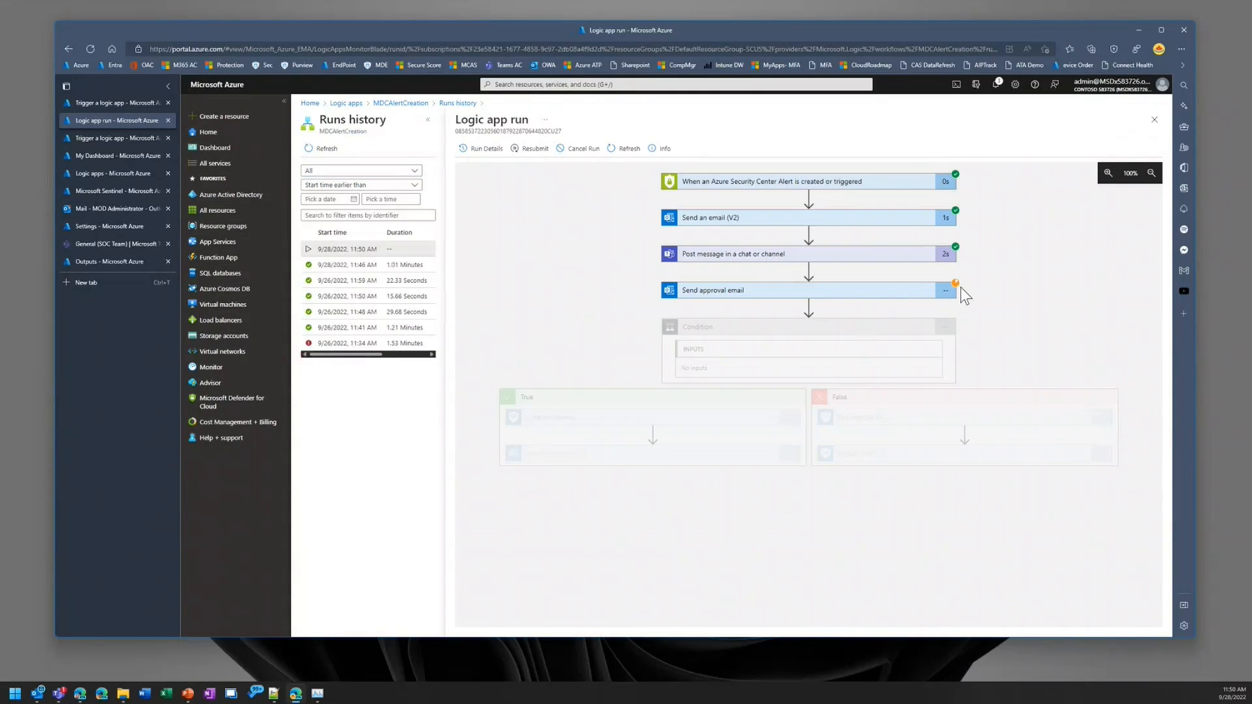
Step: Reject the newest approval request email about creating an incident in Sentinel in the Outlook inbox
click(117, 209)
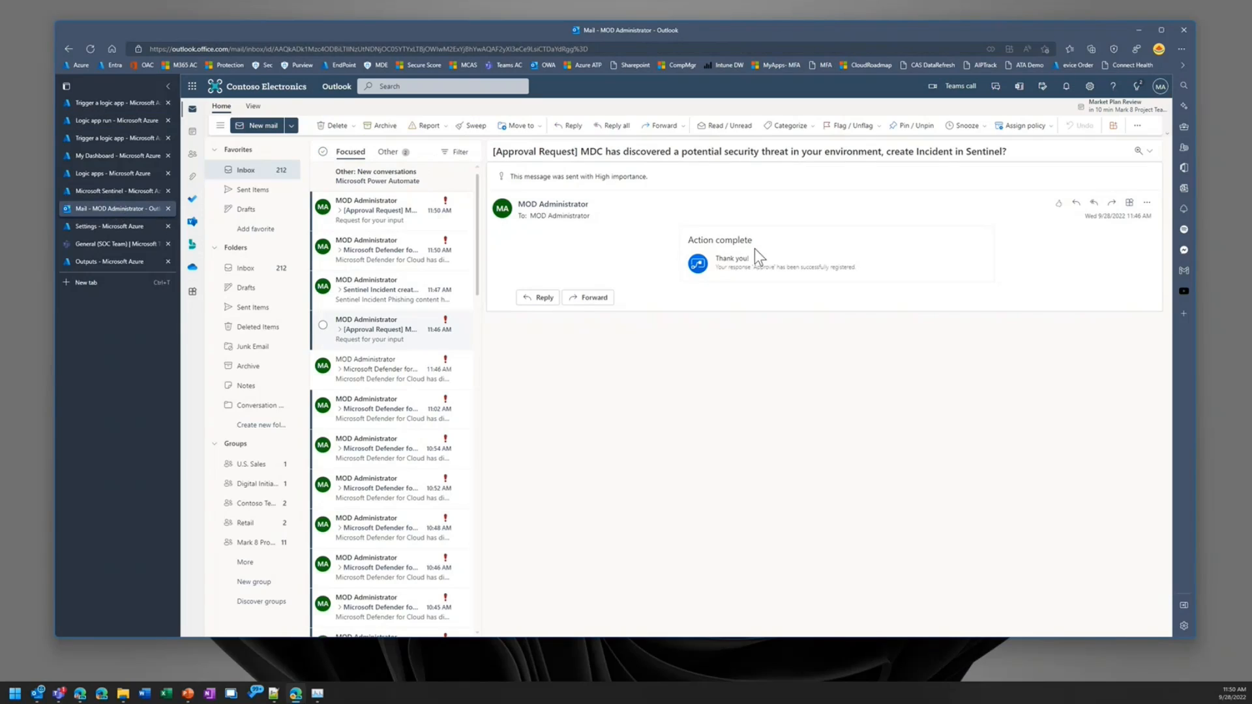
click(385, 209)
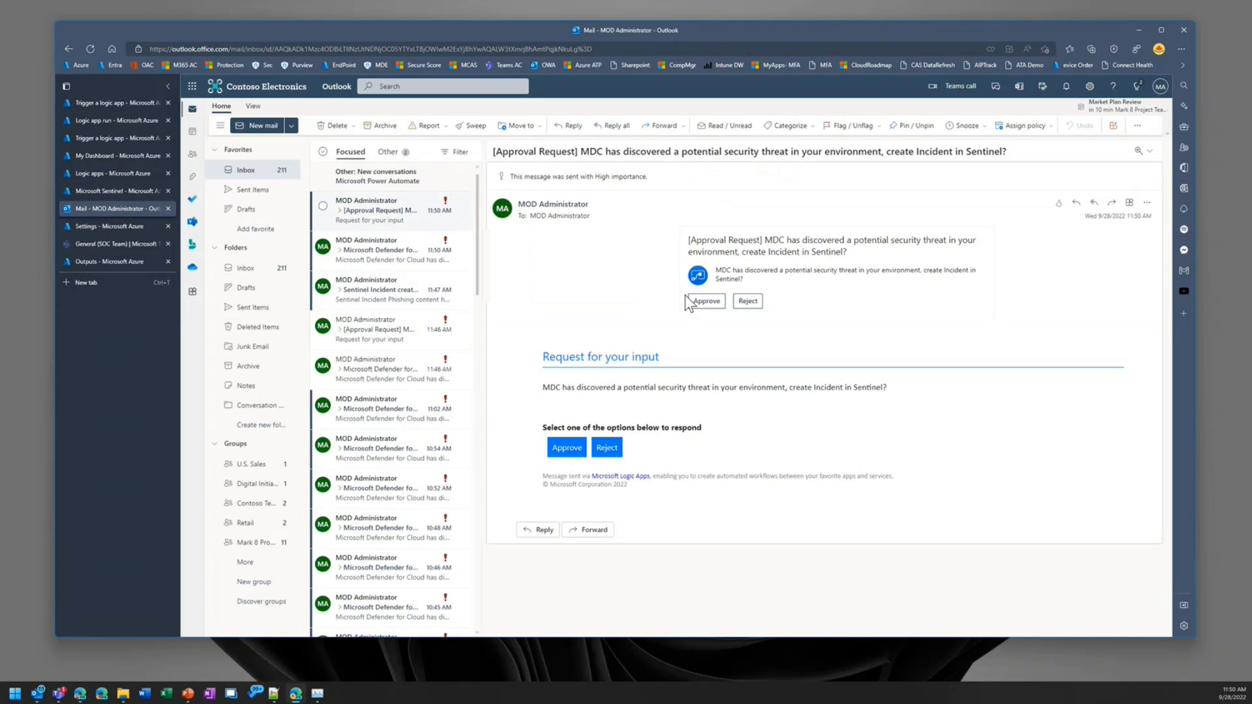
click(750, 301)
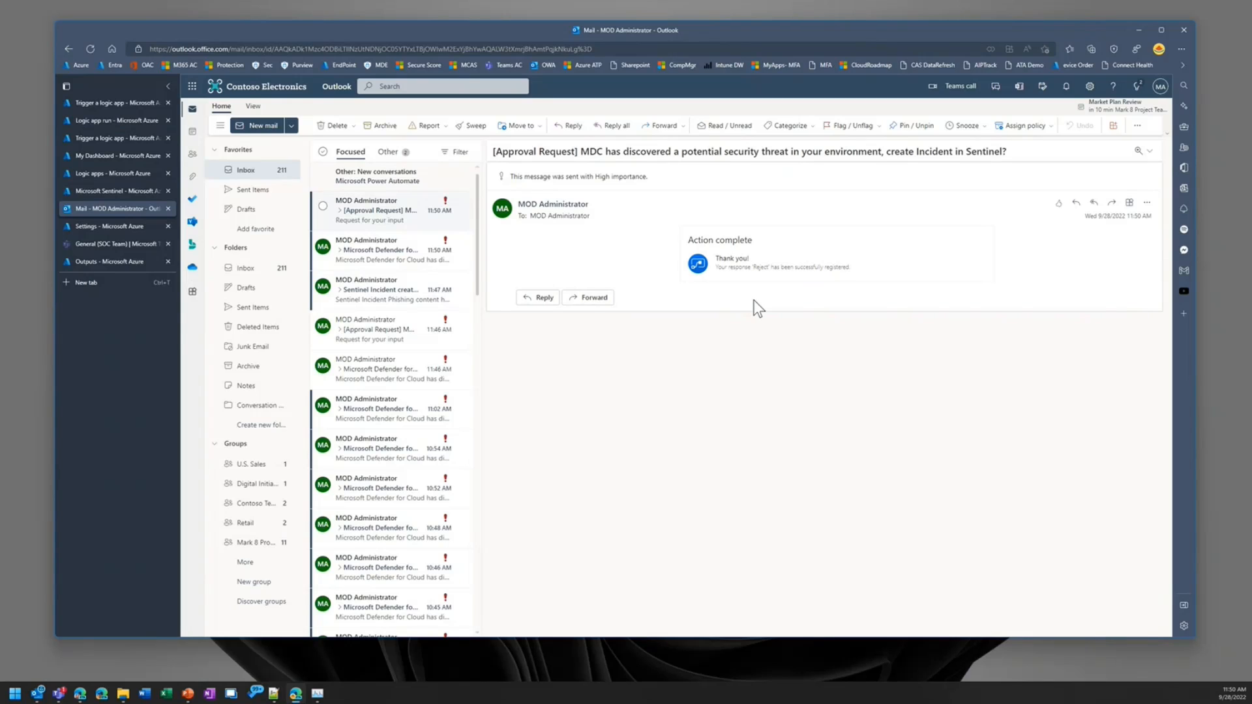
Step: Refresh the MDCAlertCreation run and examine the inputs and outputs of its Update alert action
click(99, 120)
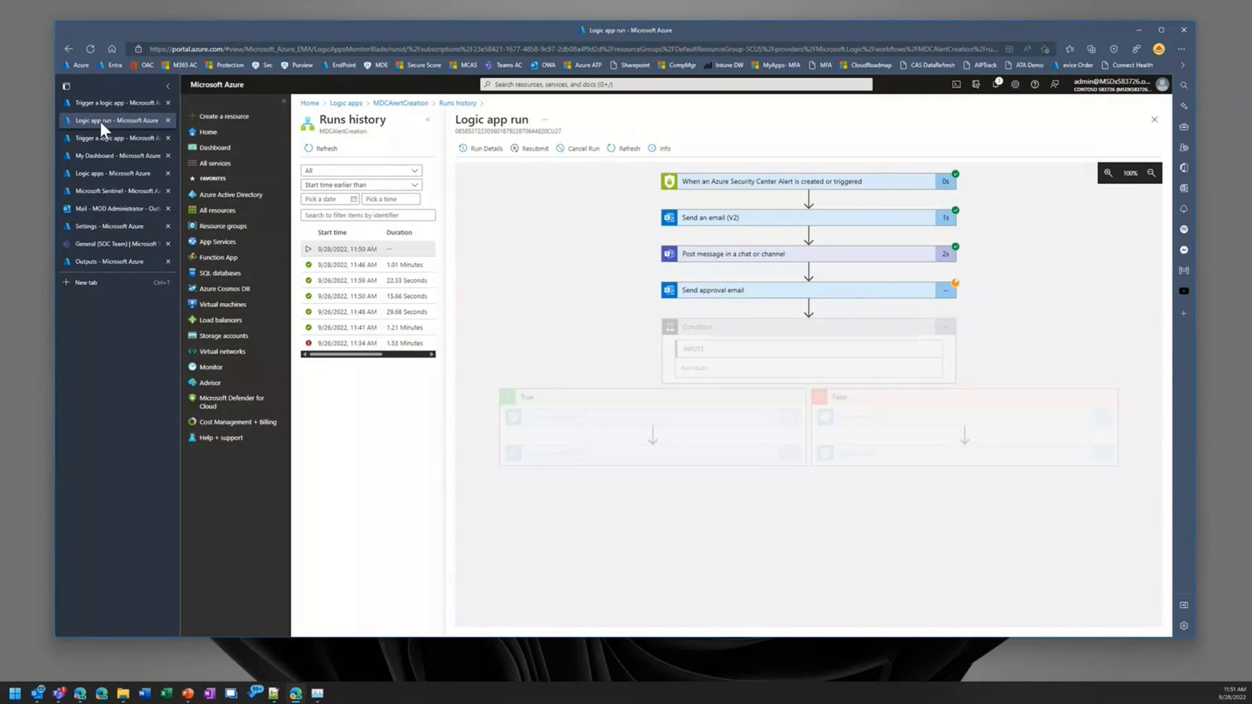
click(619, 152)
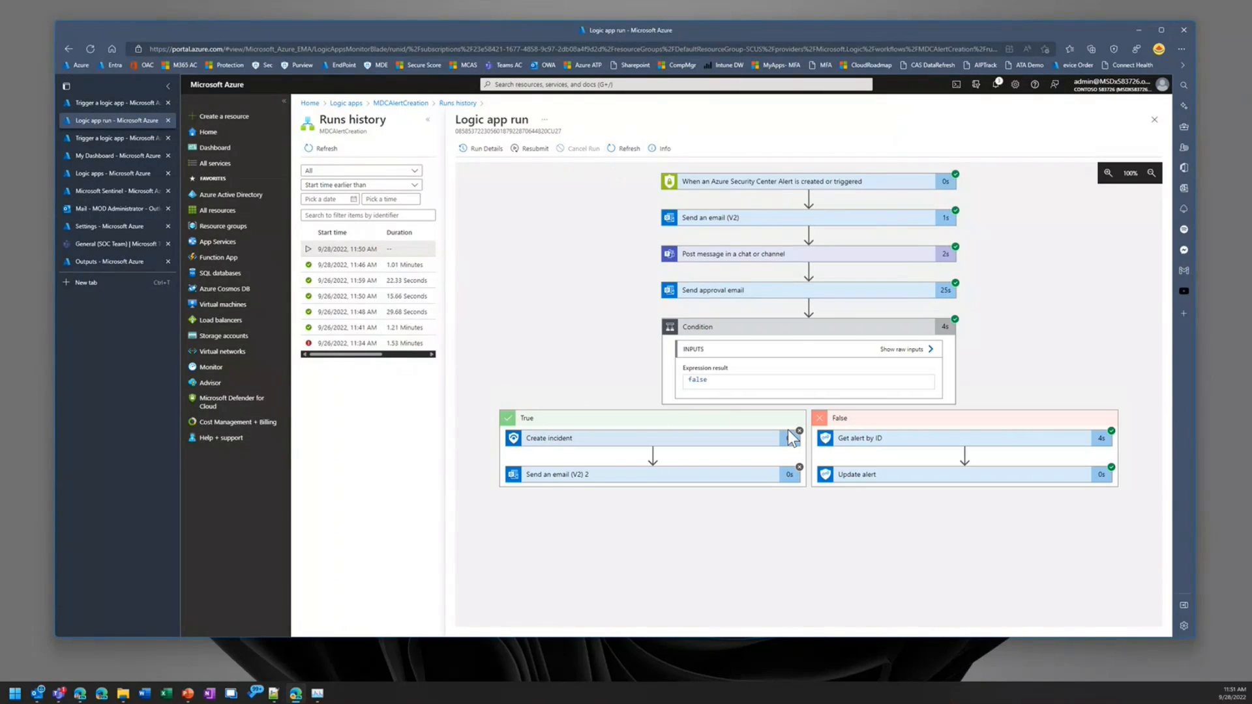
click(915, 482)
scroll(972, 508, down, 3)
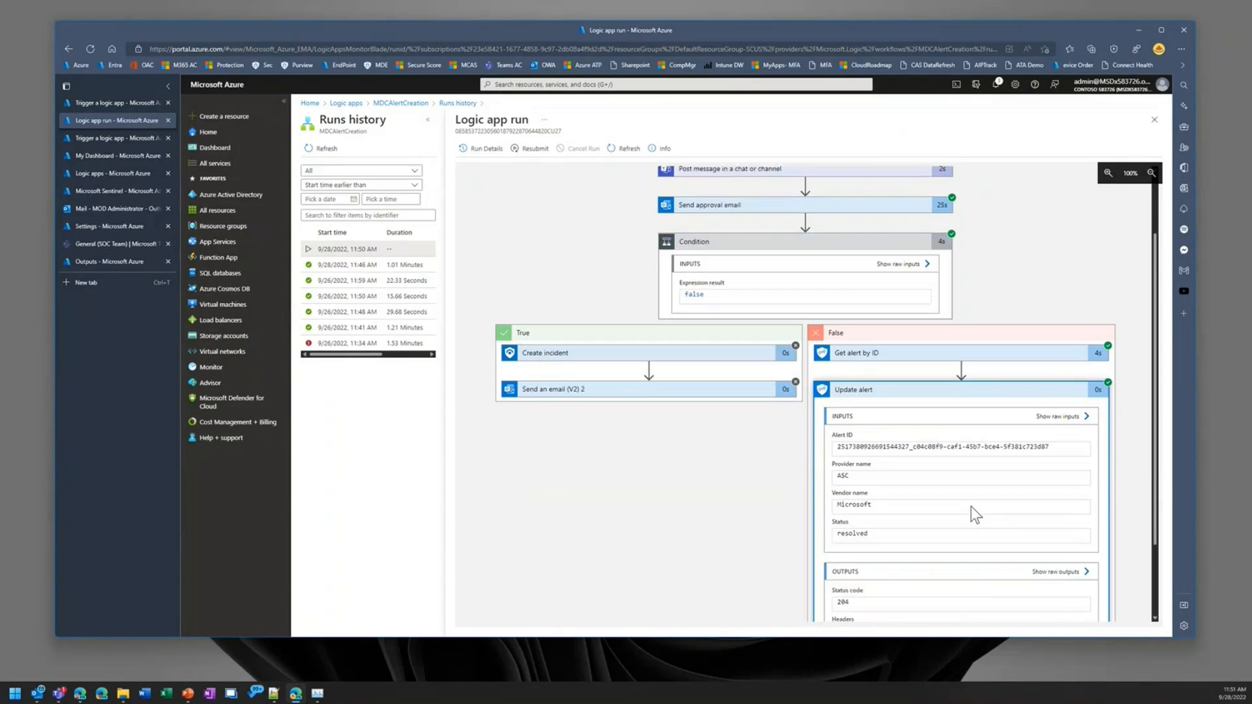
scroll(972, 508, up, 1)
scroll(972, 506, up, 2)
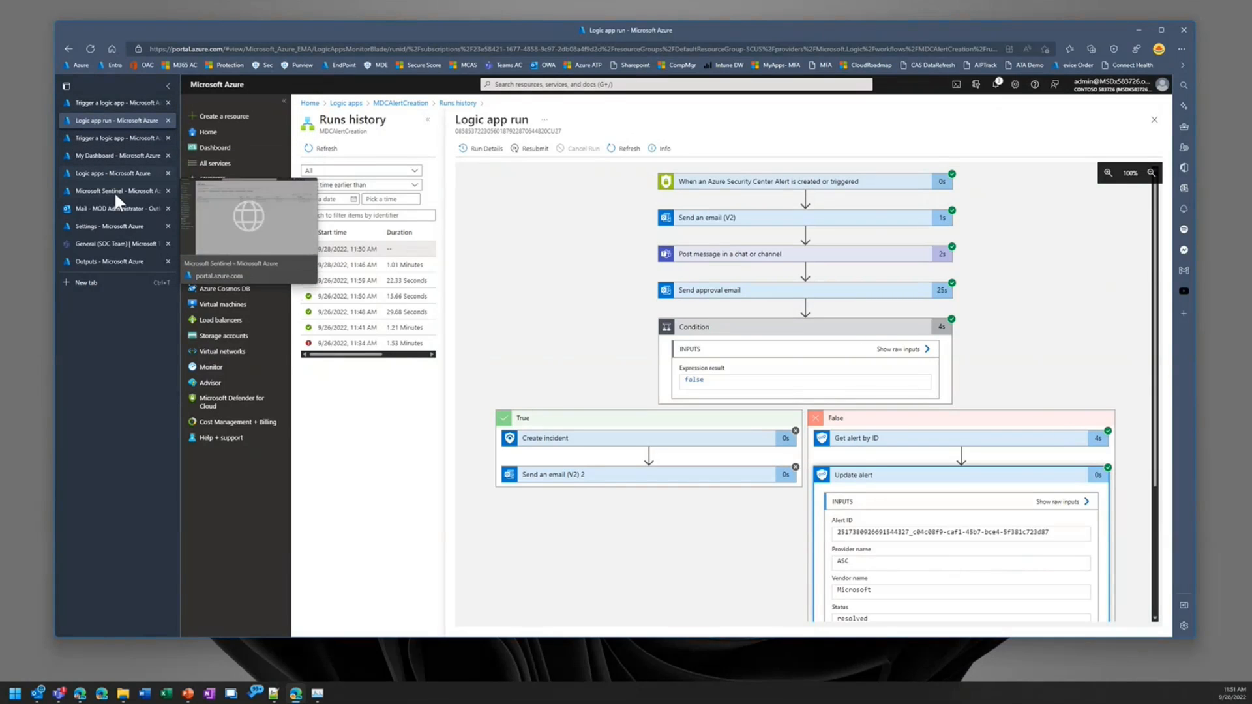
Step: Return to Defender for Cloud's security alerts list and refresh it to check the phishing alert's status
click(133, 103)
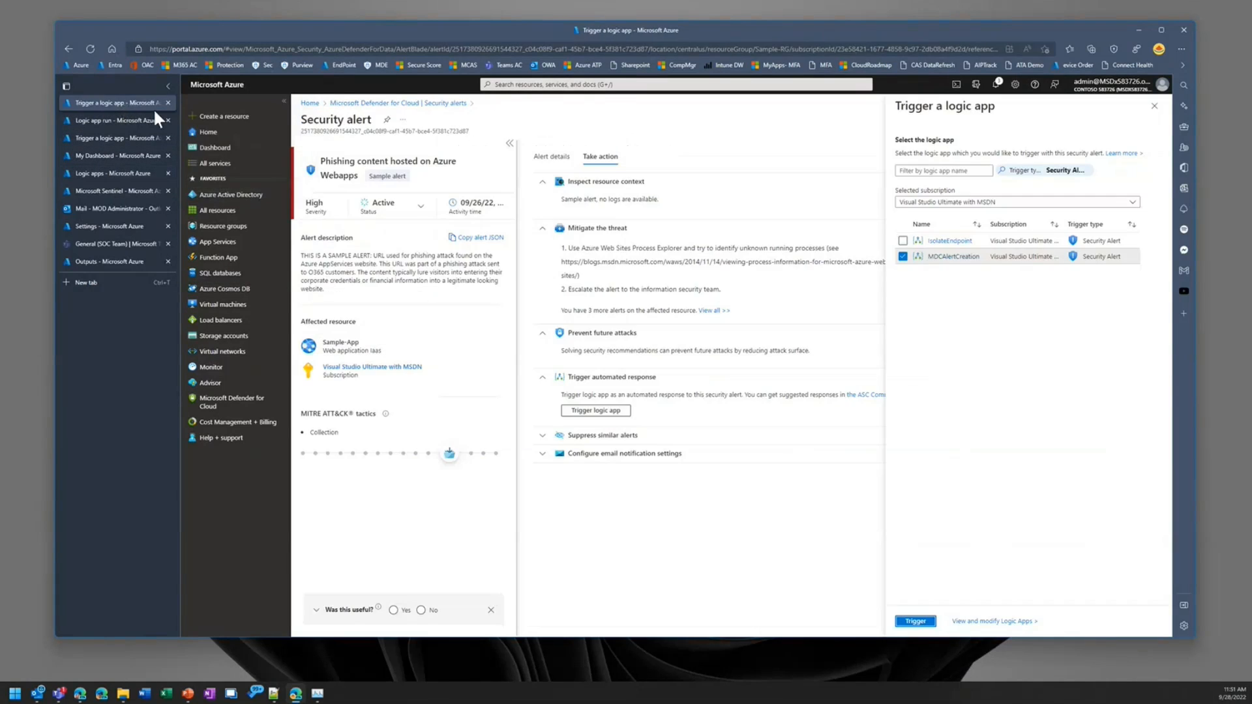
click(430, 105)
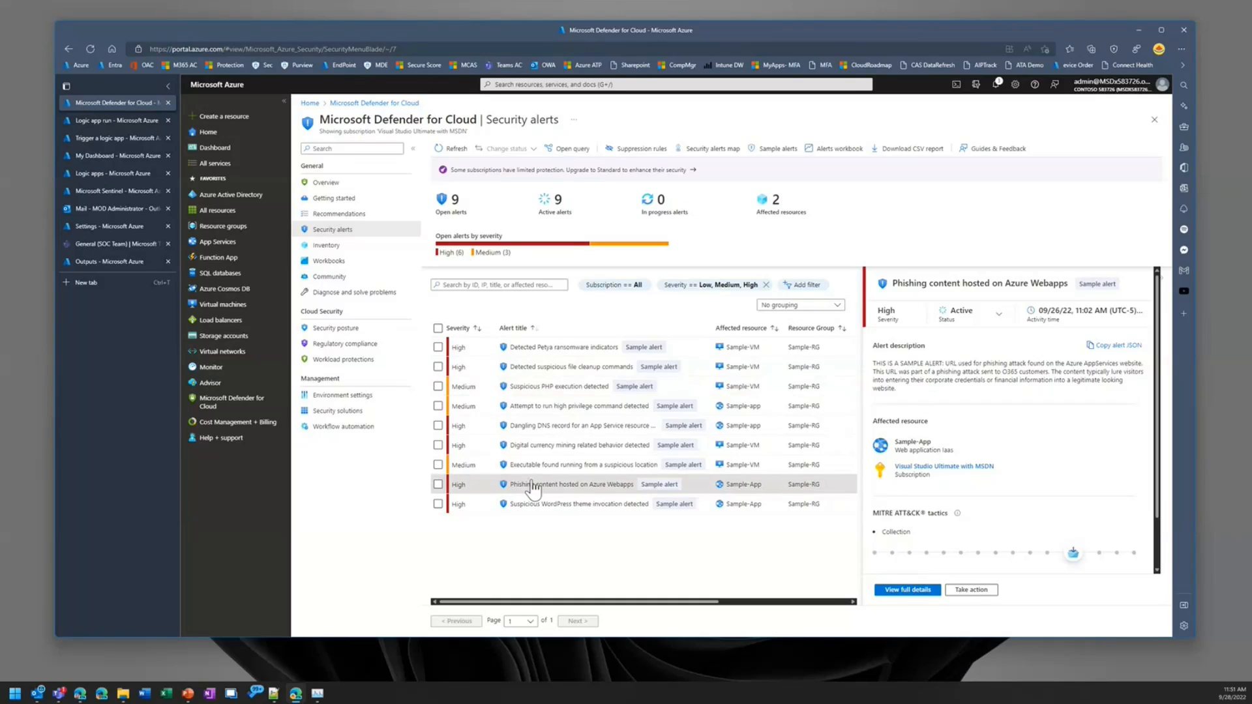
click(445, 153)
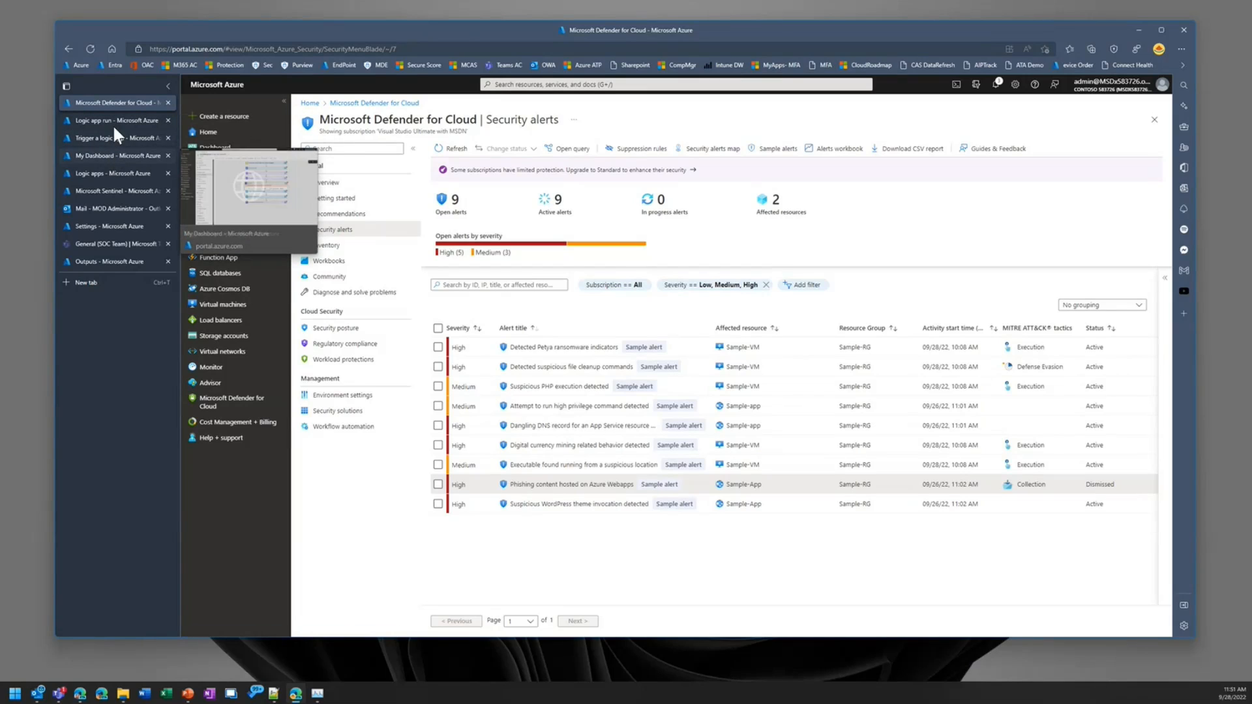
Step: Switch to Microsoft Teams and expand the latest Defender for Cloud alert message in the SOC Team's General channel
click(111, 174)
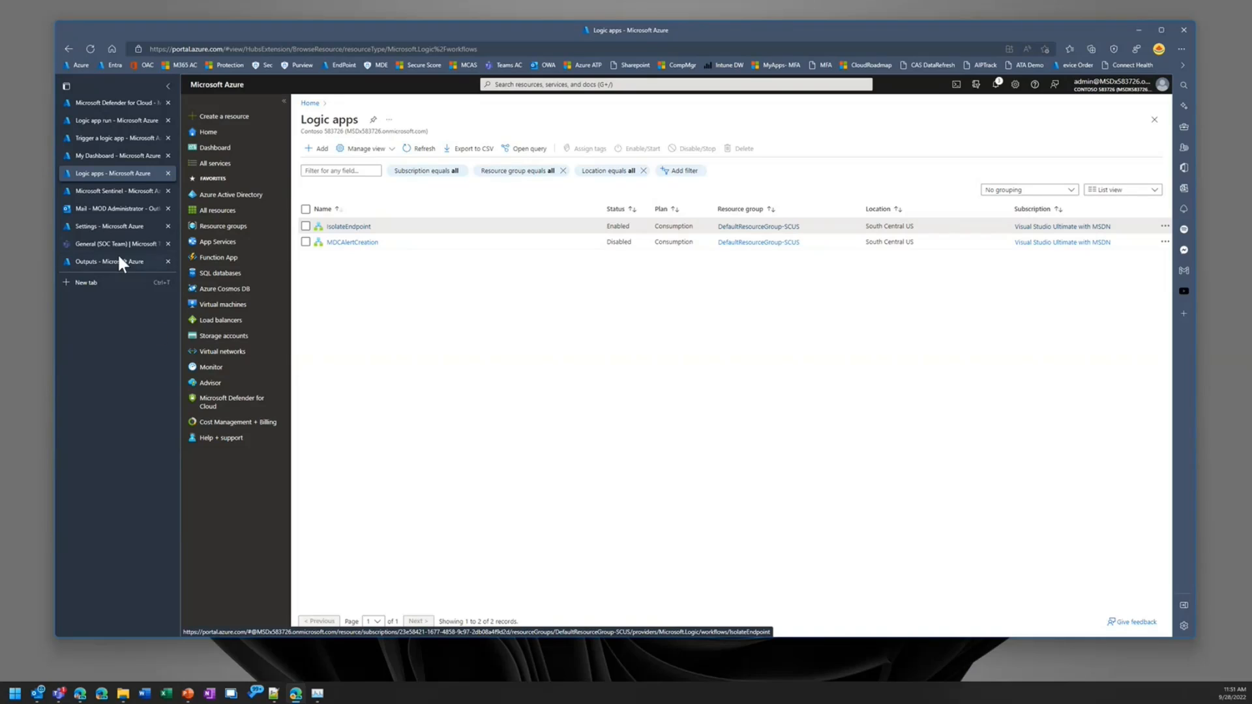
click(101, 244)
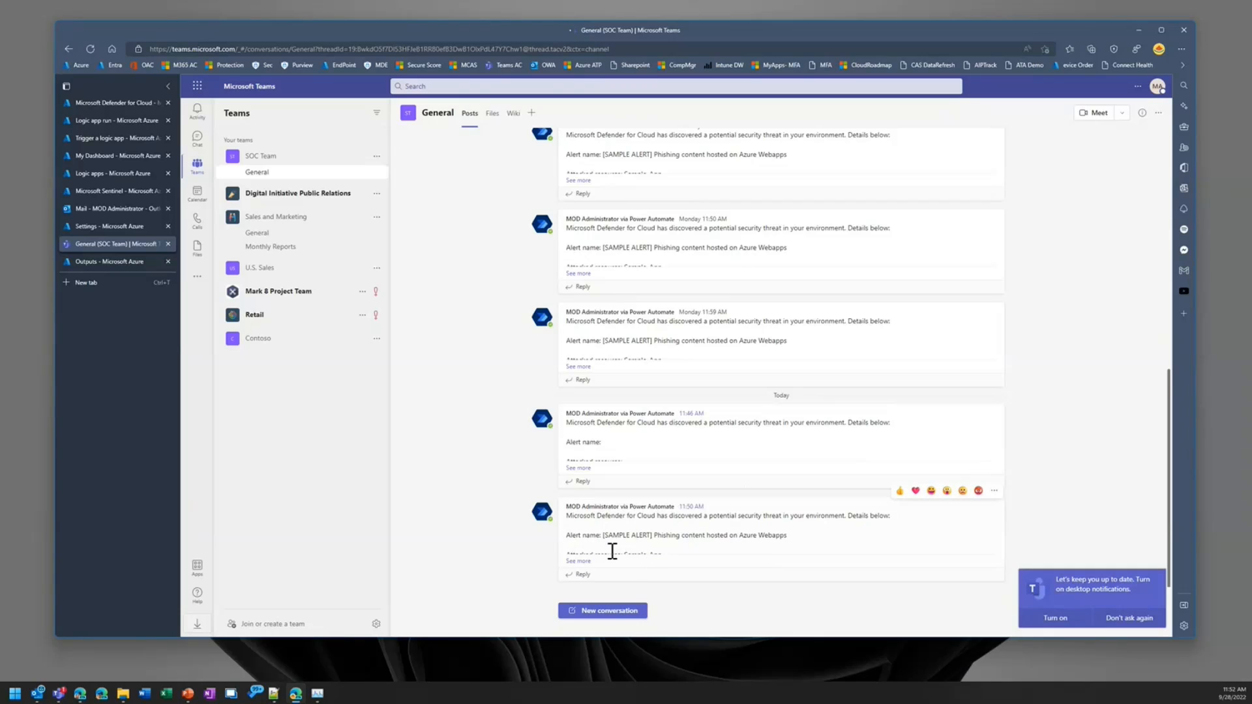
click(585, 561)
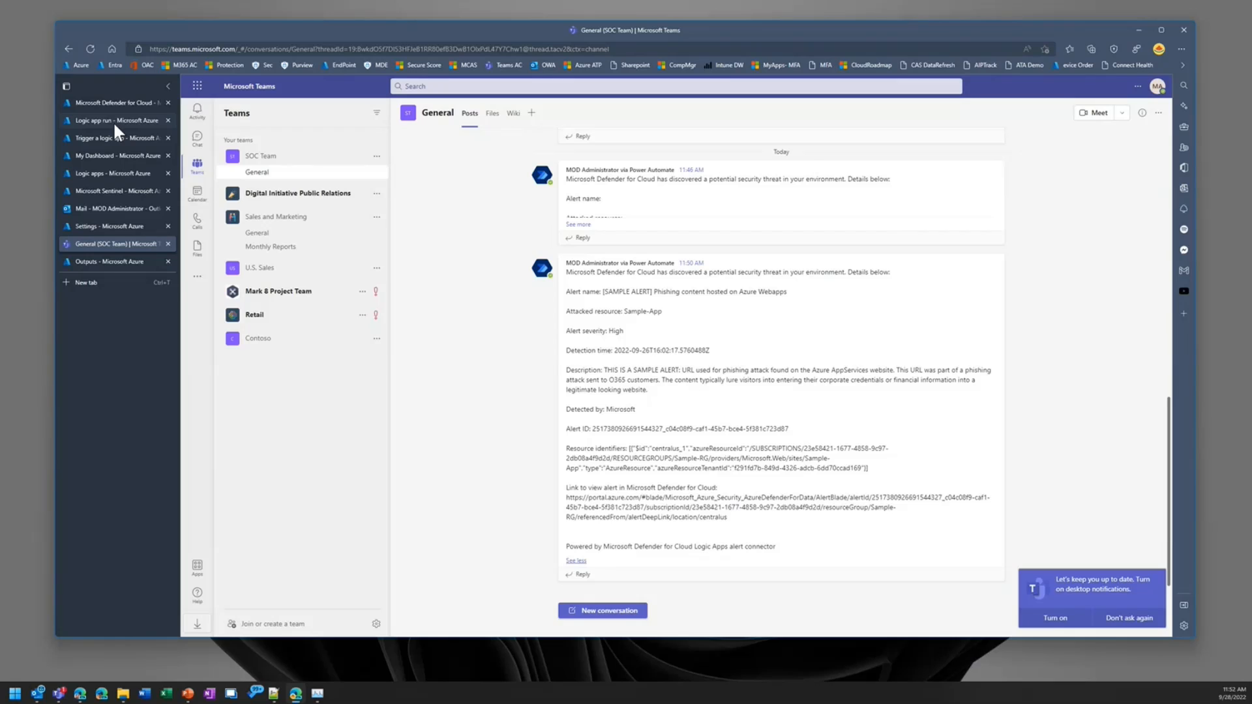
Step: Switch back to the Azure portal and return from the MDCAlertCreation run to the list of logic apps
click(115, 102)
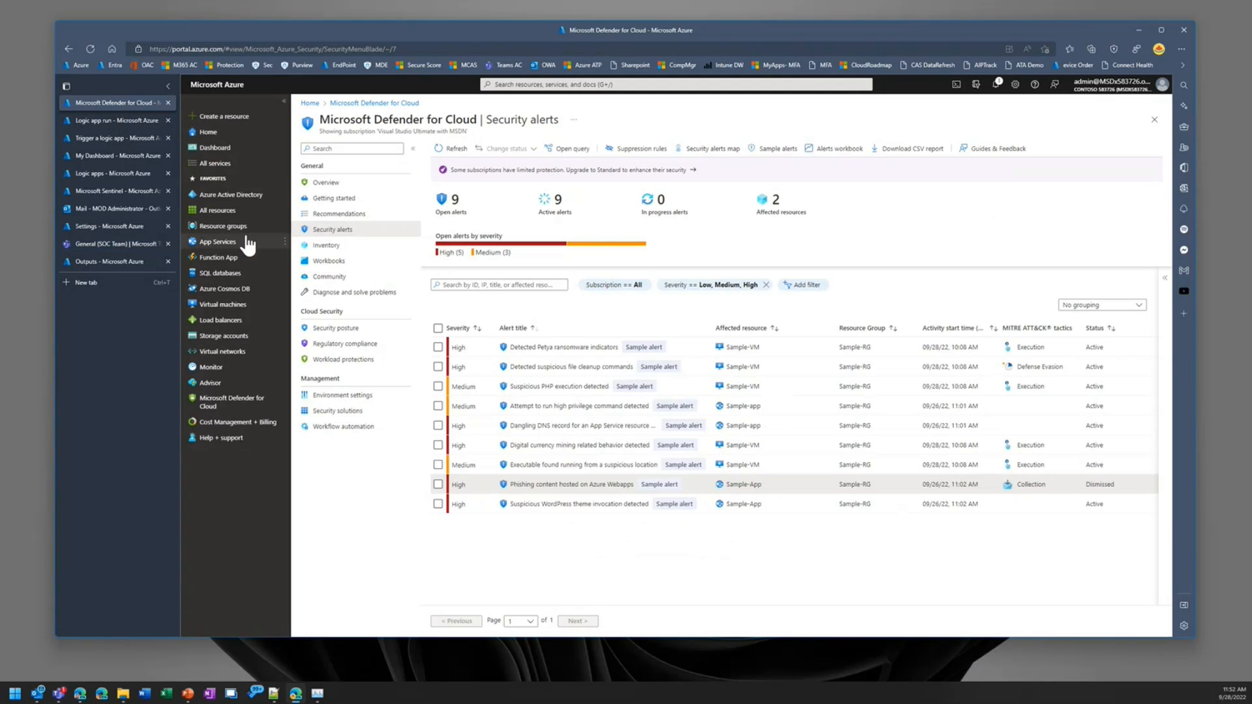
click(90, 117)
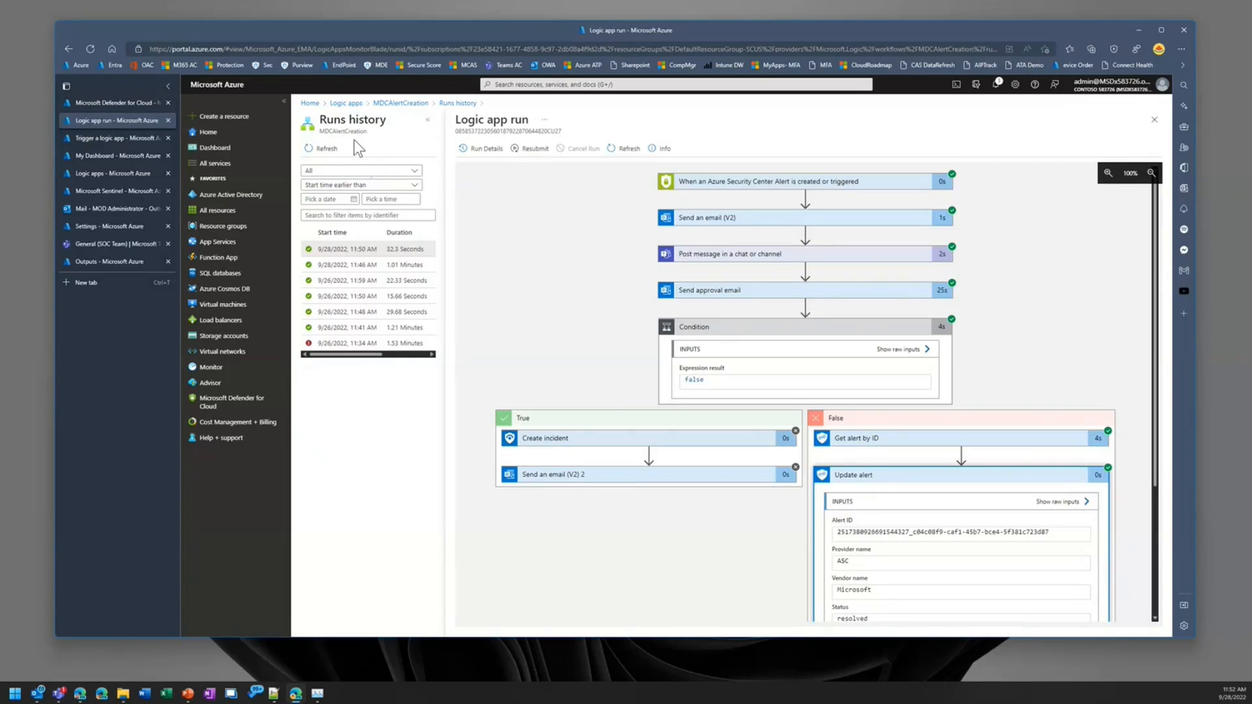
click(399, 103)
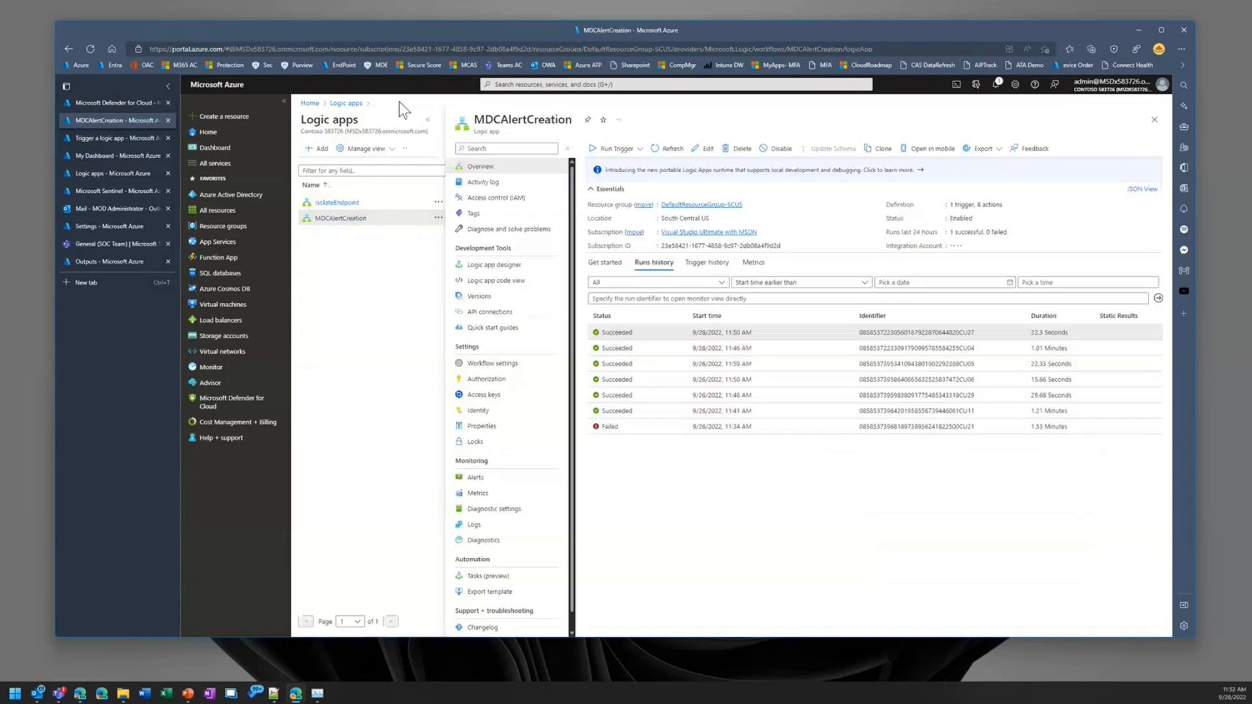
click(347, 104)
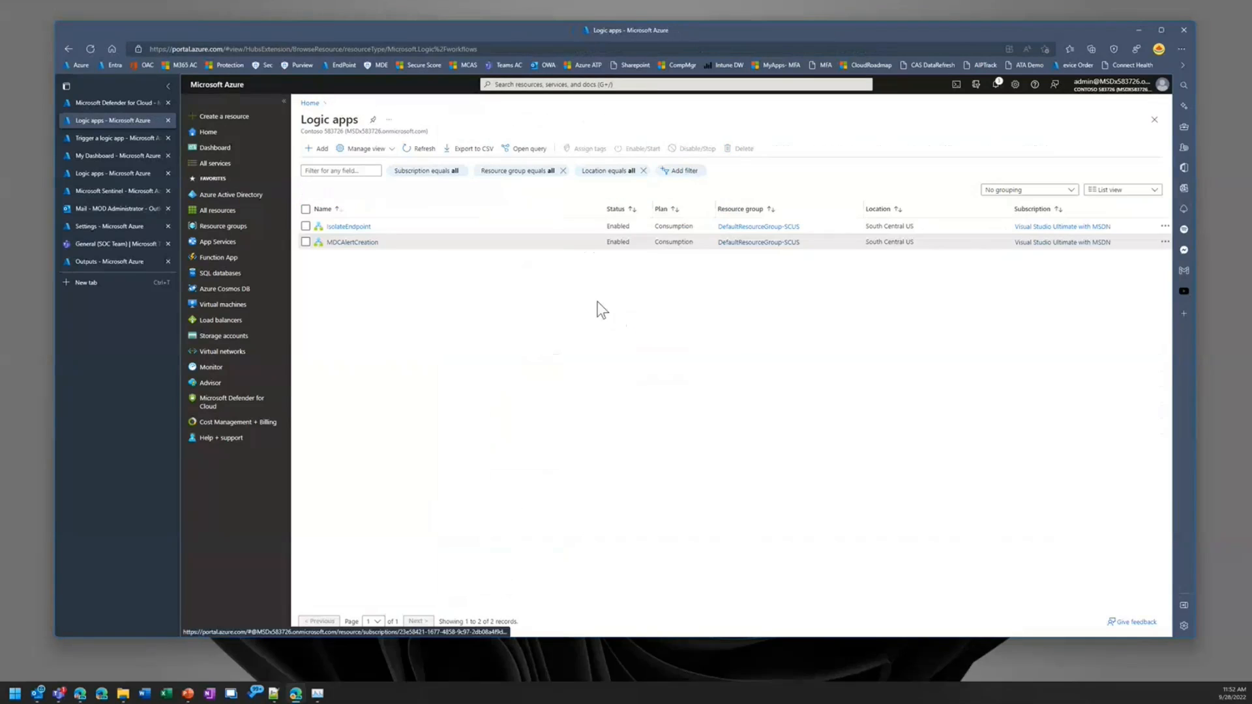
Step: Open the IsolateEndpoint logic app's 9/28/2022, 11:02 AM run and examine the inputs and outputs of its Compose action
click(340, 226)
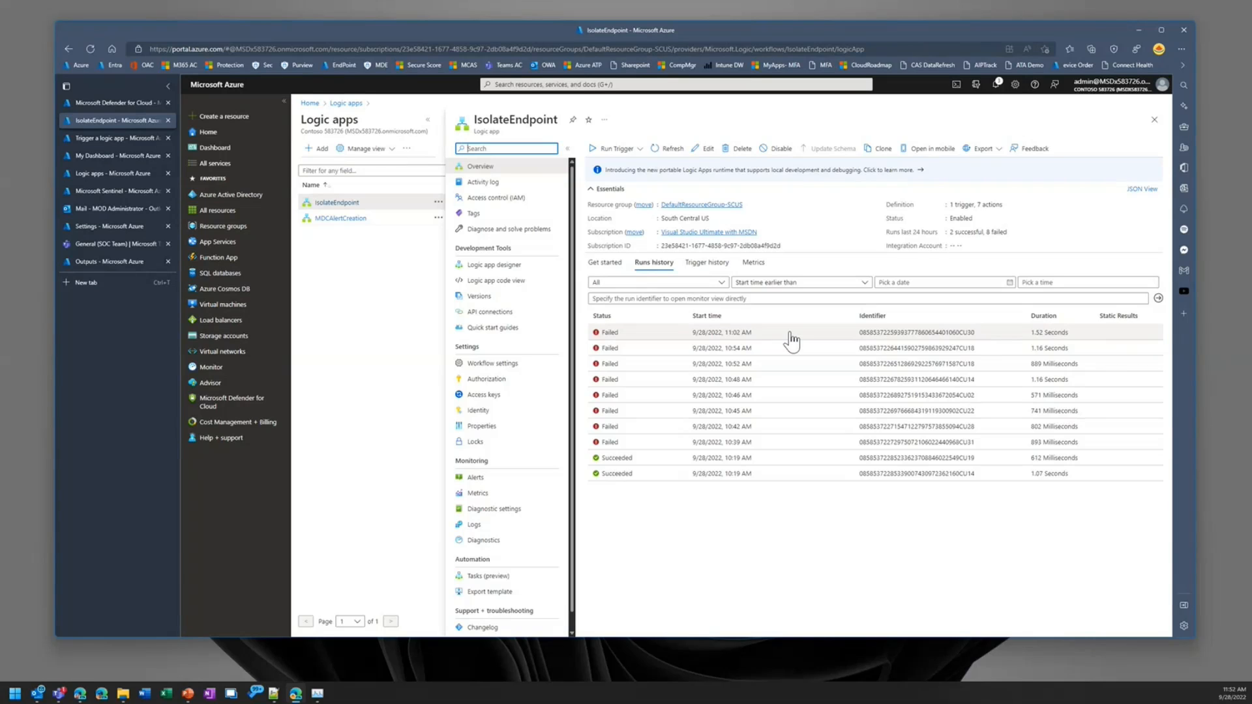
click(755, 334)
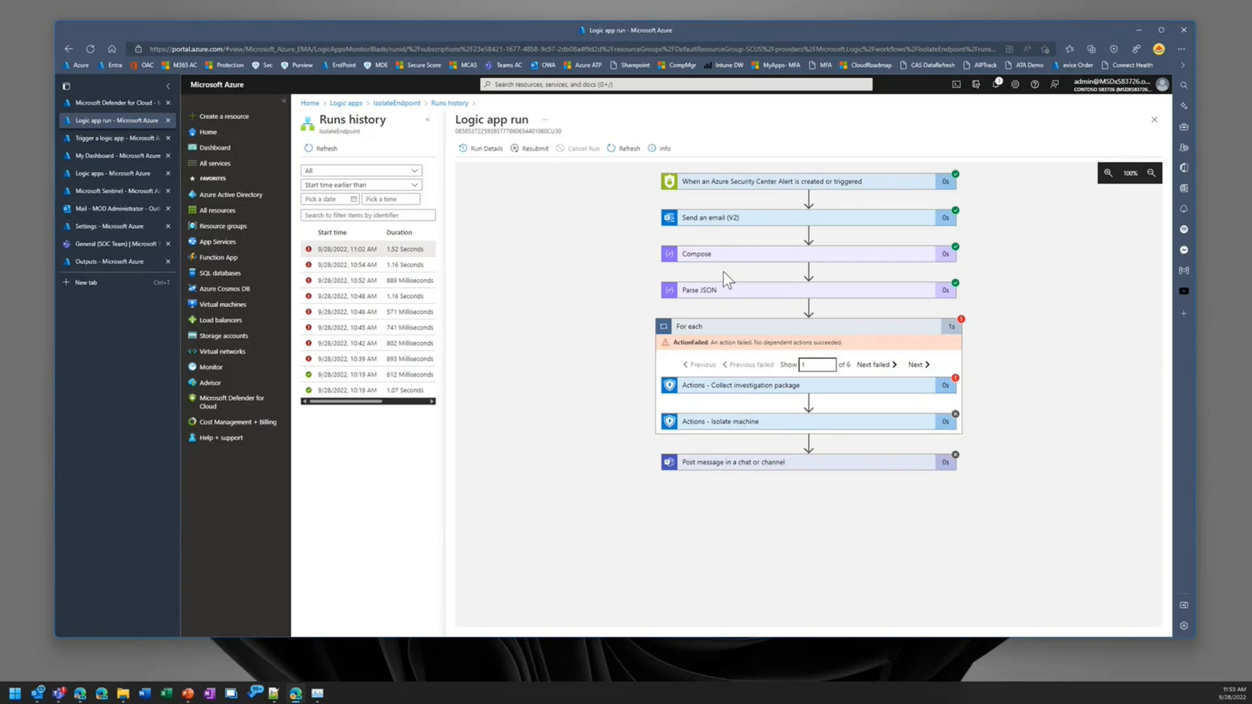
click(843, 255)
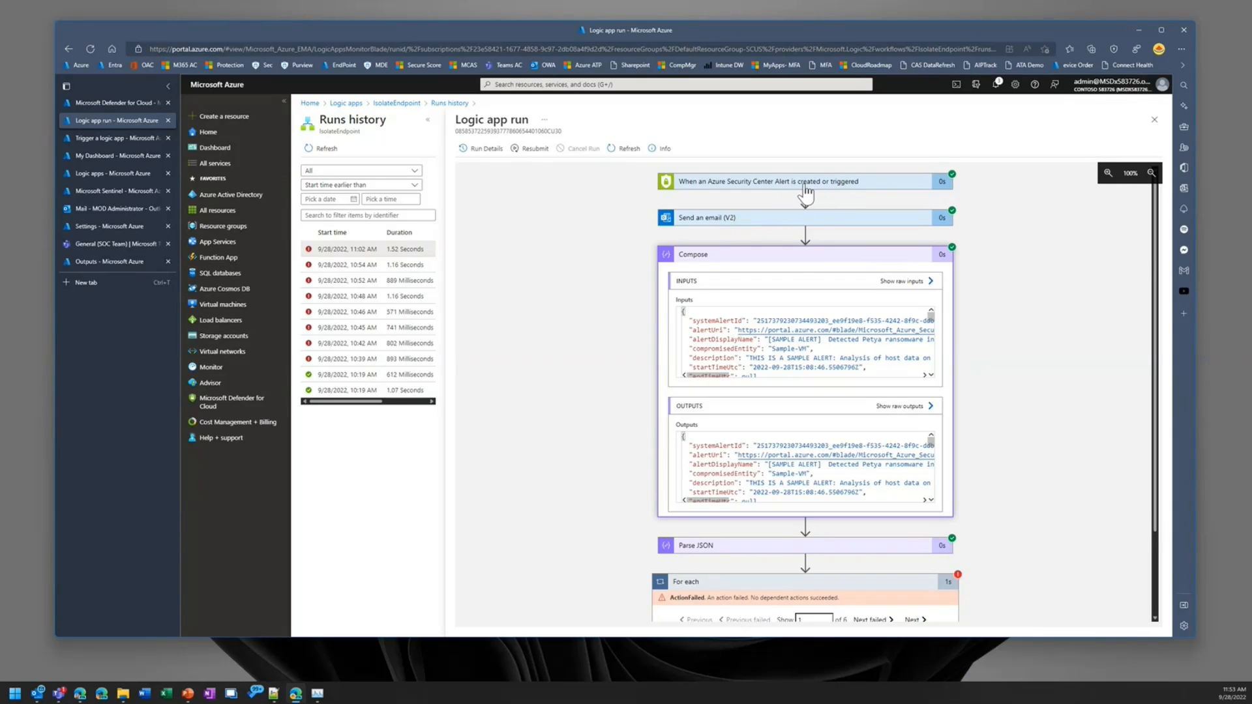
click(808, 256)
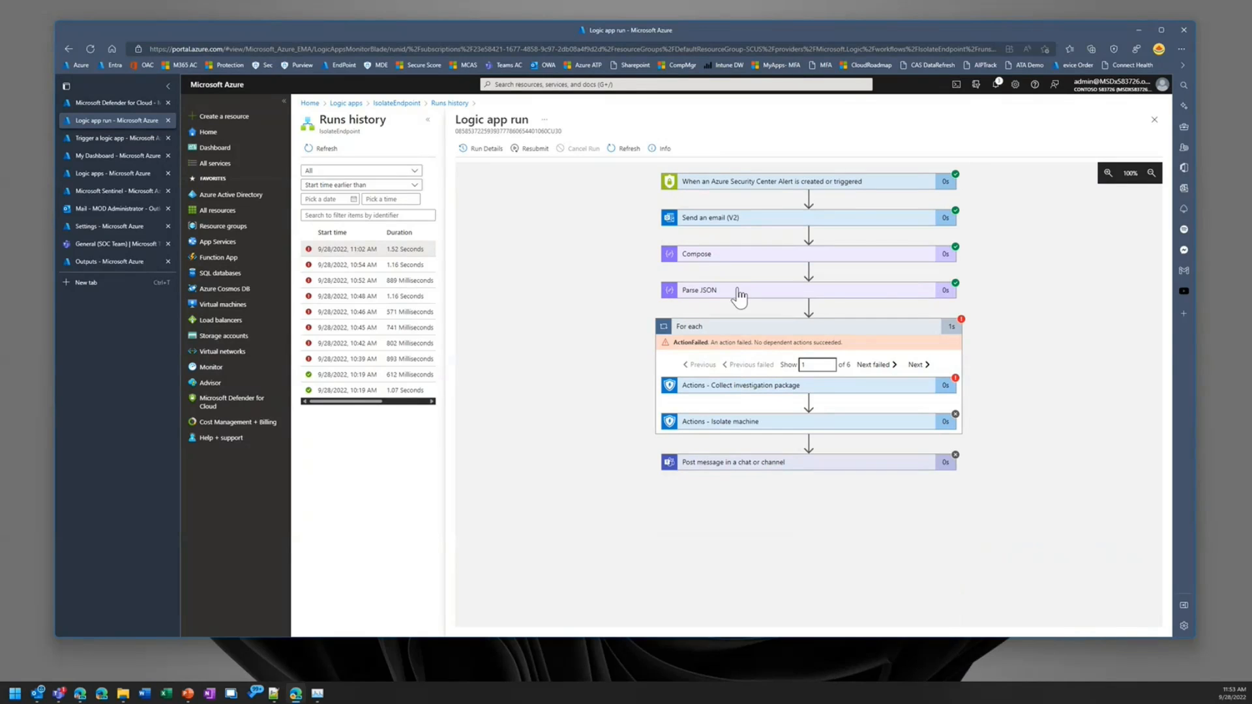
Step: Examine the inputs and outputs of the run's Parse JSON action, including its output body, and collapse it
click(739, 297)
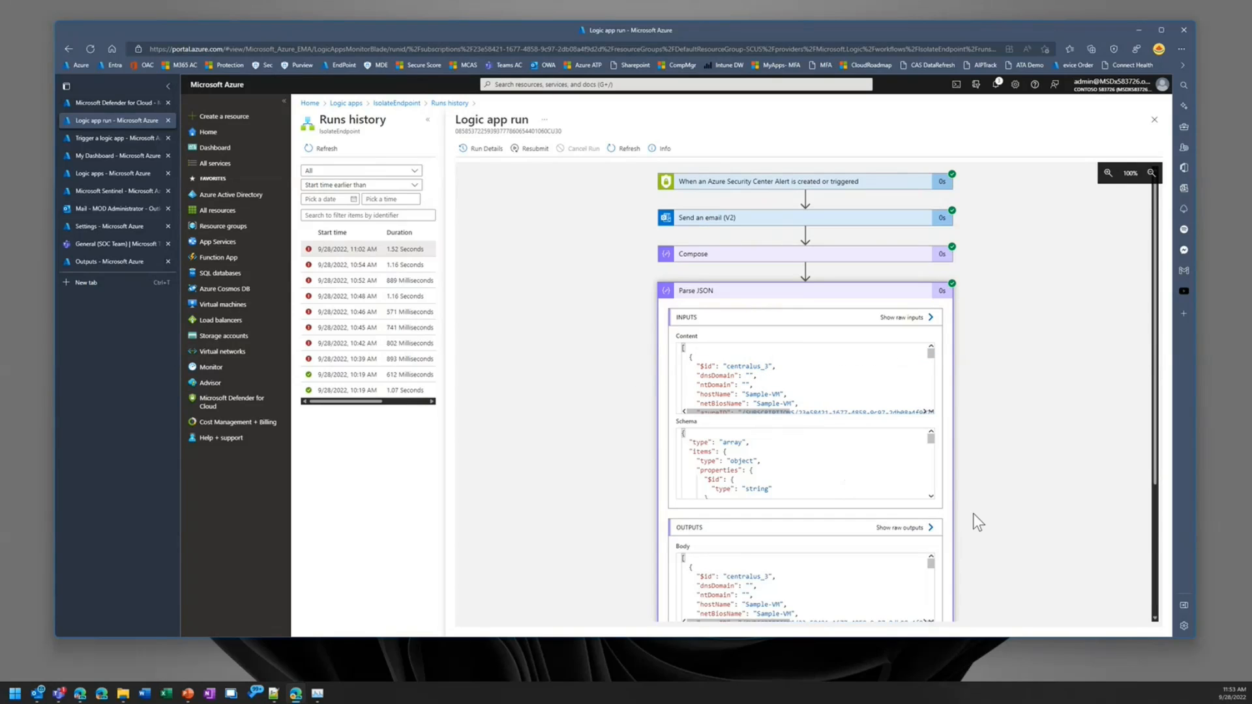
scroll(973, 514, down, 3)
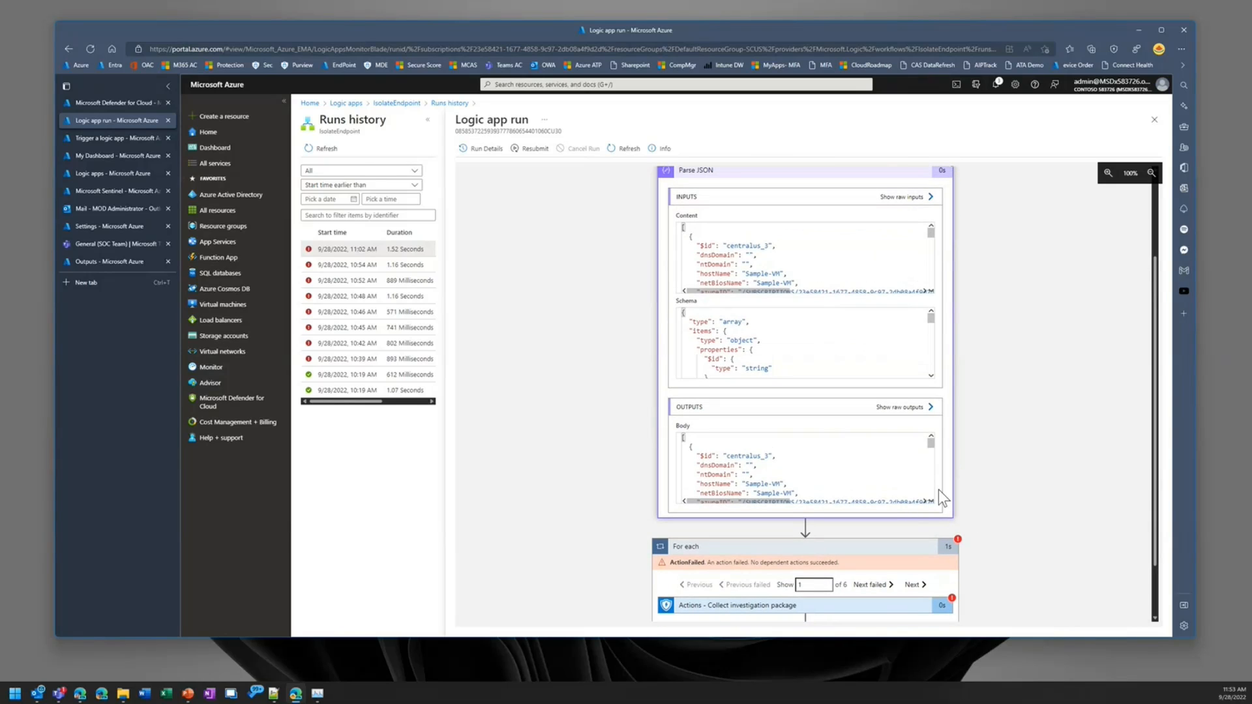
drag(932, 444, 934, 447)
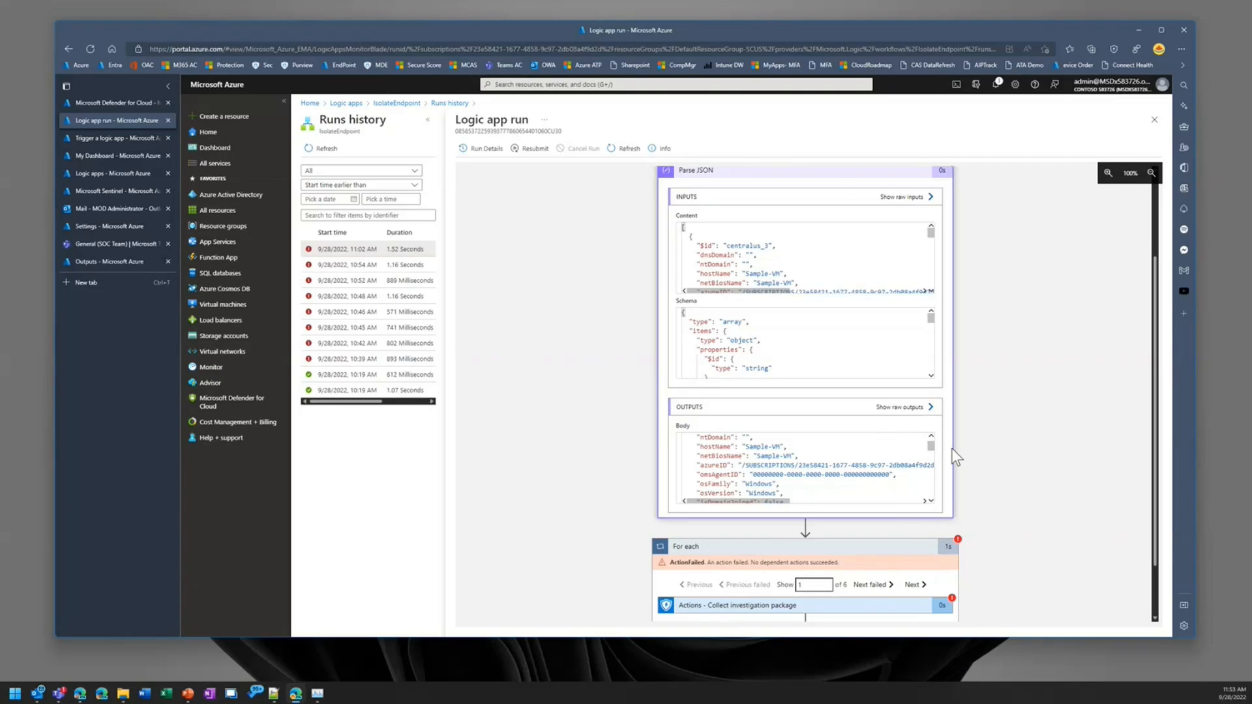
click(790, 175)
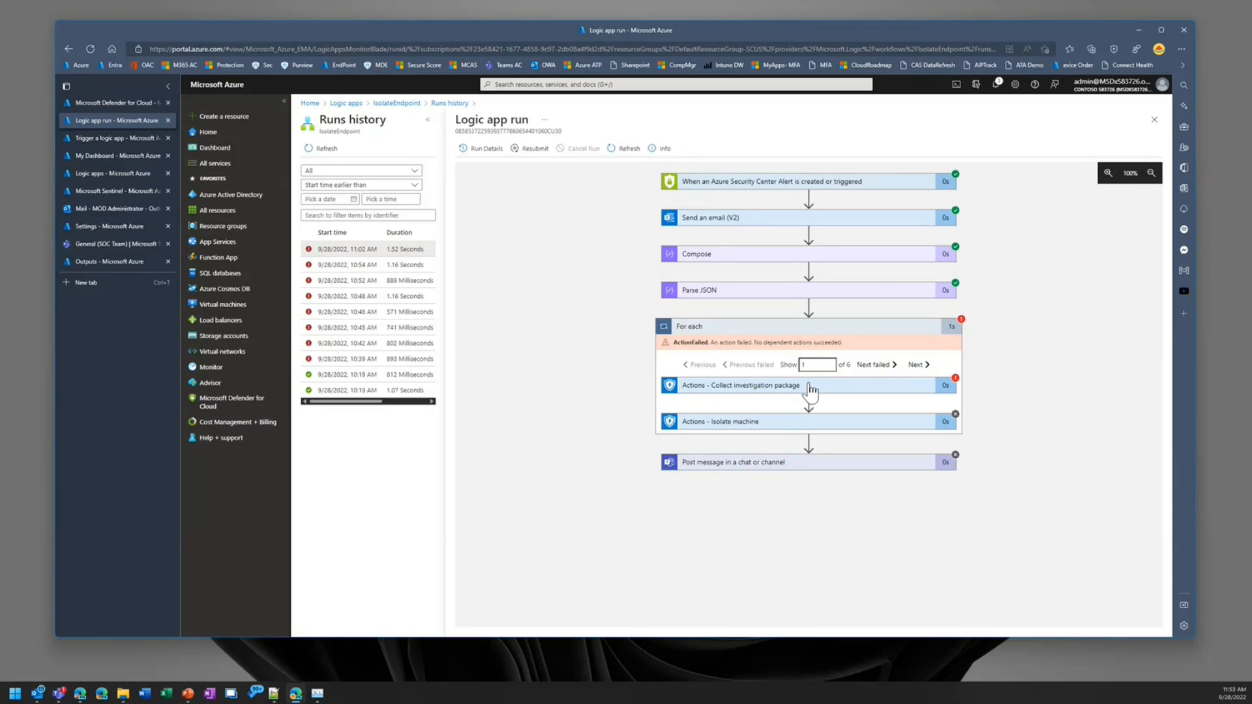
Step: Examine the run details of the Collect investigation package and Isolate machine actions inside the For each loop
click(837, 392)
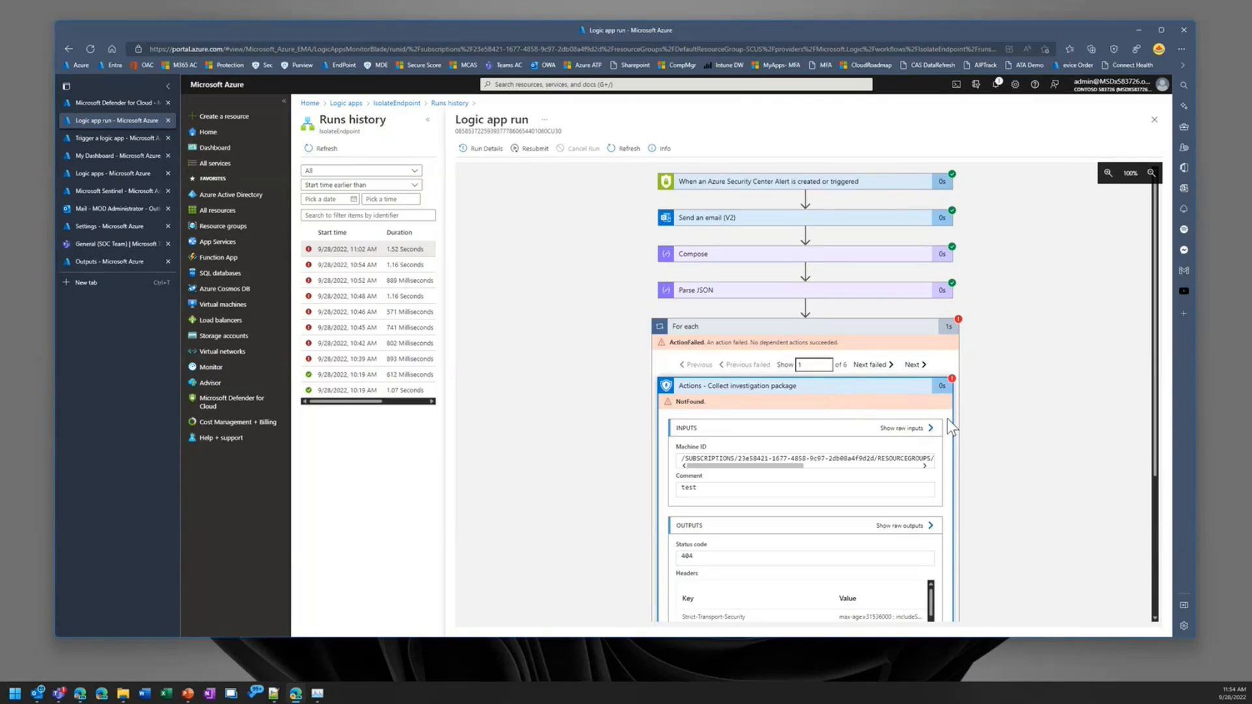
scroll(975, 428, down, 3)
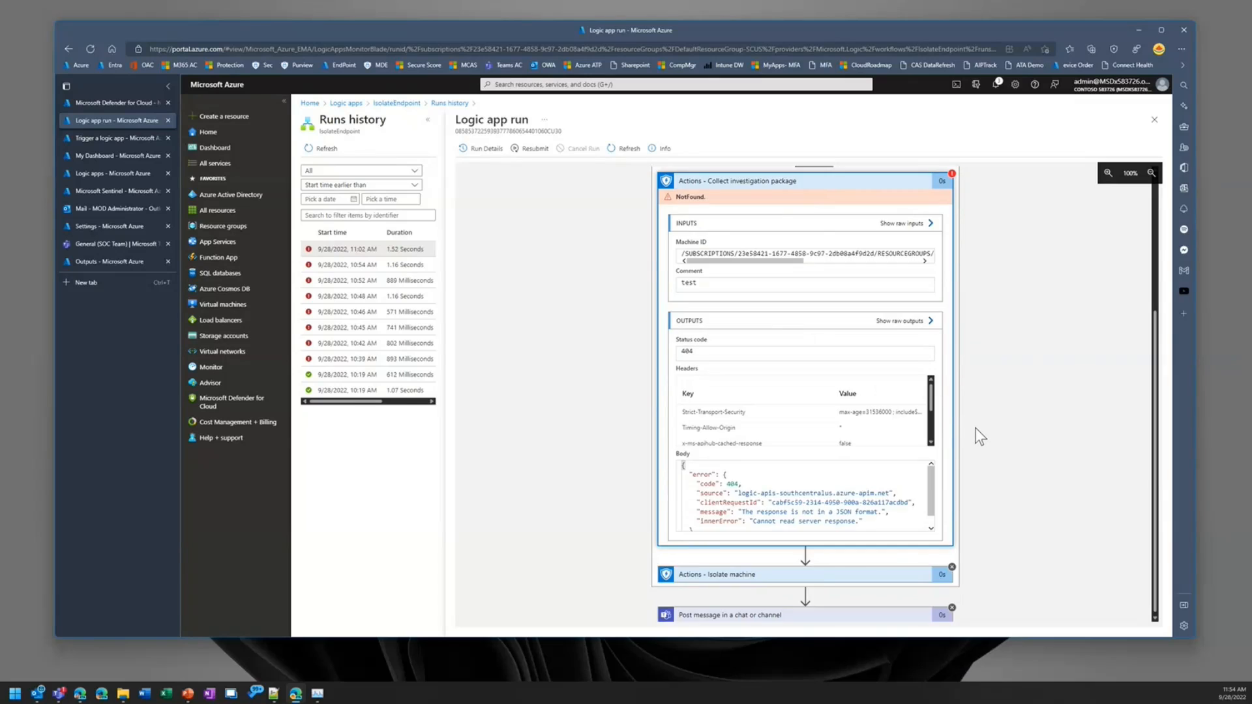
scroll(975, 427, up, 1)
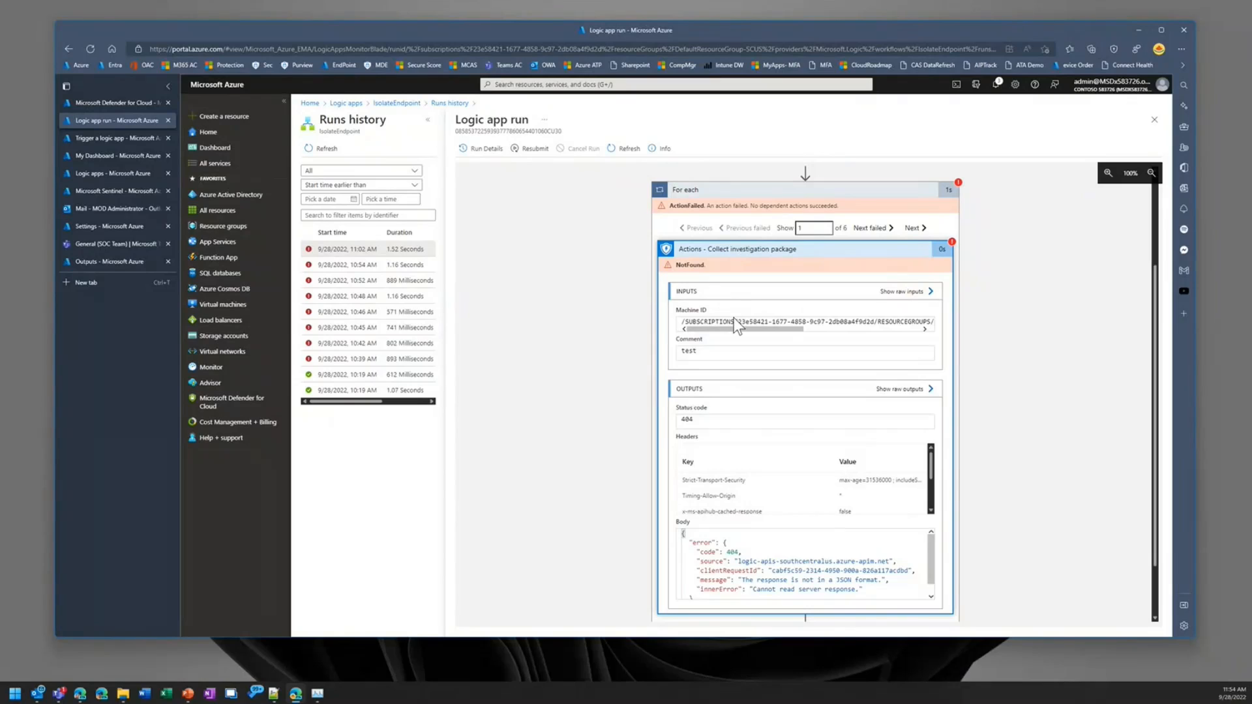
scroll(771, 428, down, 2)
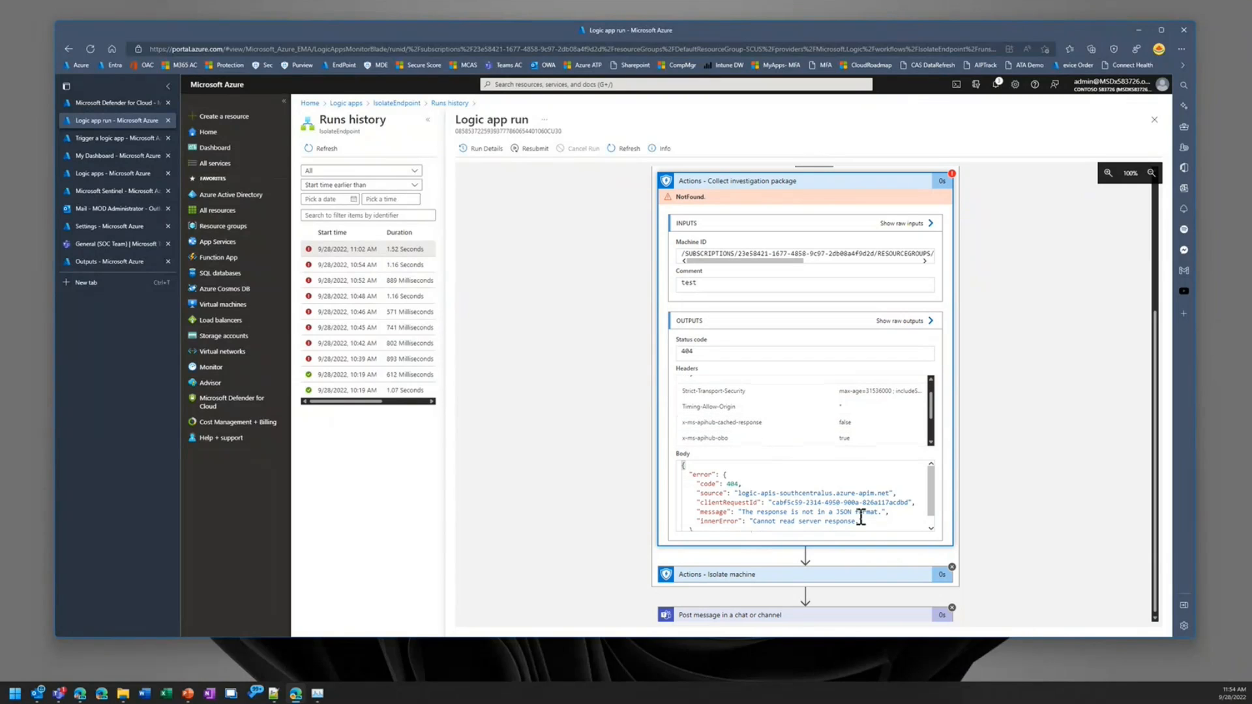
scroll(809, 490, up, 3)
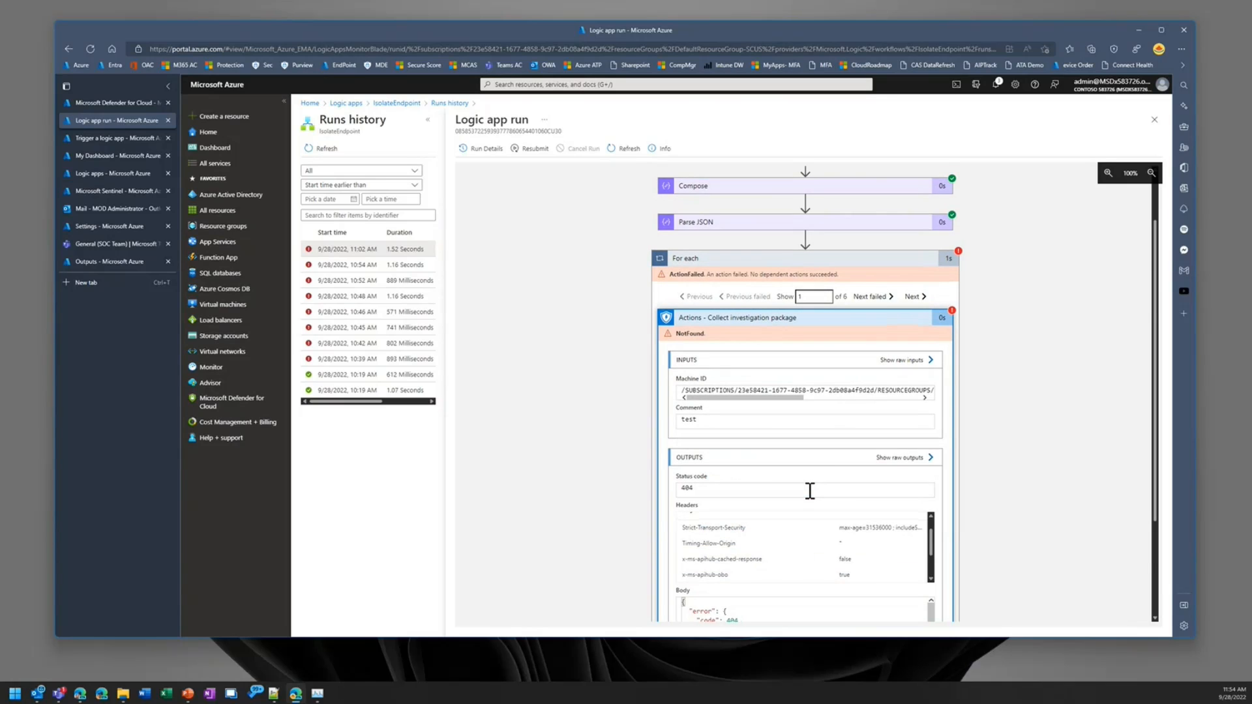
scroll(810, 491, down, 2)
click(799, 253)
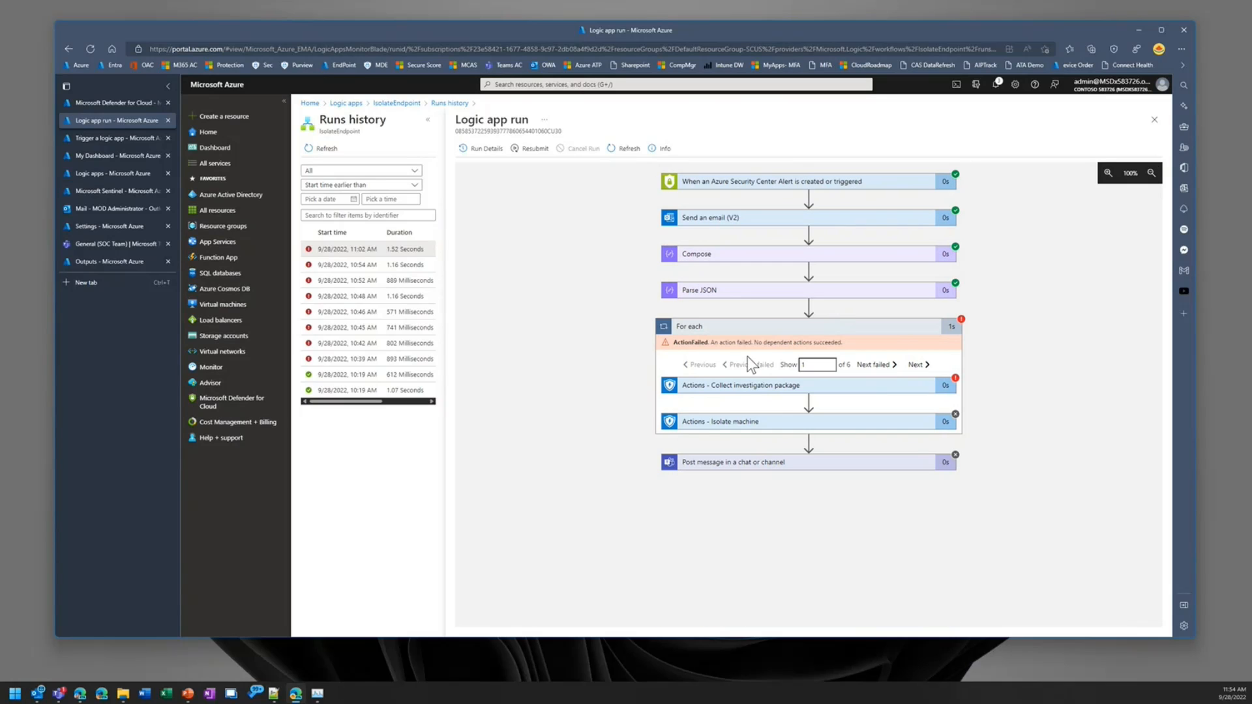
click(781, 426)
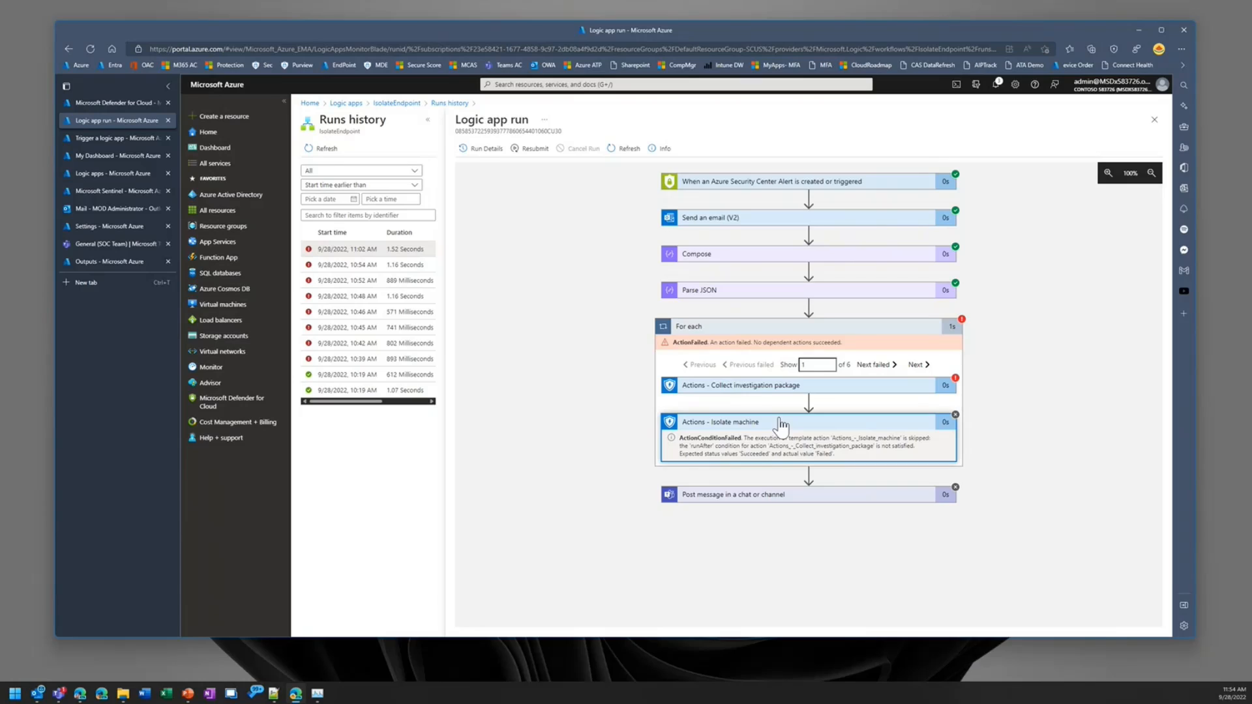
click(846, 429)
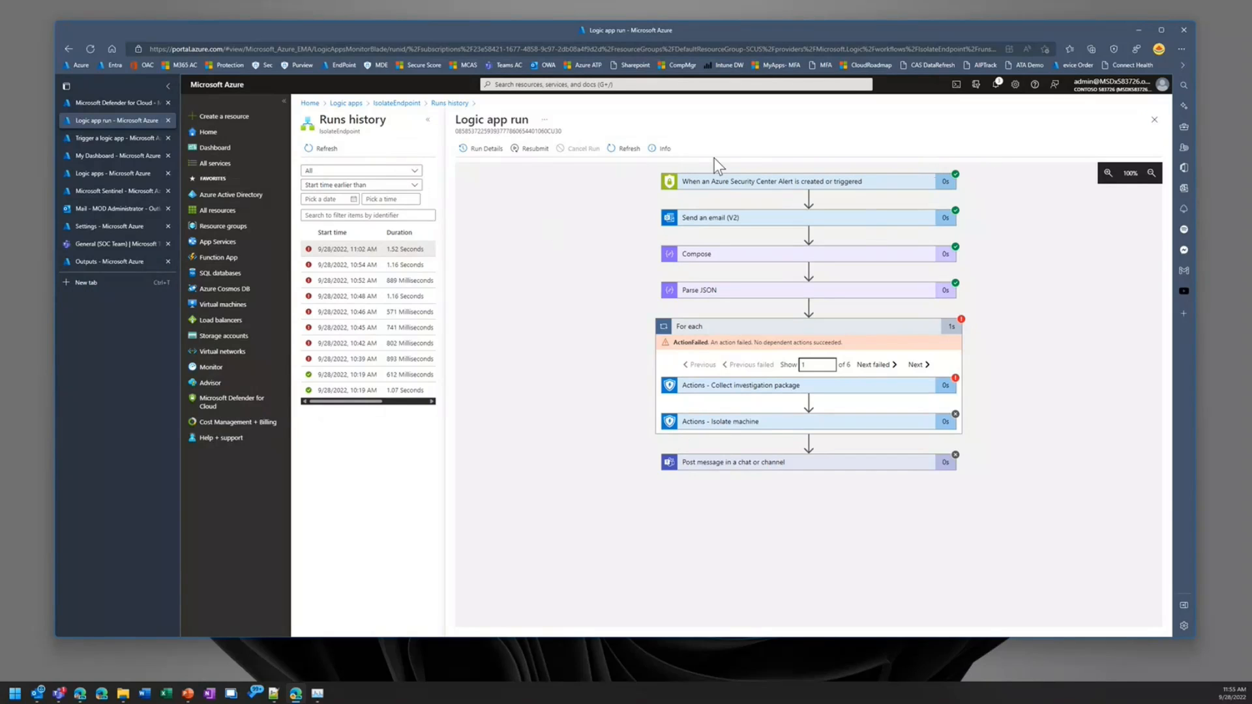
Step: Open IsolateEndpoint in the designer, inspect the Collect investigation package action's Machine ID and available dynamic content, and return to the logic apps list
click(415, 103)
click(506, 265)
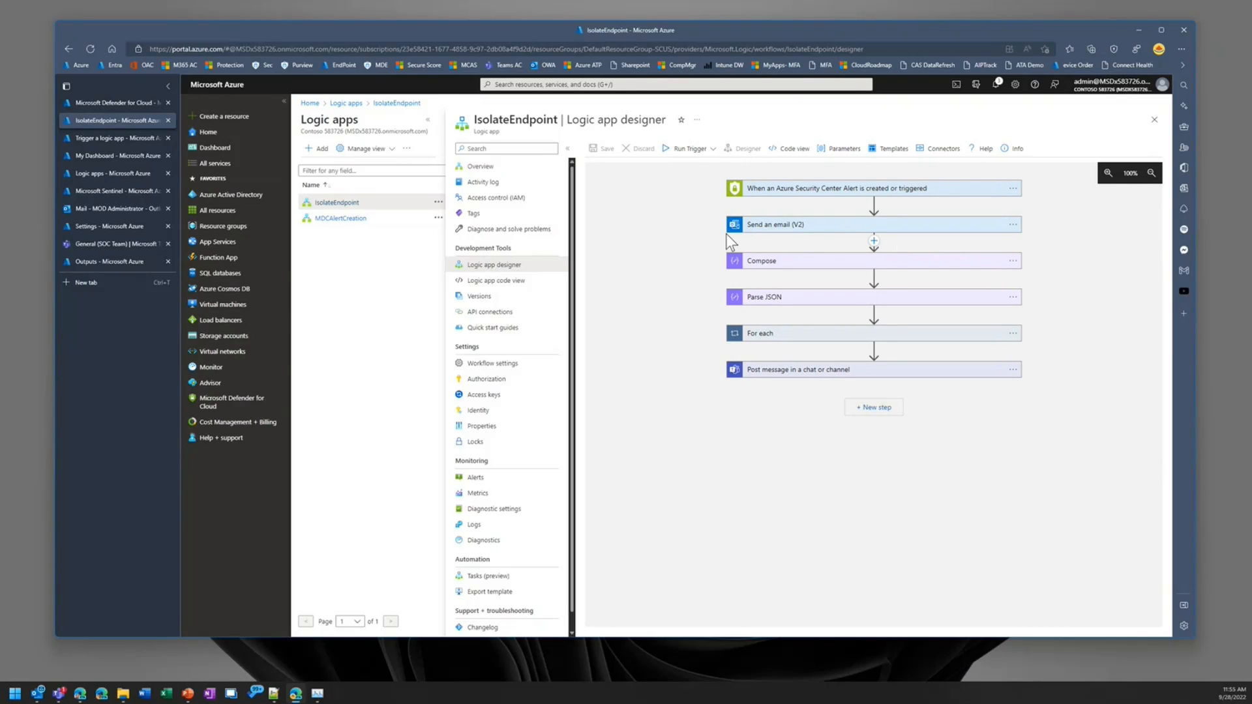
click(907, 333)
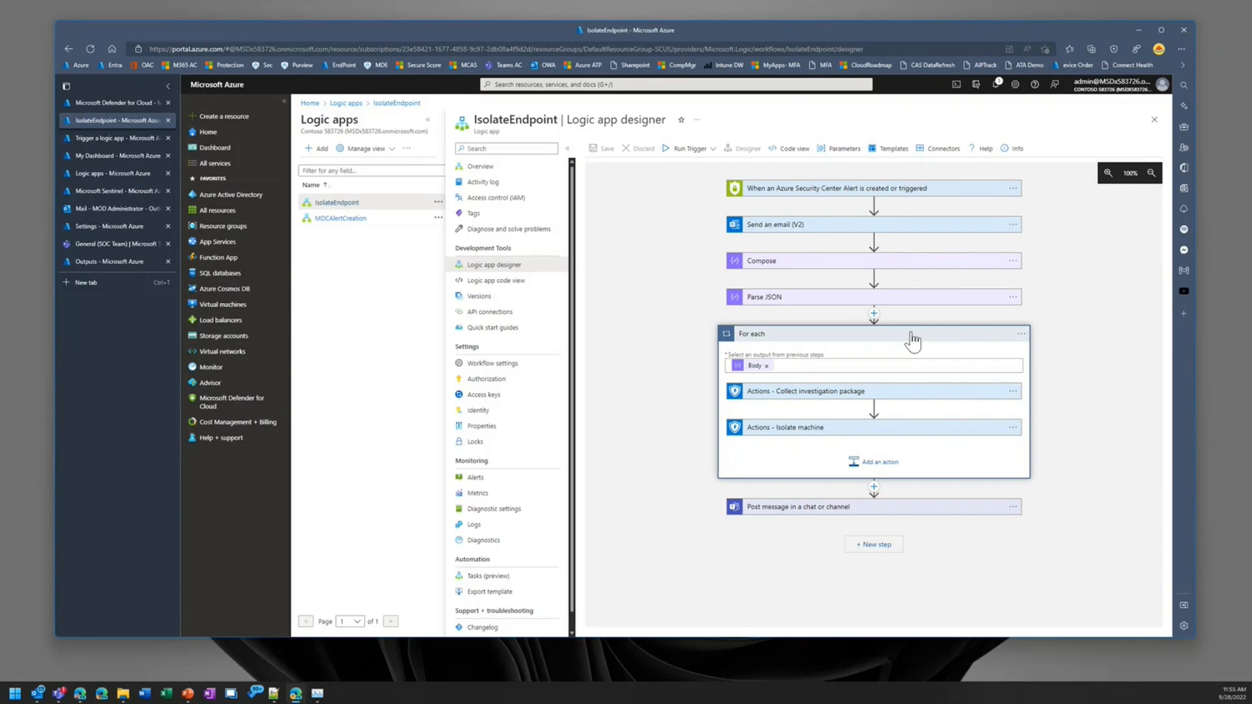
click(814, 393)
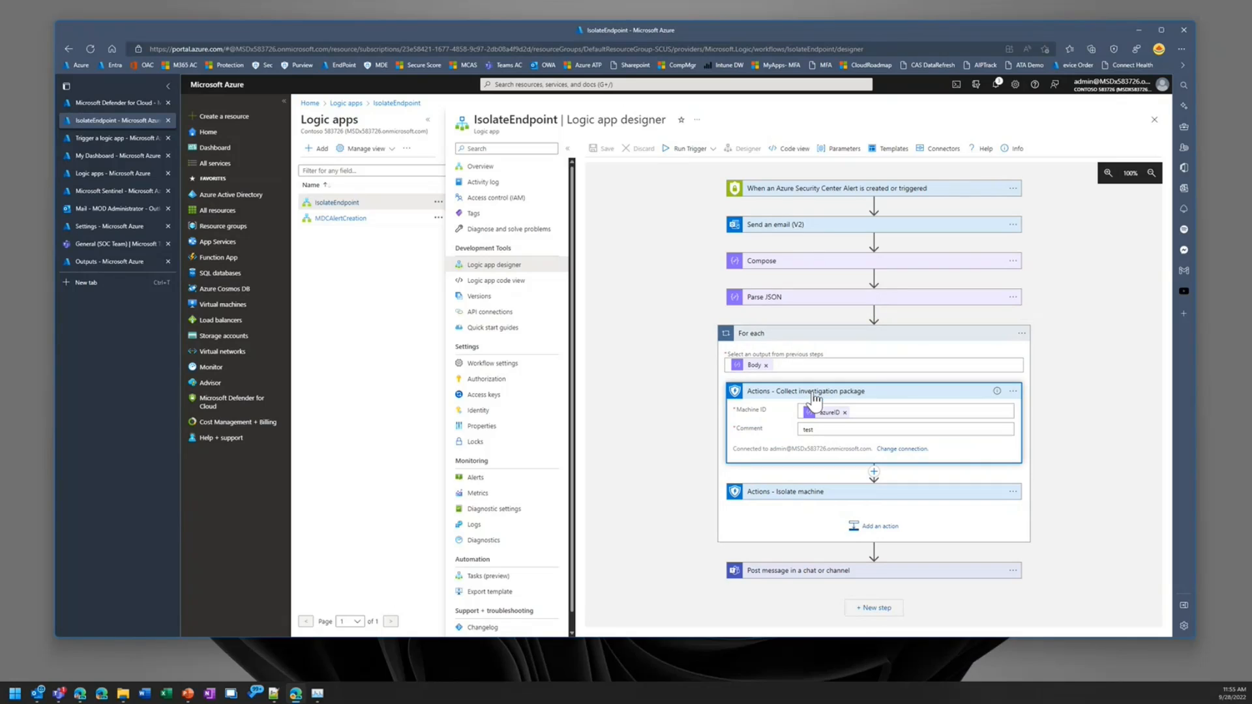
click(912, 410)
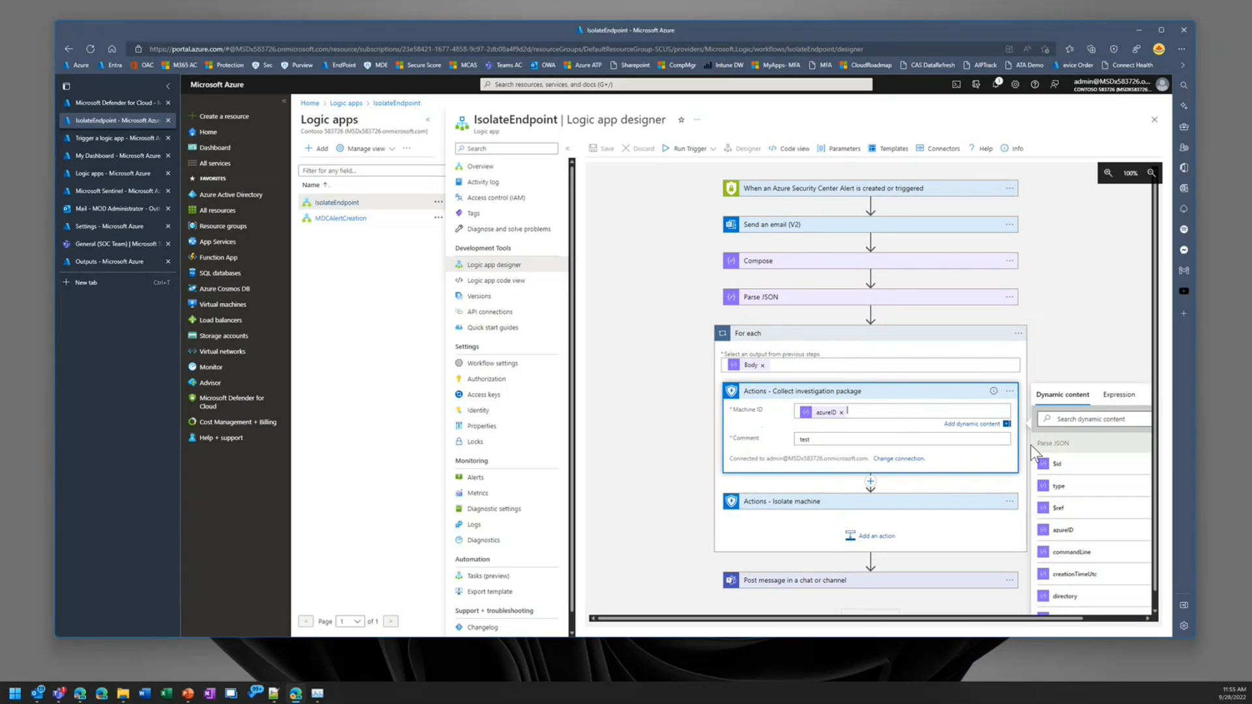
scroll(1091, 505, down, 3)
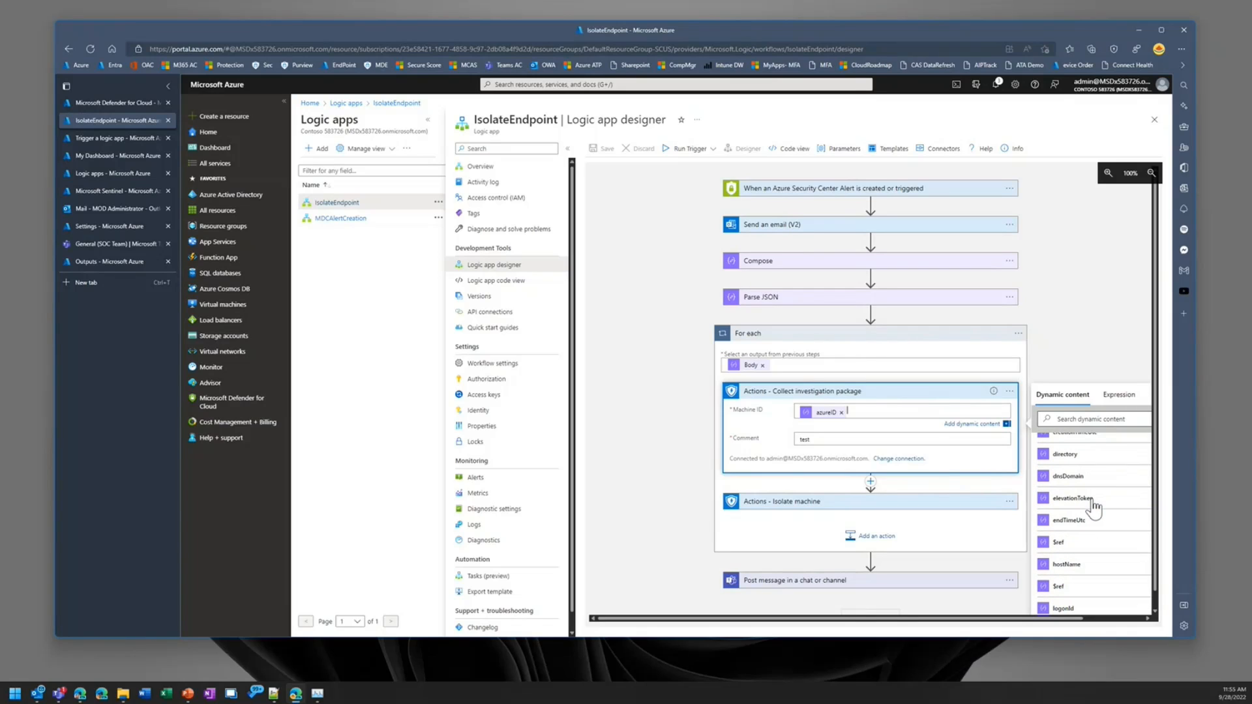
scroll(1089, 505, up, 3)
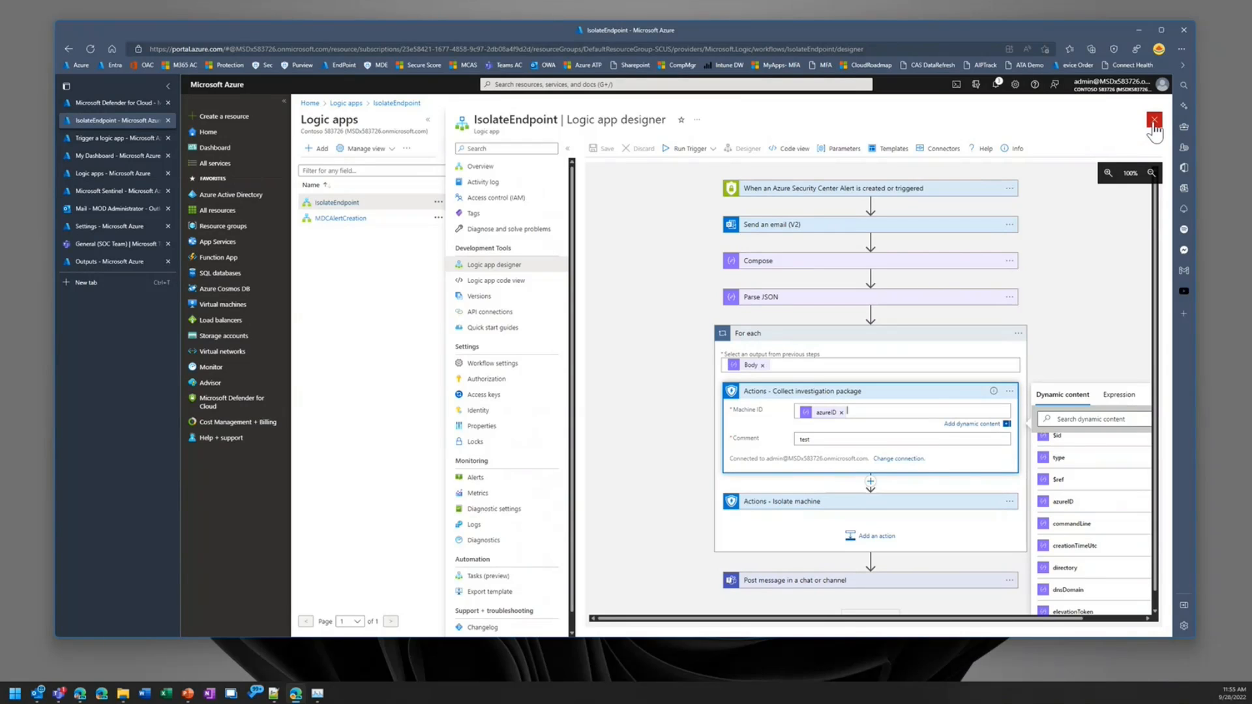
click(1153, 125)
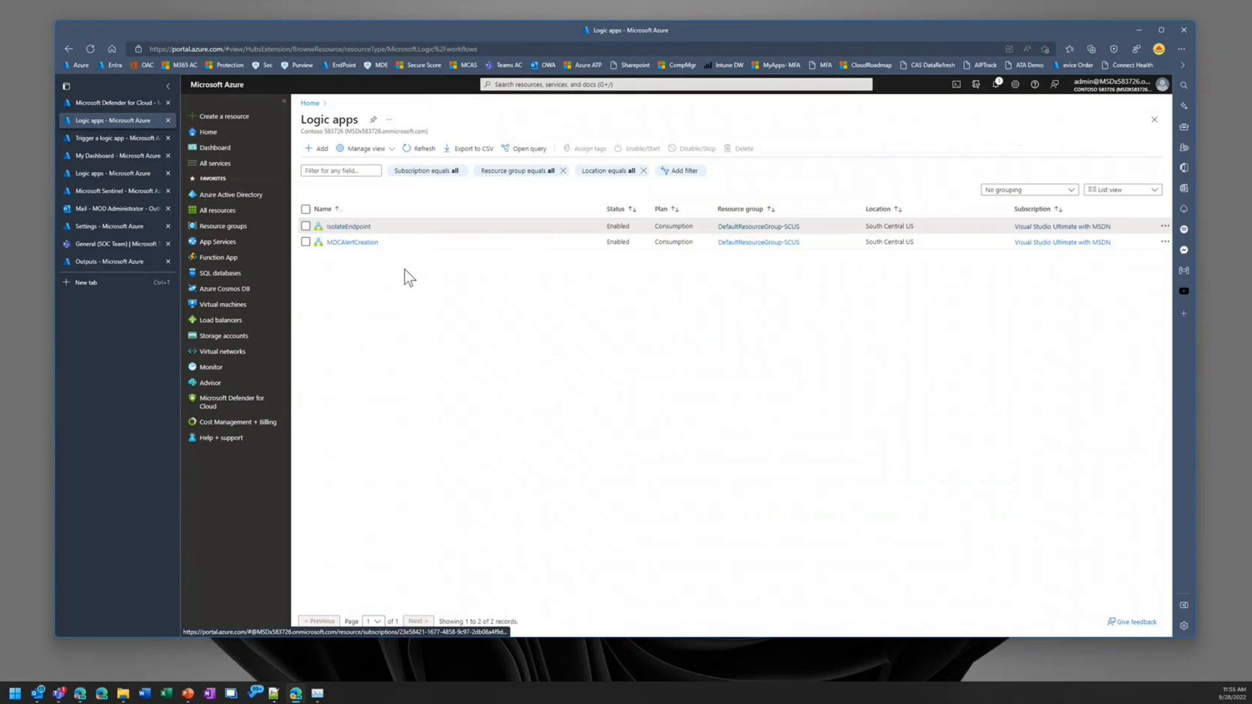
Step: Start creating a logic app in resource group DefaultResourceGroup-SCUS and name it RockstarLogicApp
click(314, 150)
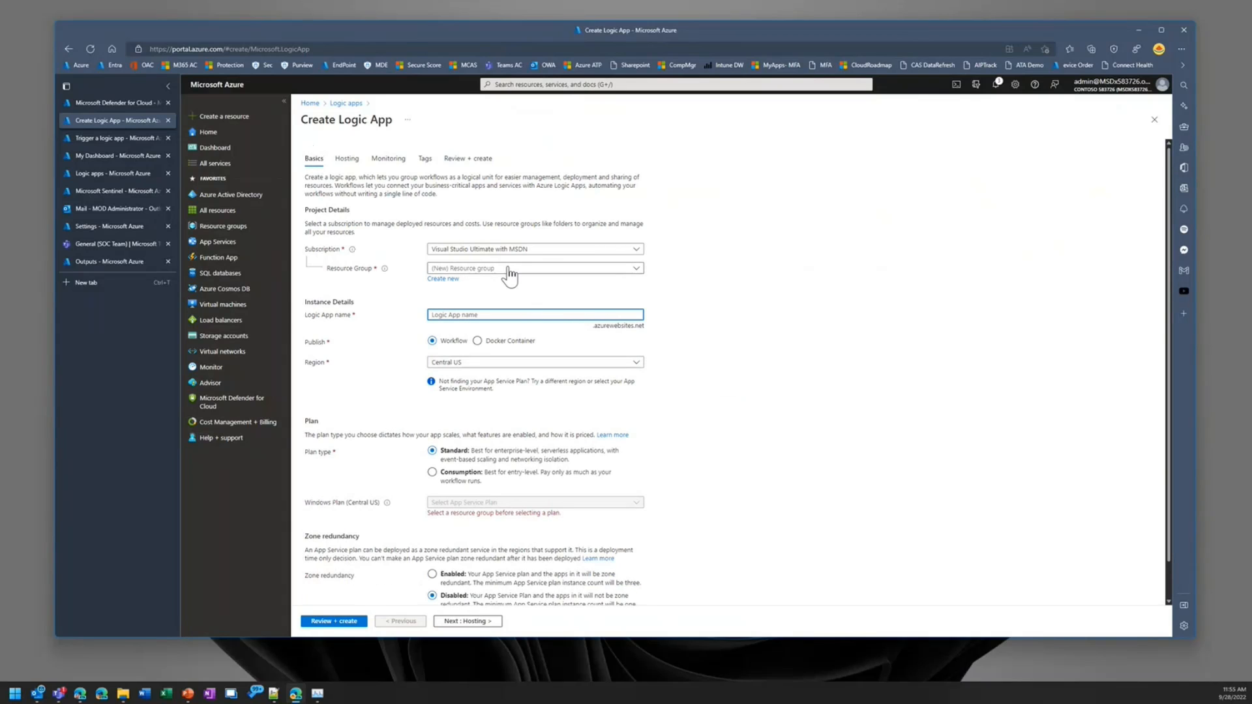
click(503, 315)
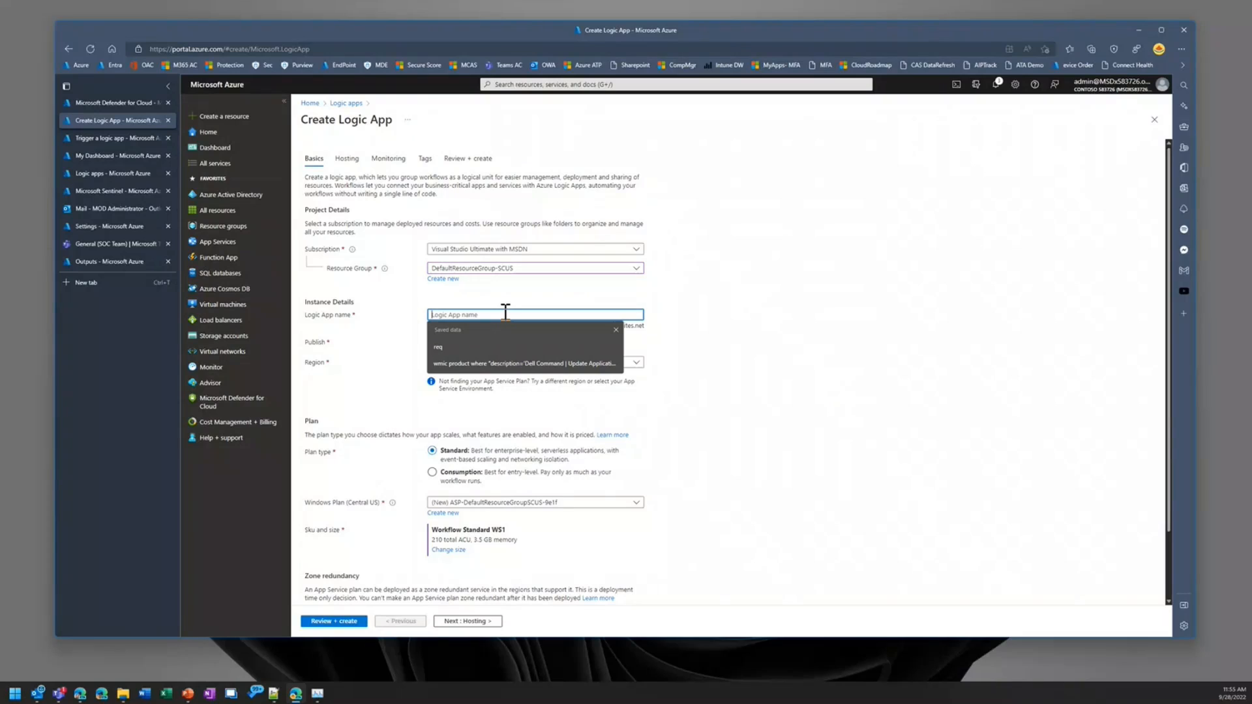
triple_click(877, 453)
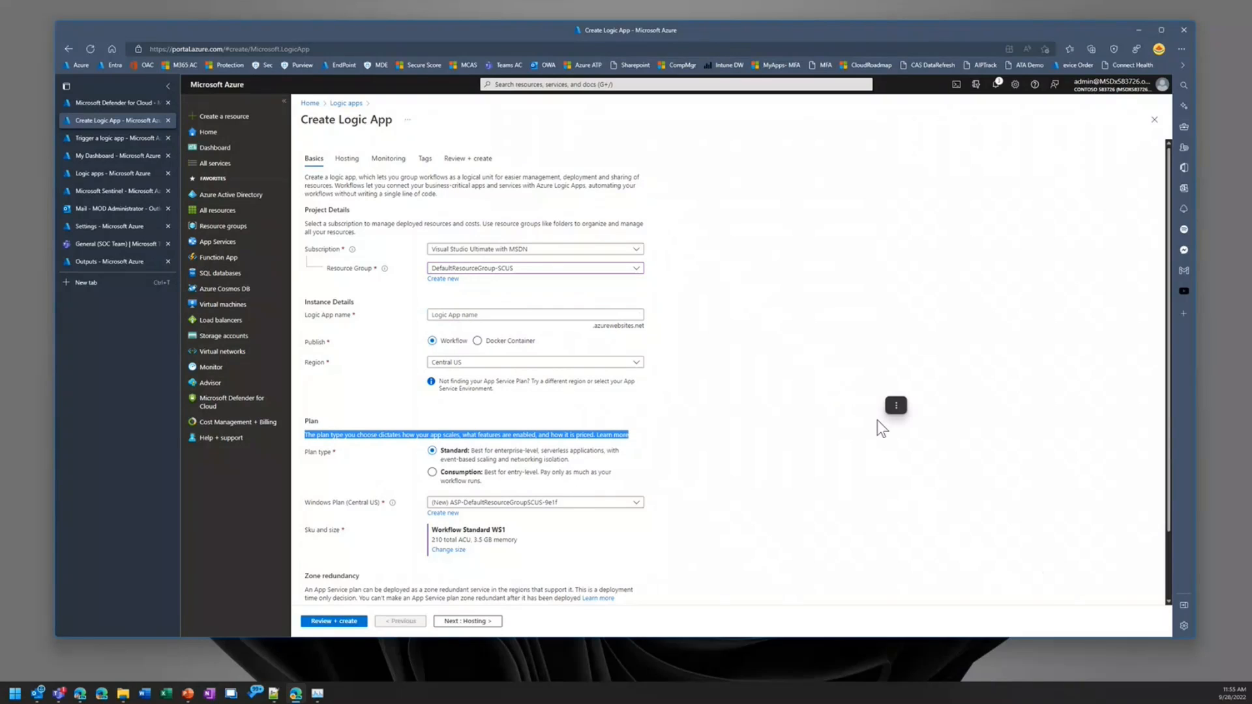
click(521, 315)
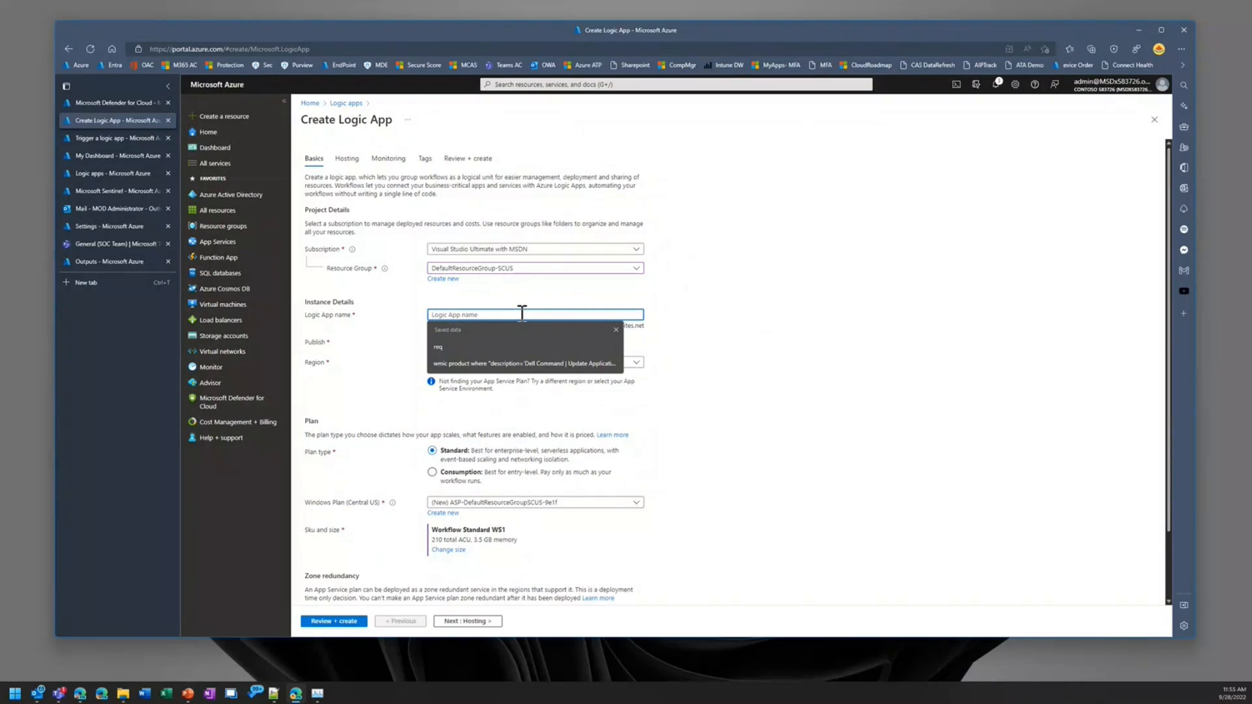
text(R)
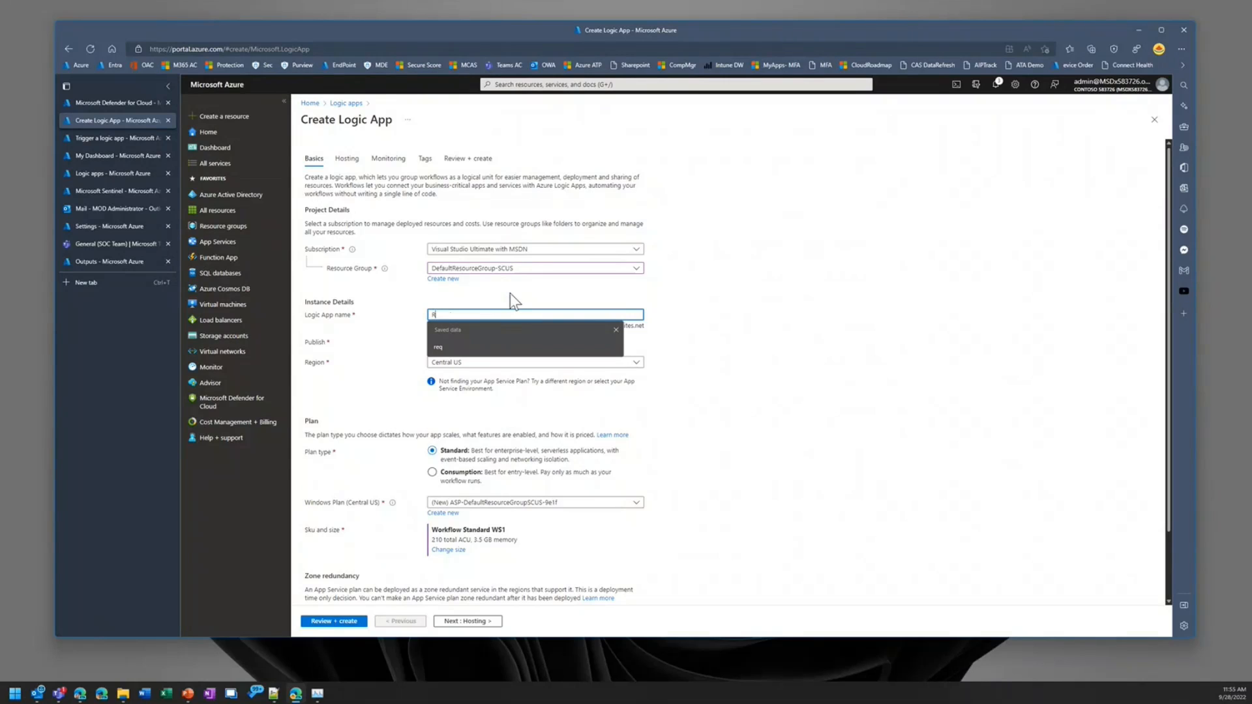
text(o)
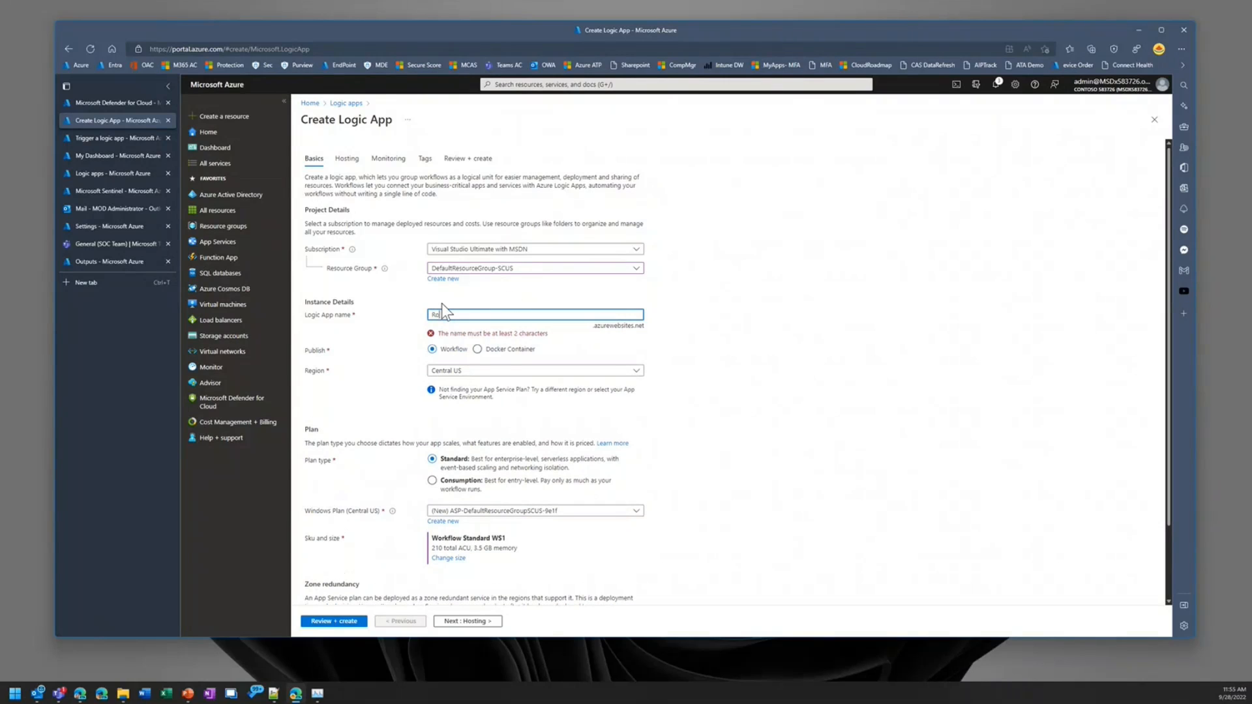
text(ckstar)
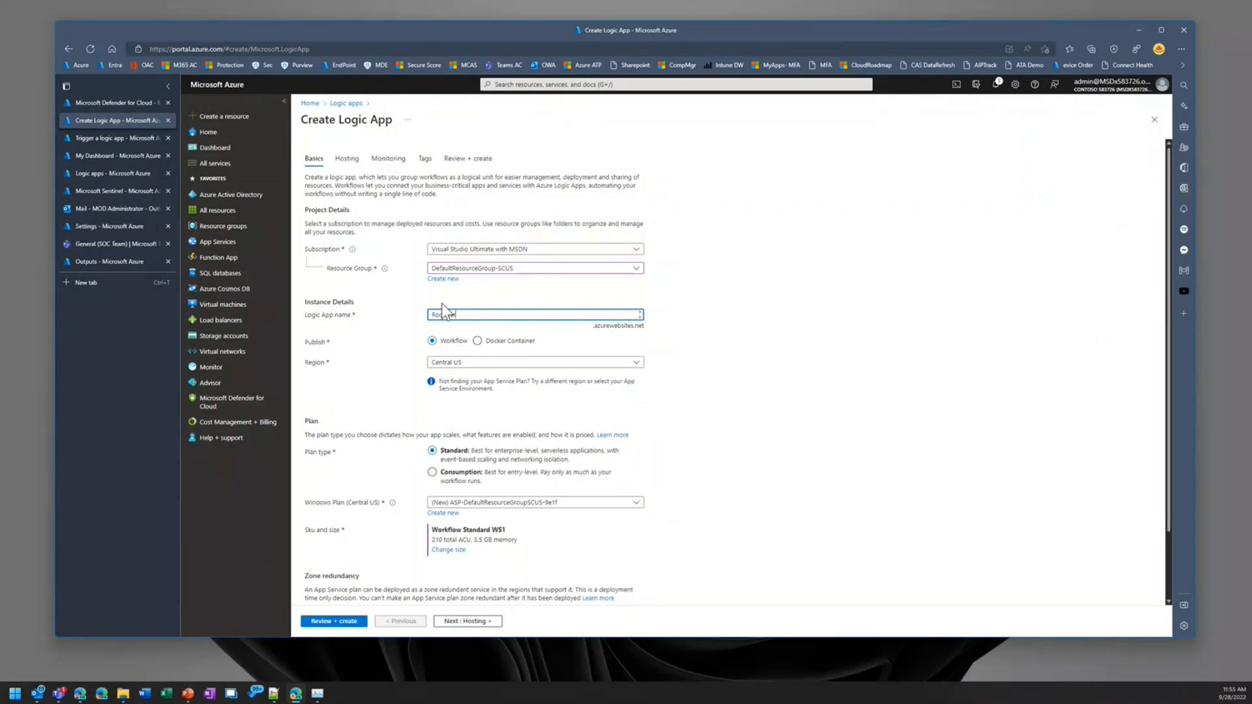
text(_LogicA)
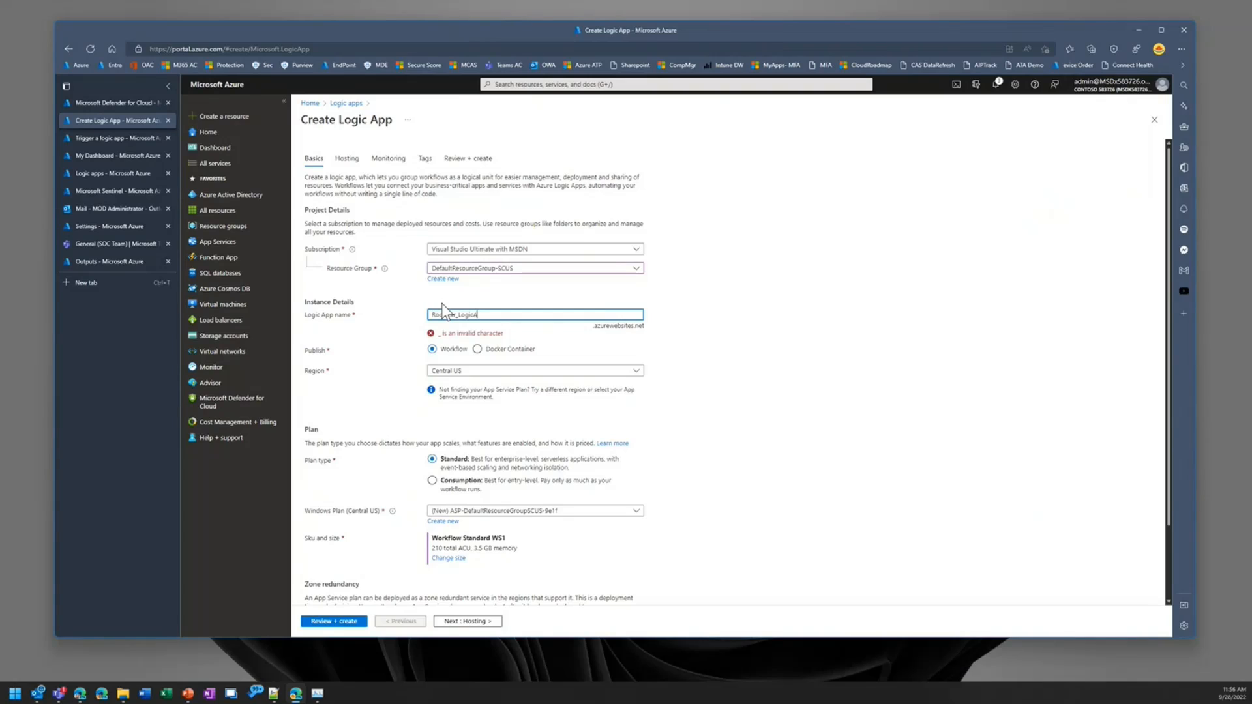
text(pp)
key(BackSpace)
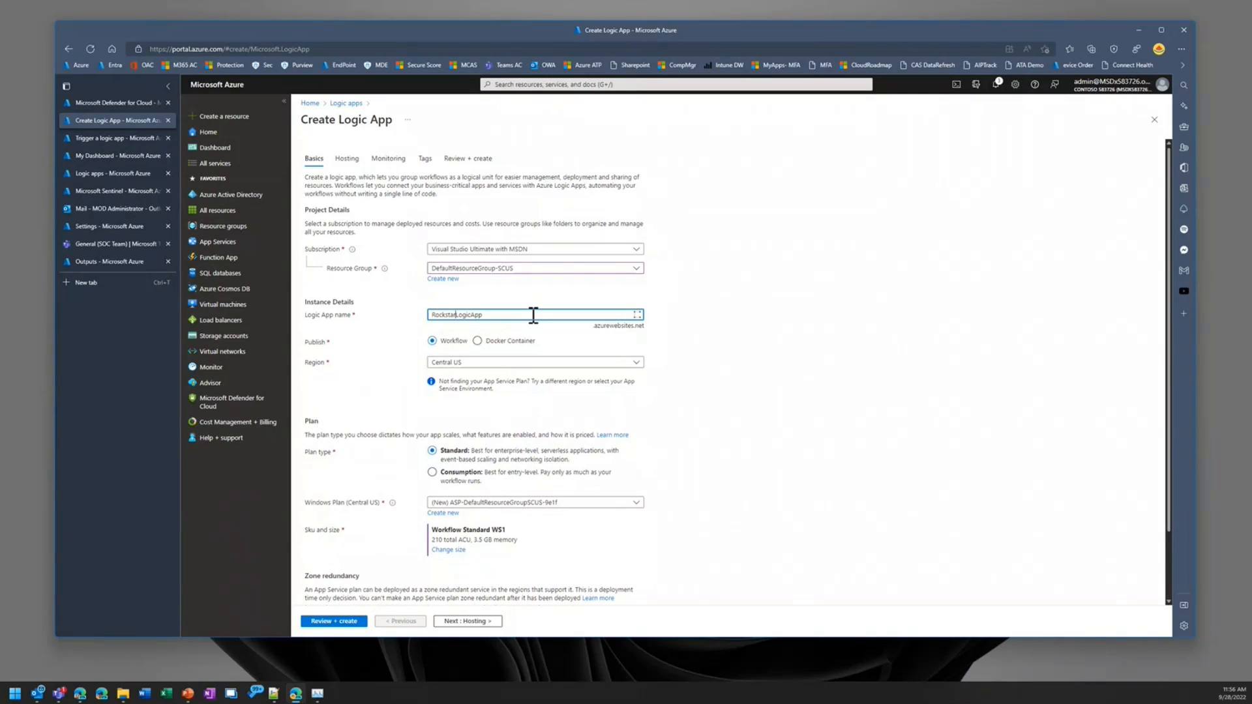
Step: Set the logic app's region to South Central US and its plan type to Consumption
click(506, 367)
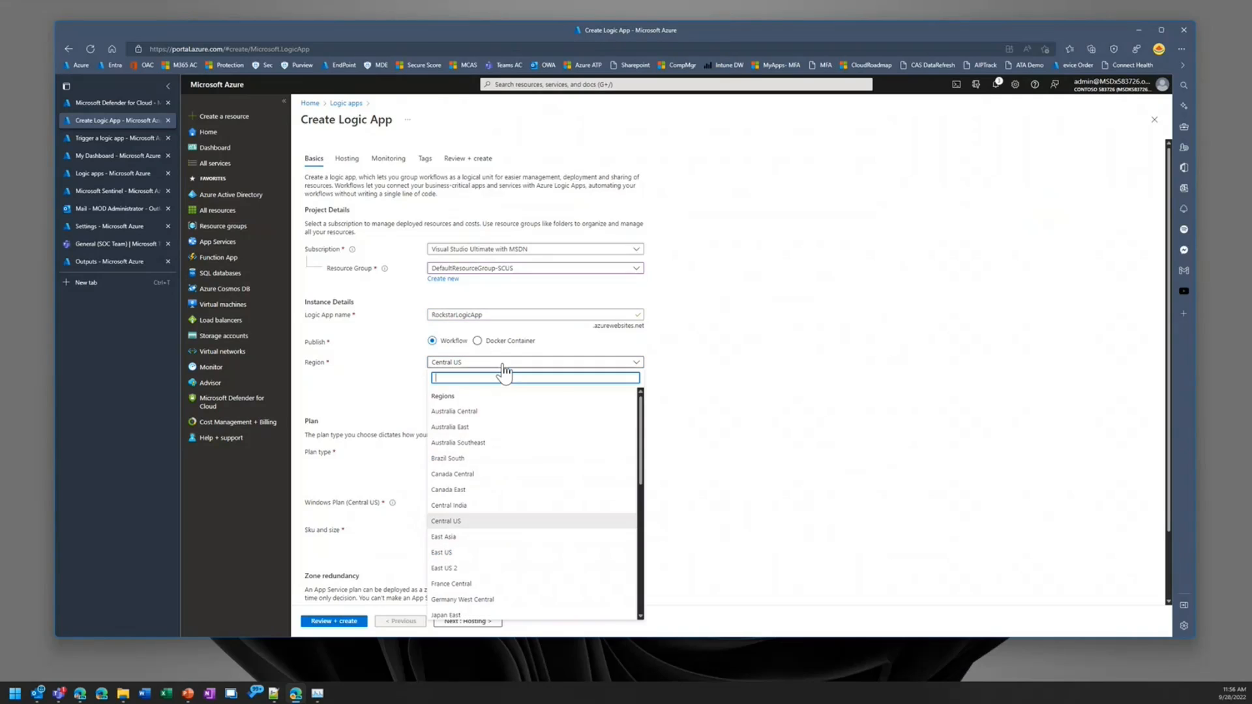
scroll(492, 544, down, 5)
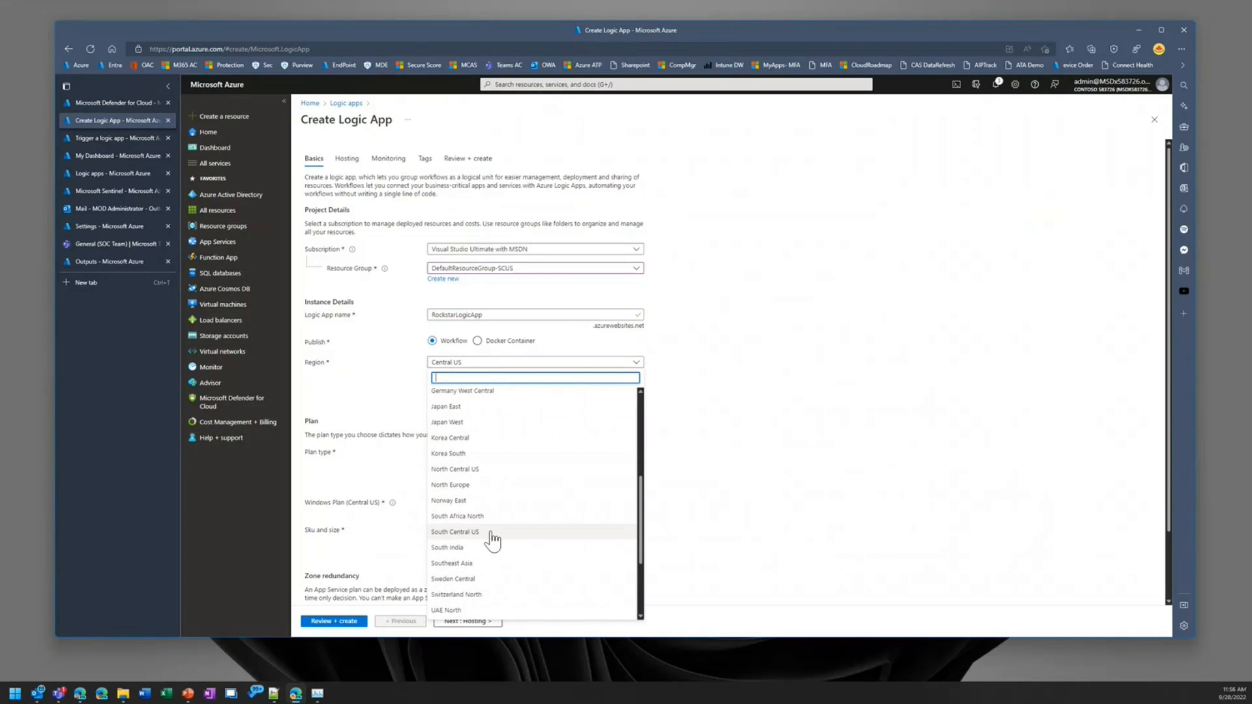
click(491, 532)
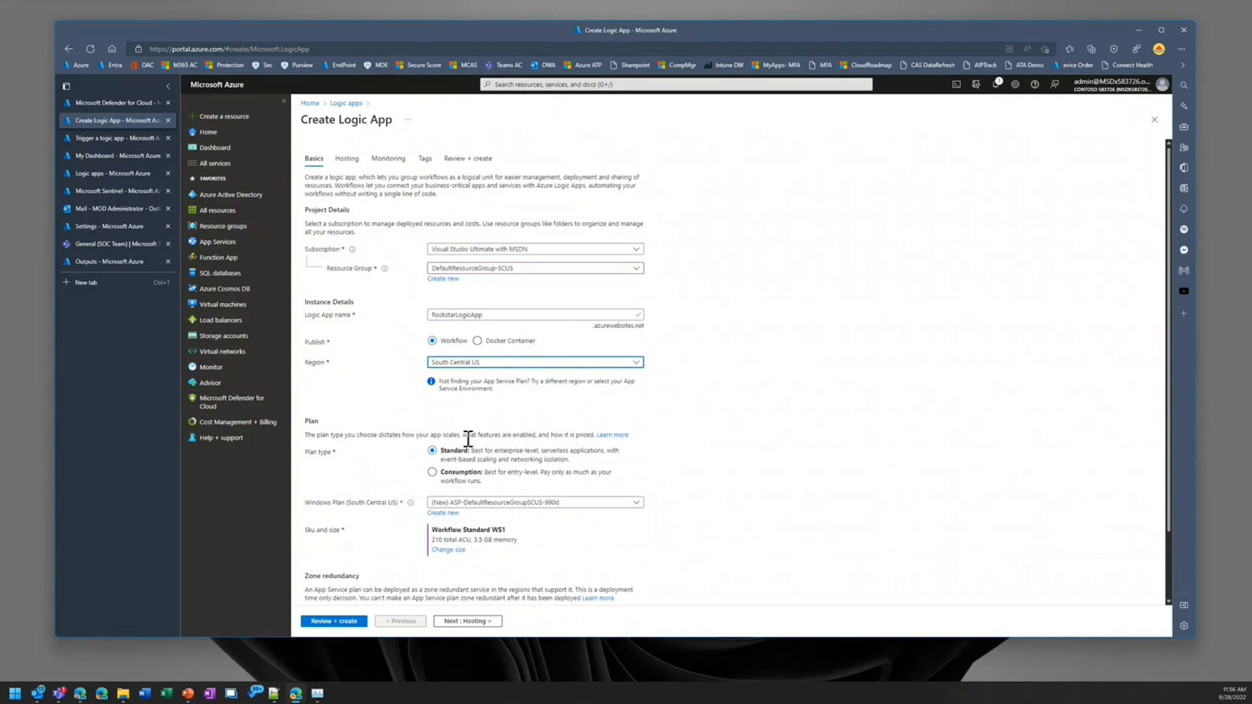
scroll(393, 448, down, 2)
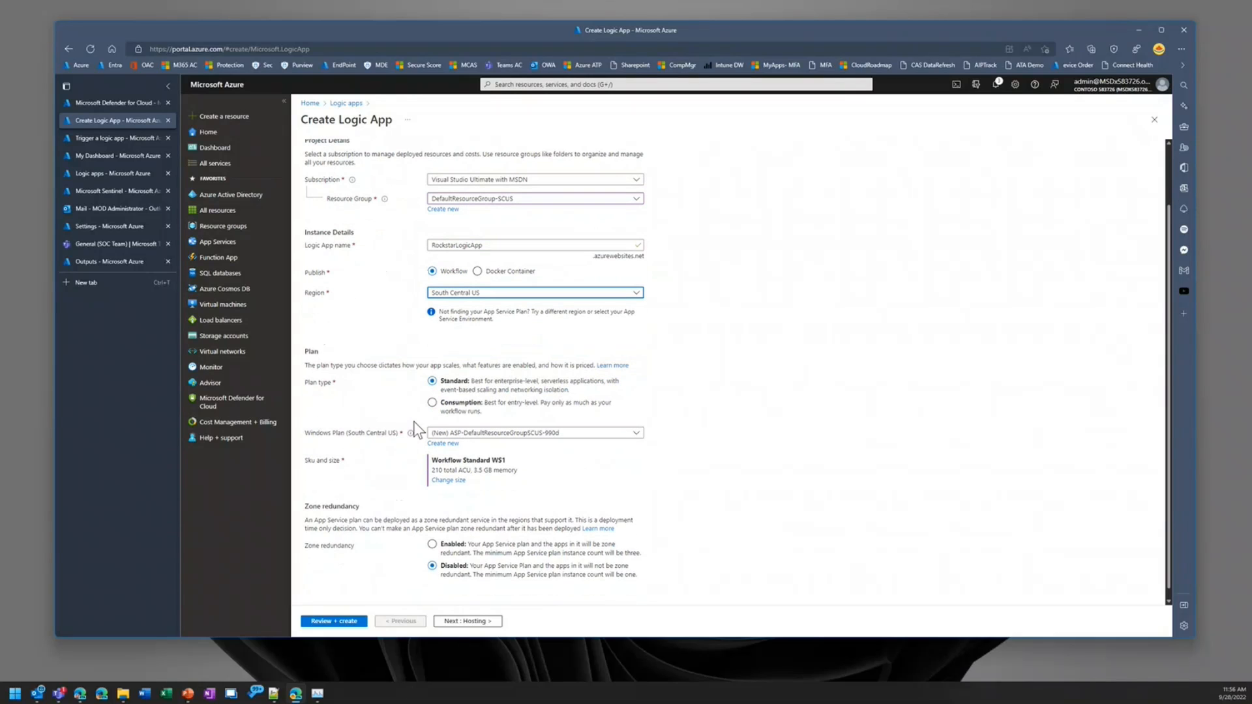
click(431, 382)
click(447, 405)
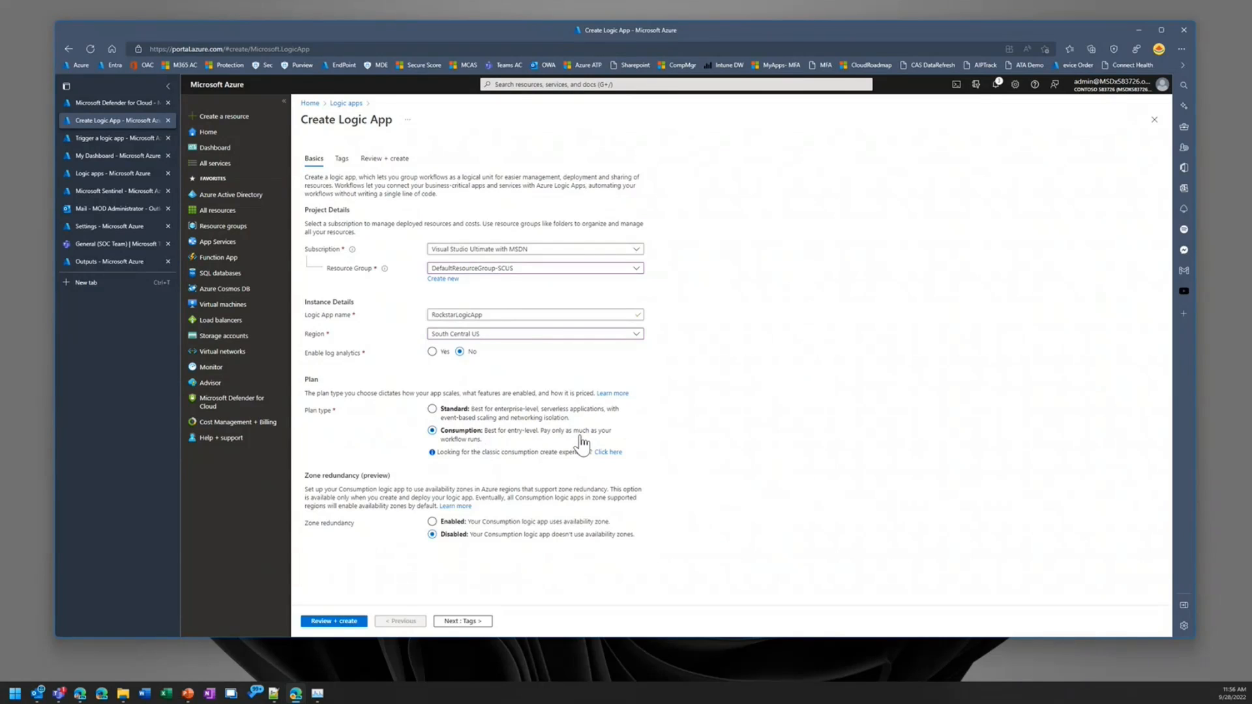
Step: Keep zone redundancy disabled, review the RockstarLogicApp settings and create the logic app
click(432, 535)
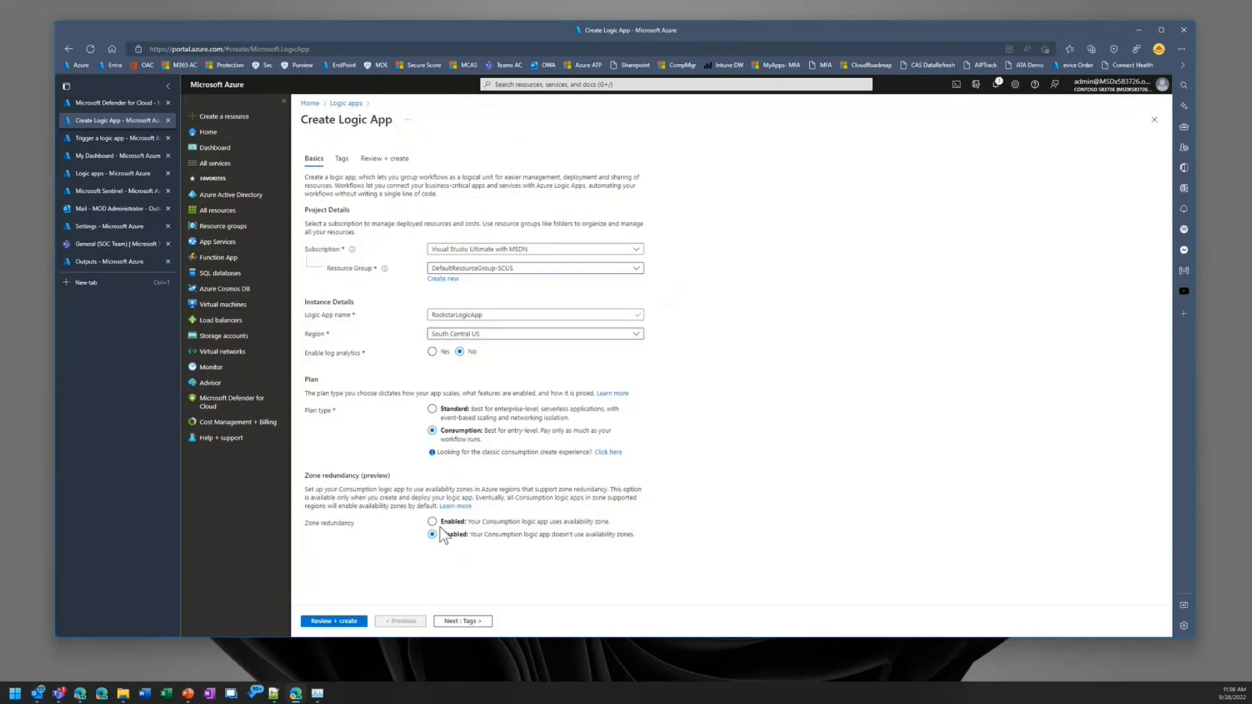
click(349, 622)
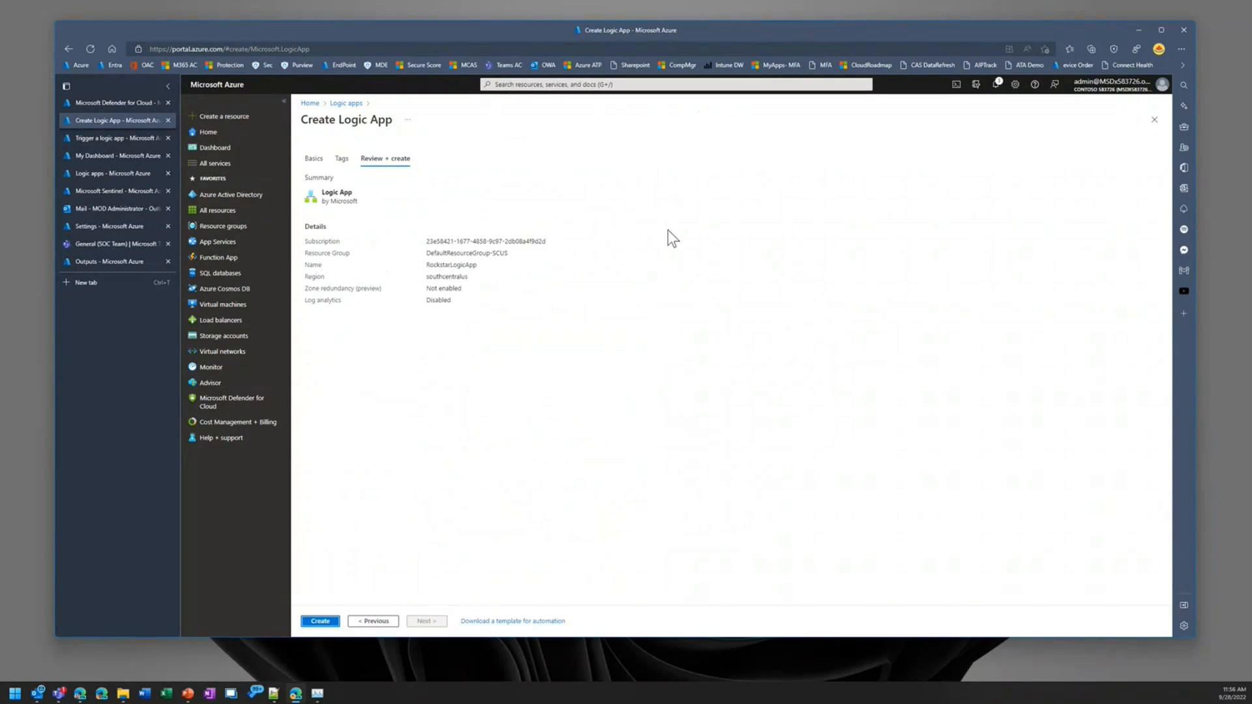
click(322, 621)
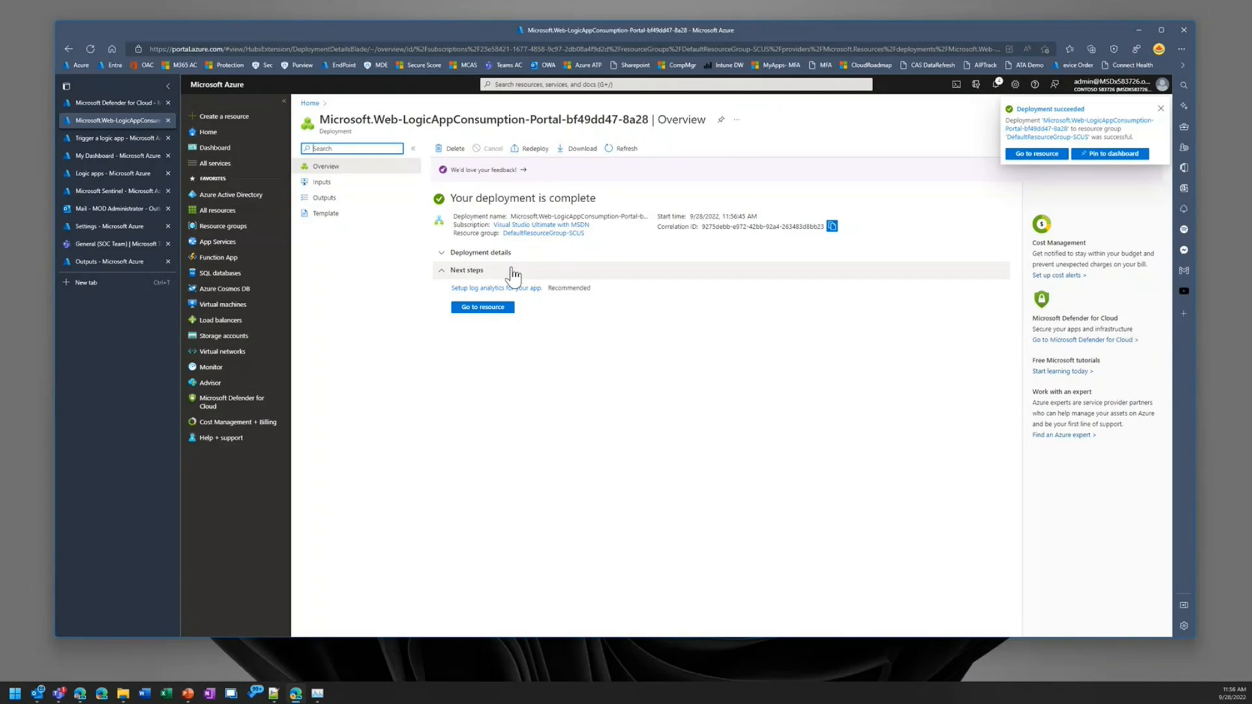
Step: Open the newly deployed RockstarLogicApp resource and look through the common triggers and templates offered in its designer
click(485, 309)
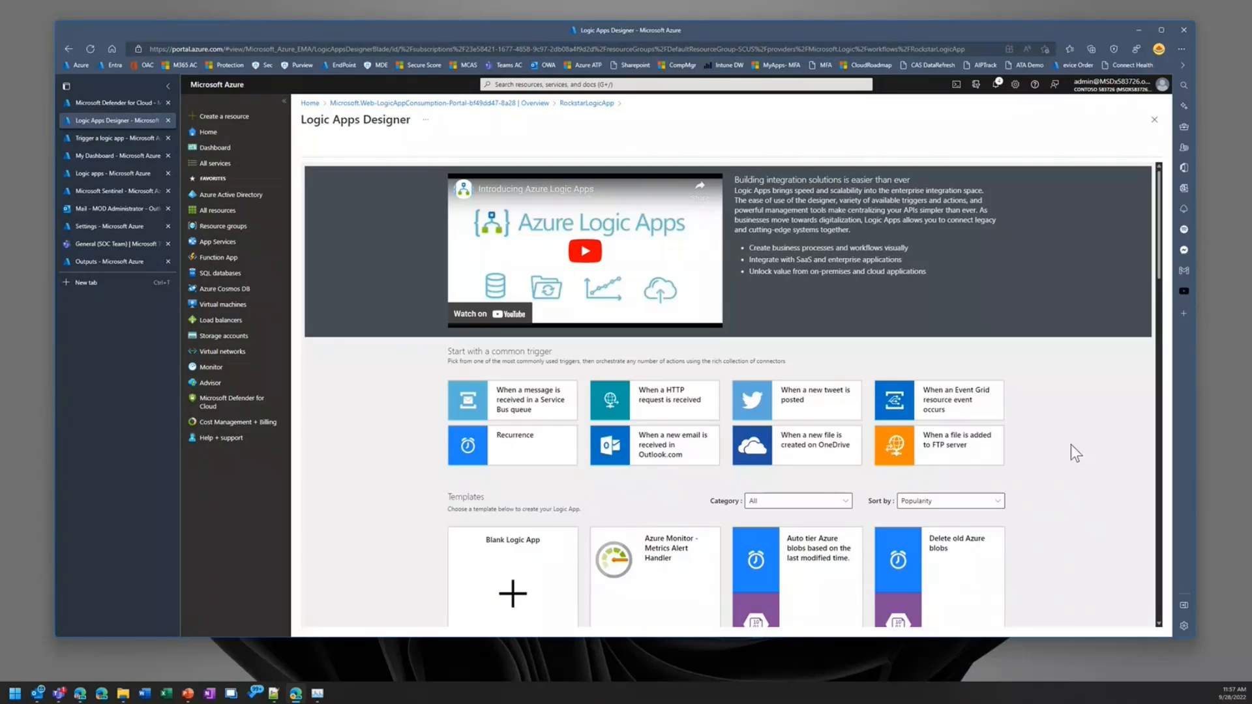
scroll(1051, 464, down, 3)
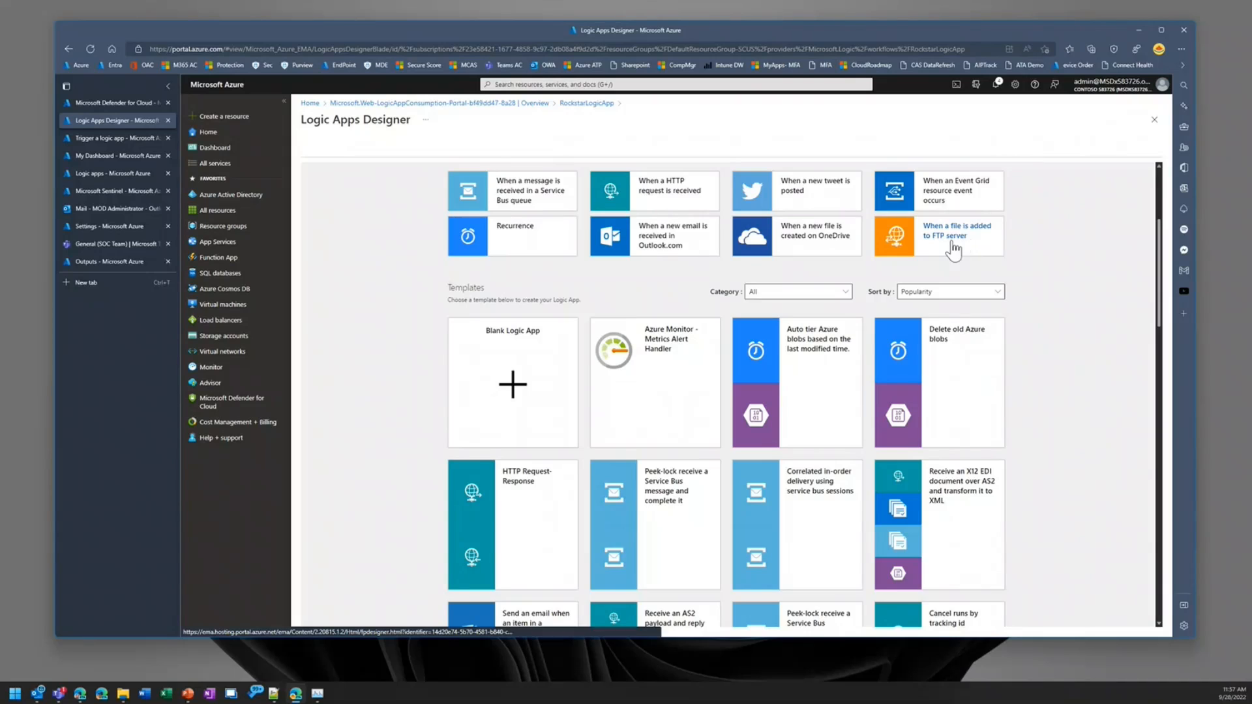
scroll(1053, 261, down, 3)
scroll(1070, 319, up, 5)
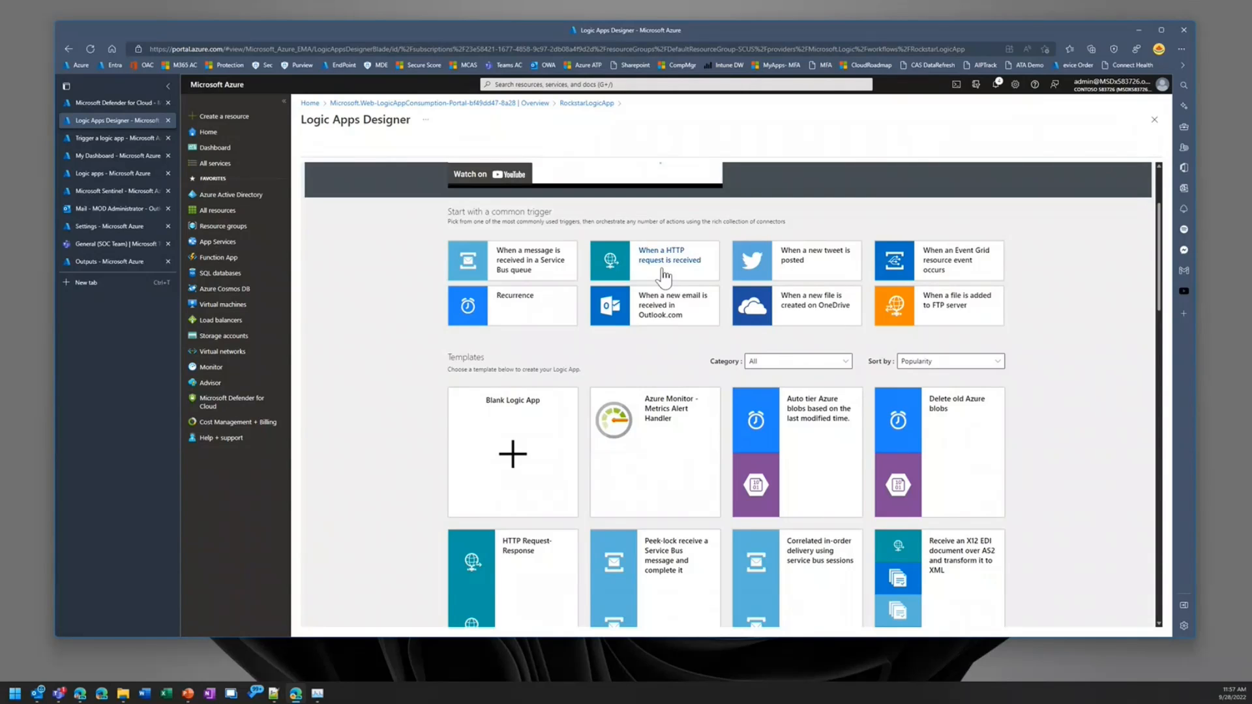
scroll(663, 277, down, 3)
scroll(554, 254, up, 1)
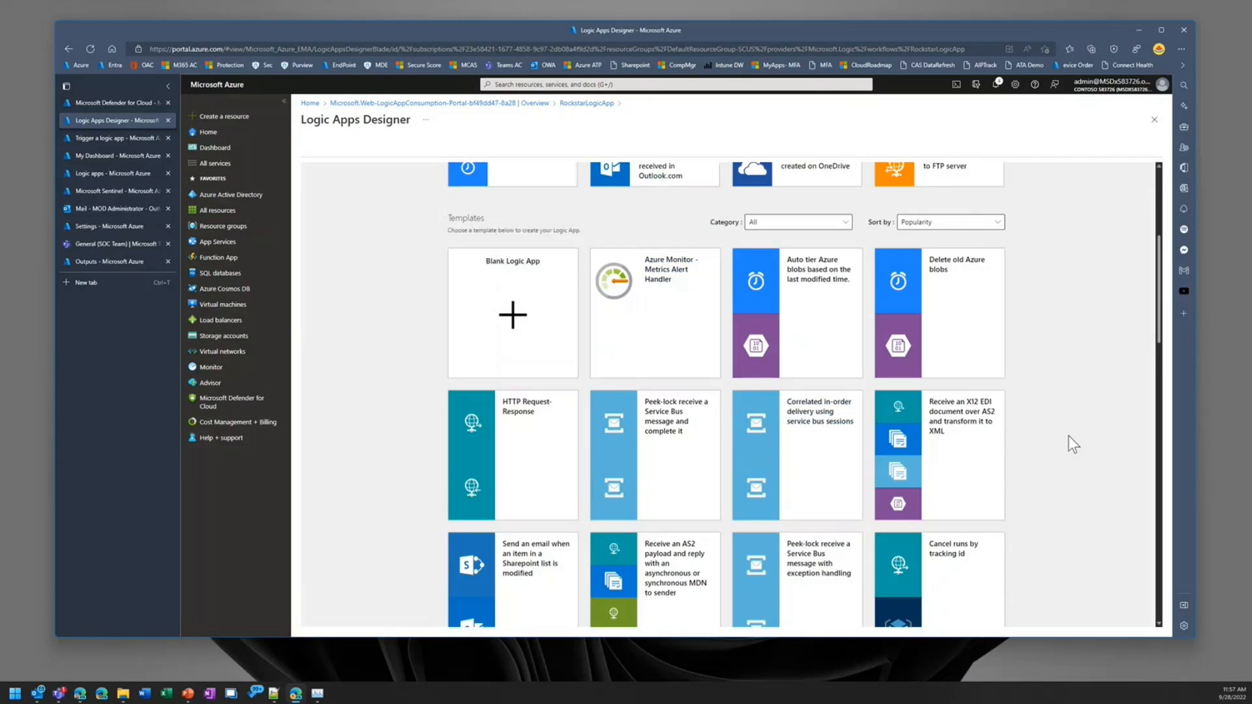
scroll(1068, 436, down, 1)
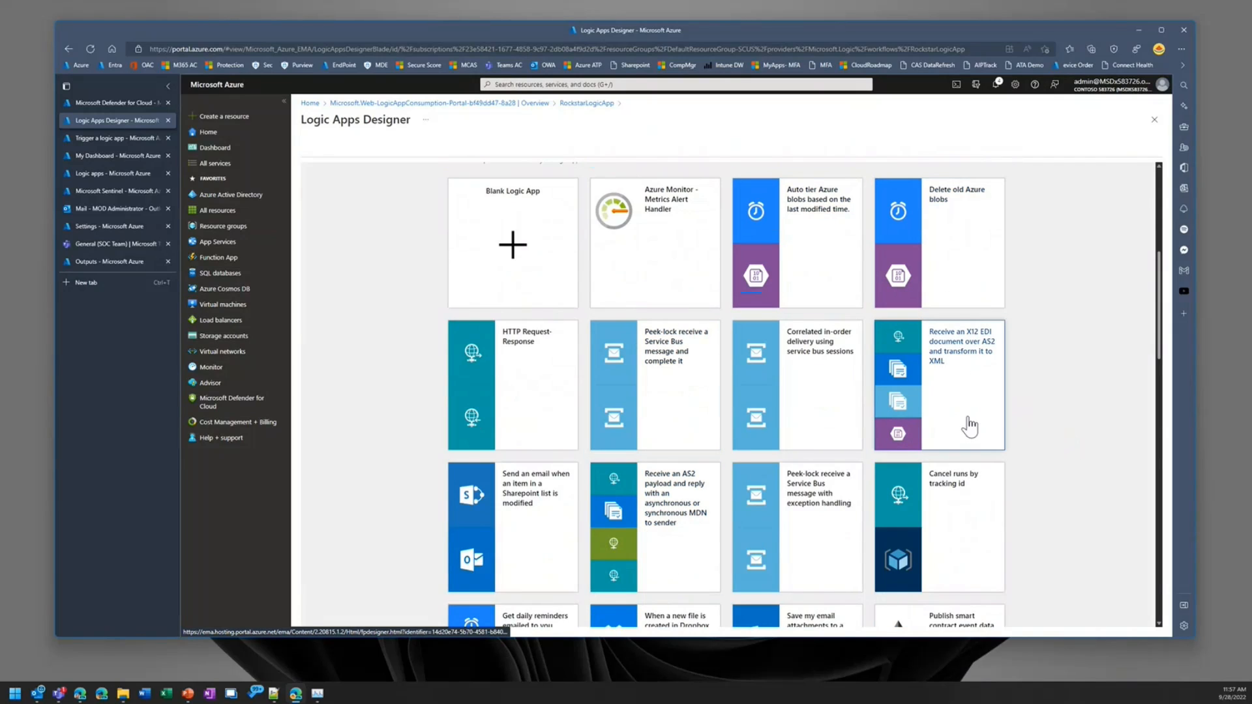
scroll(1019, 425, down, 1)
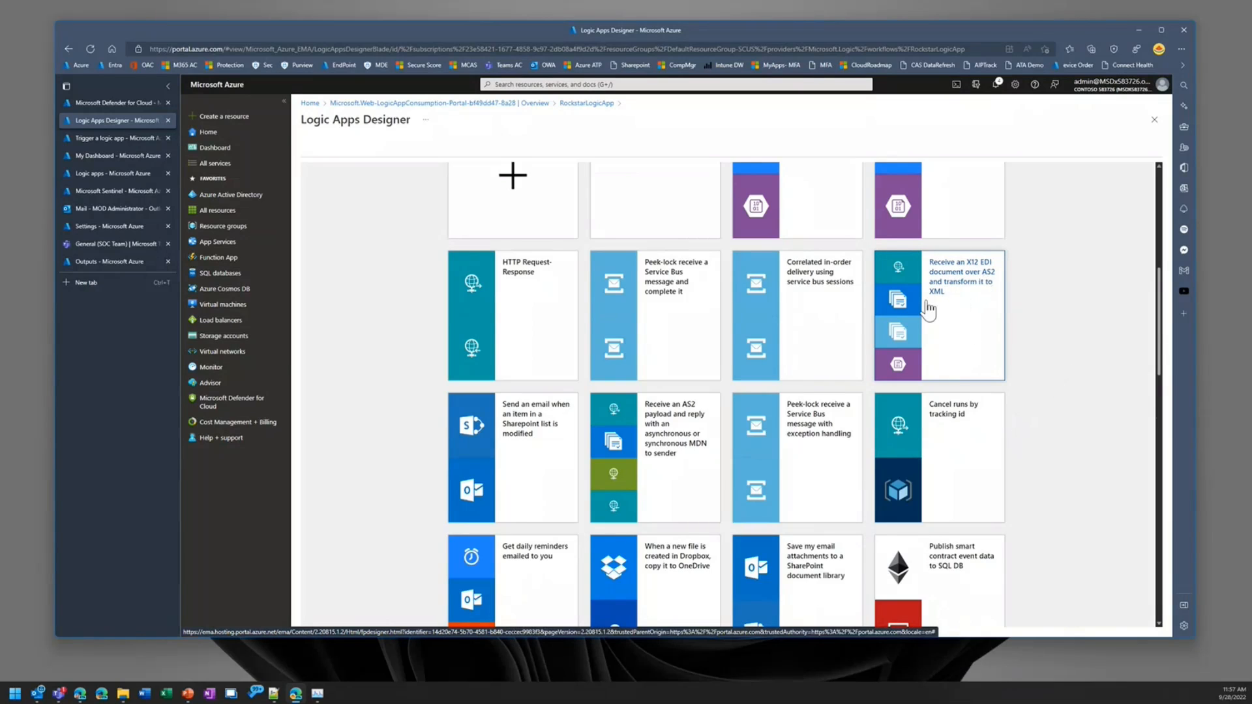
scroll(1039, 367, down, 1)
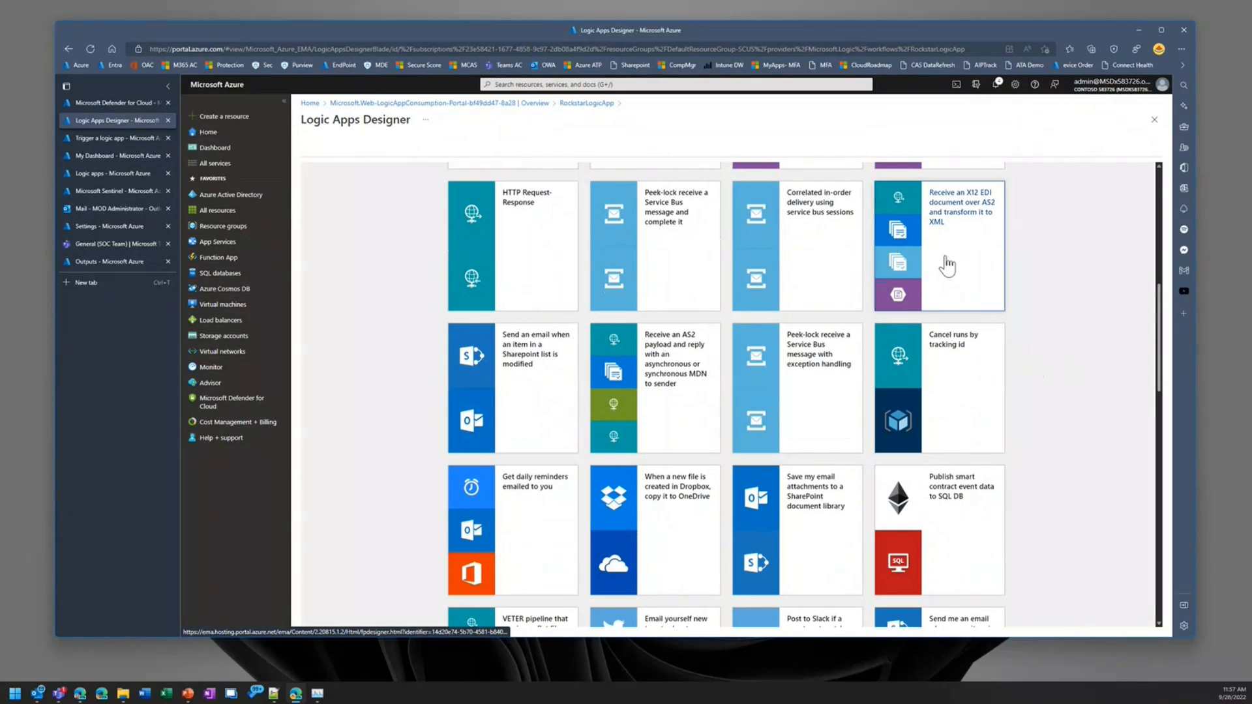
scroll(978, 280, down, 4)
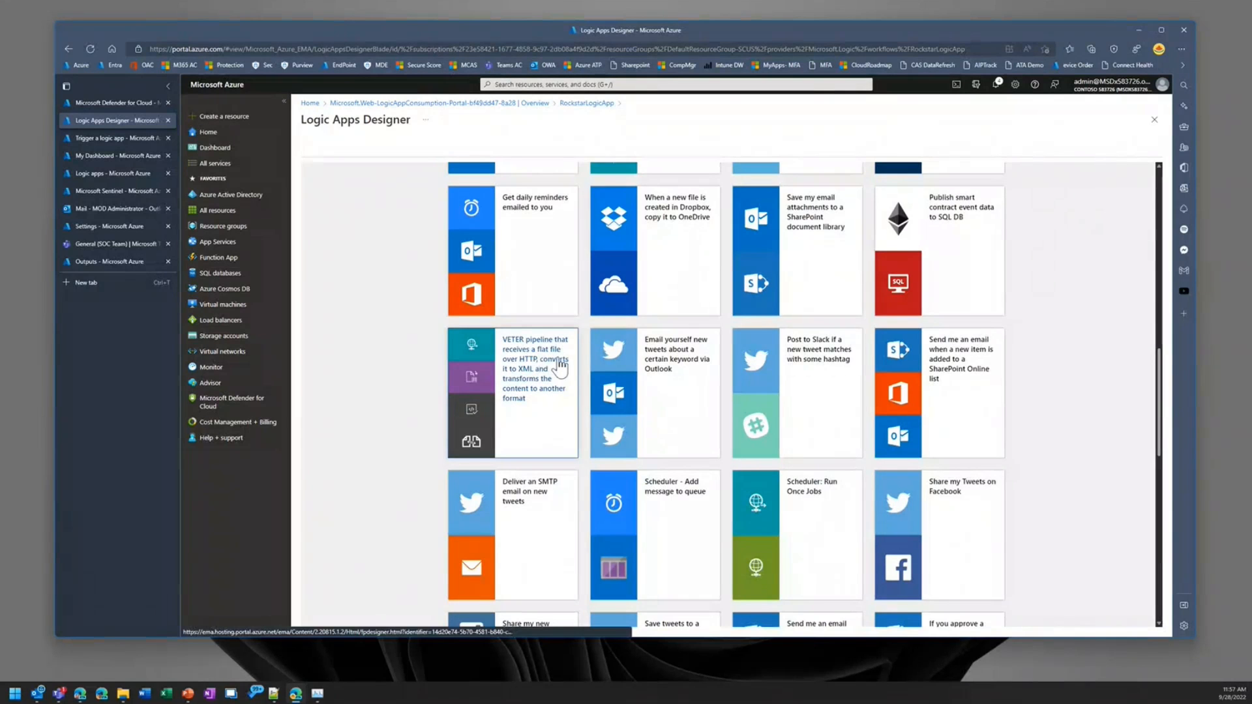
scroll(793, 435, down, 1)
scroll(793, 435, down, 4)
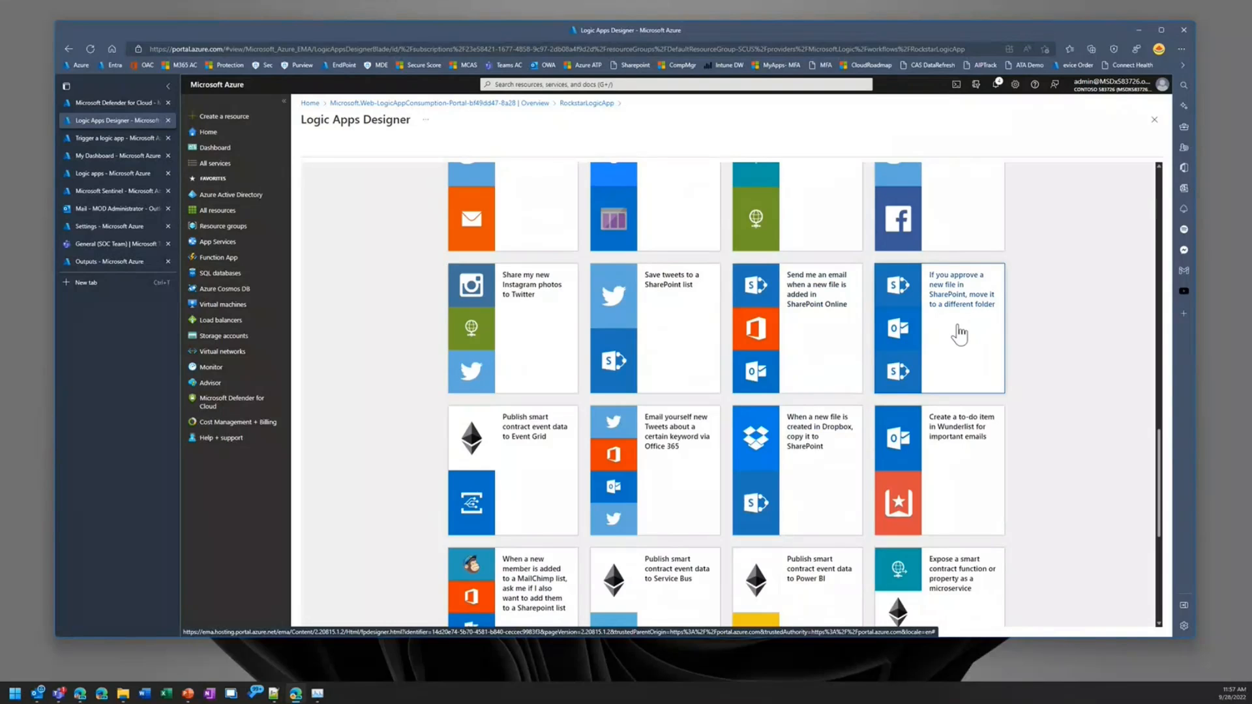
scroll(960, 340, down, 5)
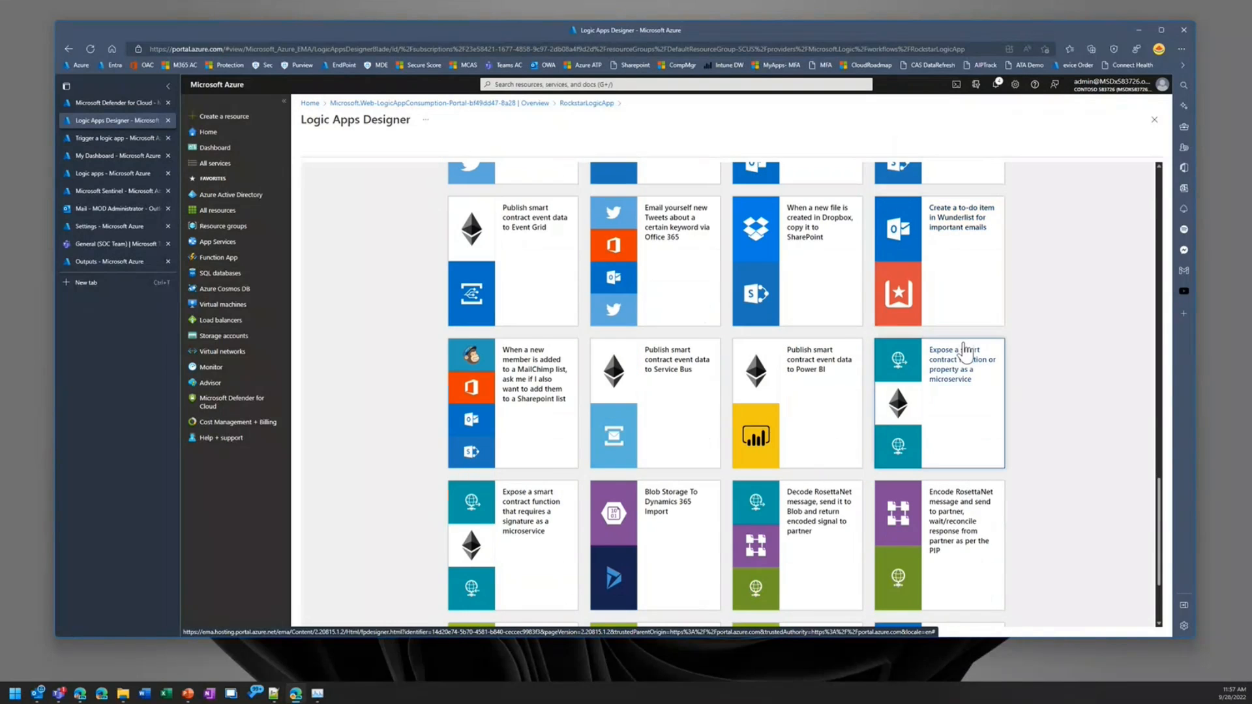
scroll(852, 438, up, 10)
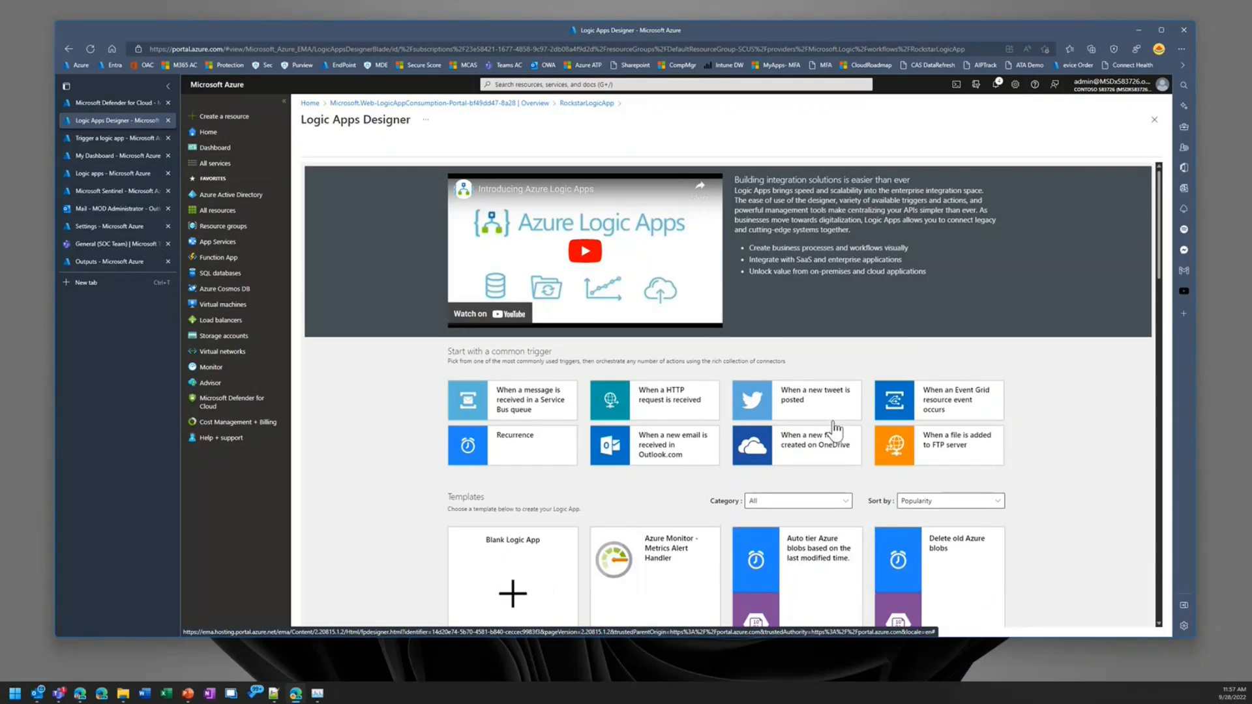
Step: Filter the logic app templates to the Security category and view the matching templates
click(792, 503)
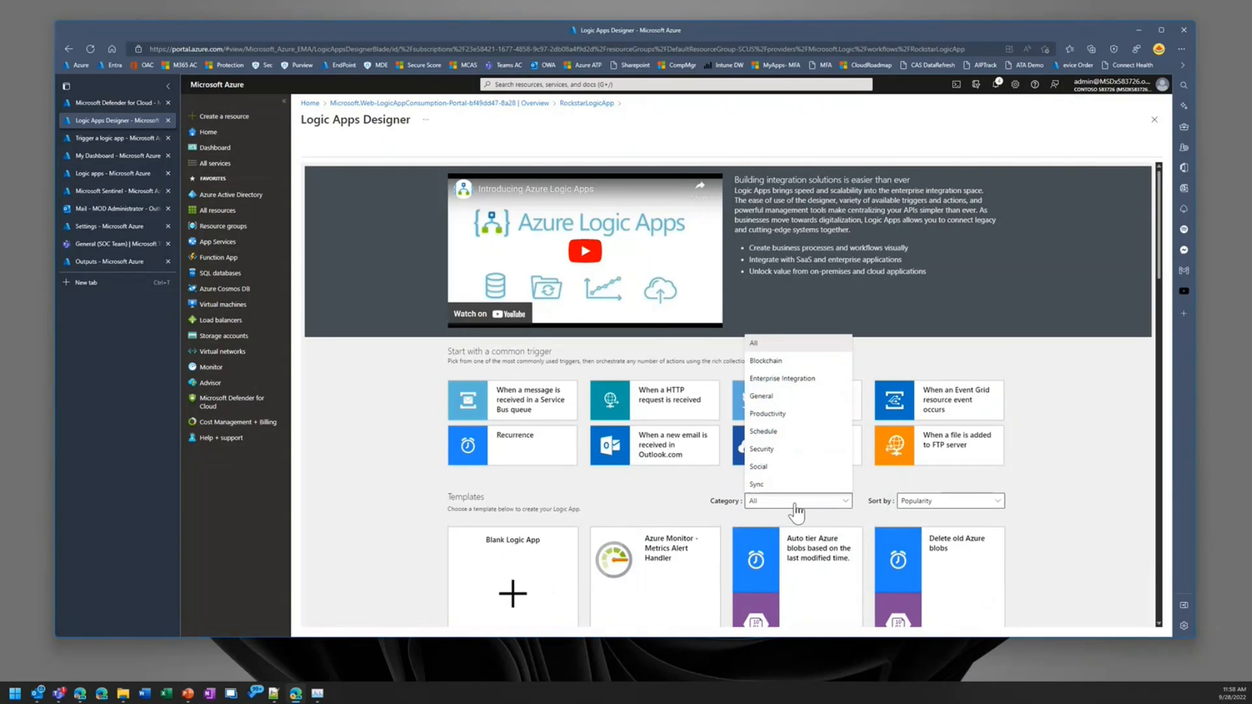
click(782, 451)
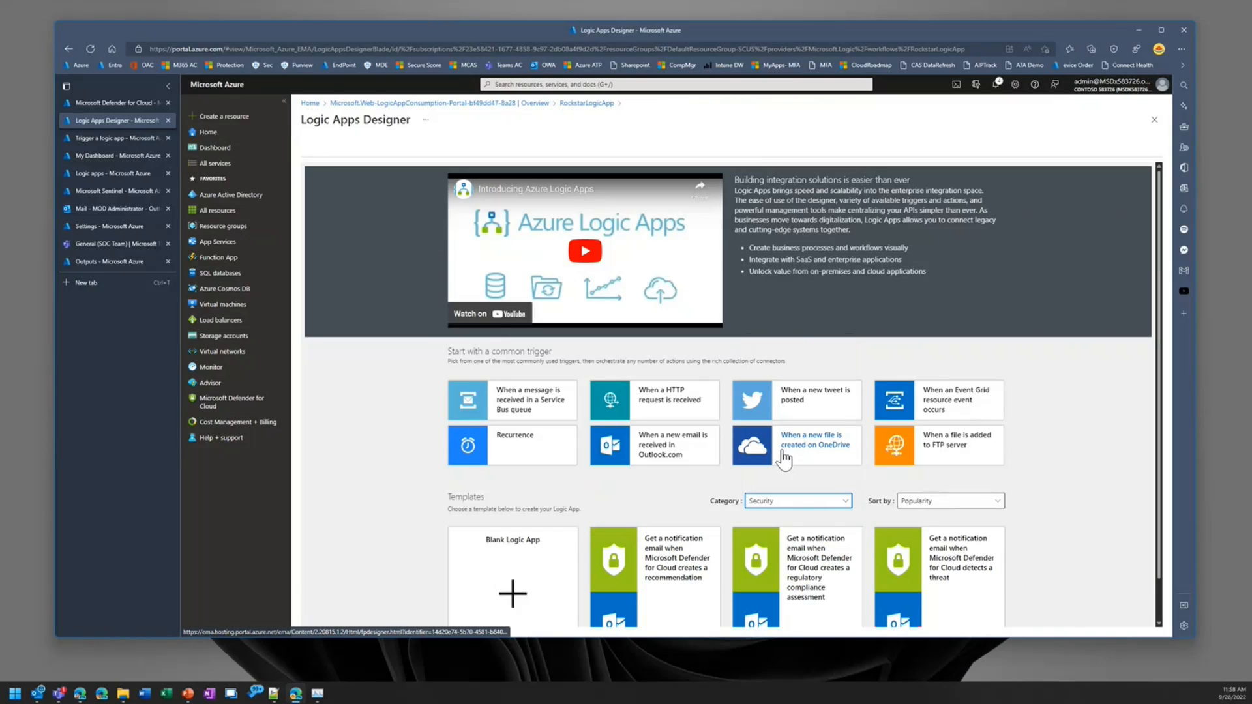
scroll(1050, 450, down, 1)
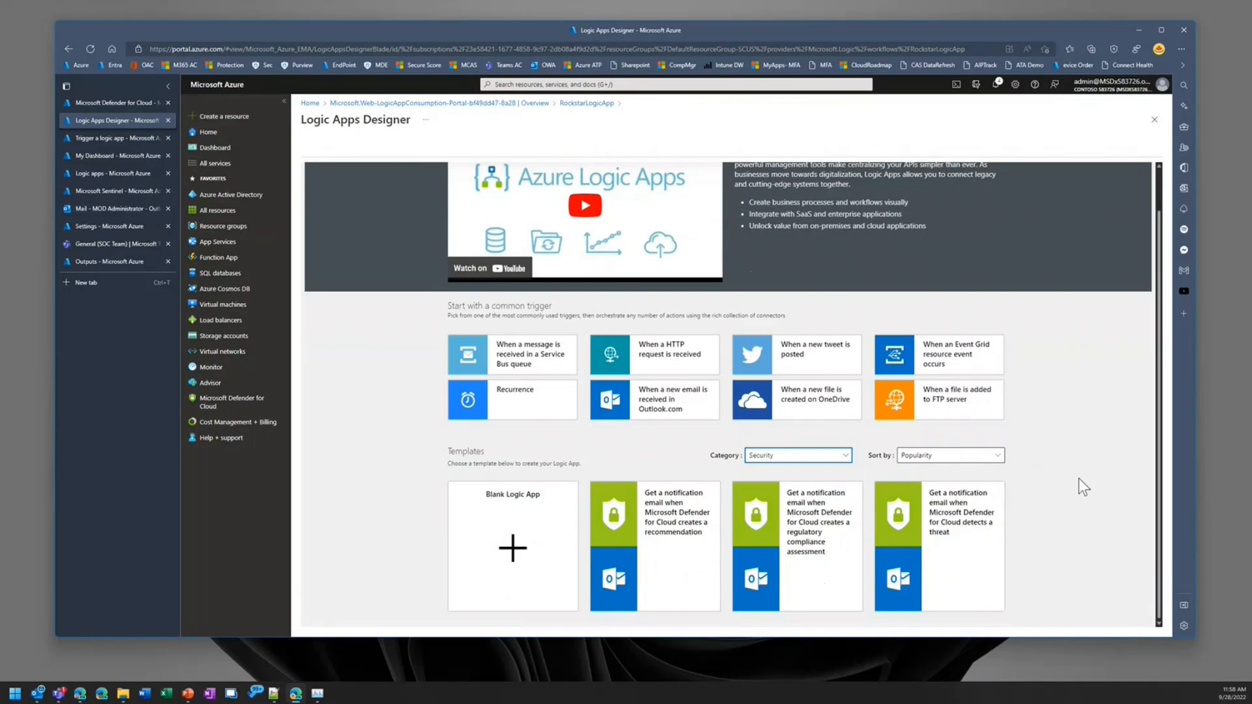
key(alt+Tab)
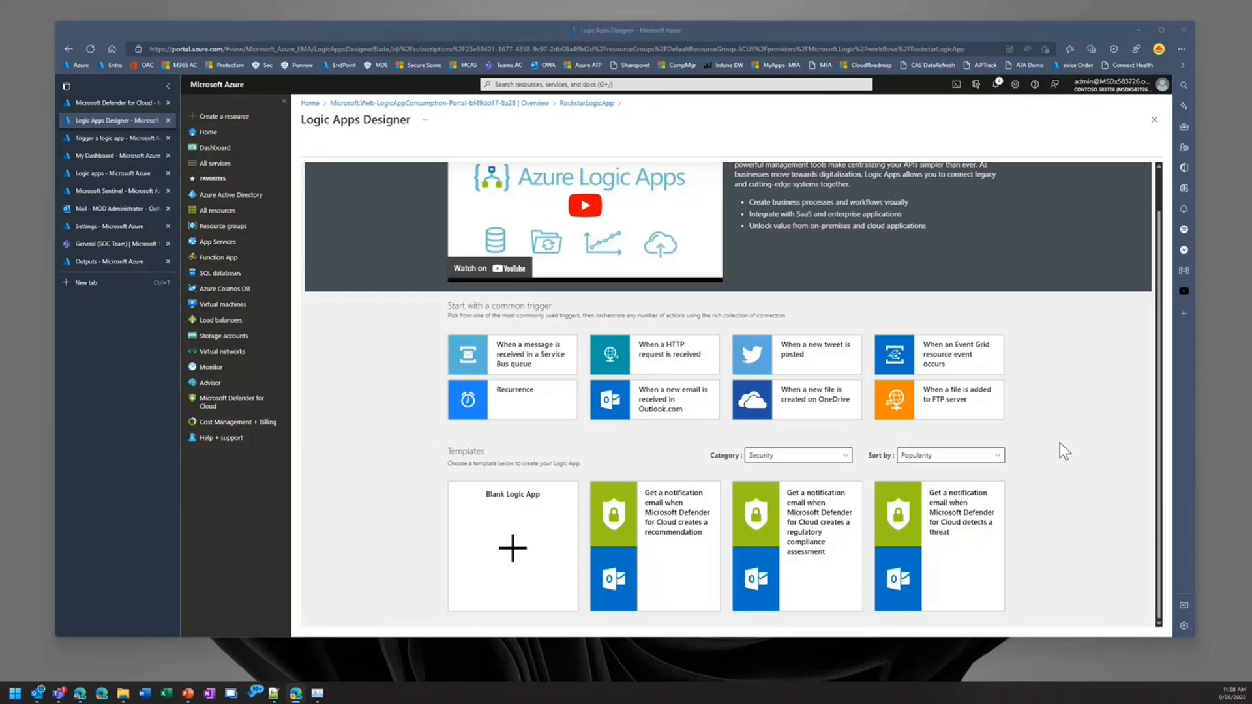
key(super+Tab)
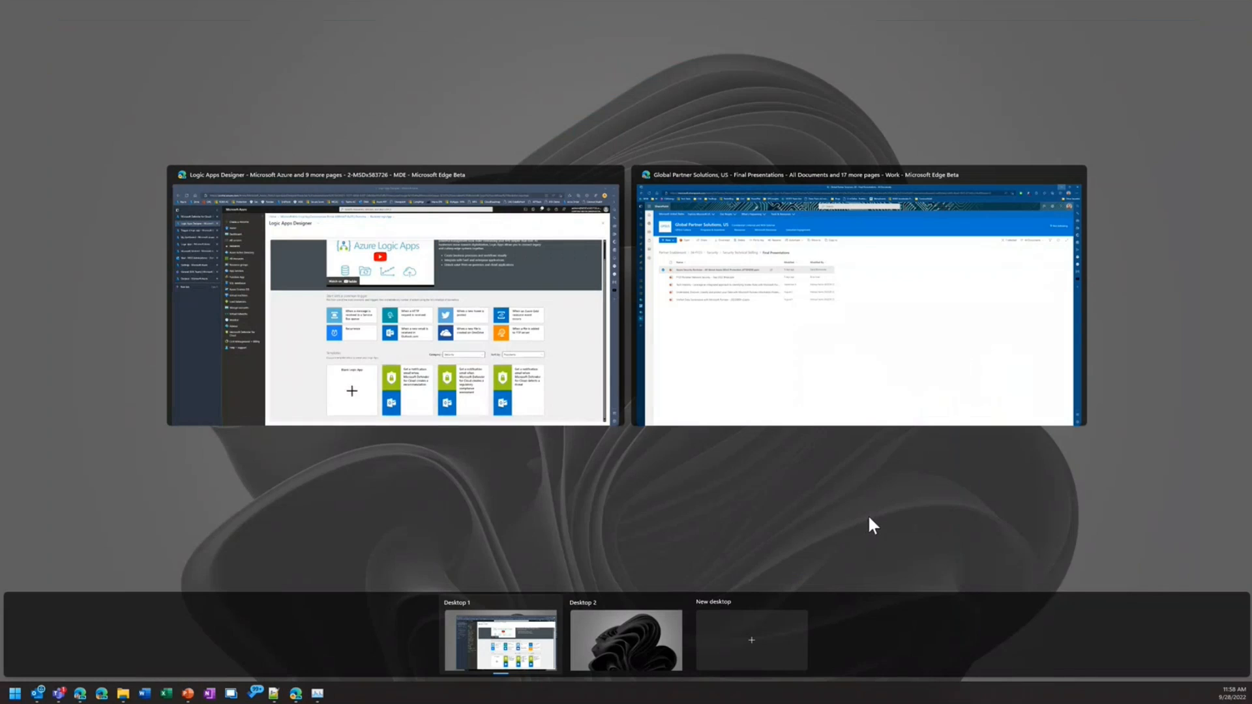
click(867, 520)
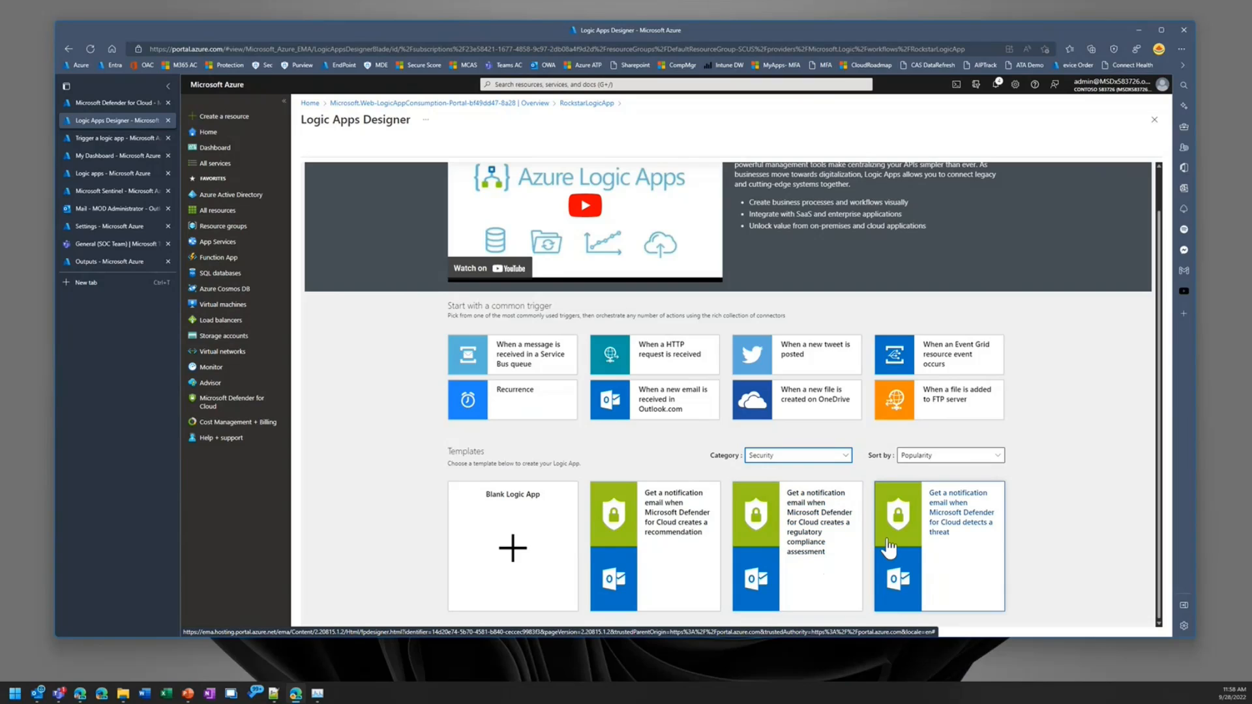
Step: Use the "Get a notification email when Microsoft Defender for Cloud detects a threat" template and accept its Office 365 Outlook and Defender alert connections
click(953, 522)
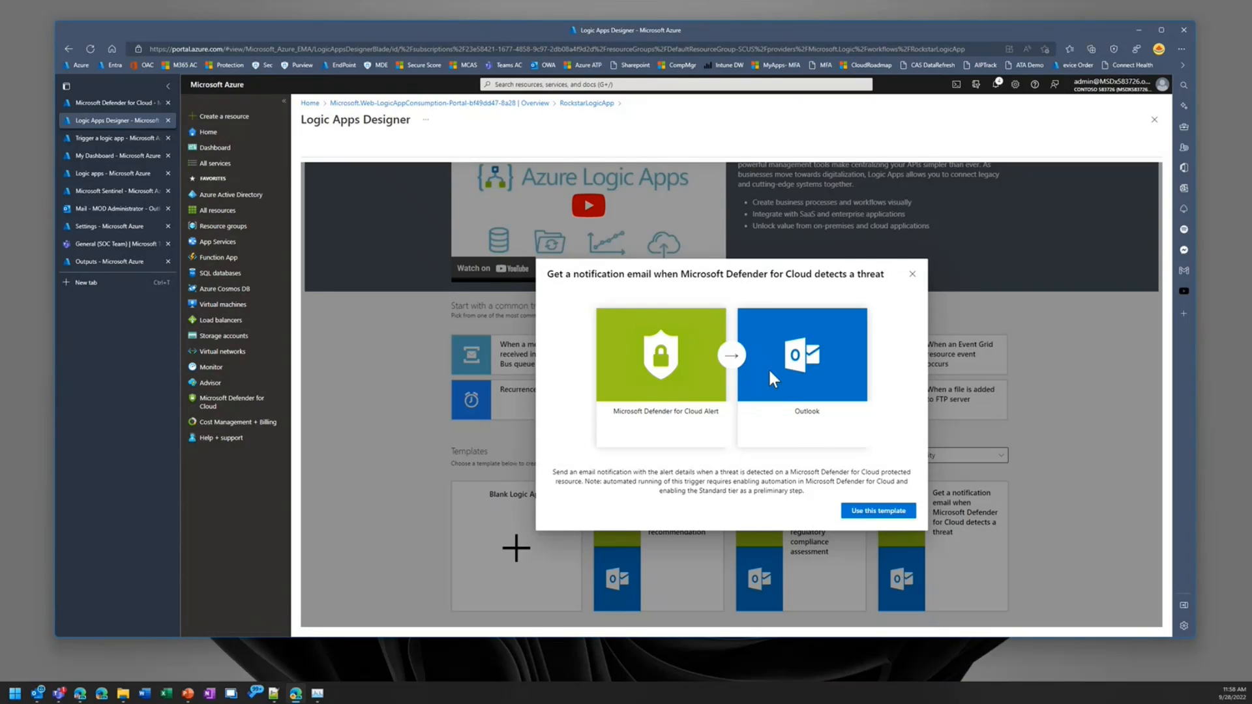
click(887, 512)
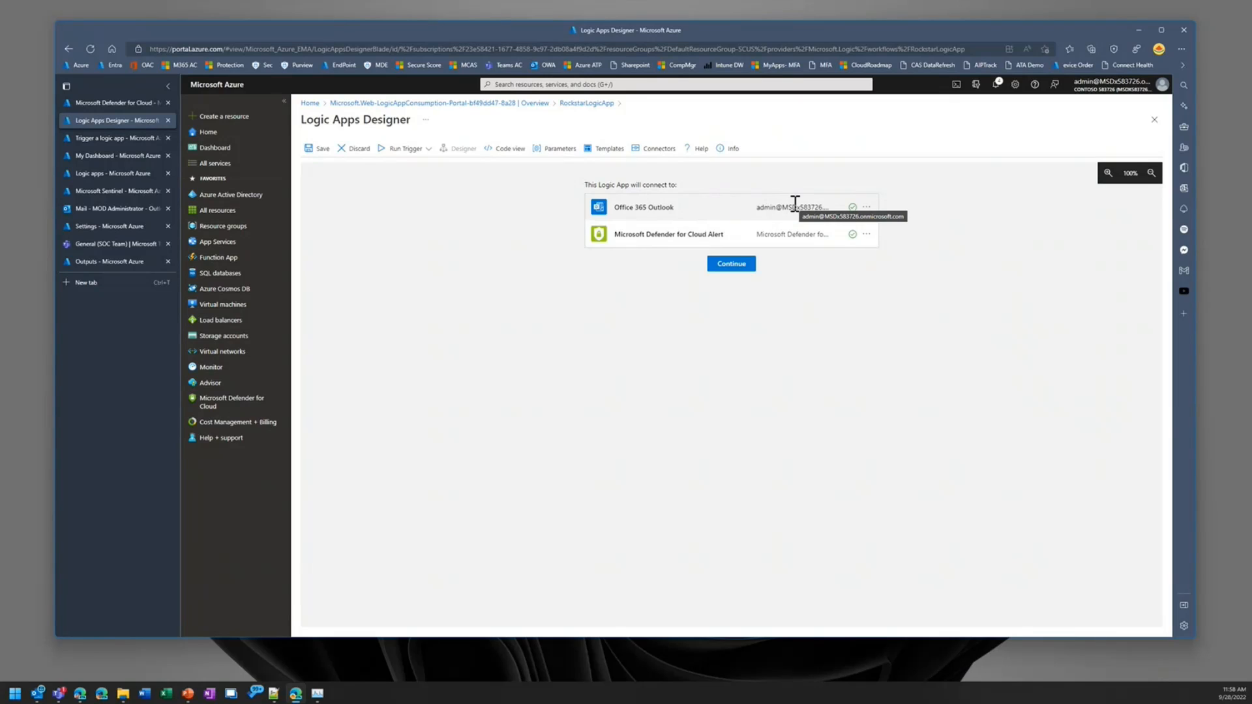
click(730, 264)
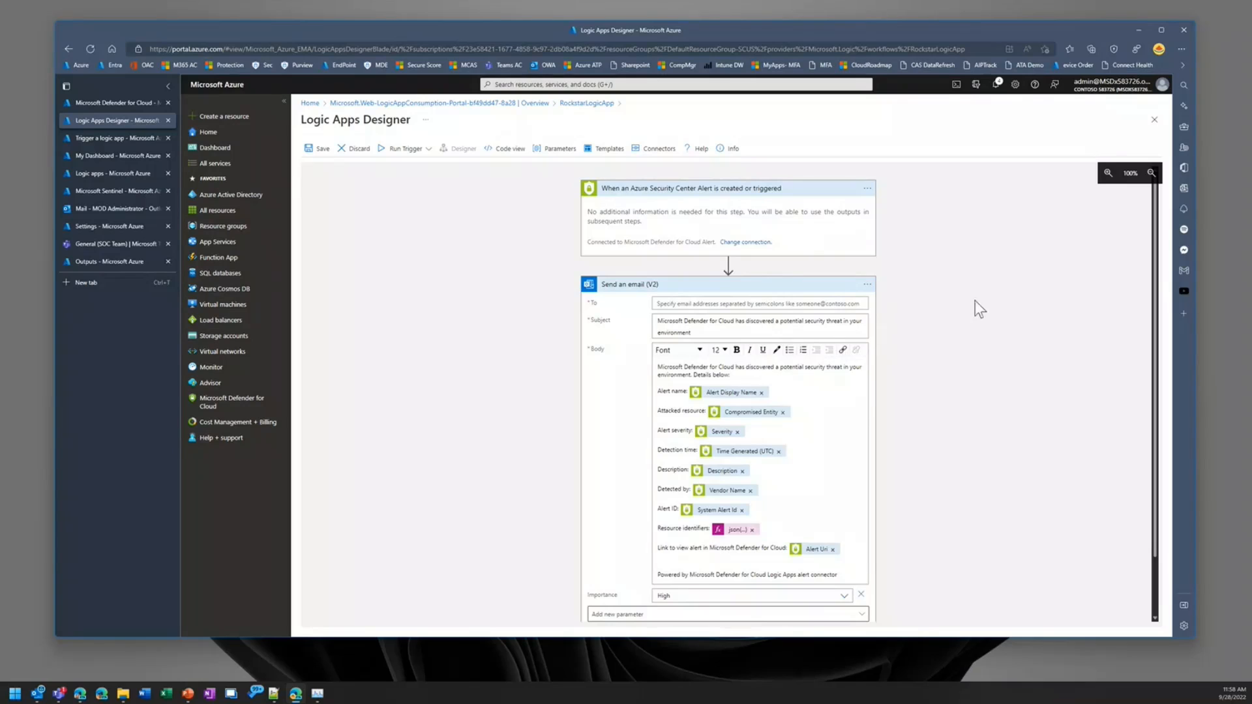
Step: Review the template's alert trigger and the Send an email (V2) fields, leaving both workflow cards collapsed
scroll(924, 315, down, 2)
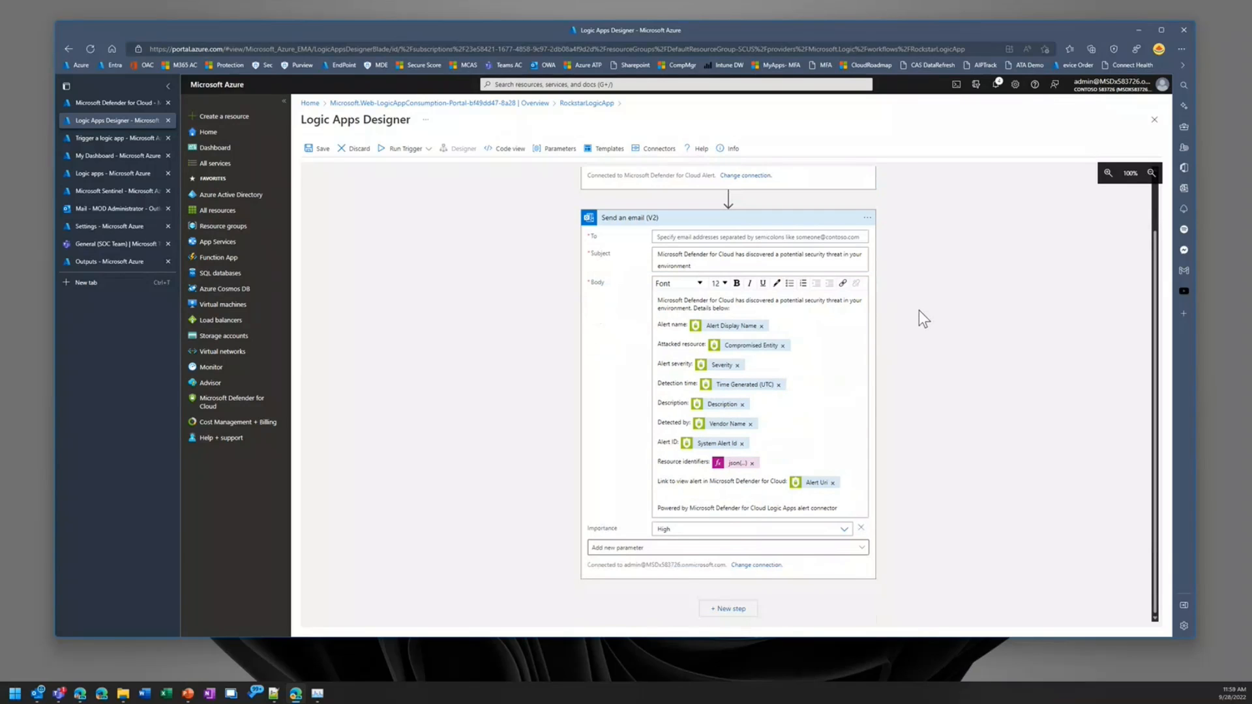
scroll(918, 310, up, 2)
click(753, 287)
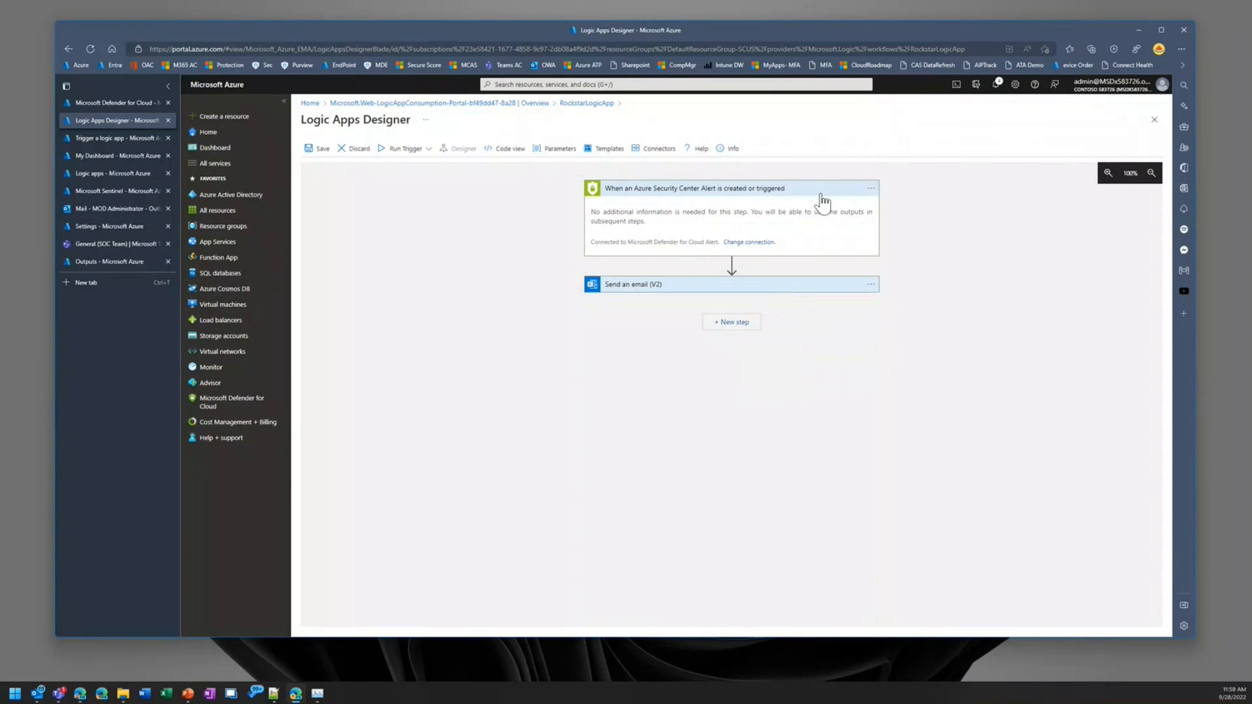
click(767, 190)
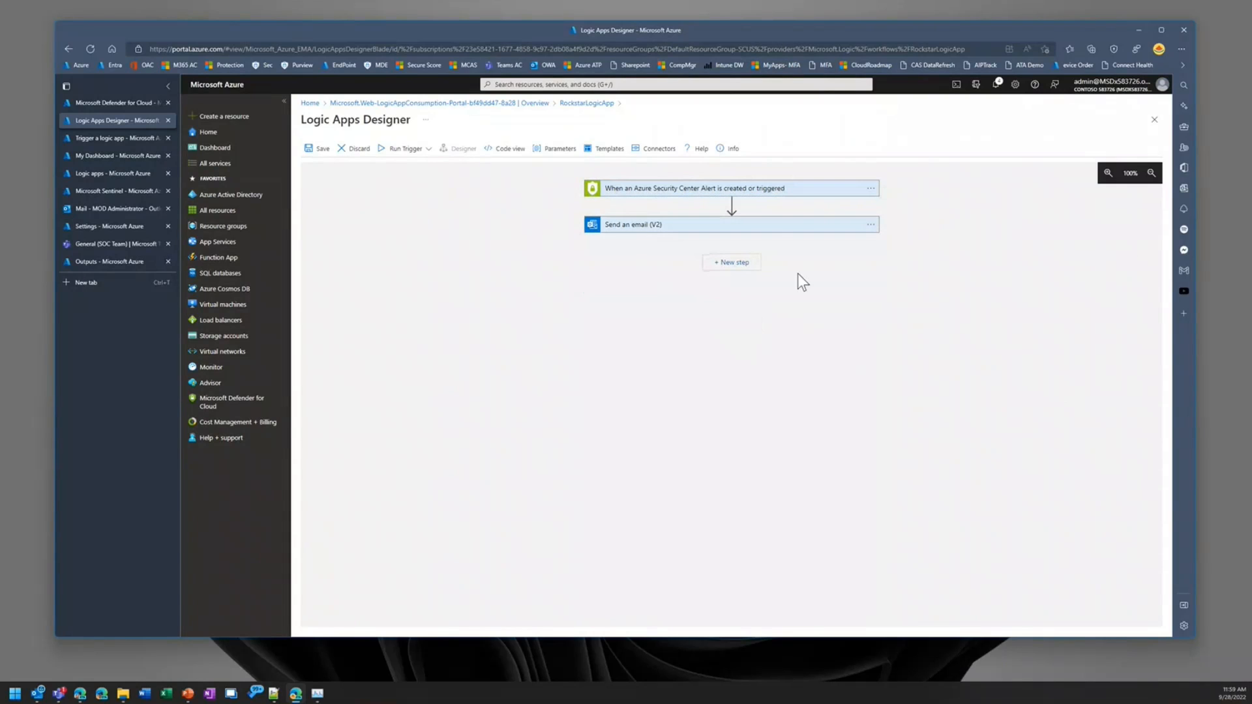
click(768, 227)
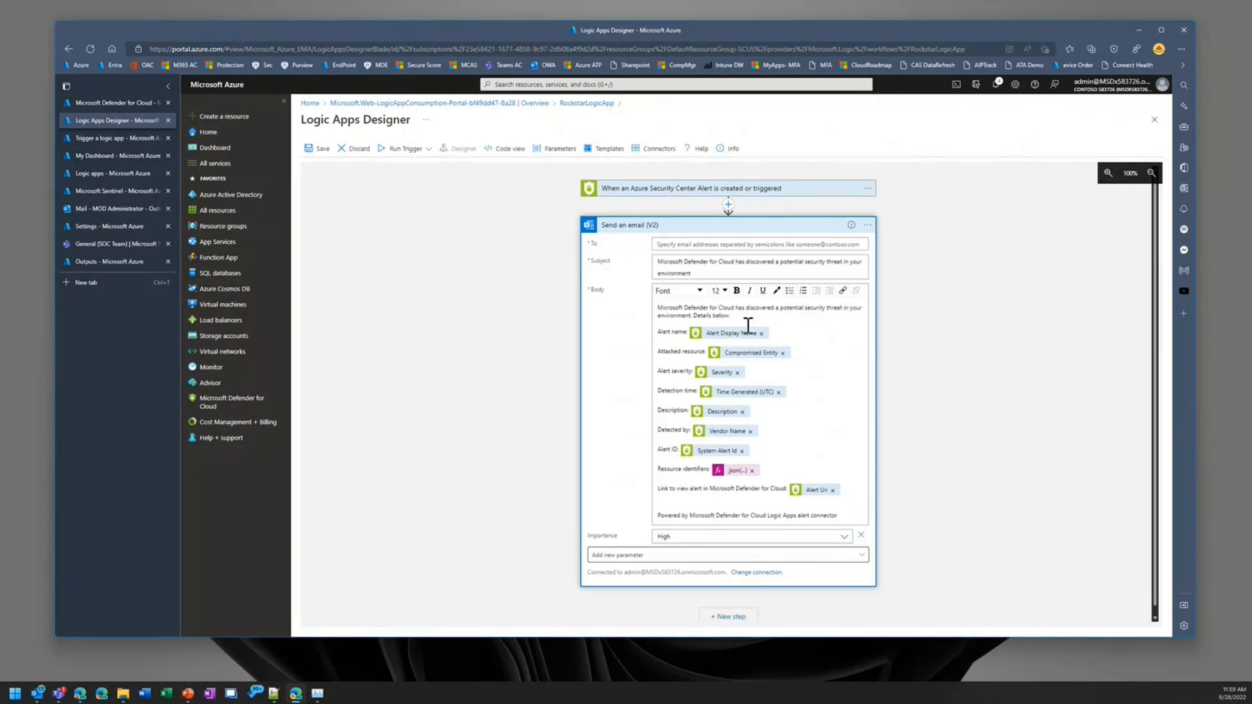
click(735, 227)
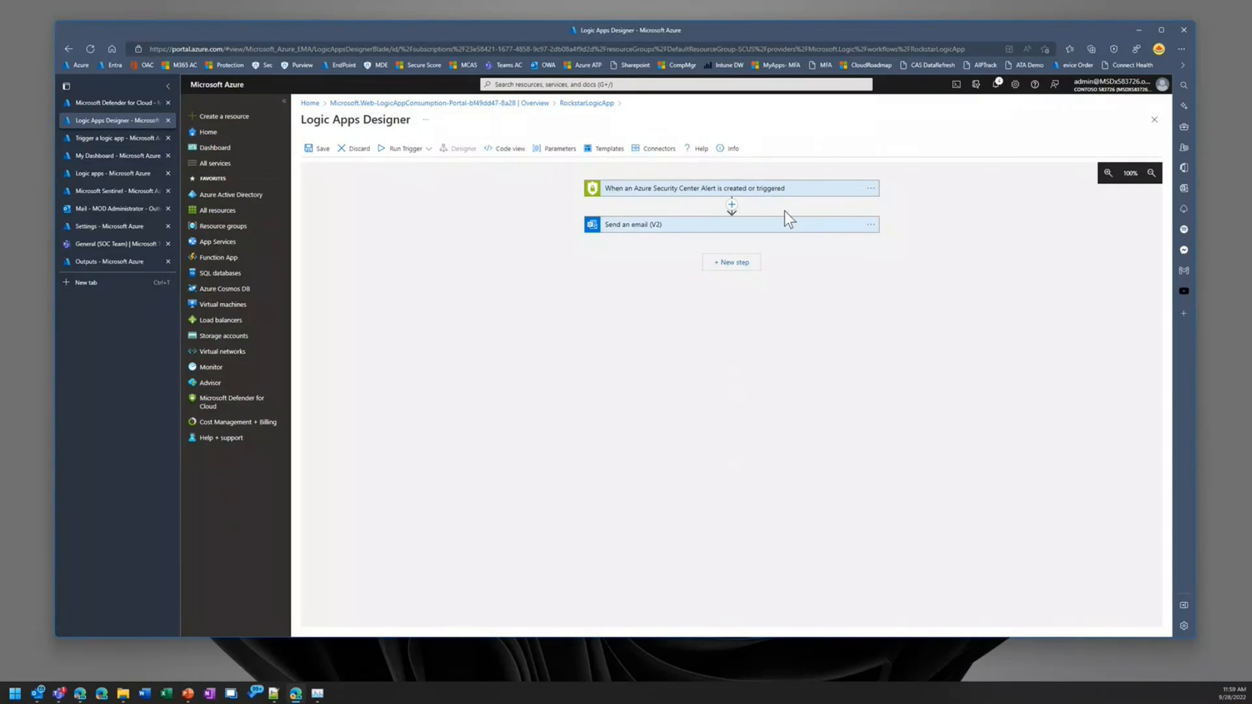
Step: Add a Microsoft Teams "Post message in a chat or channel" action after the Send an email (V2) step
click(734, 264)
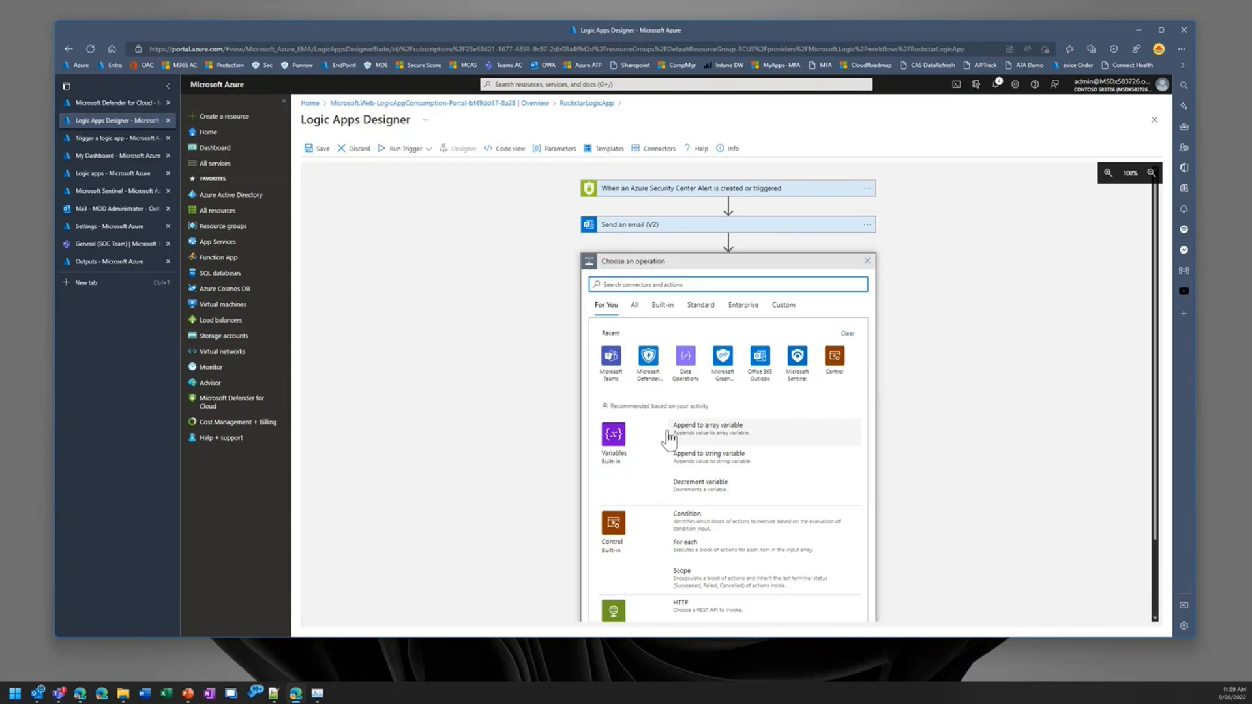
click(604, 359)
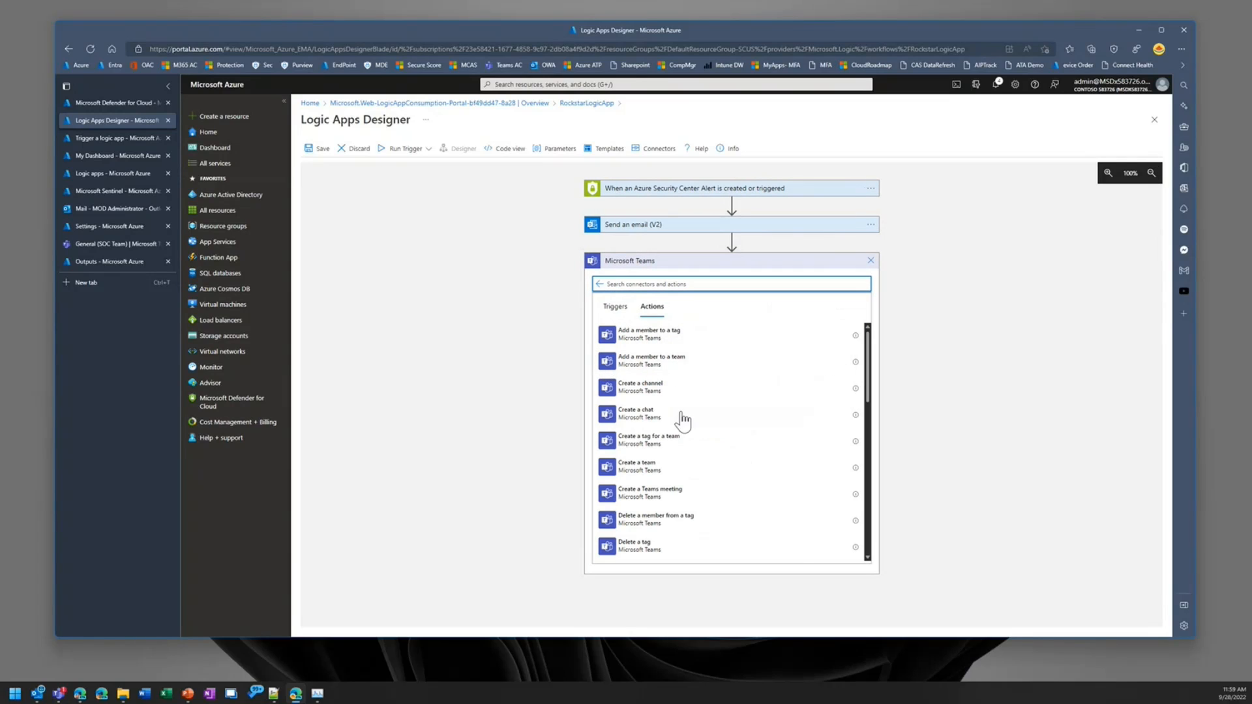
scroll(696, 487, down, 2)
scroll(697, 488, down, 5)
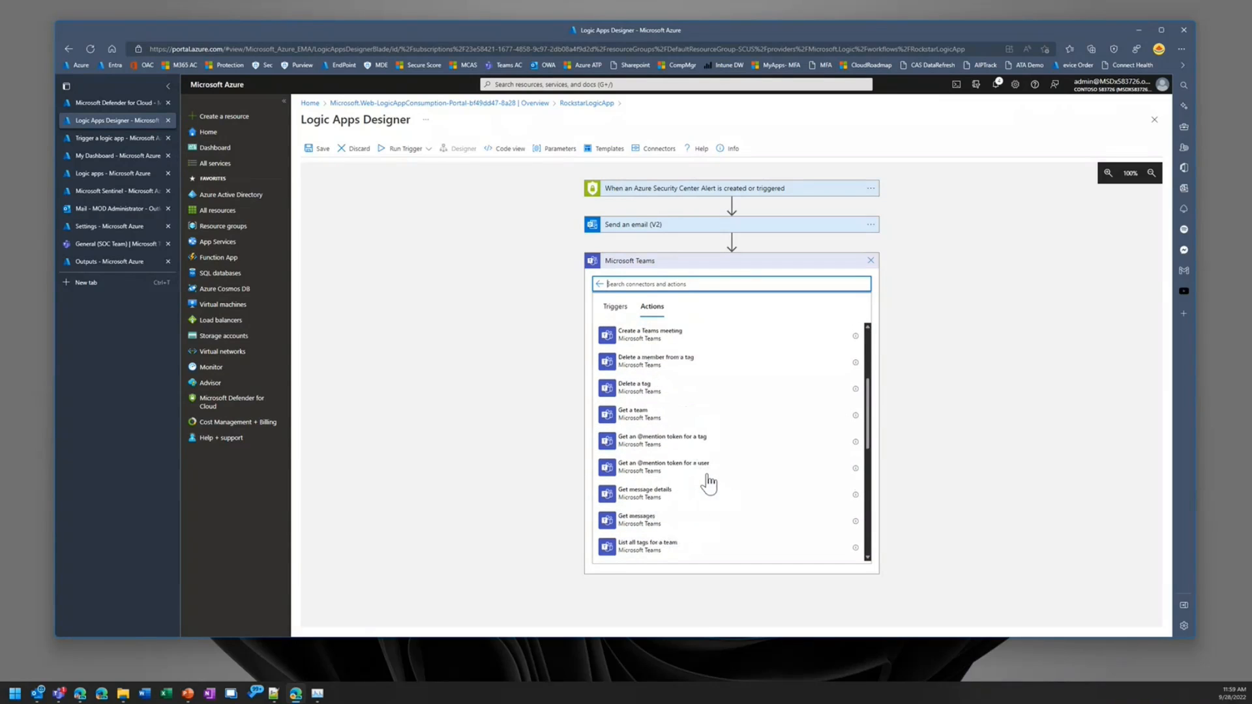
scroll(717, 481, down, 3)
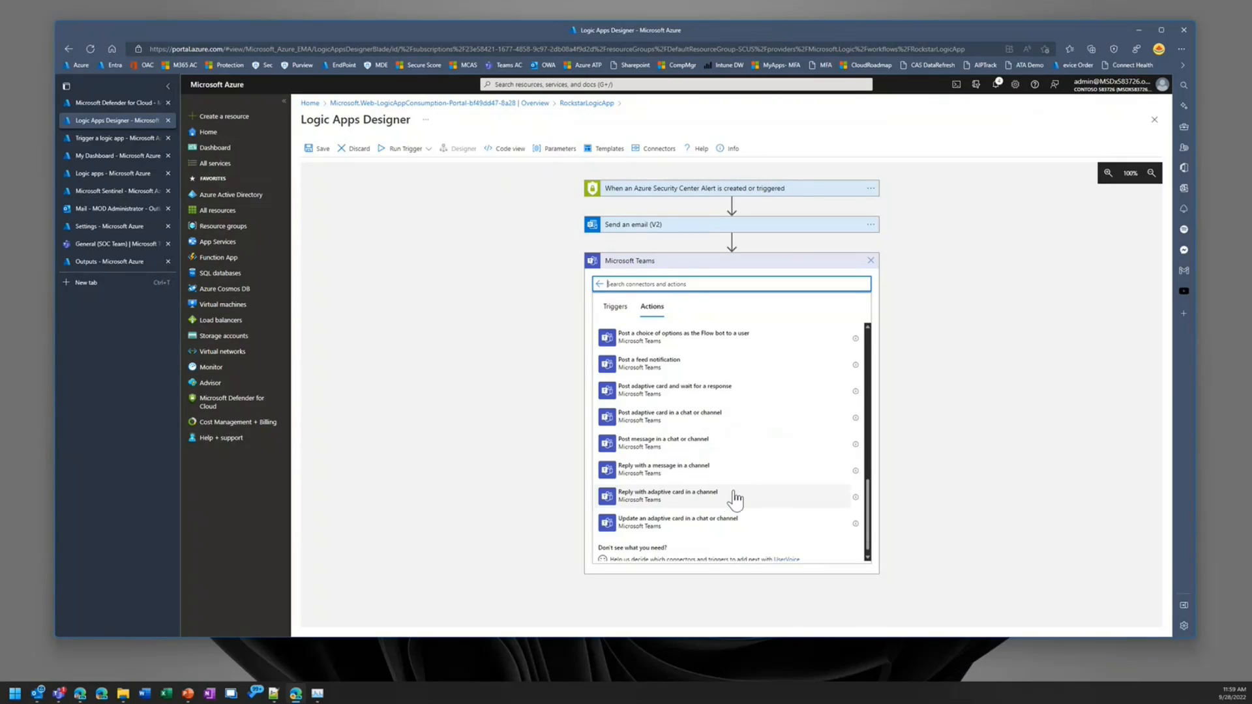
scroll(731, 502, up, 3)
scroll(737, 501, up, 3)
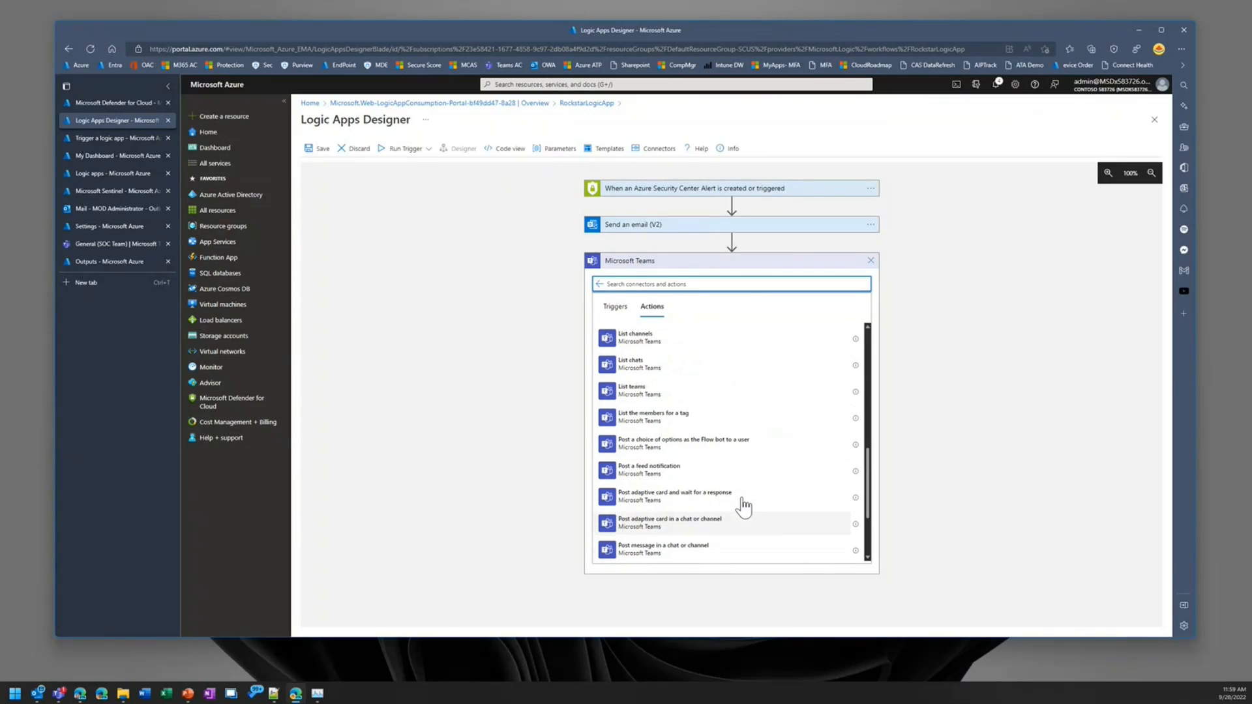
scroll(750, 502, up, 2)
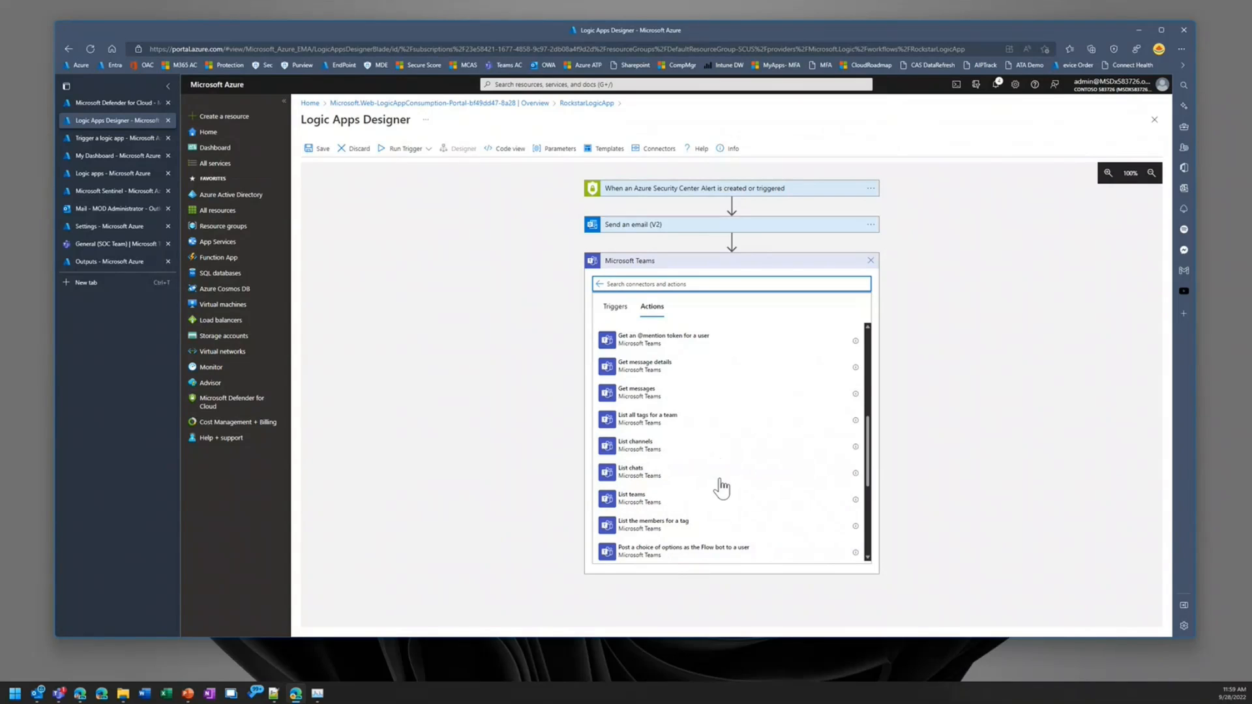
scroll(717, 483, up, 1)
scroll(641, 442, up, 8)
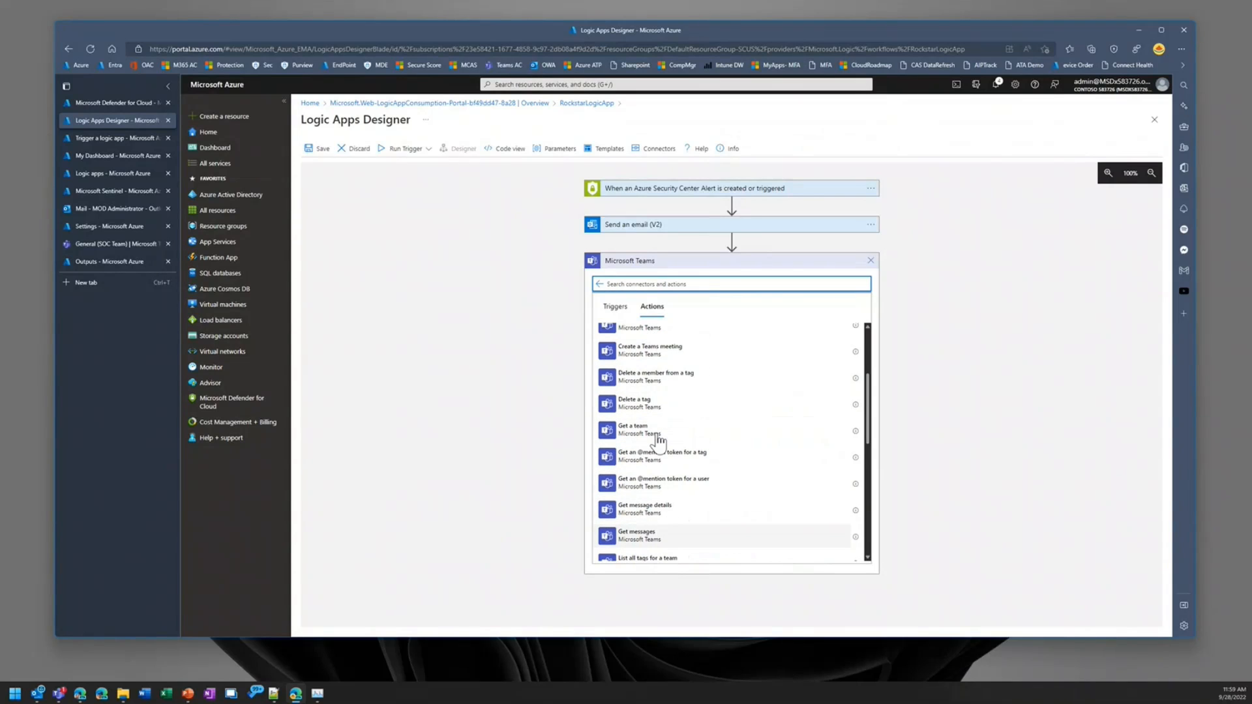
scroll(683, 437, down, 12)
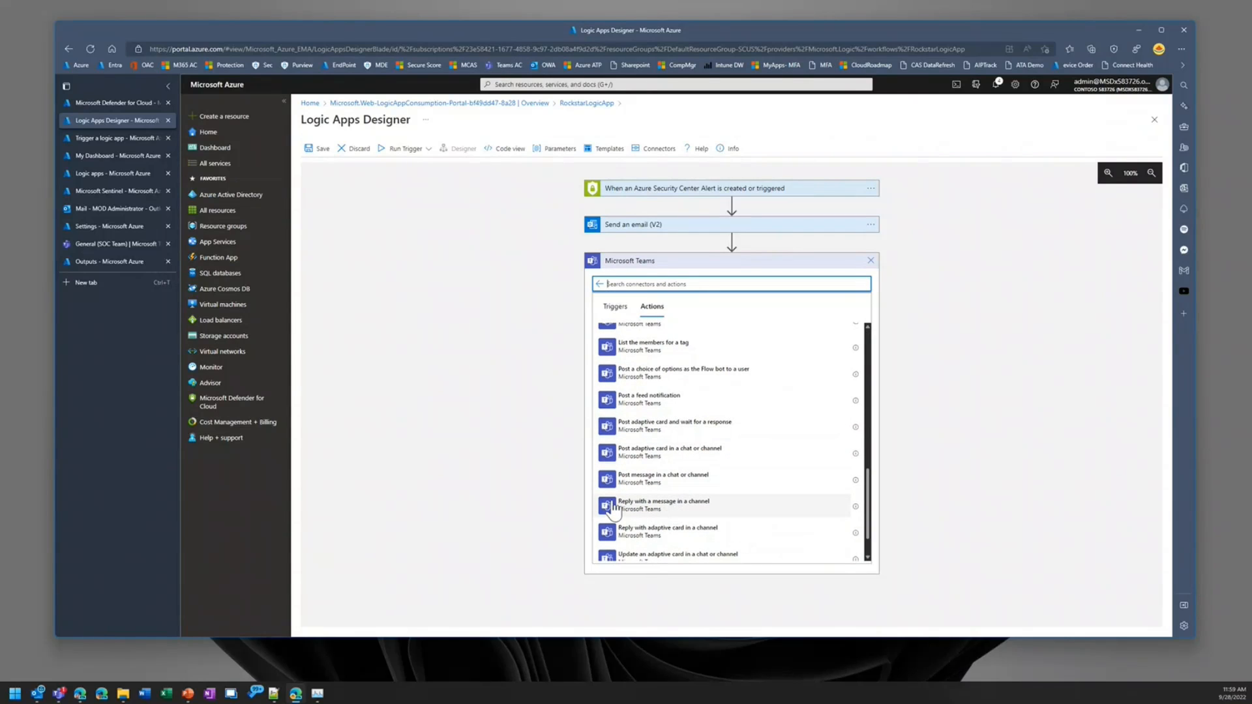
click(685, 481)
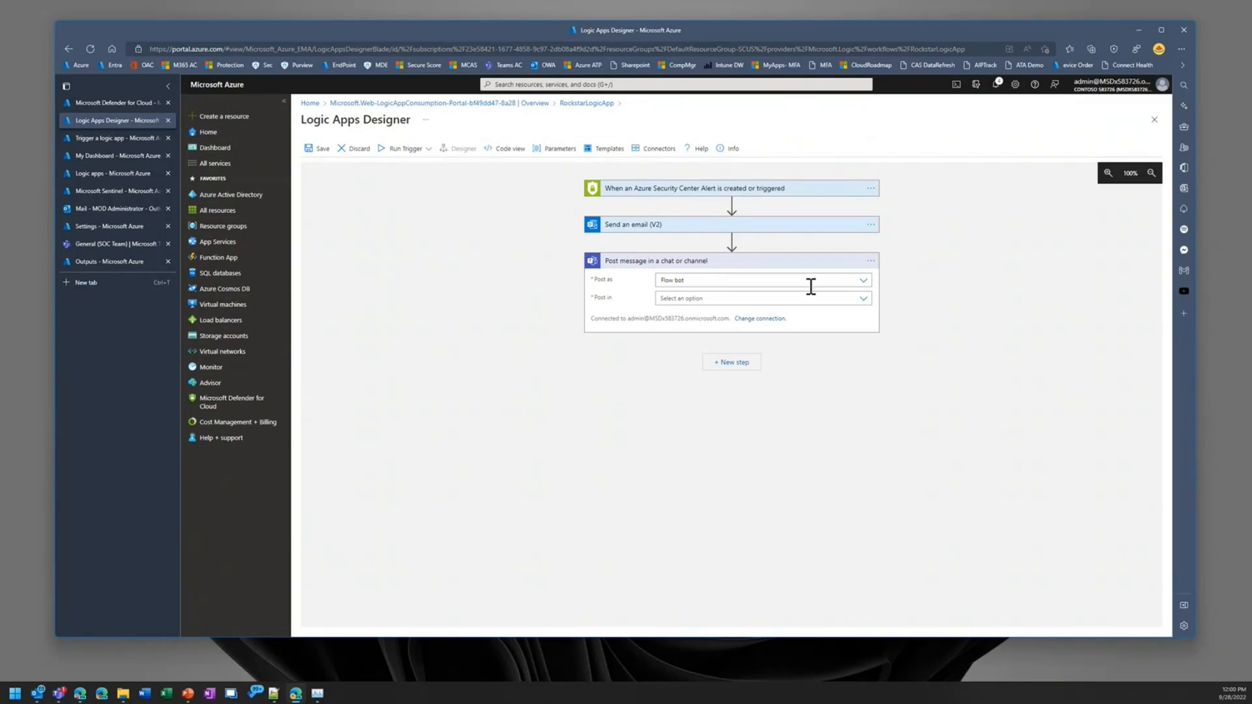
Step: Set the Teams message to post in a Channel, using the SOC Team team and its General channel
click(863, 300)
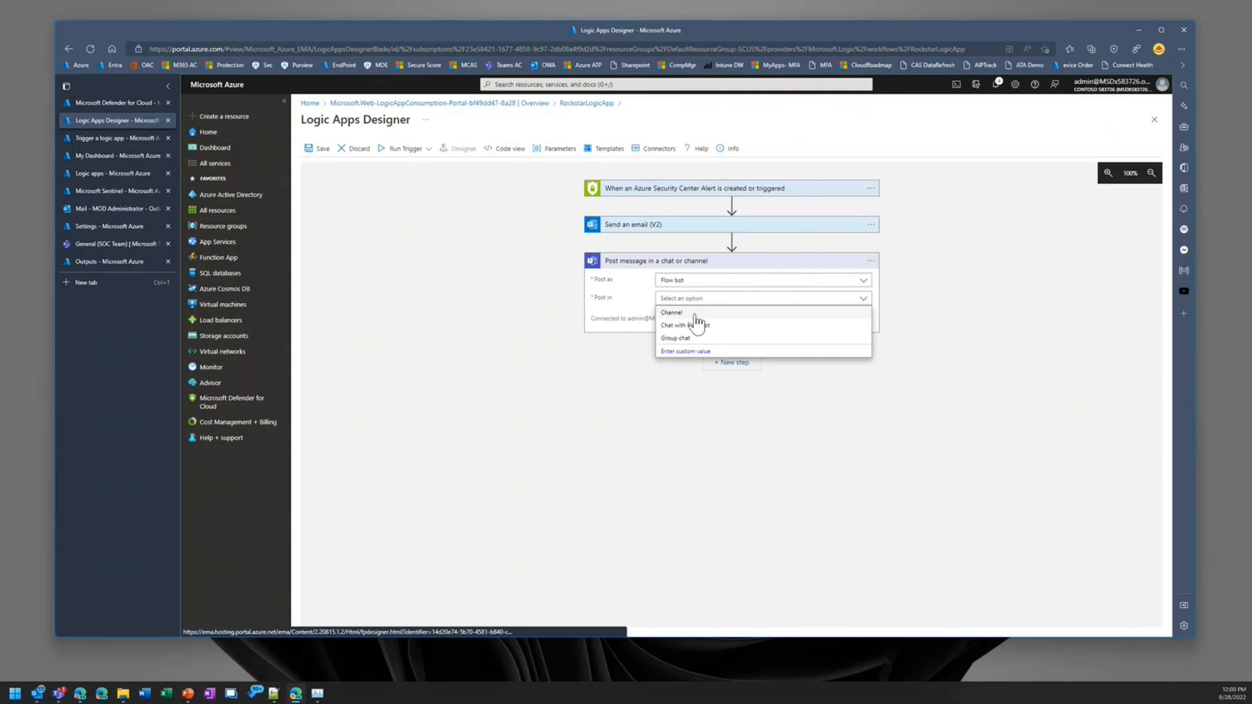
click(695, 313)
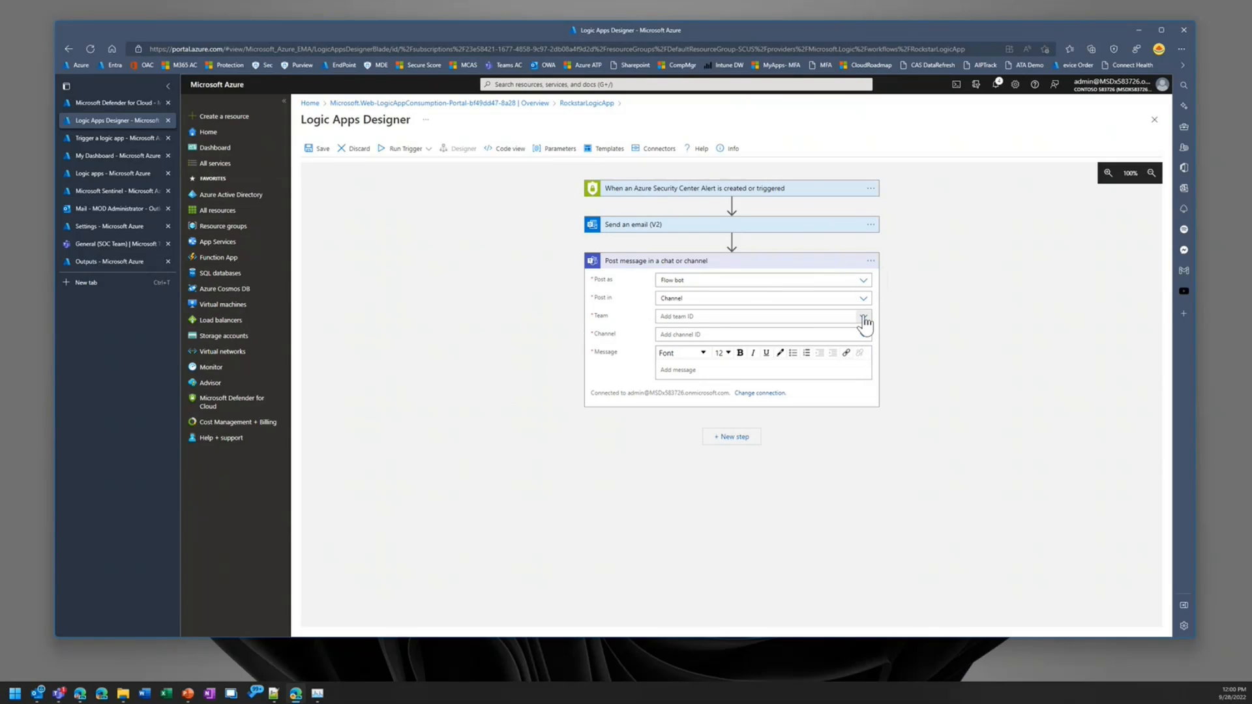
click(864, 319)
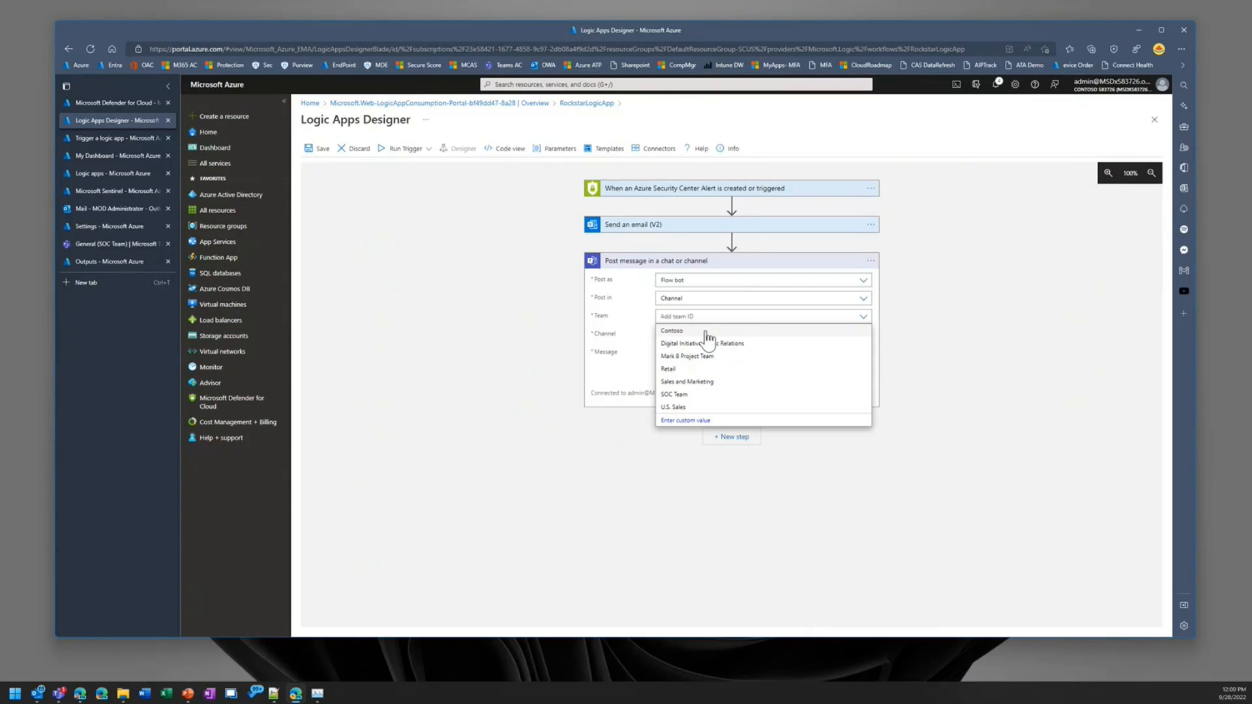
click(681, 394)
click(862, 334)
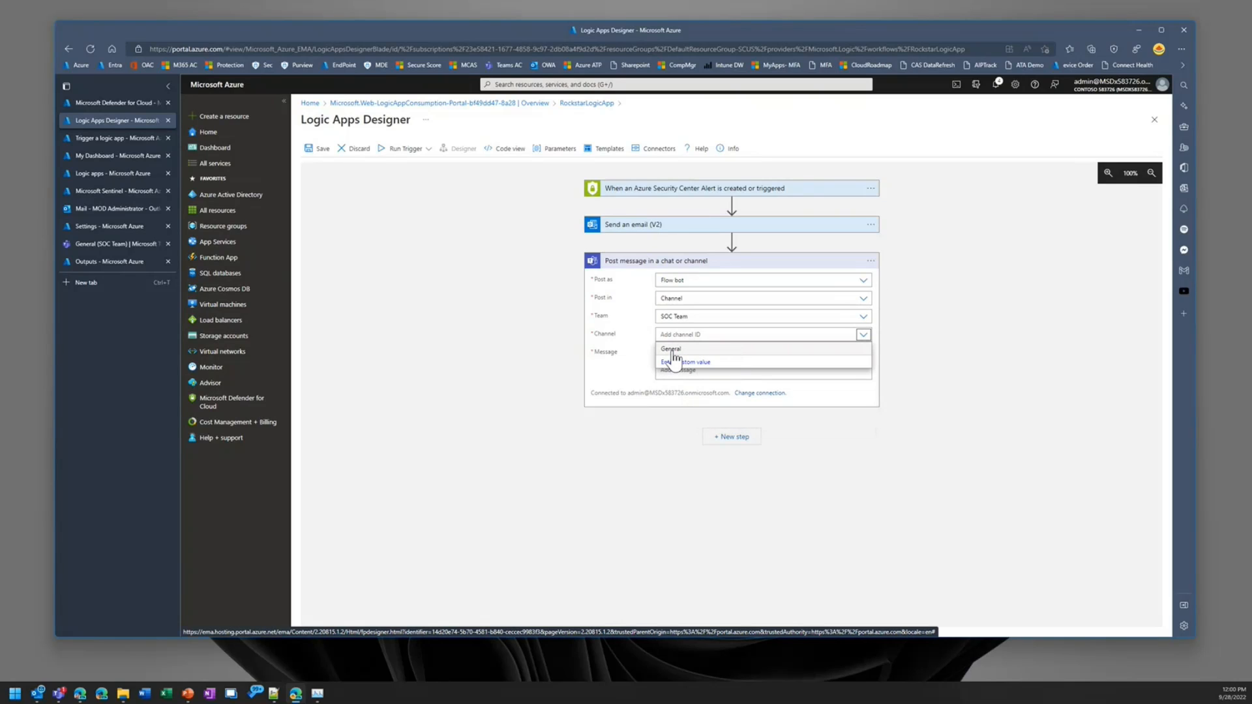
click(672, 350)
Step: Enter "Sample message" as the first line of the Teams message
click(709, 370)
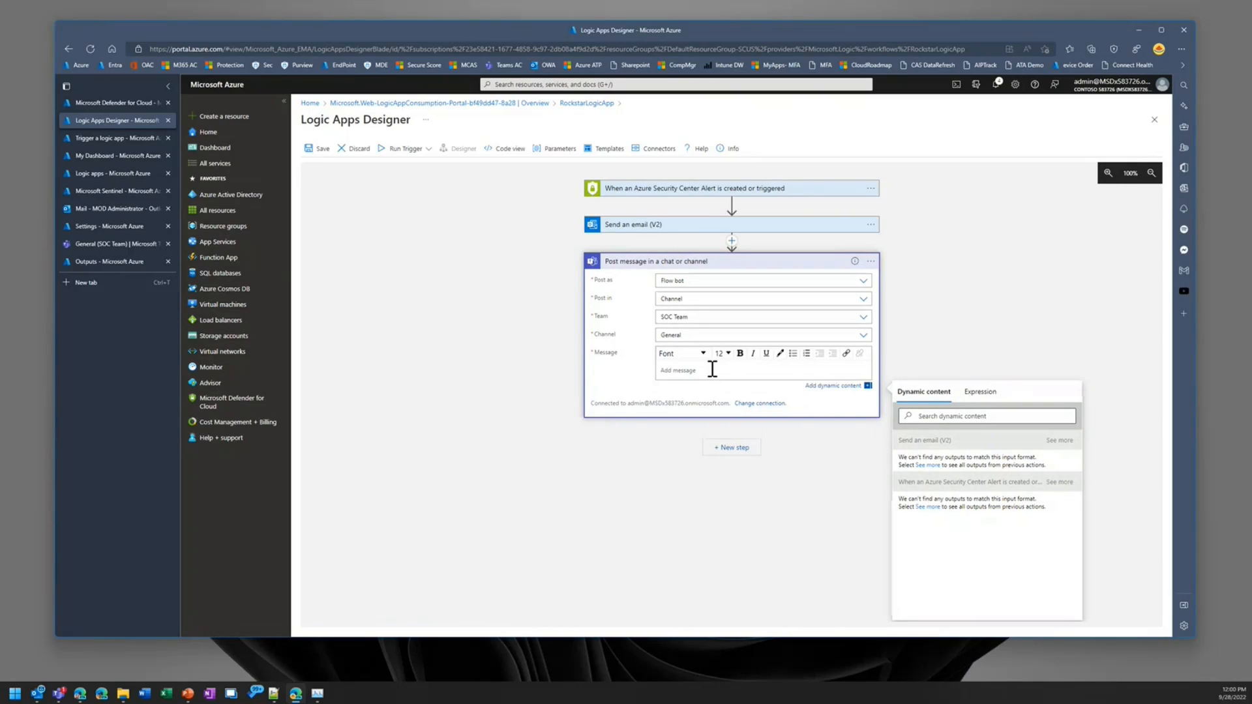
text(Sample message)
key(Return)
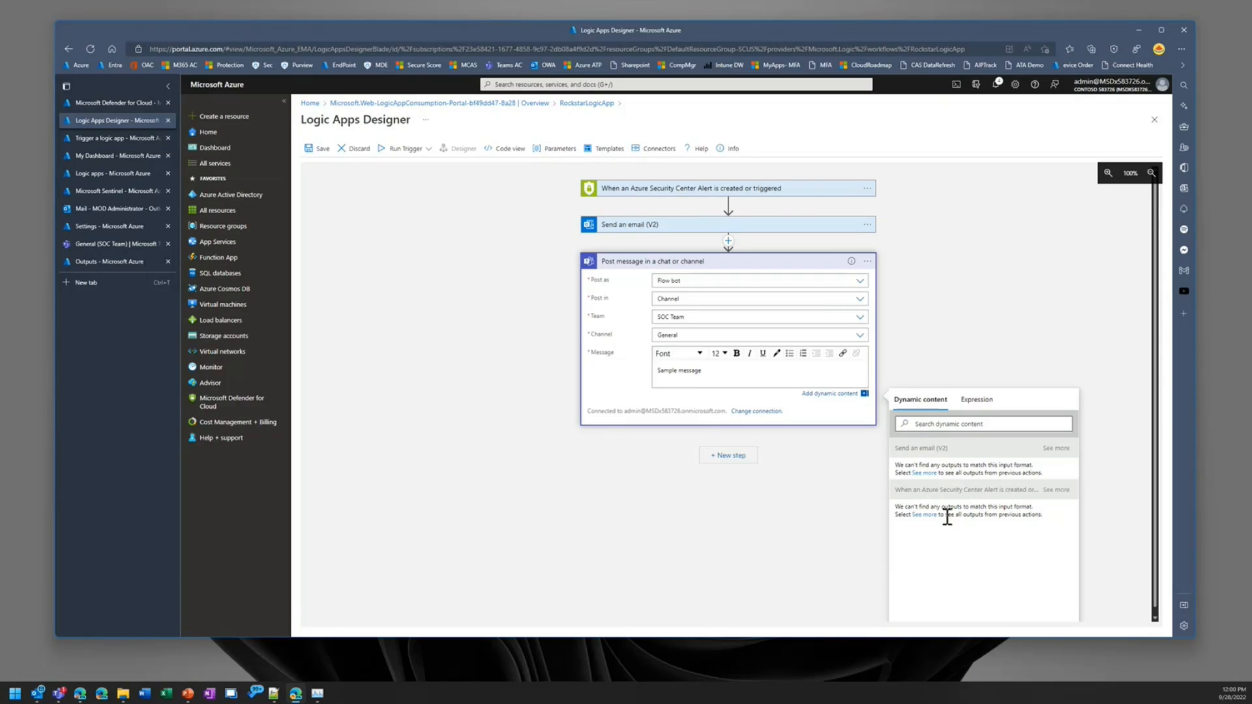
Step: Add an "Alert:" line to the Teams message containing the alert trigger's Alert Display Name dynamic content
click(1055, 490)
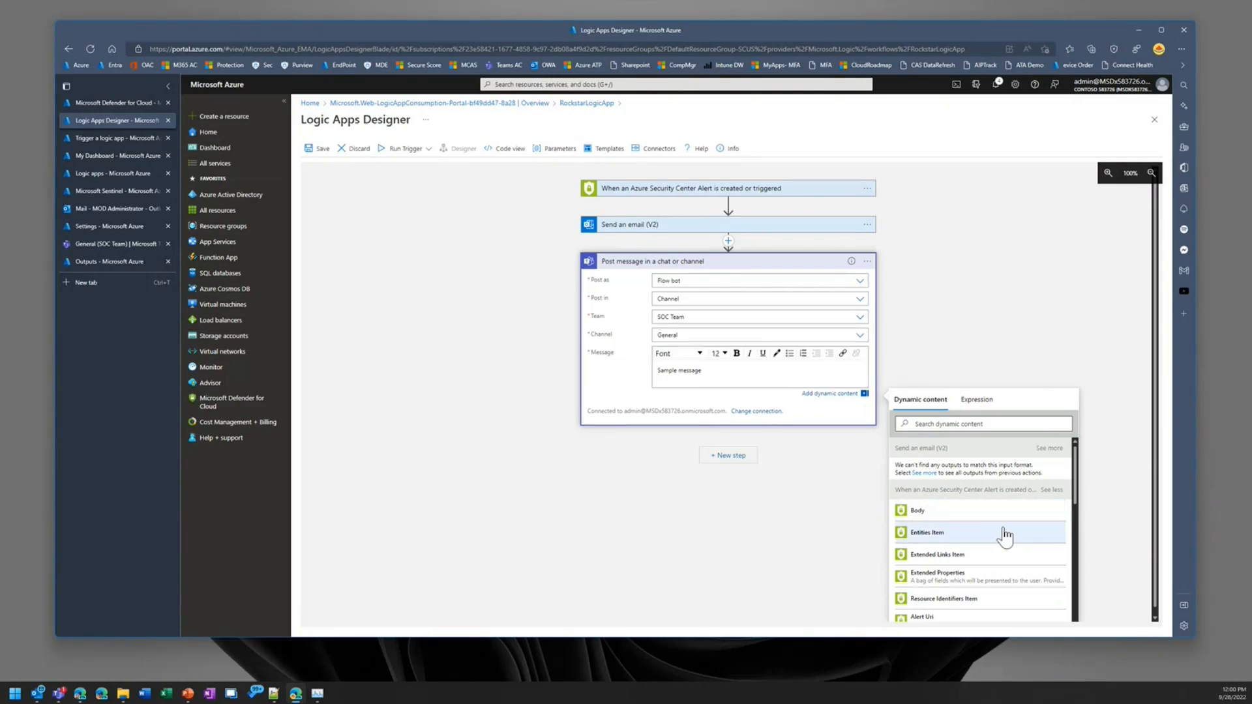
scroll(1004, 545, down, 1)
scroll(1001, 535, down, 3)
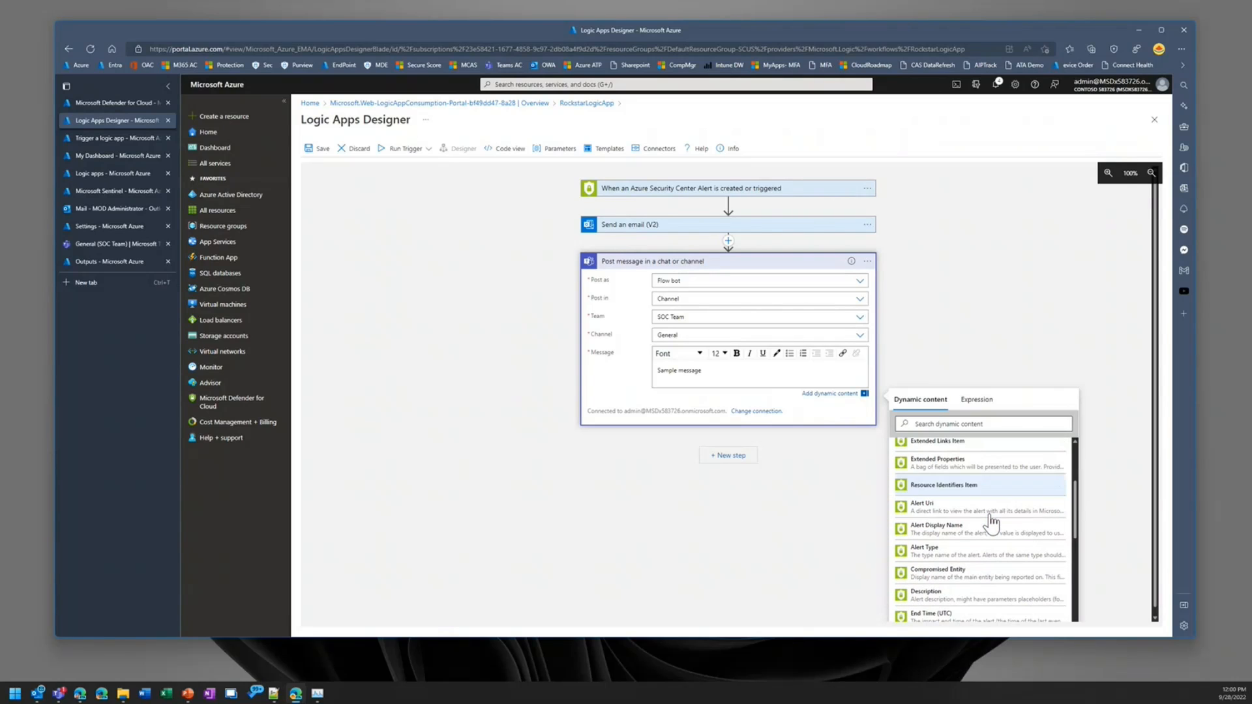
scroll(991, 522, down, 2)
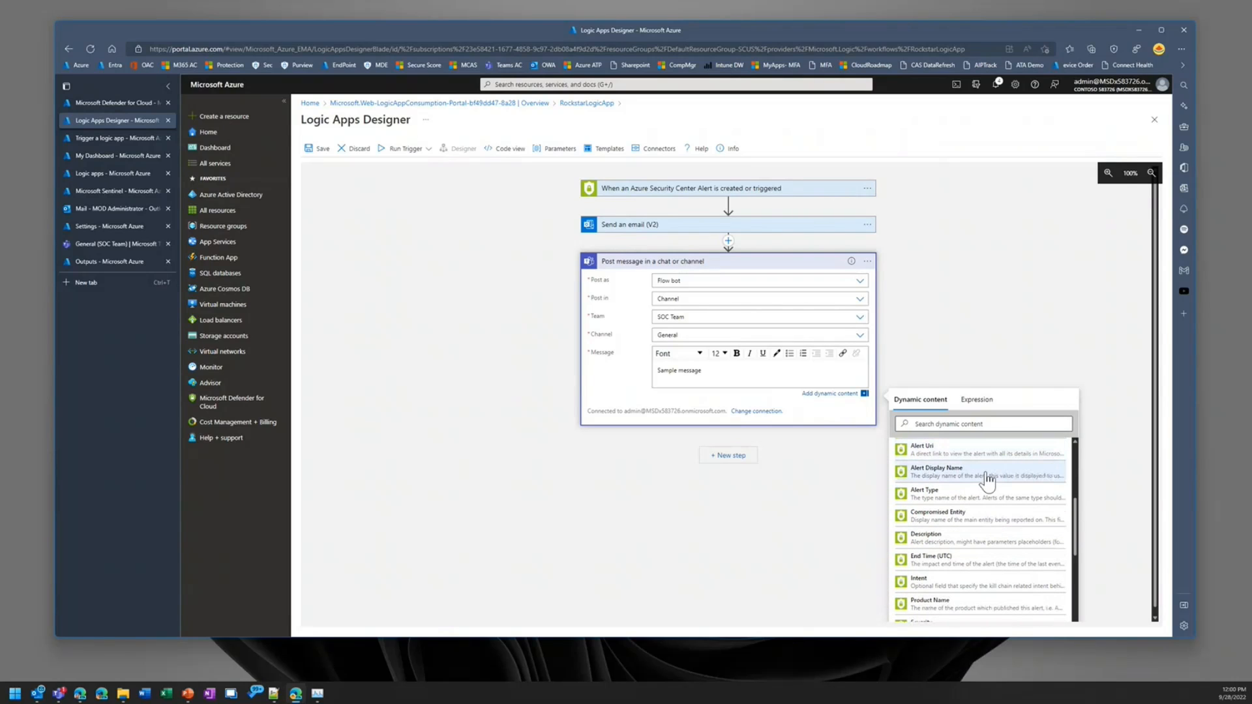
click(988, 478)
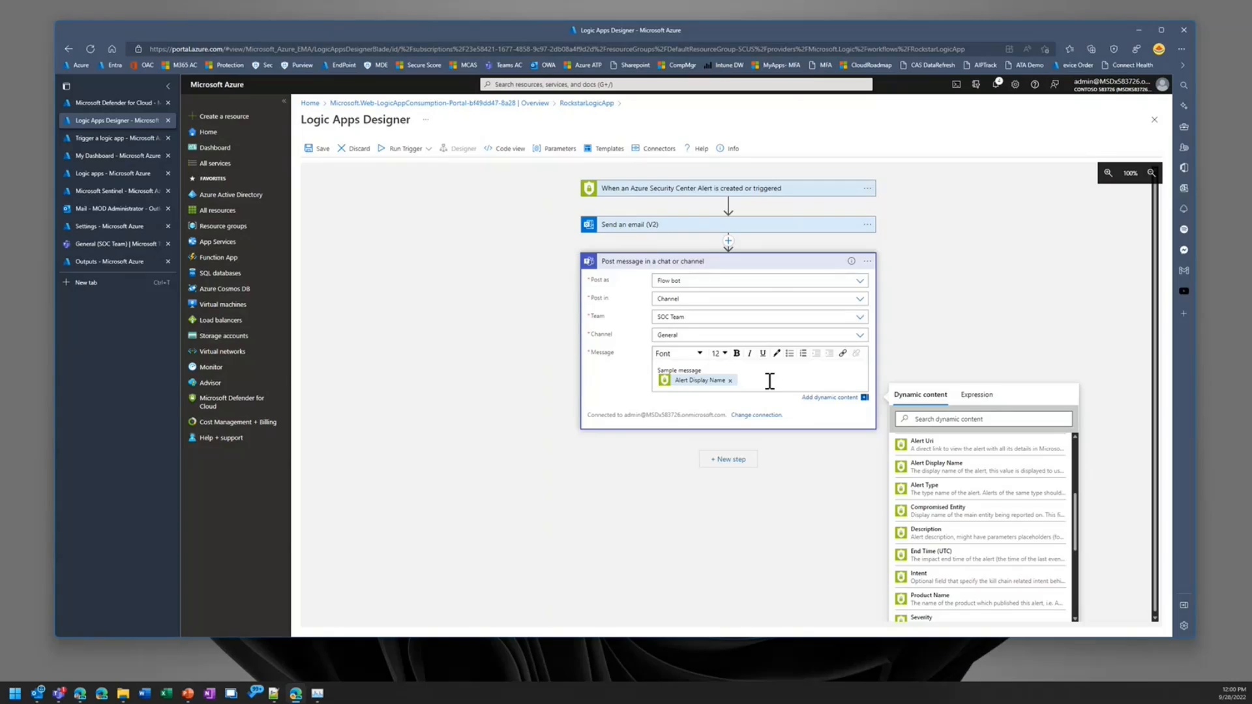
text(Alert :)
key(Return)
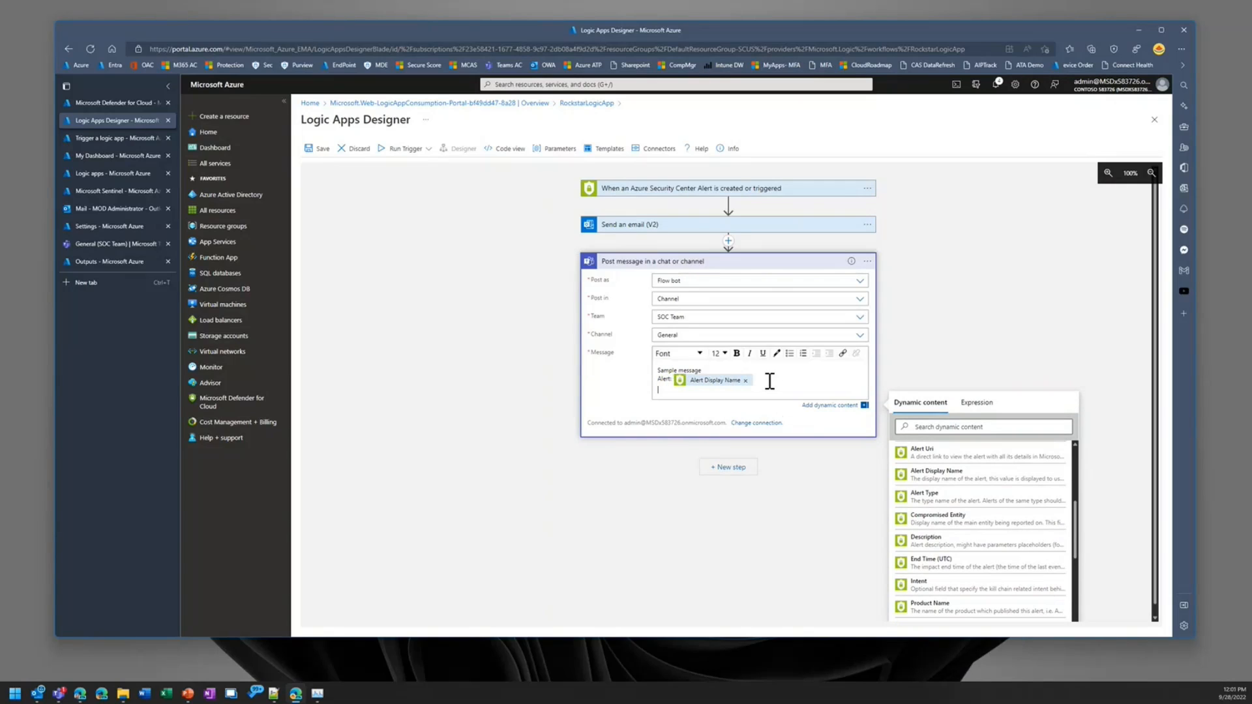
Step: Copy the full body of the Send an email (V2) action and replace the Teams message with it
click(748, 227)
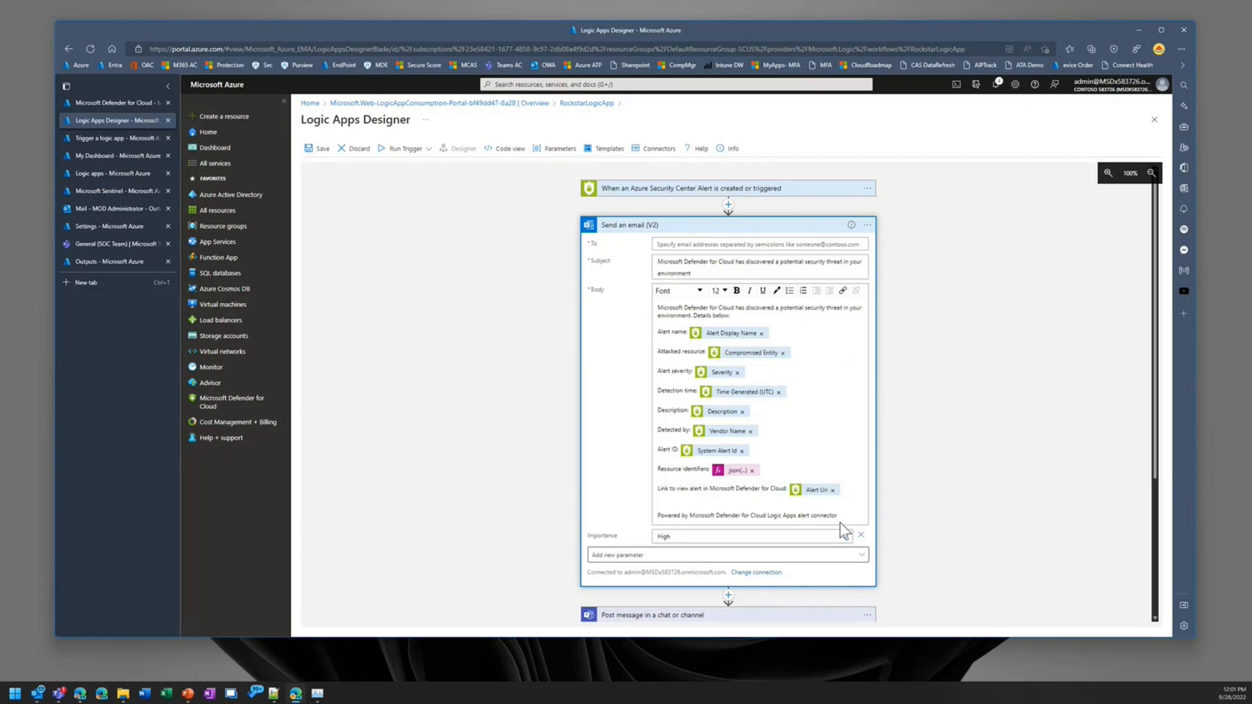
drag(847, 517, 636, 312)
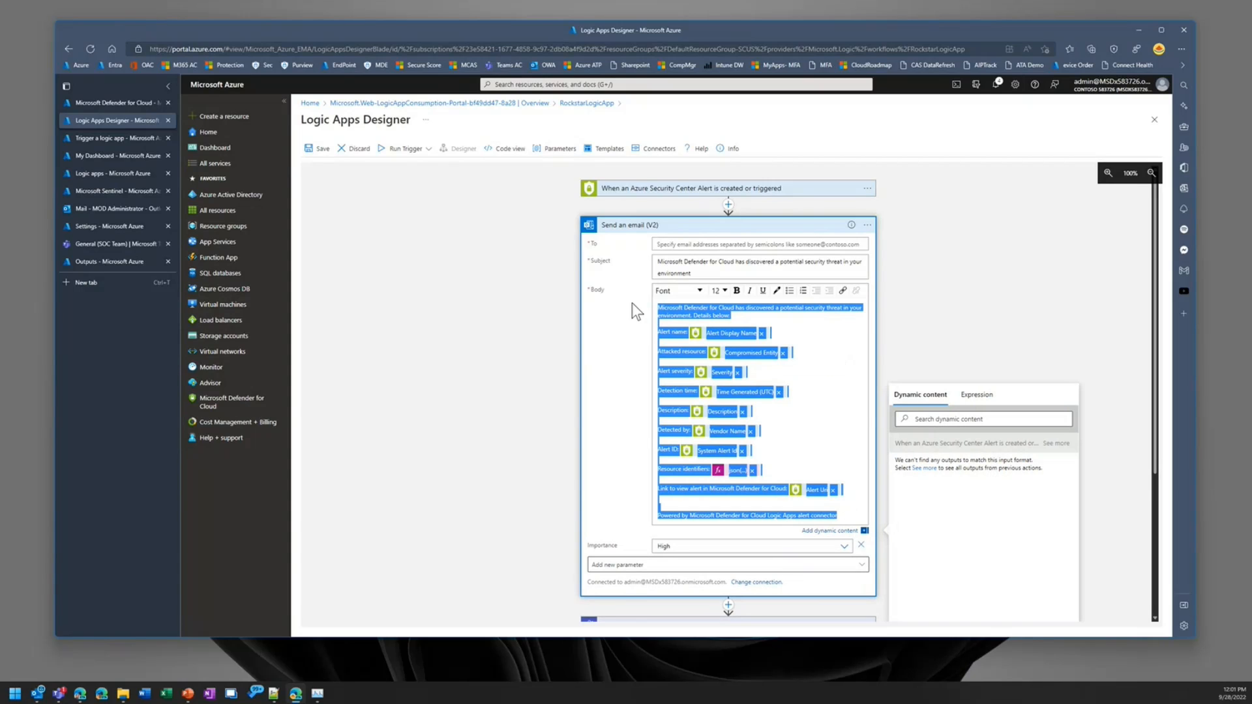
click(624, 364)
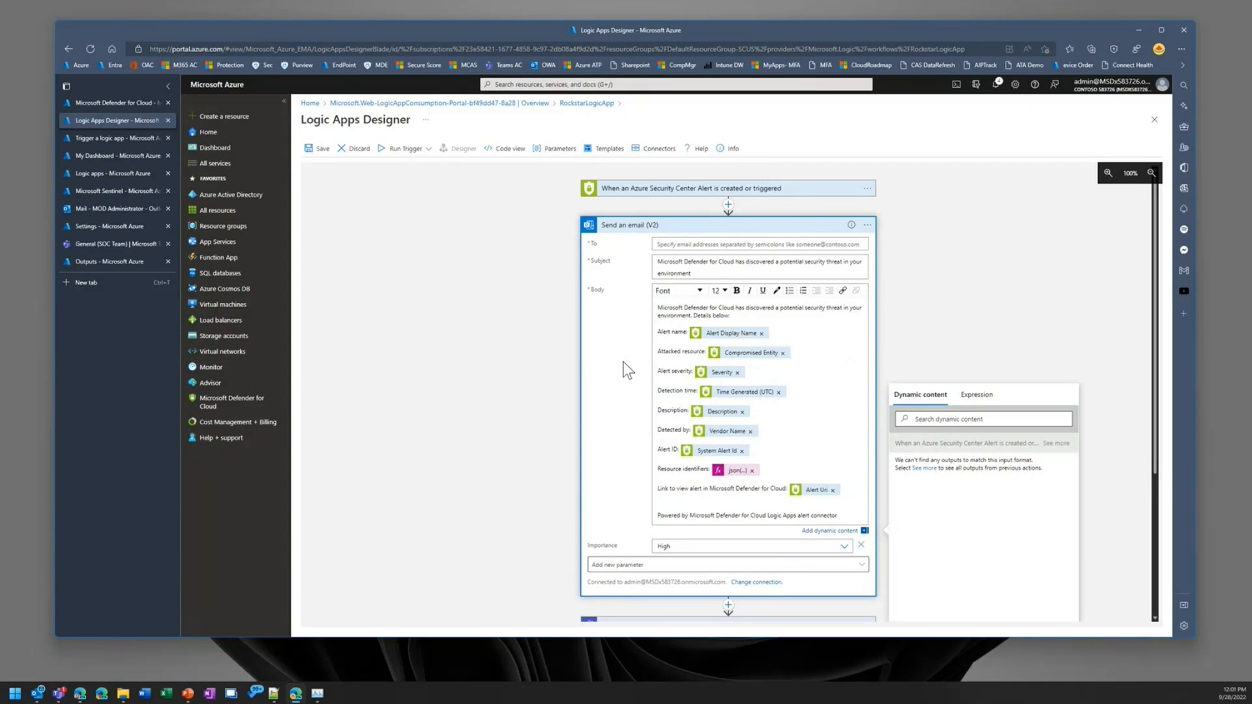
scroll(635, 424, down, 3)
click(762, 531)
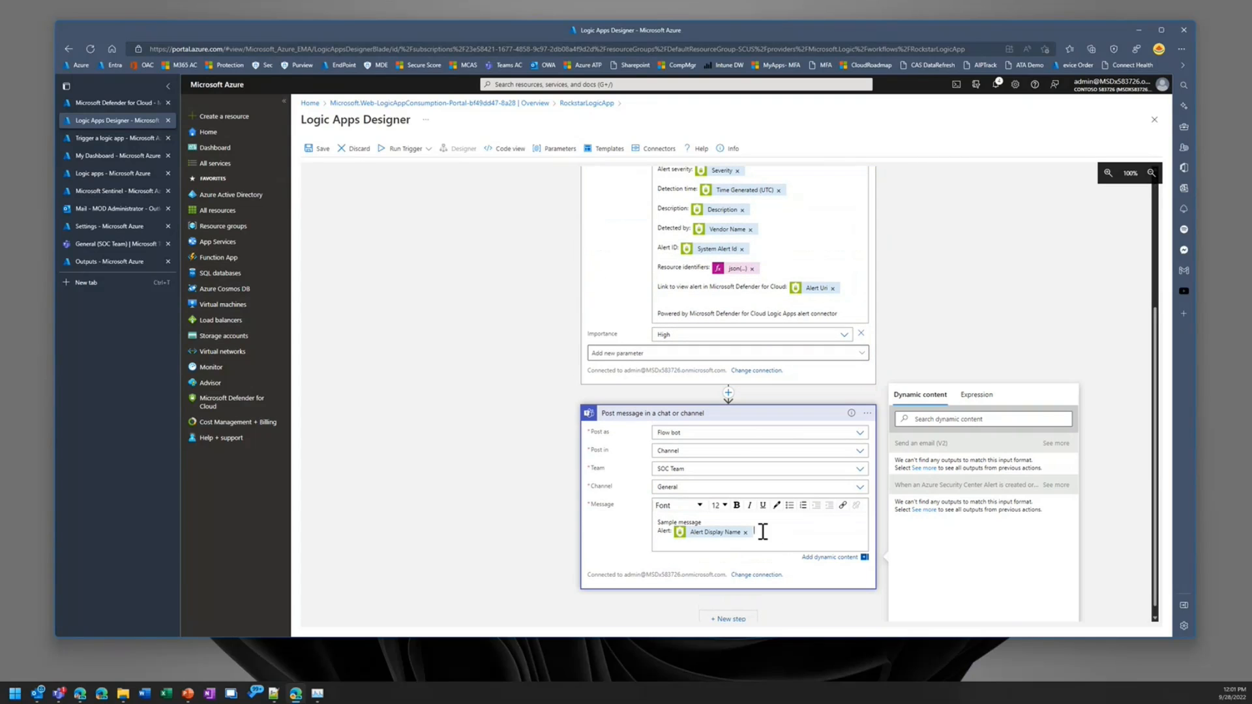
drag(762, 531, 641, 511)
key(ctrl+v)
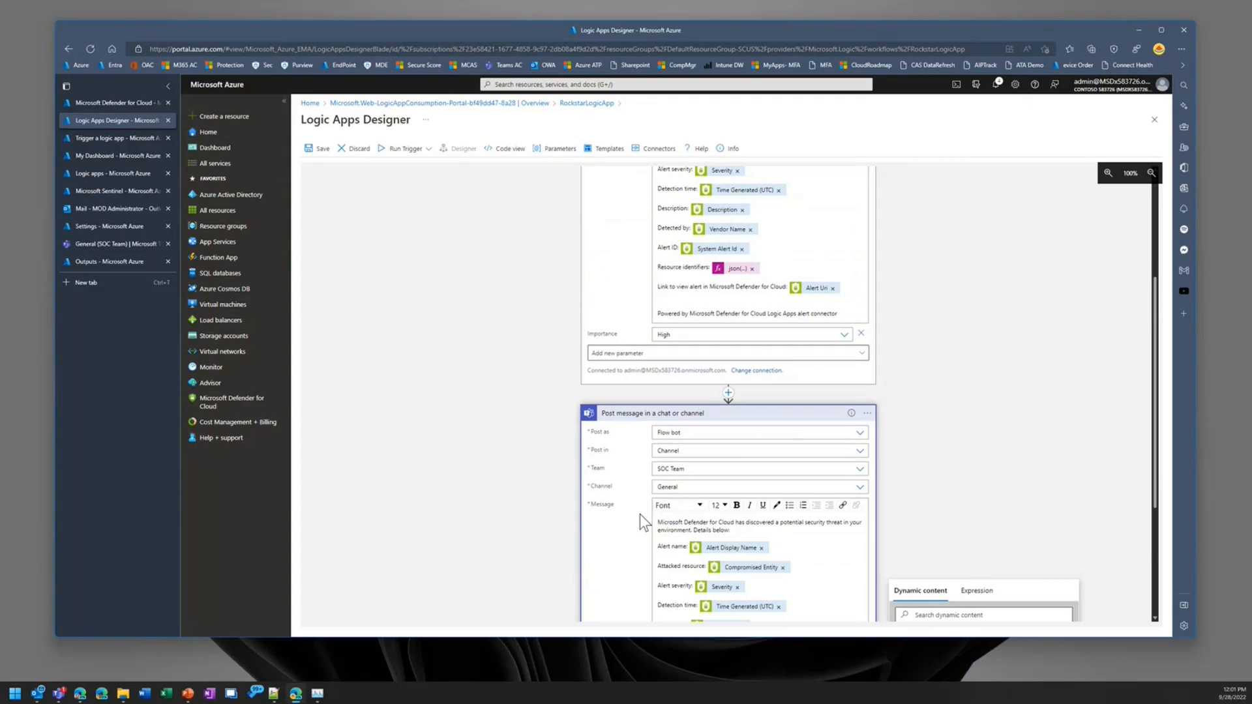
scroll(632, 512, down, 3)
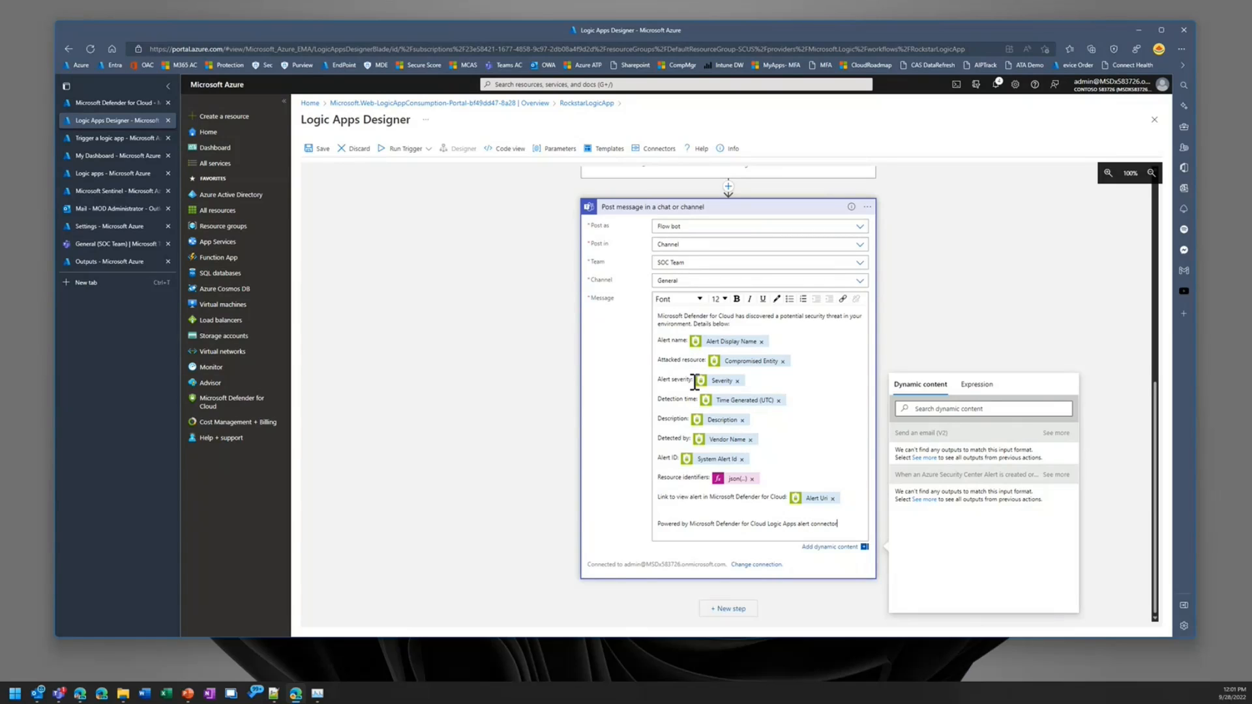
Step: Look through the Microsoft Graph Security actions available for a new workflow step, leaving without adding one
click(724, 611)
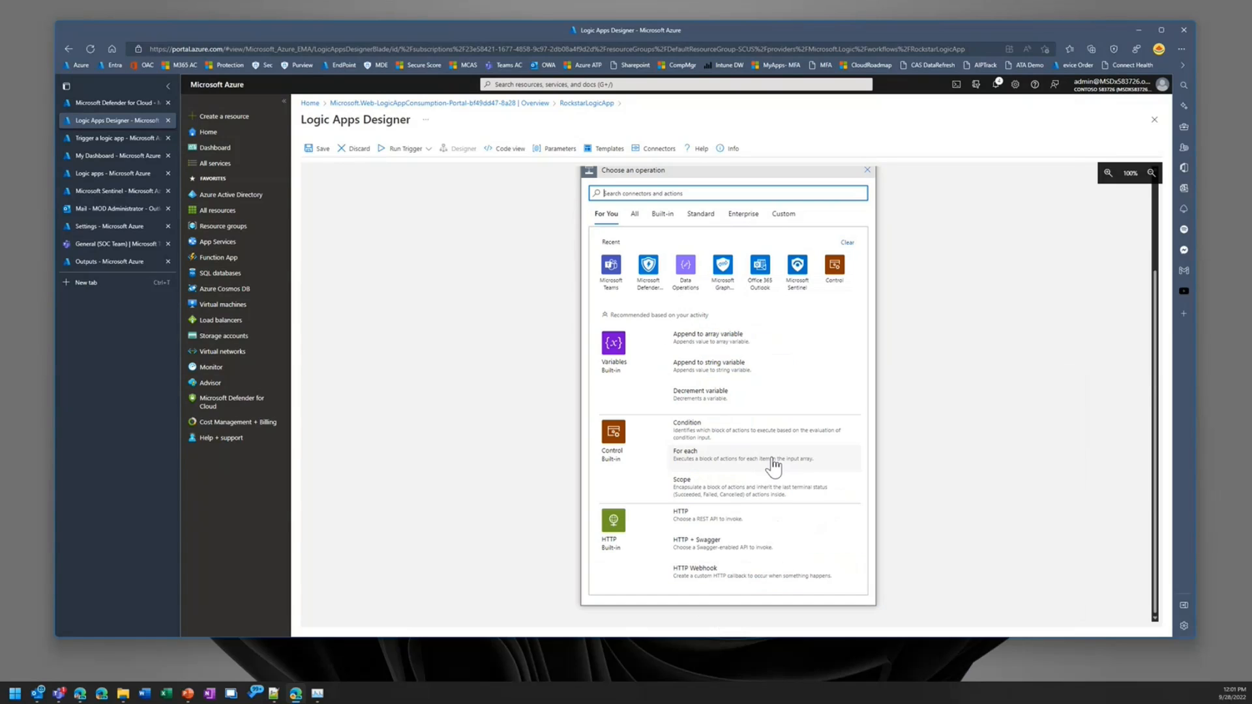
click(724, 273)
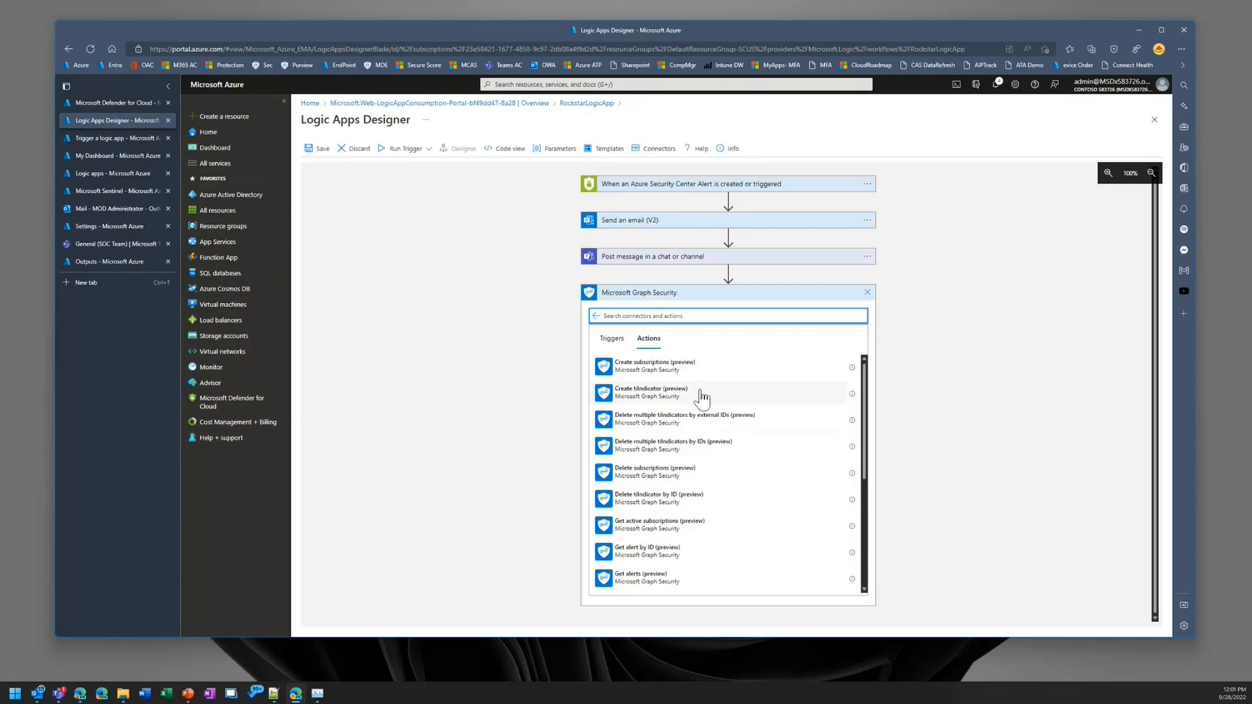
scroll(718, 502, down, 1)
scroll(718, 502, down, 1)
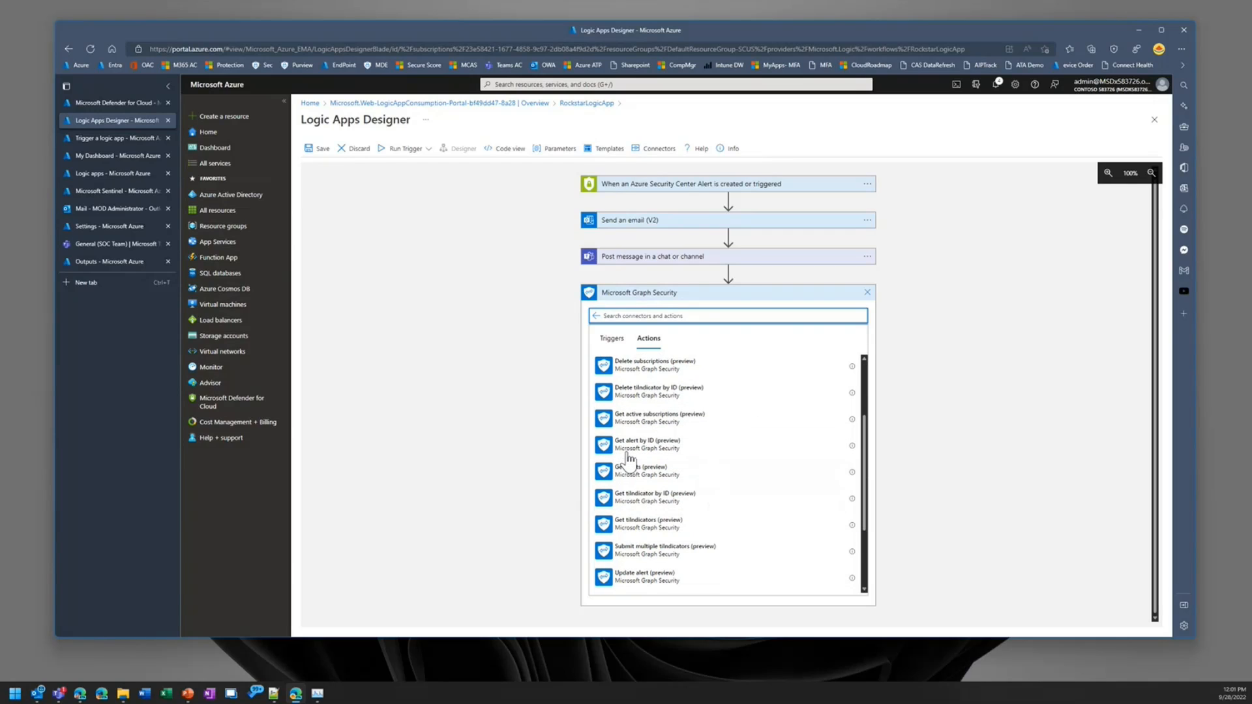
scroll(692, 456, down, 2)
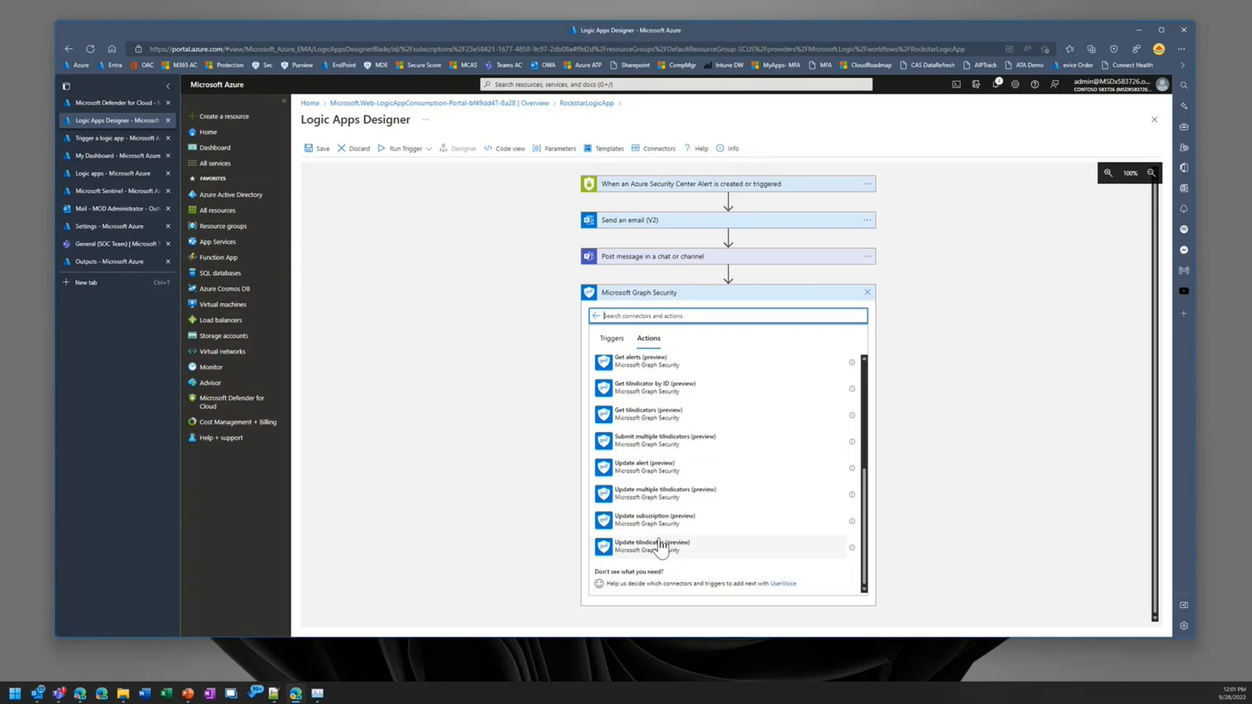
click(867, 293)
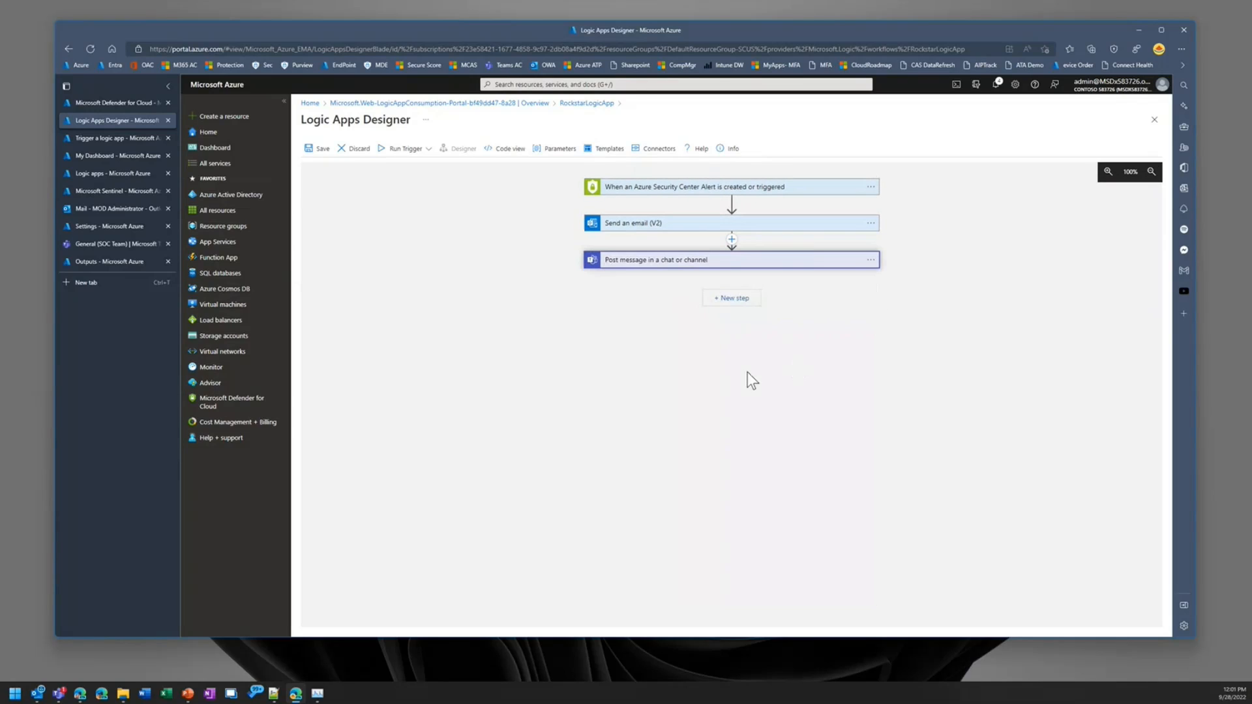
Step: Add the Microsoft Defender ATP "Run antivirus scan" action as a new step after the Teams message
click(735, 298)
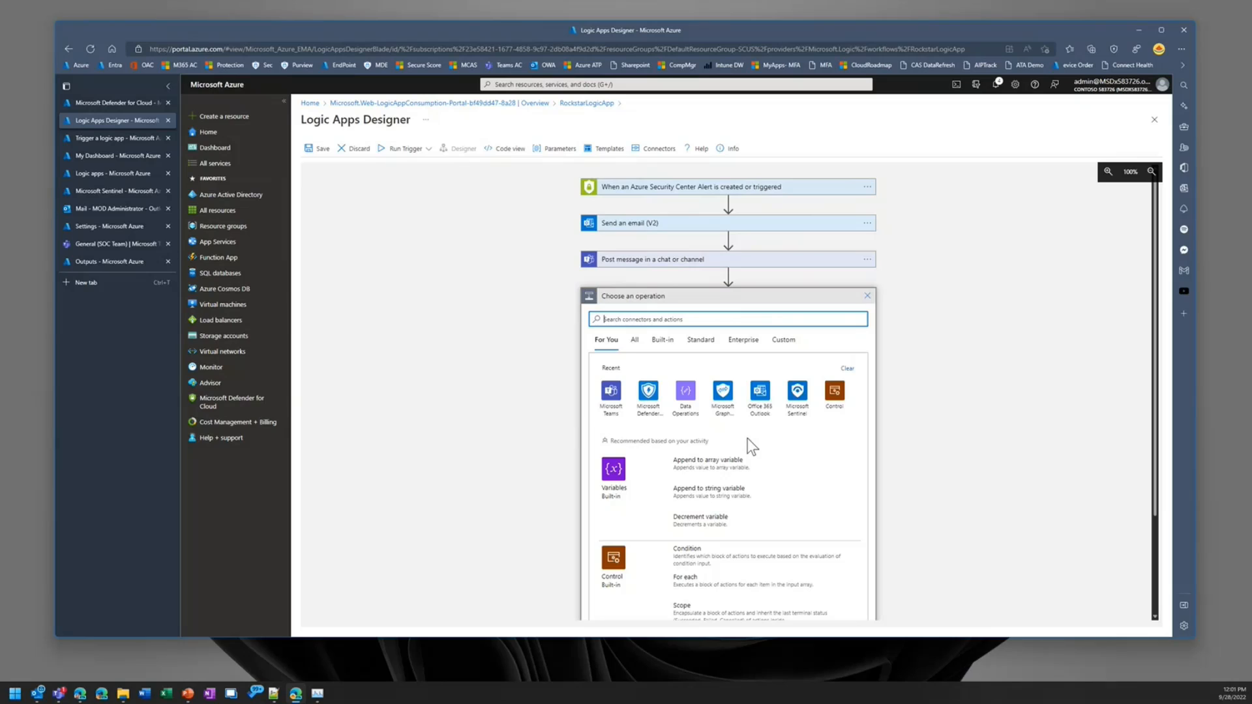
click(649, 391)
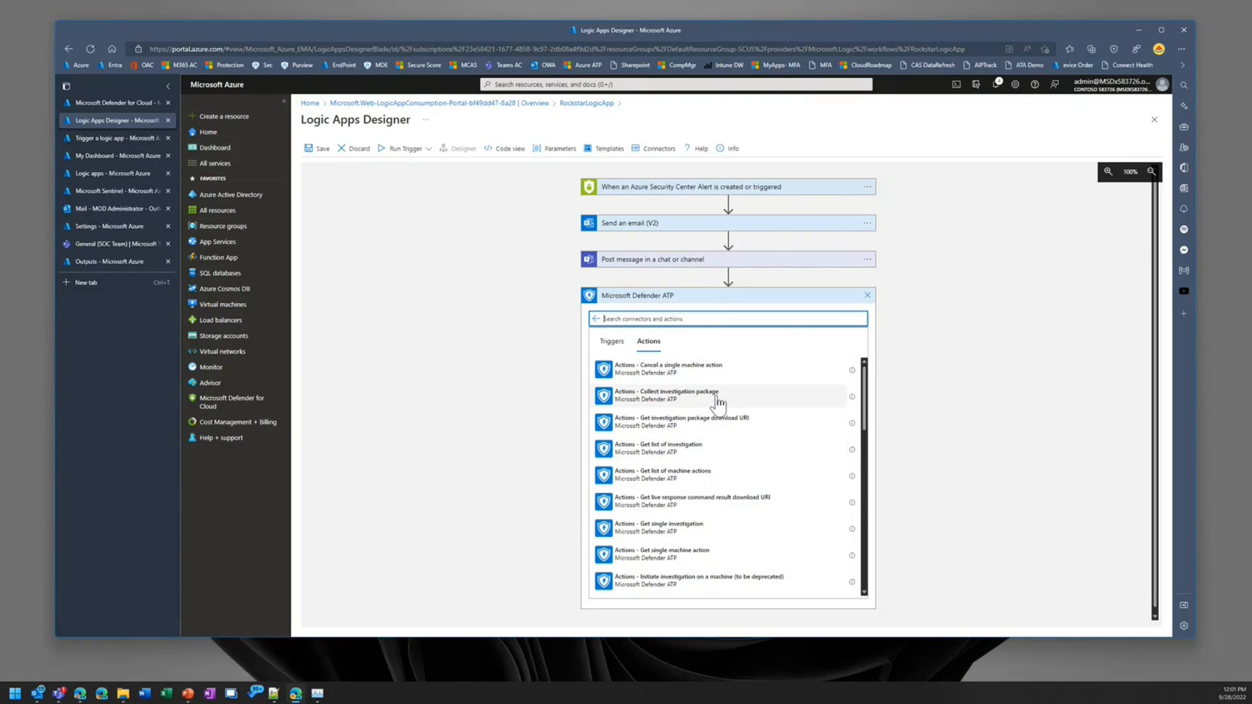
scroll(619, 548, down, 1)
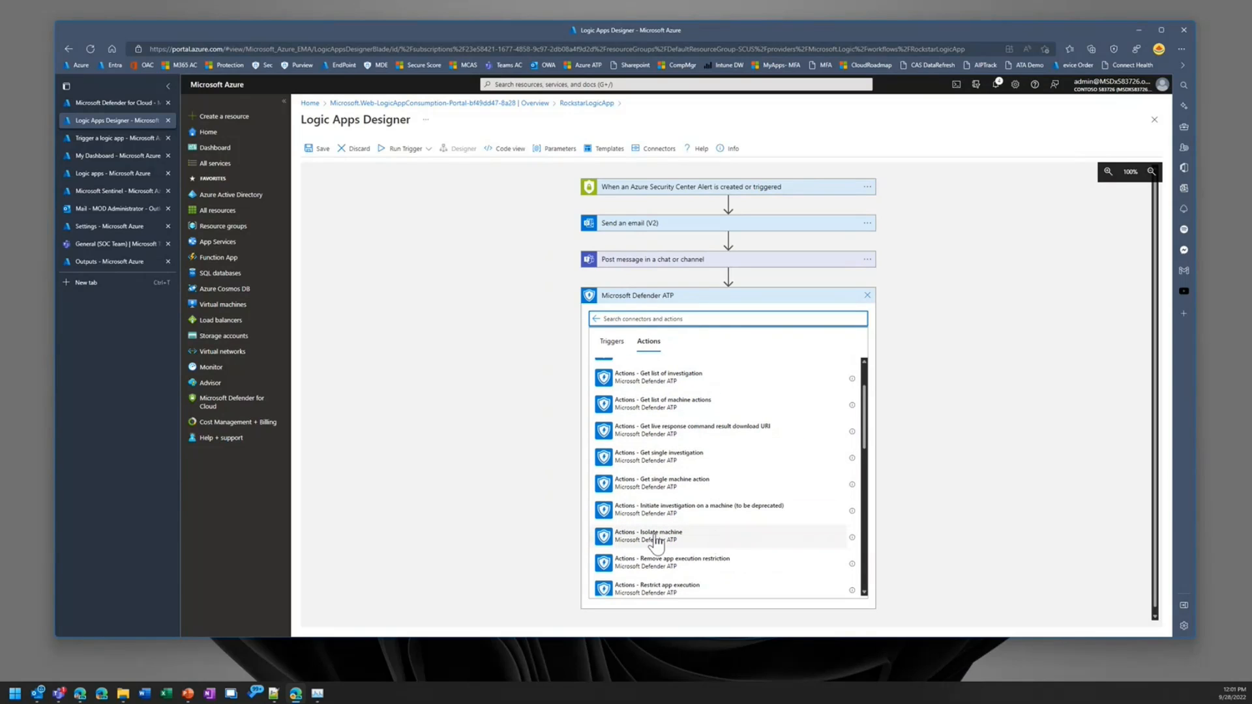
scroll(655, 544, down, 2)
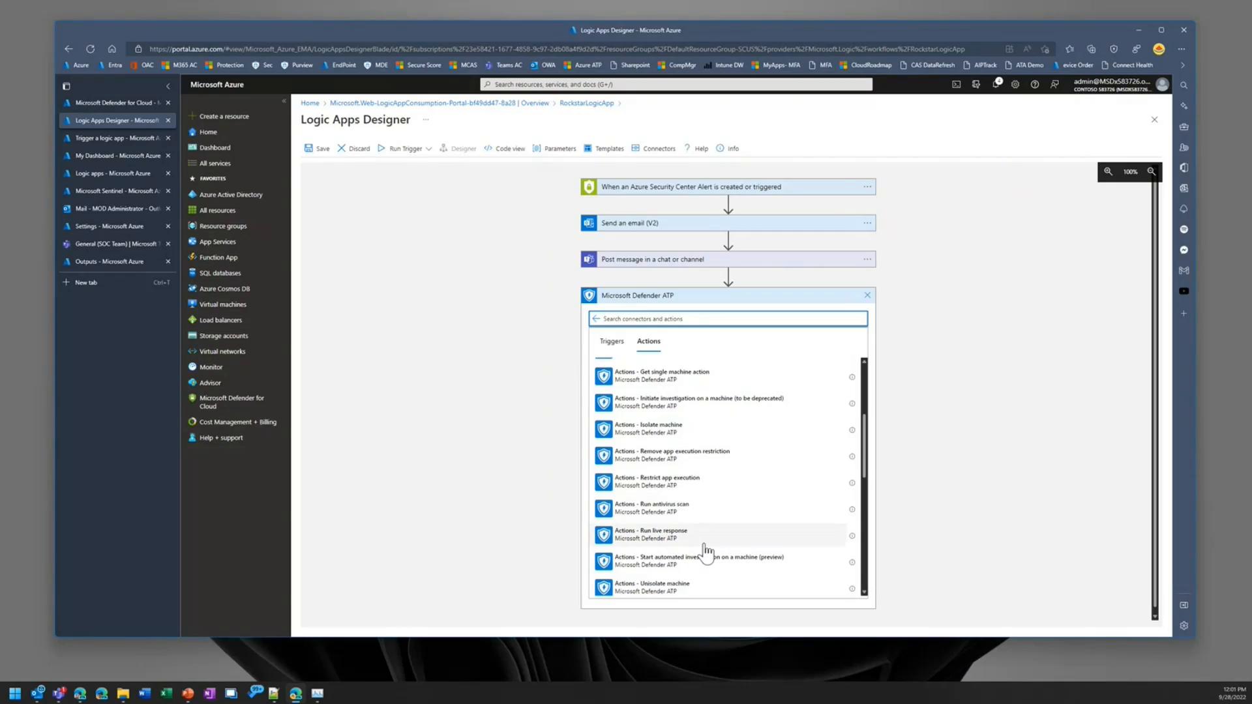
click(672, 515)
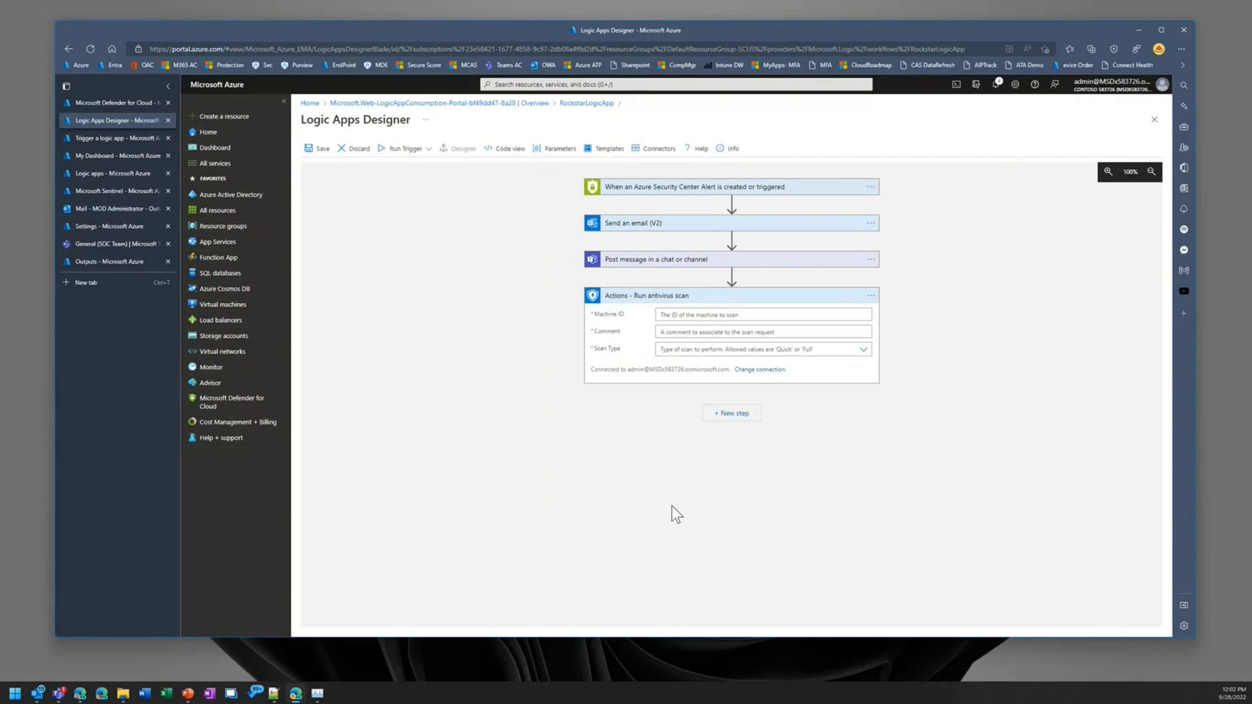
Step: Check the dynamic content available for the antivirus scan's Machine ID and review the alert trigger's details
click(751, 314)
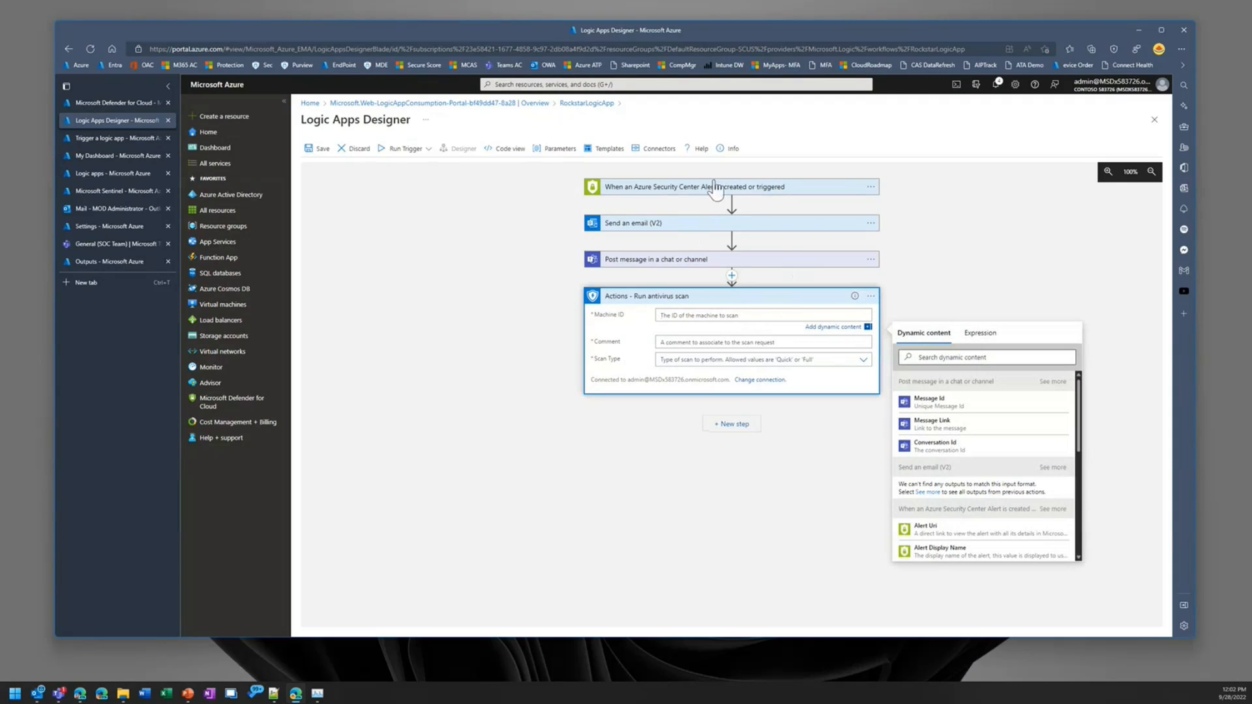
click(769, 189)
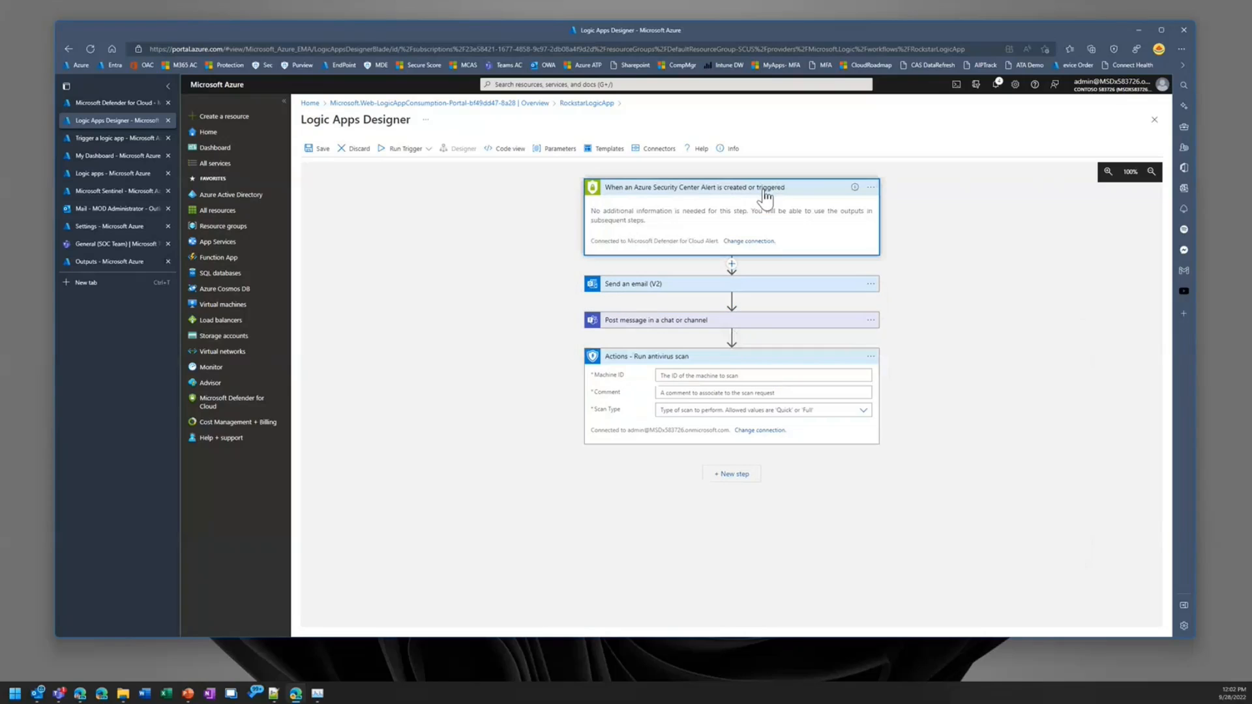
click(739, 189)
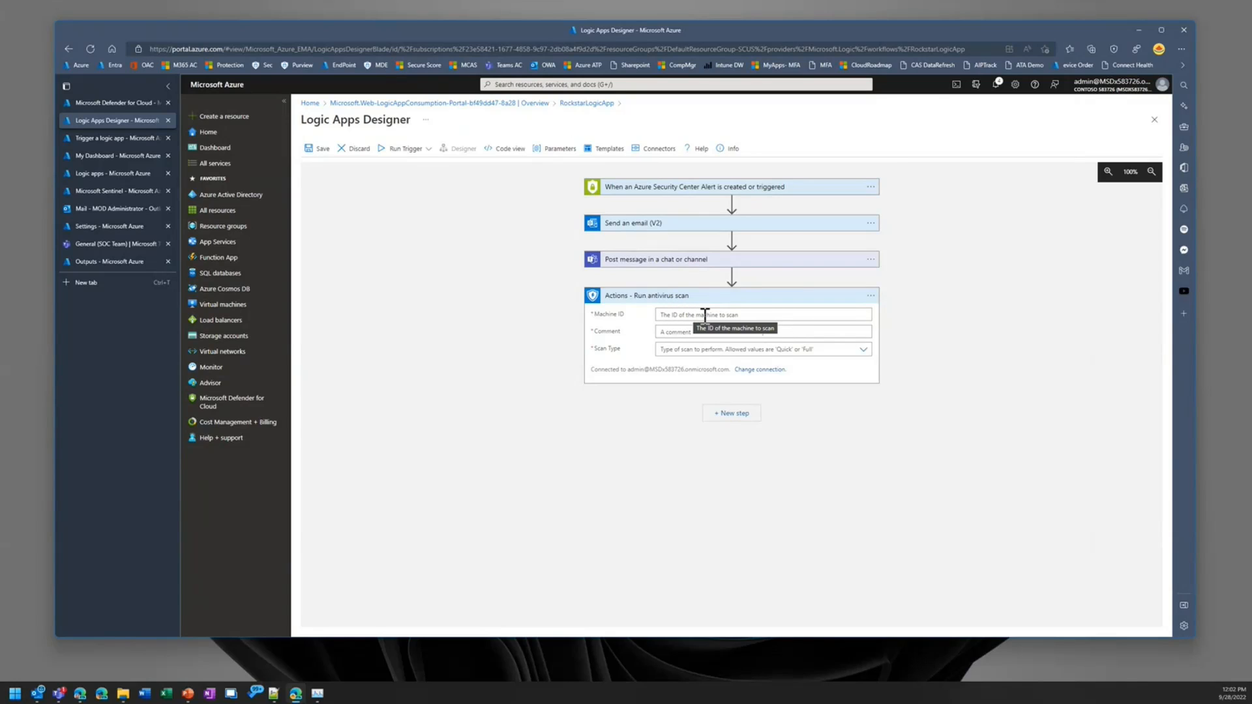
Step: Insert a Compose action between the Teams message and the antivirus scan
click(731, 275)
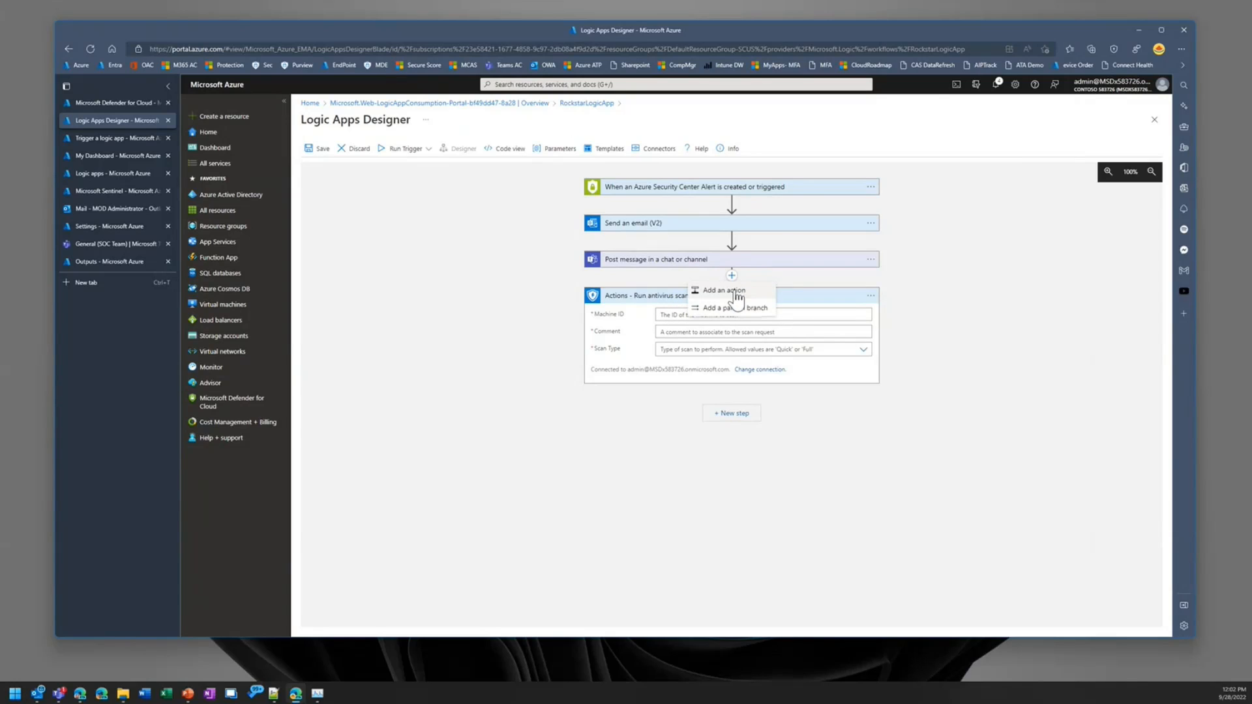
click(736, 294)
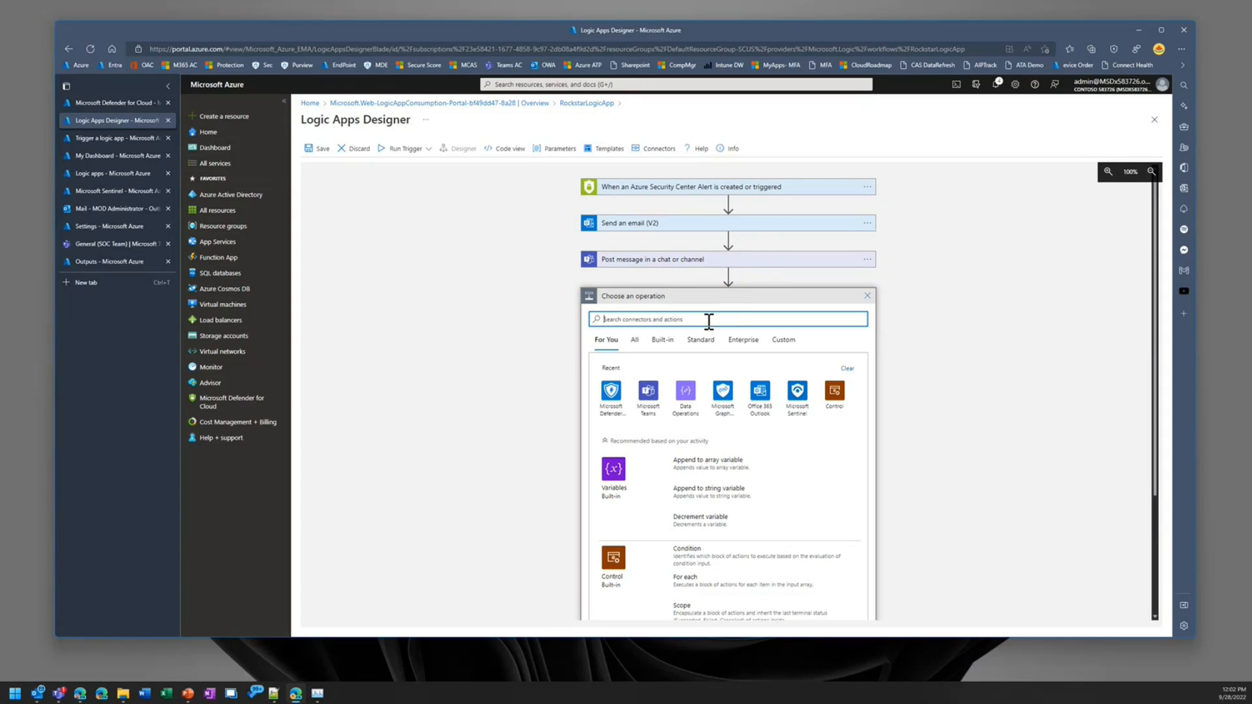
text(compo)
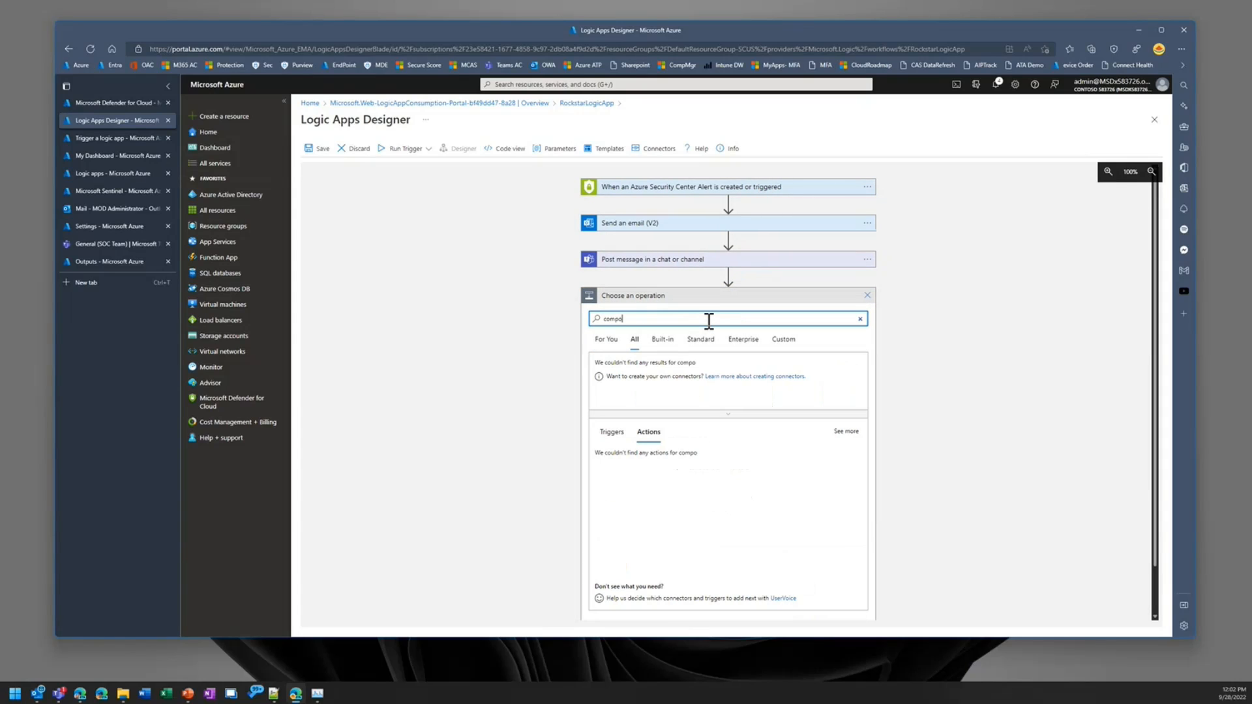
text(se)
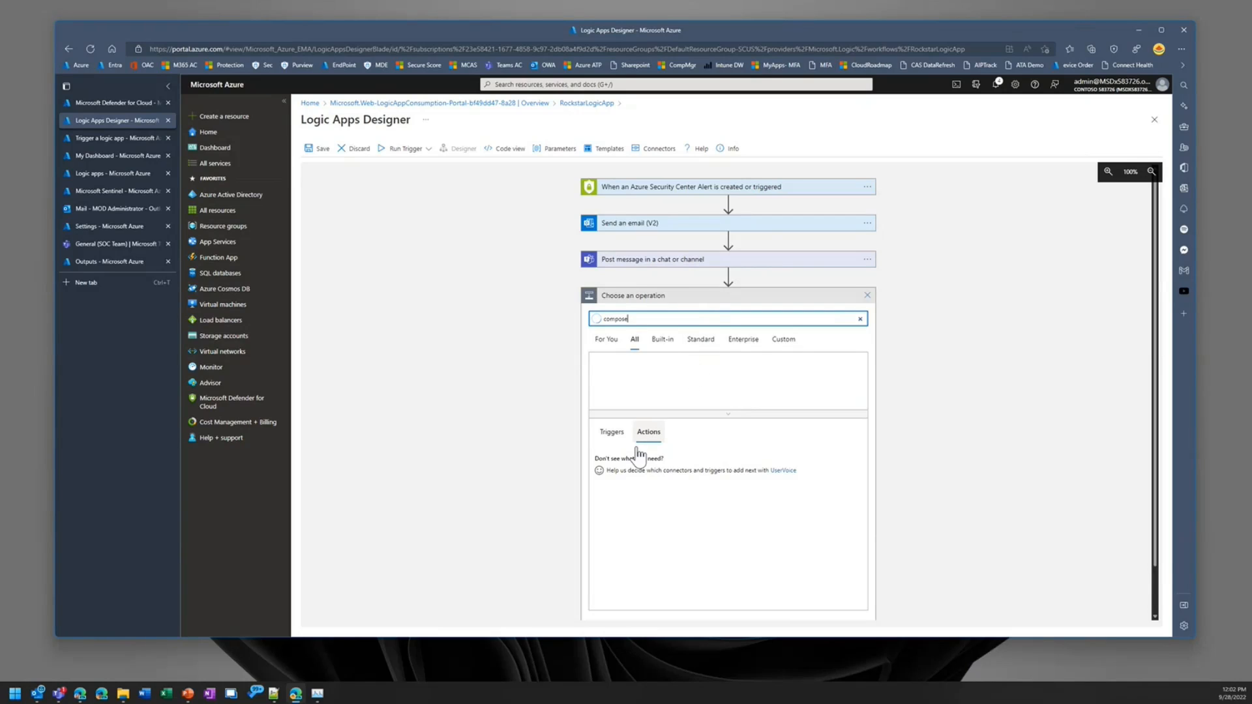
click(604, 461)
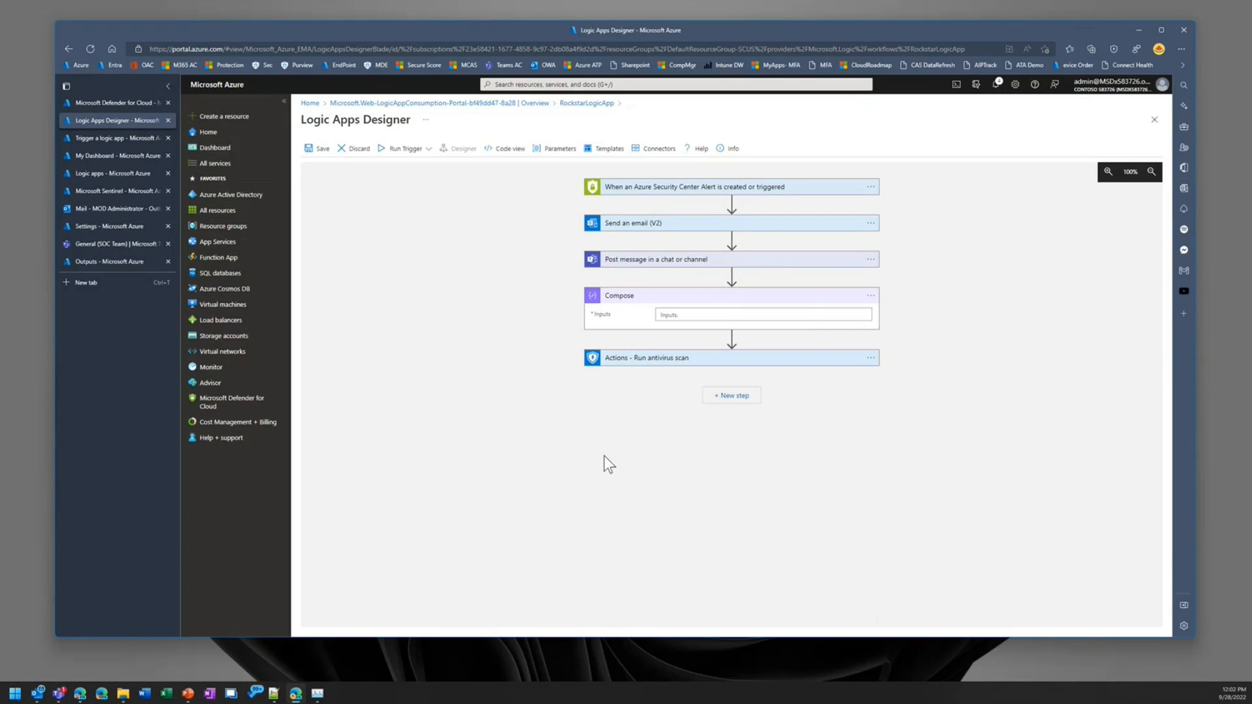
click(712, 314)
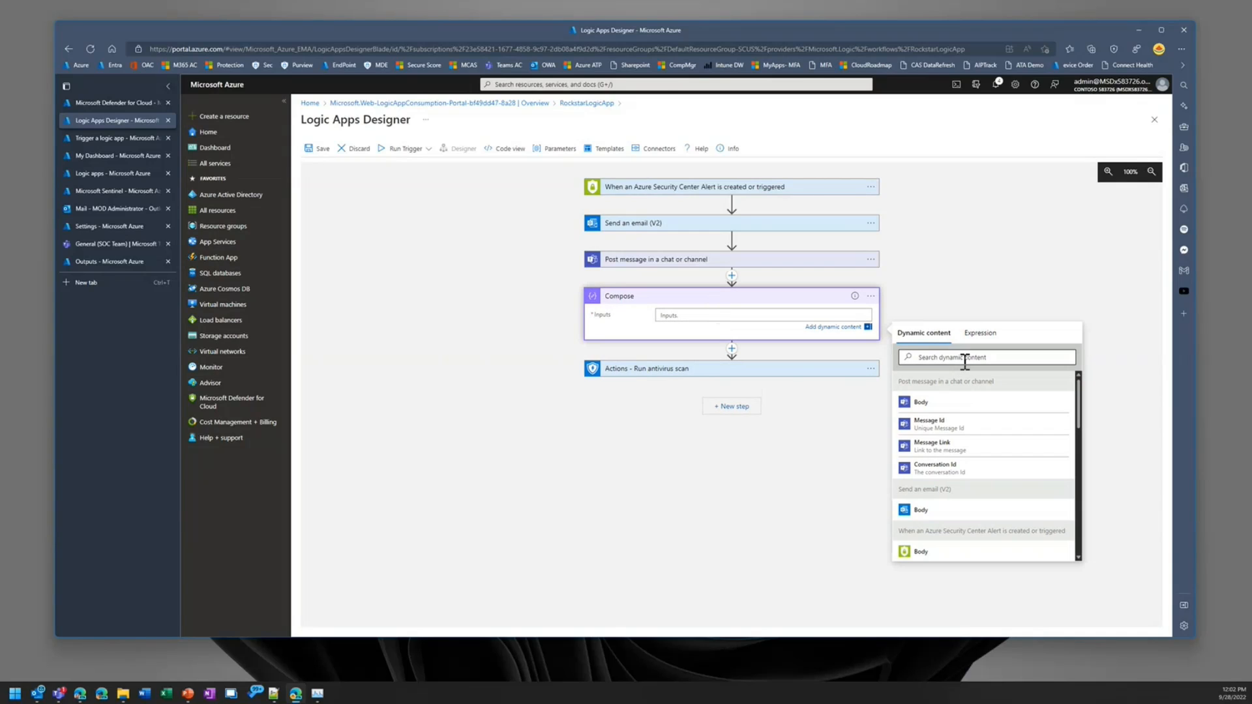
scroll(958, 554, down, 1)
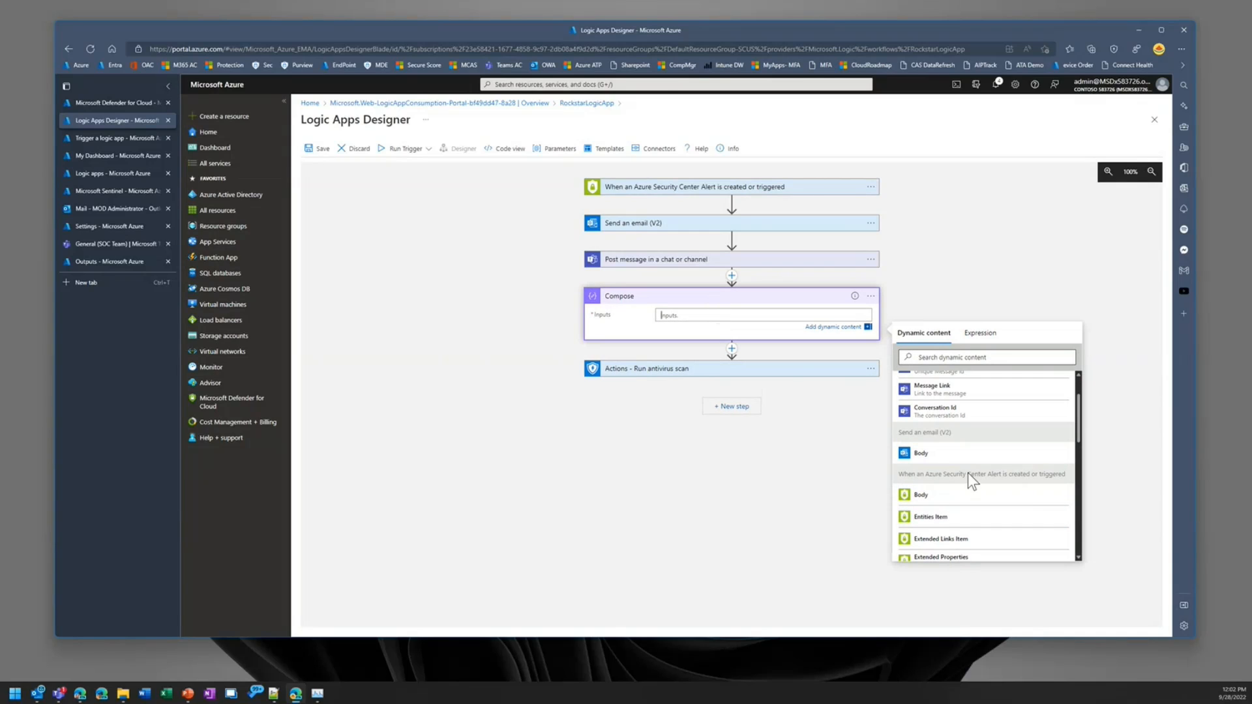
click(940, 496)
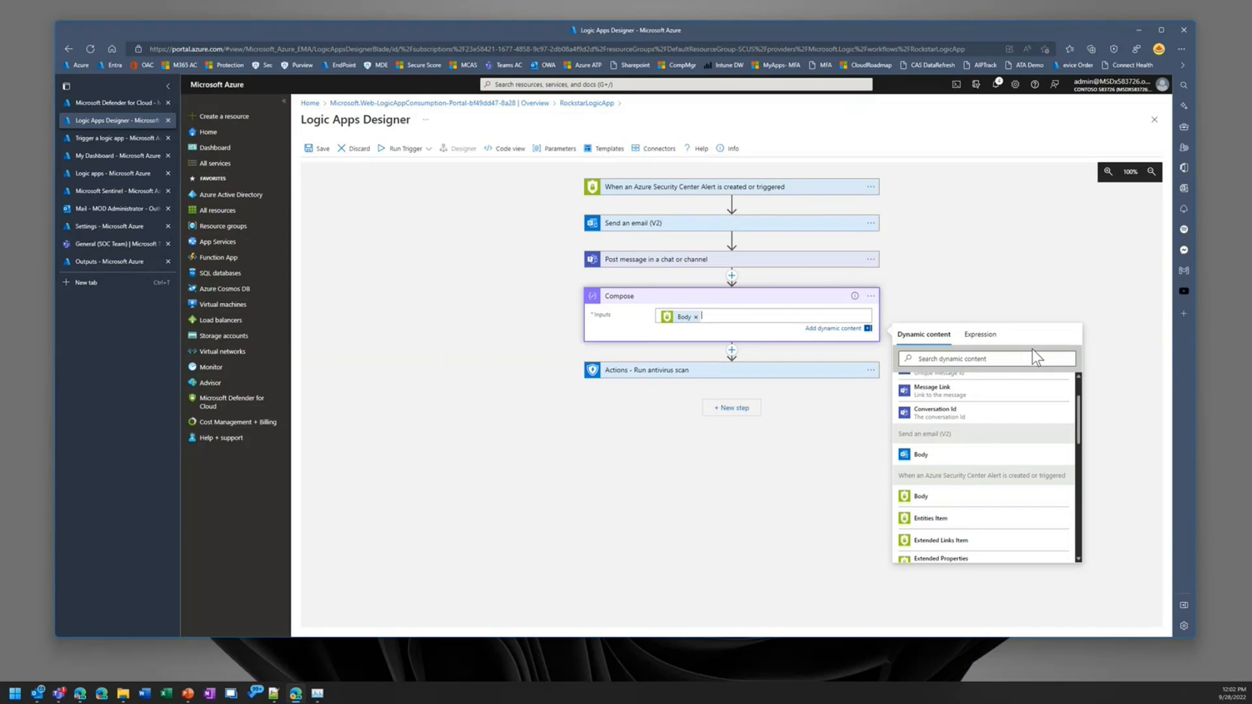
click(696, 317)
Step: Set the Compose action's Inputs to the alert trigger's Entities dynamic content
scroll(1014, 507, down, 1)
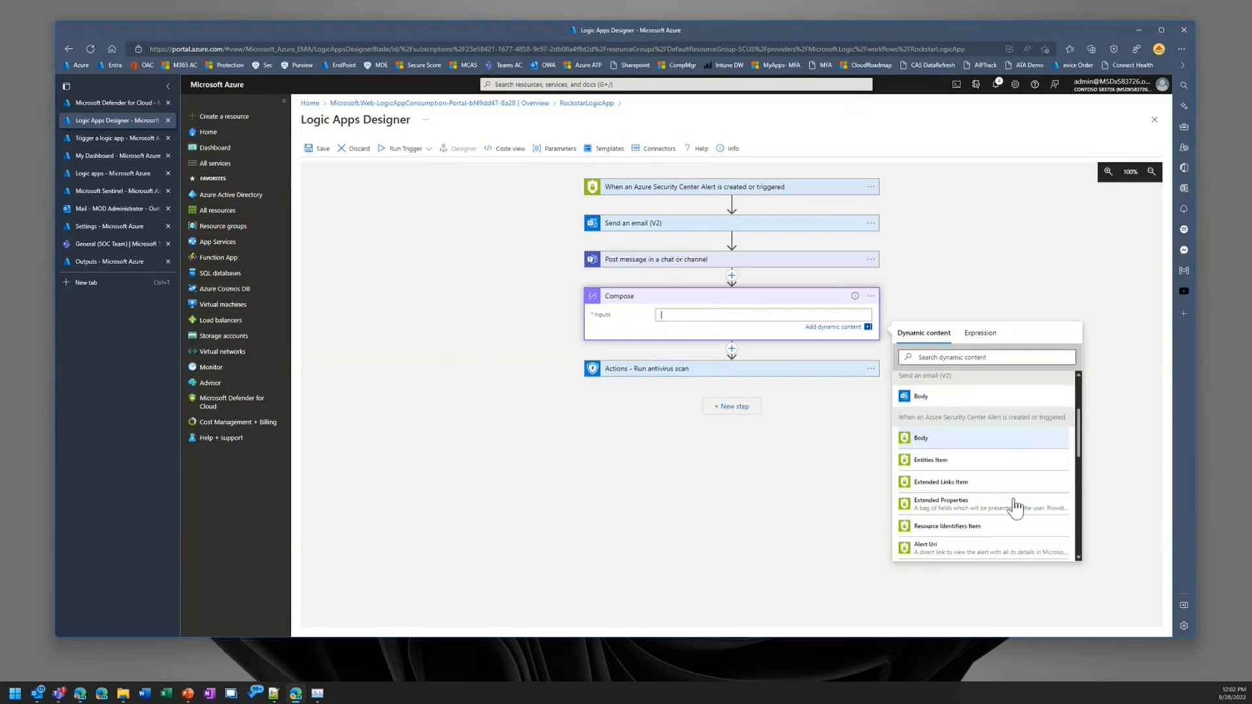
scroll(1014, 507, down, 4)
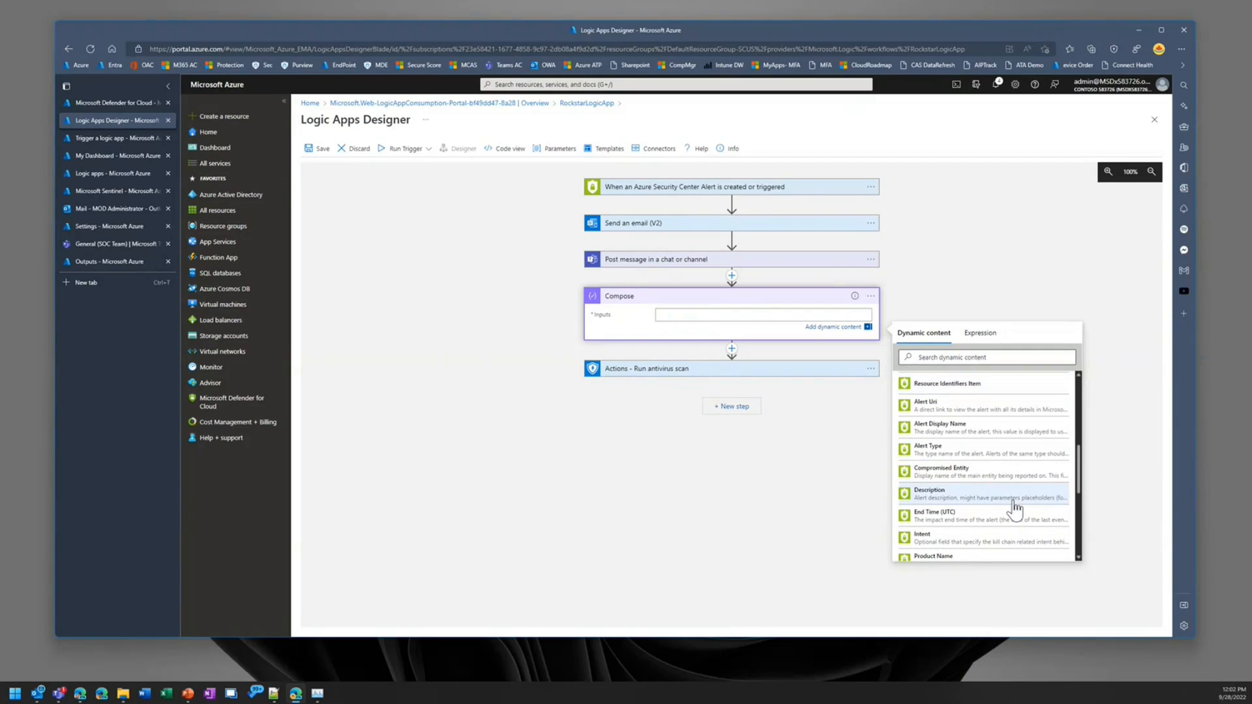
scroll(1014, 507, down, 6)
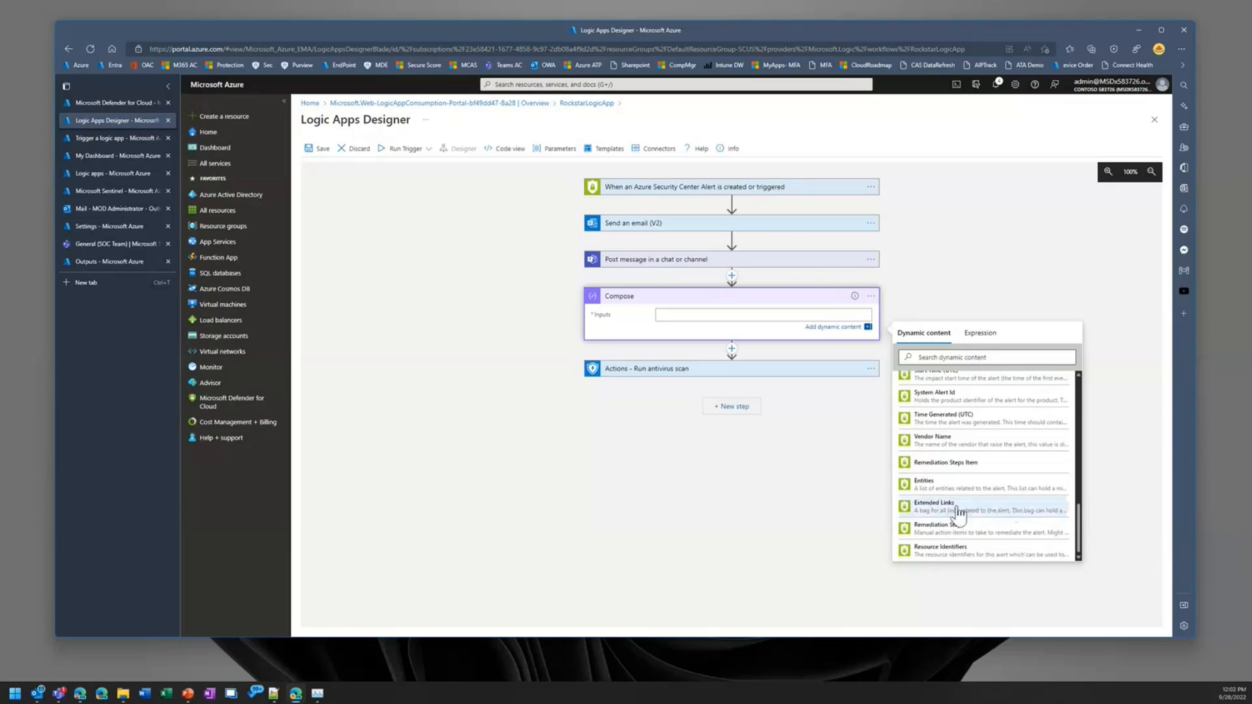
click(962, 489)
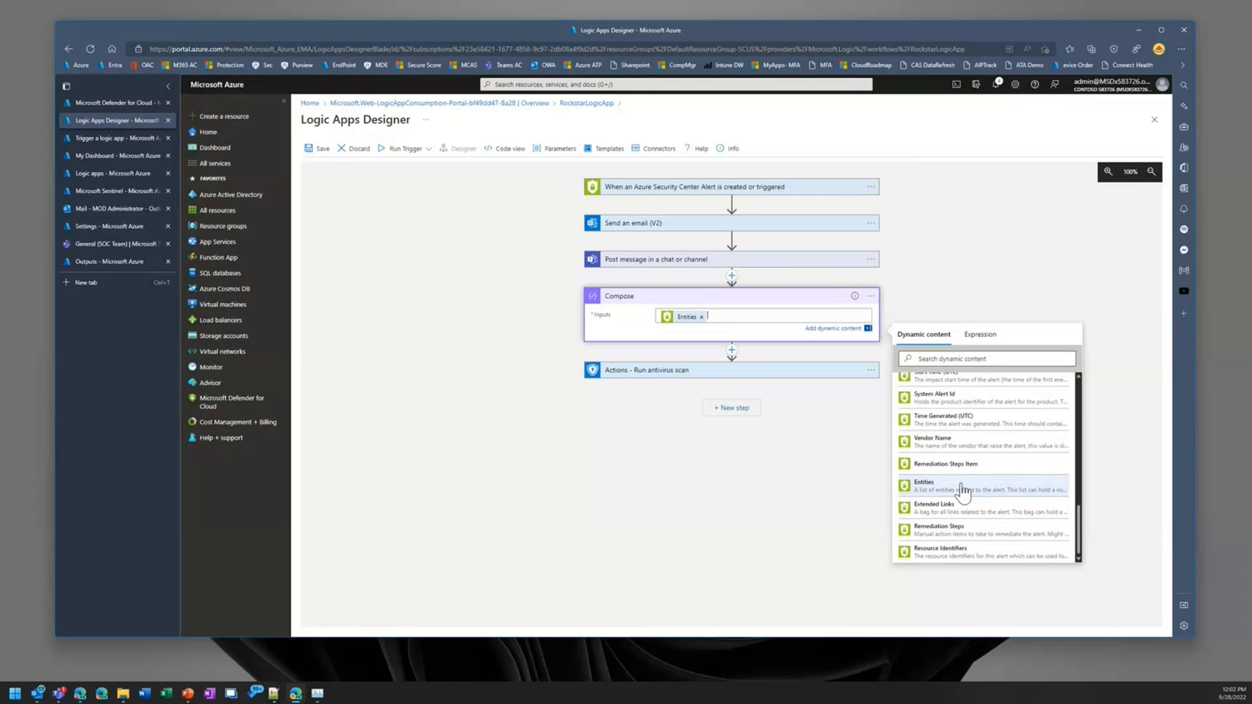
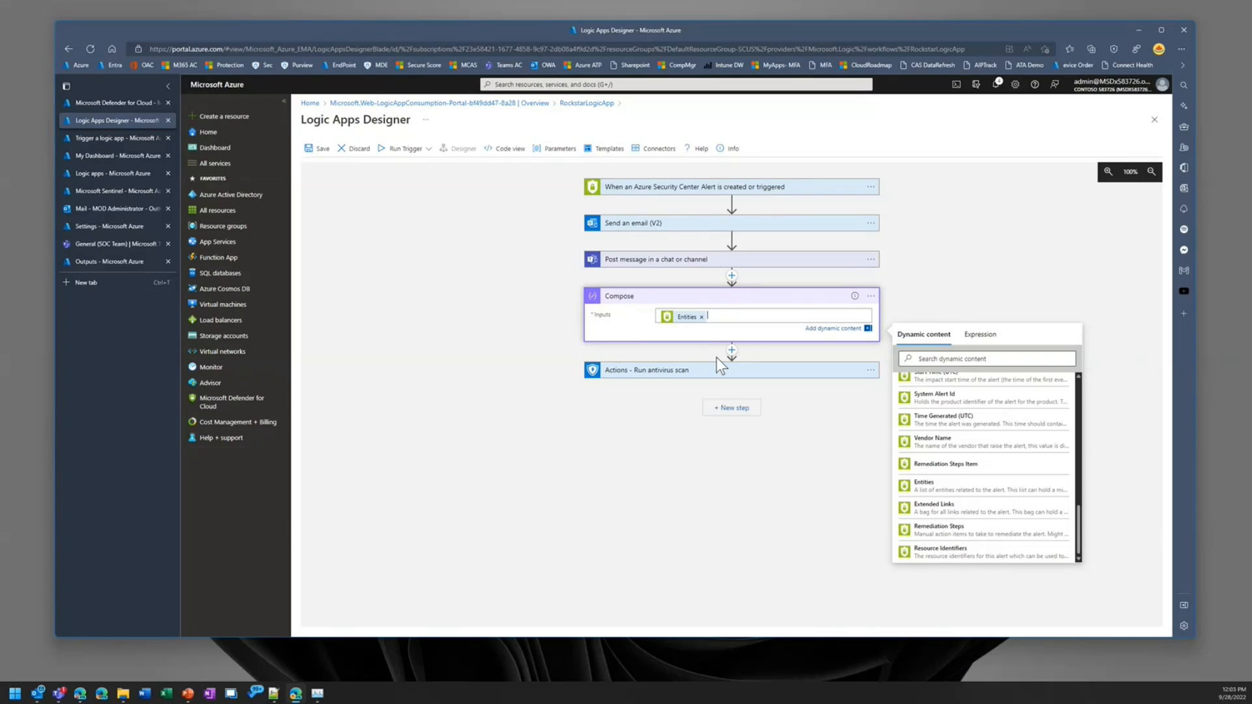
Step: Insert a Data Operations Parse JSON action between the Compose action and the antivirus scan
click(731, 350)
click(732, 366)
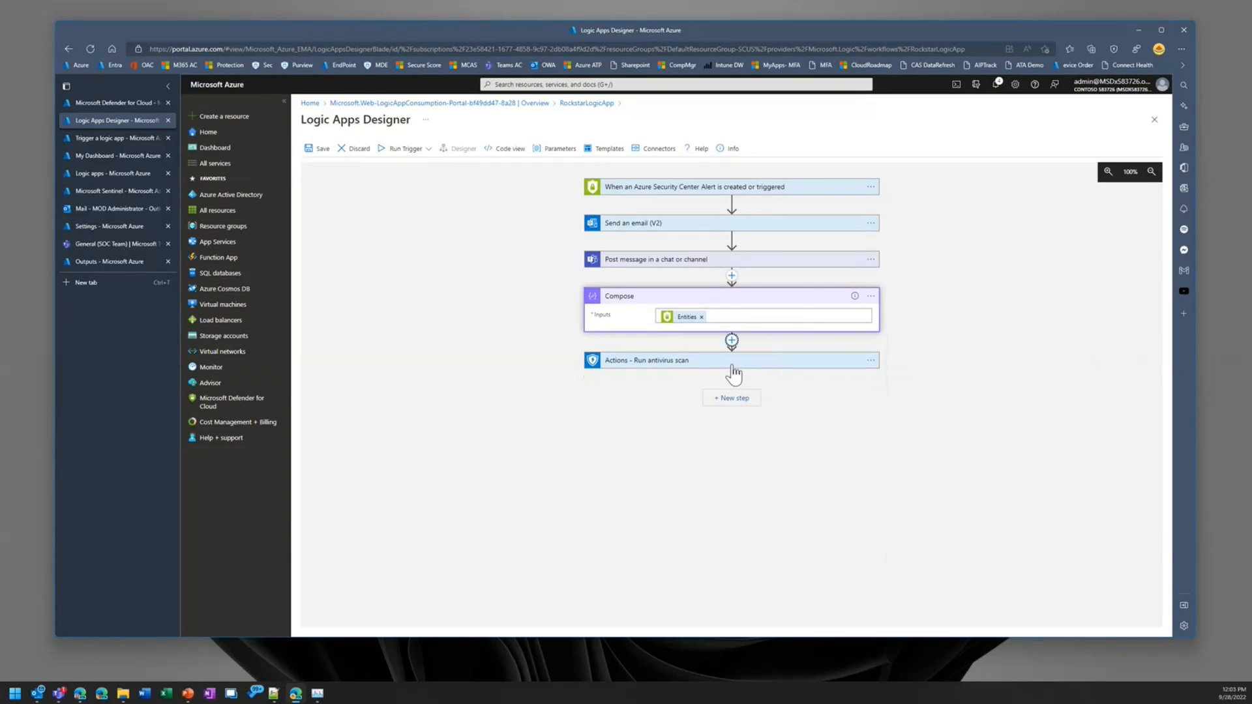
text(p)
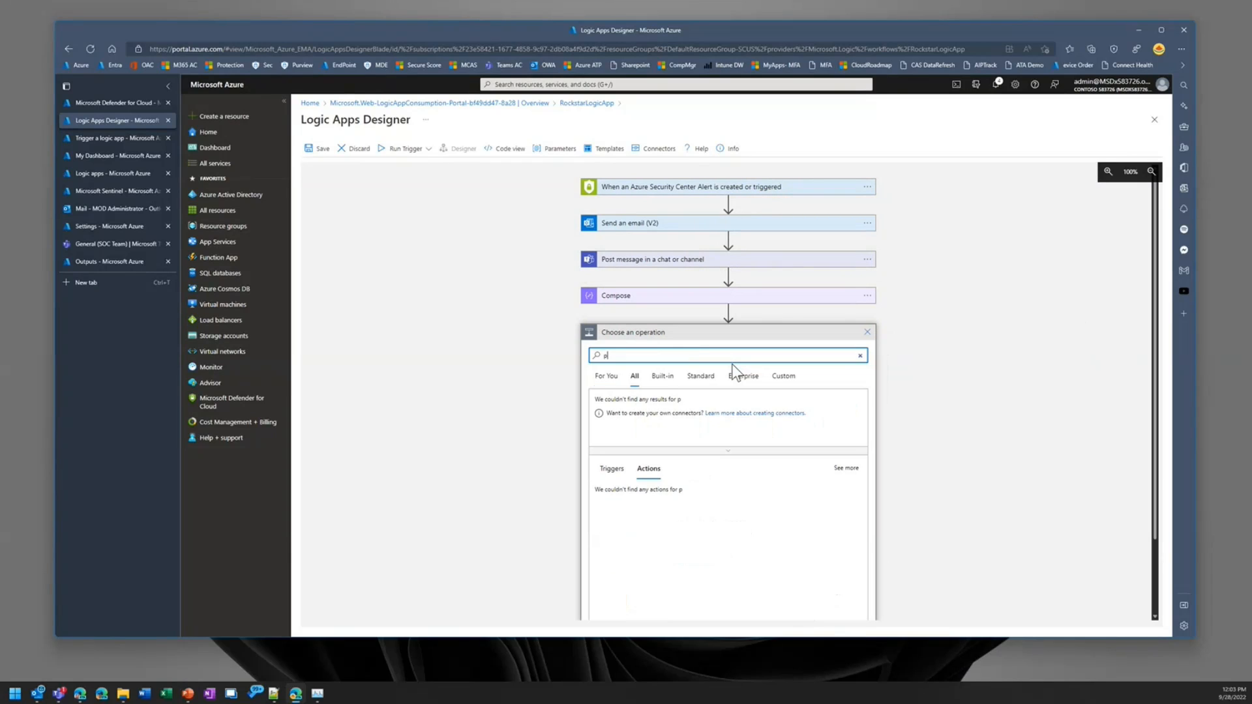
text(arse json)
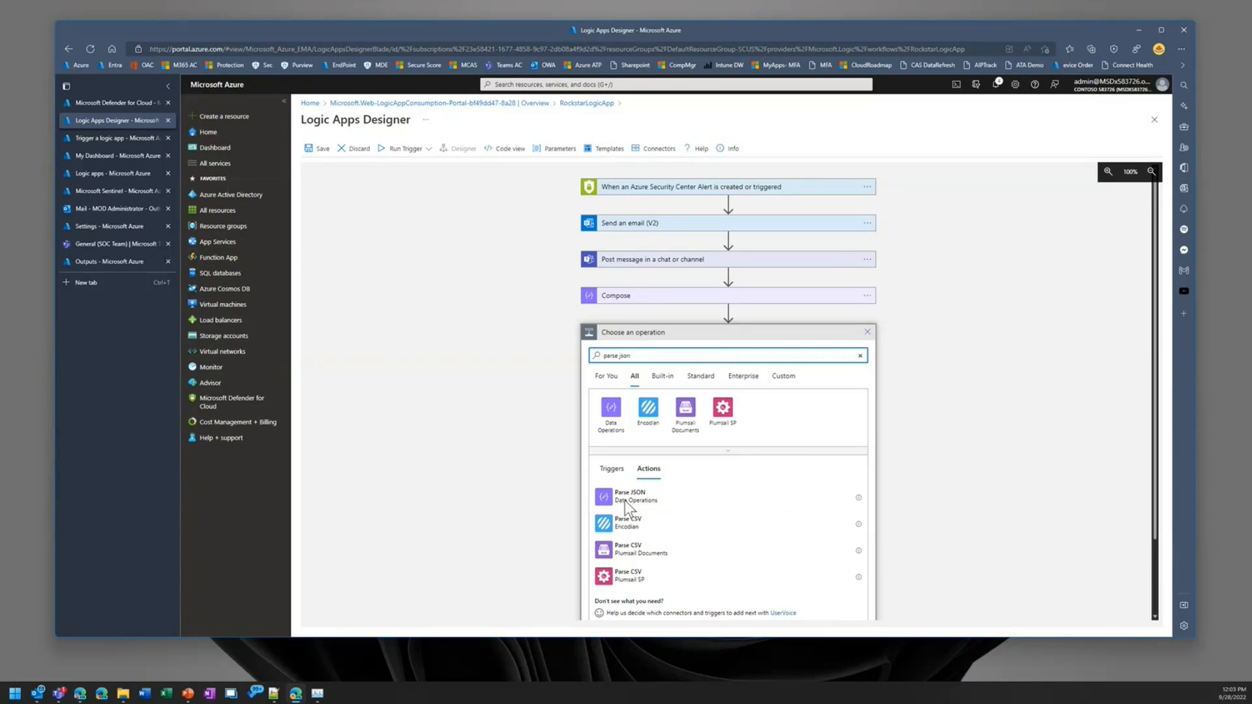
click(638, 496)
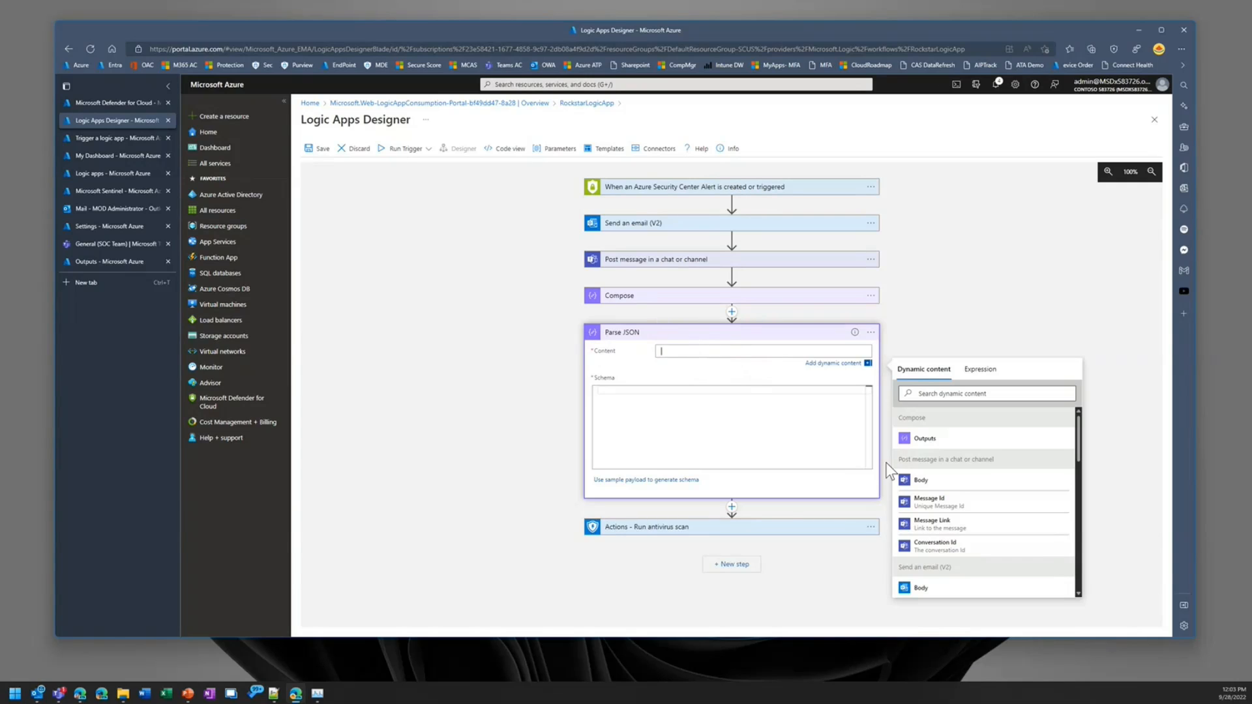
Step: Set the Parse JSON action's Content to the alert trigger's Entities dynamic content
scroll(978, 540, down, 8)
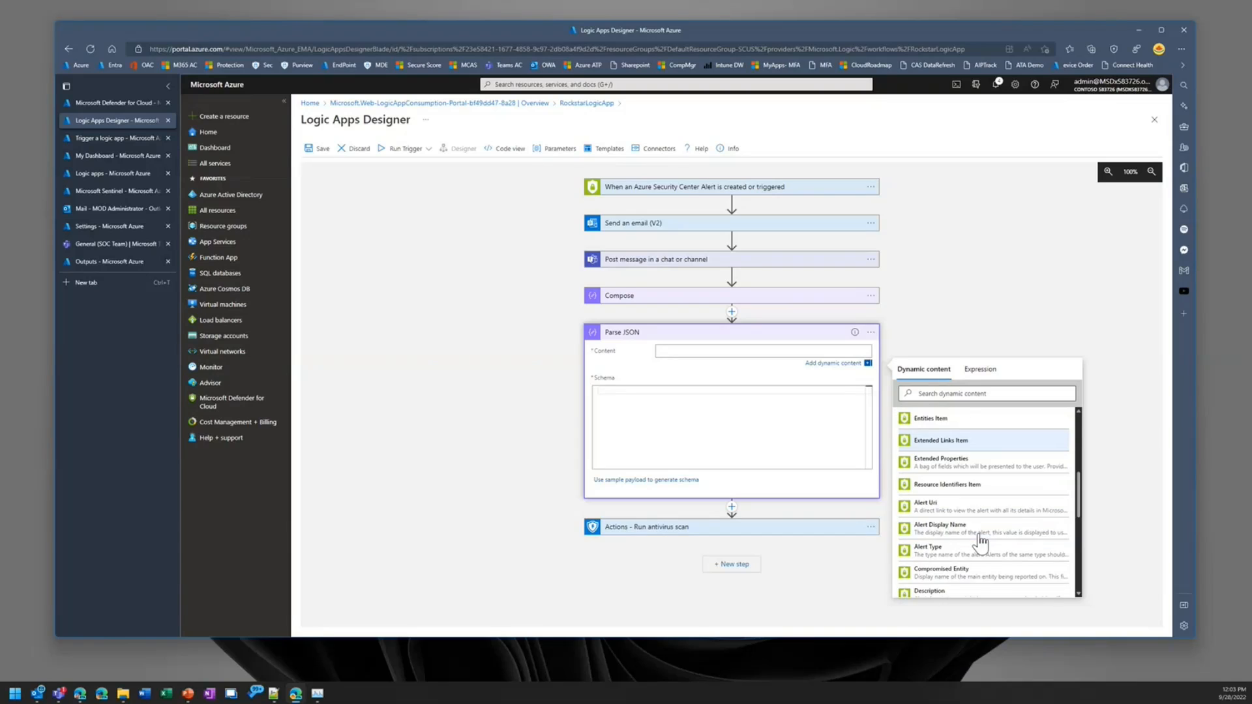
scroll(984, 543, down, 5)
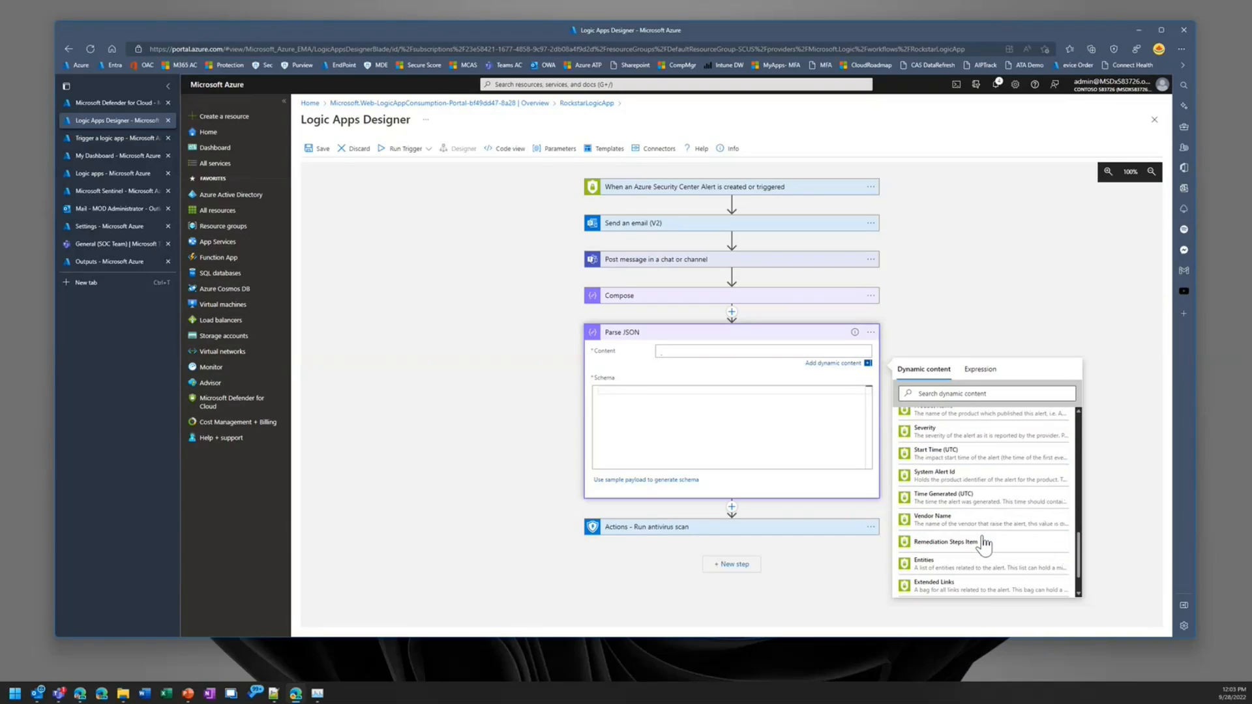
click(963, 524)
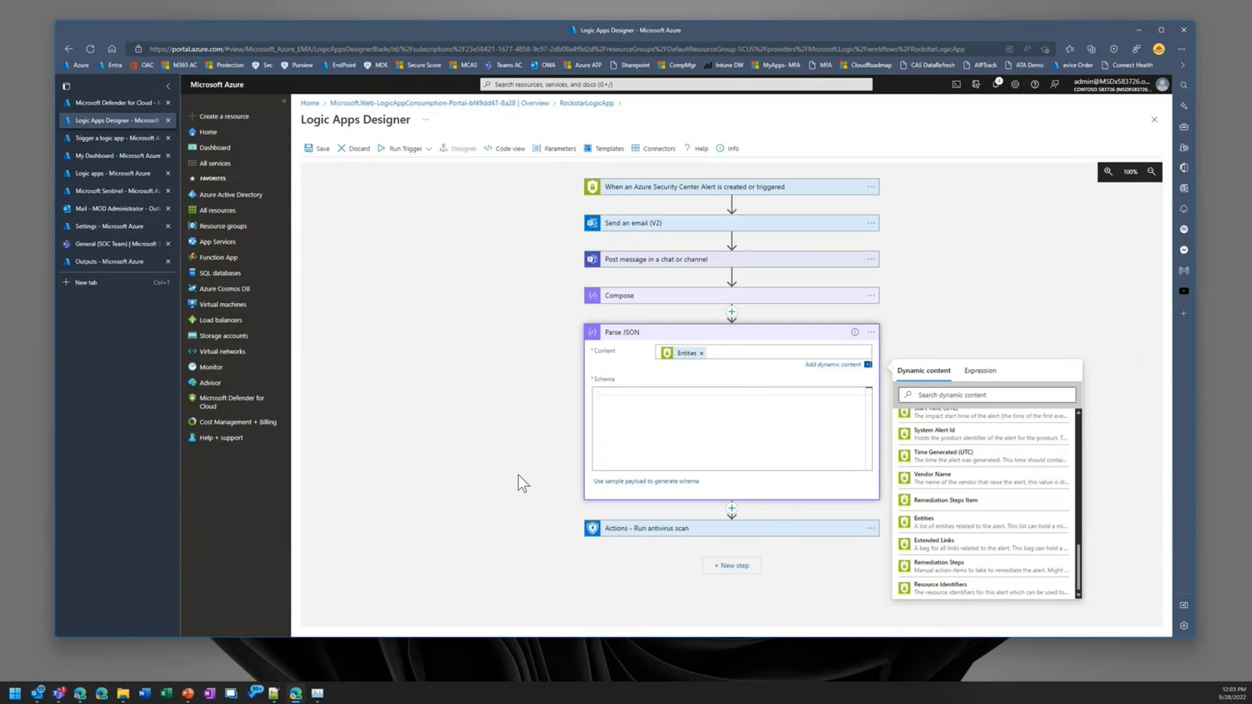
click(559, 428)
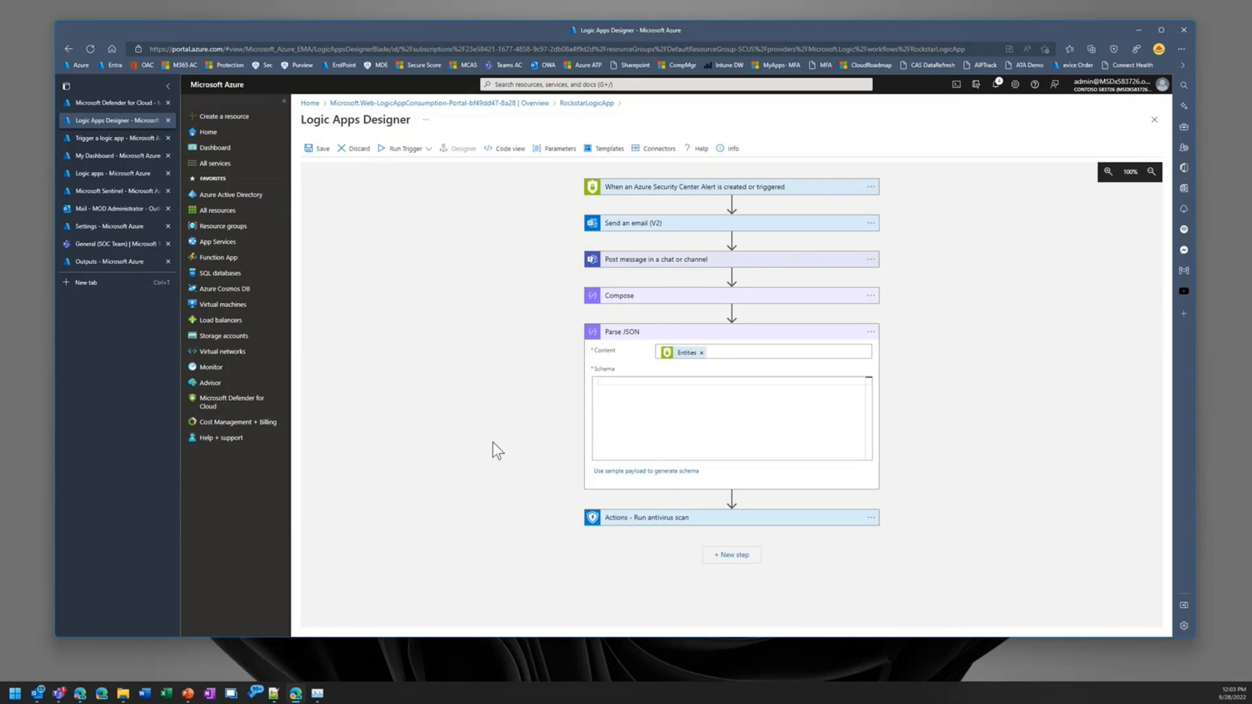
Step: Enter placeholders fsfds as the Parse JSON schema, fasdf as the scan's Machine ID and sadf as its Comment, and try to save
click(639, 385)
text(fsfds)
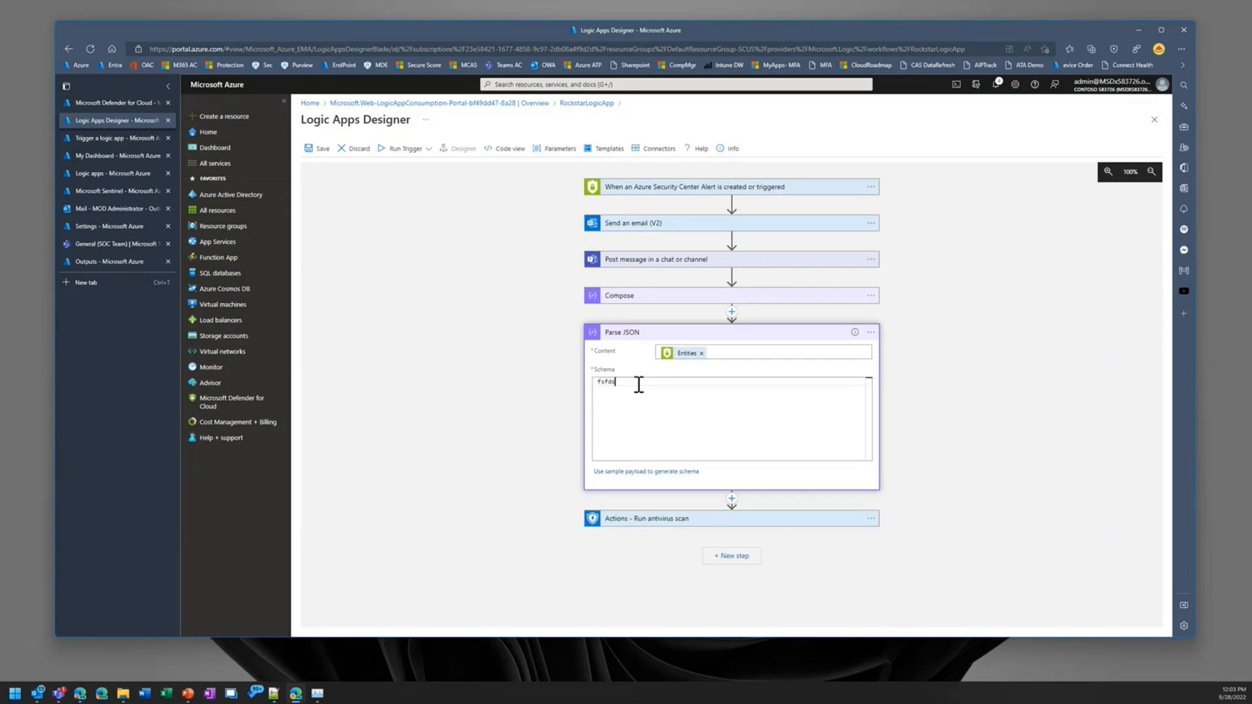
click(696, 521)
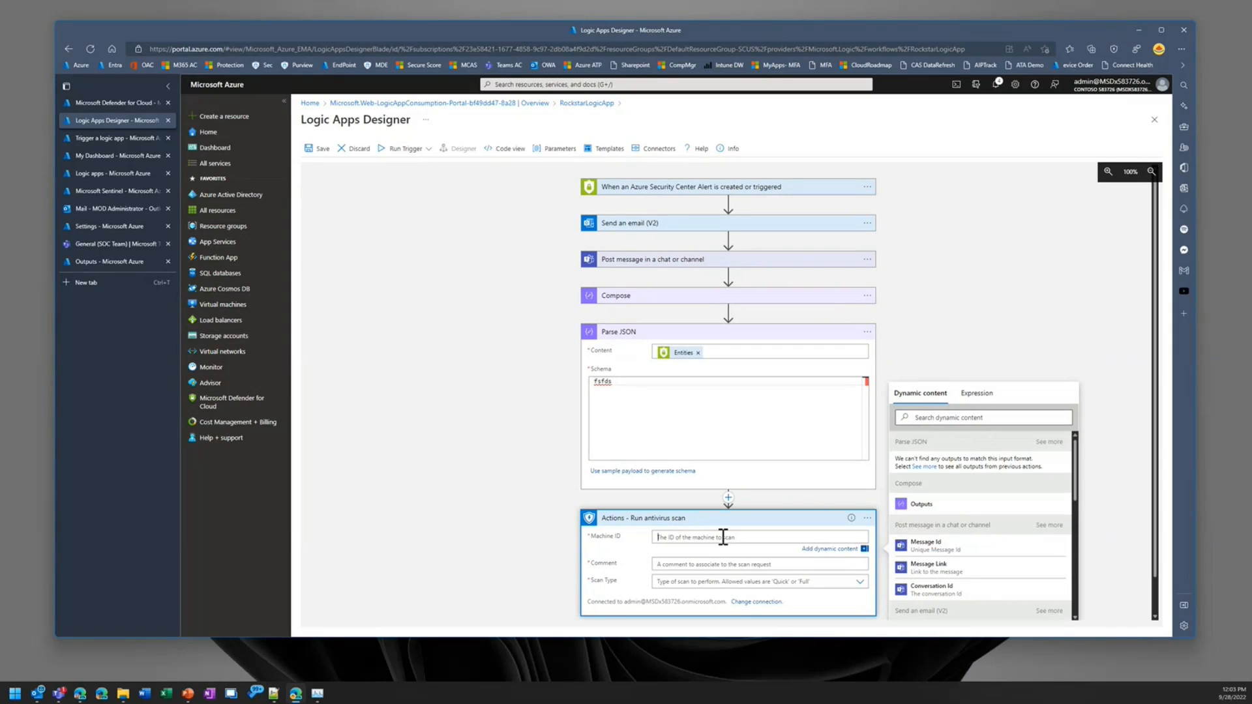
text(fasdf)
click(722, 564)
text(sadf)
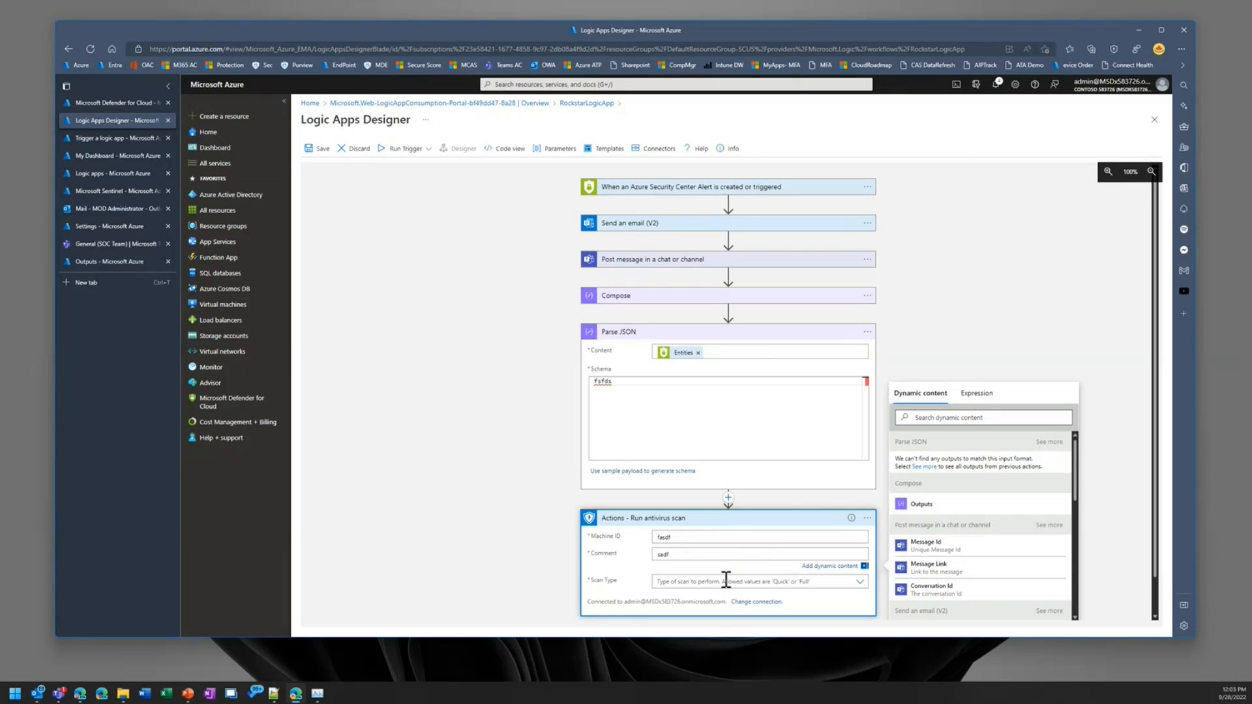
click(724, 578)
text(fsfa)
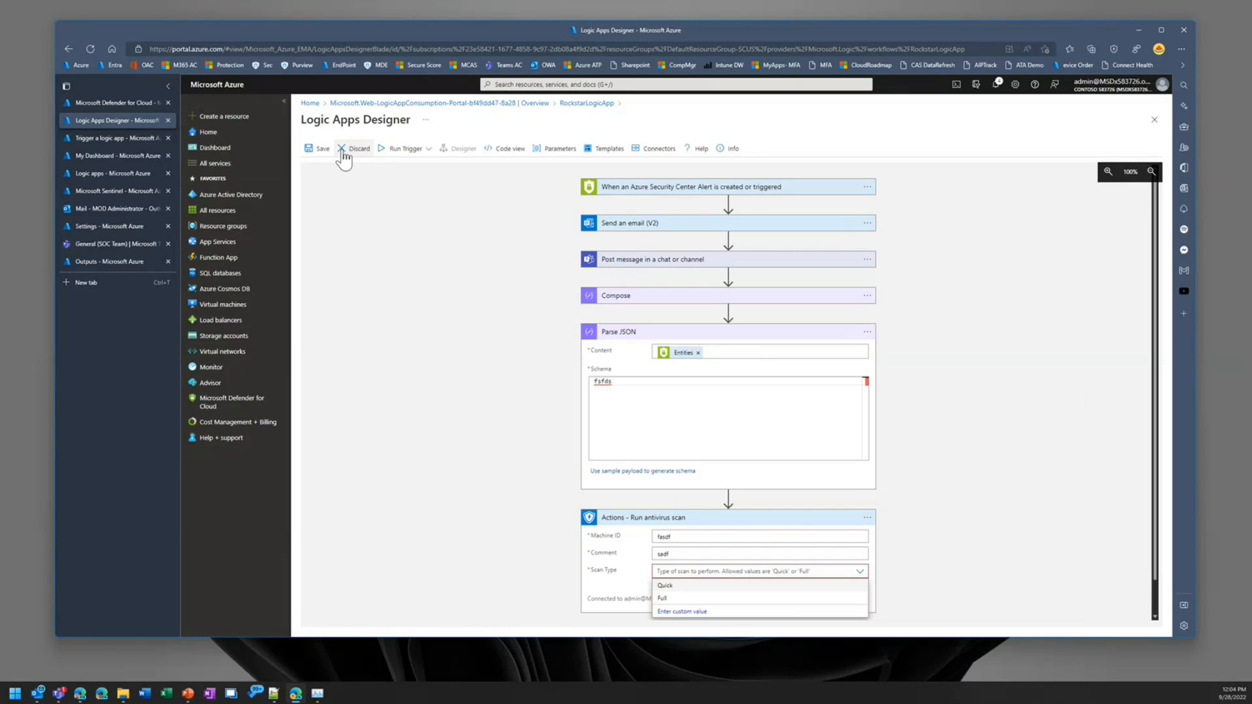
click(317, 149)
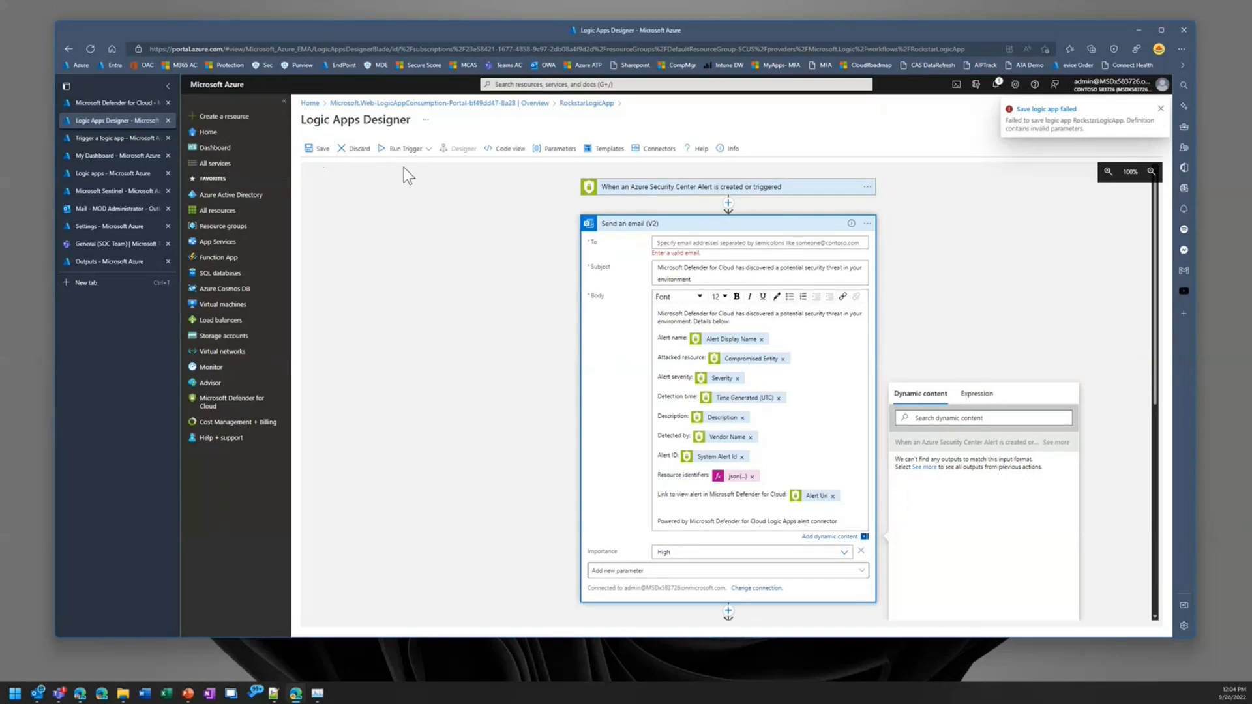
click(1160, 110)
Step: Clear the Parse JSON schema, delete the Run antivirus scan action and try to save the logic app
scroll(782, 476, down, 7)
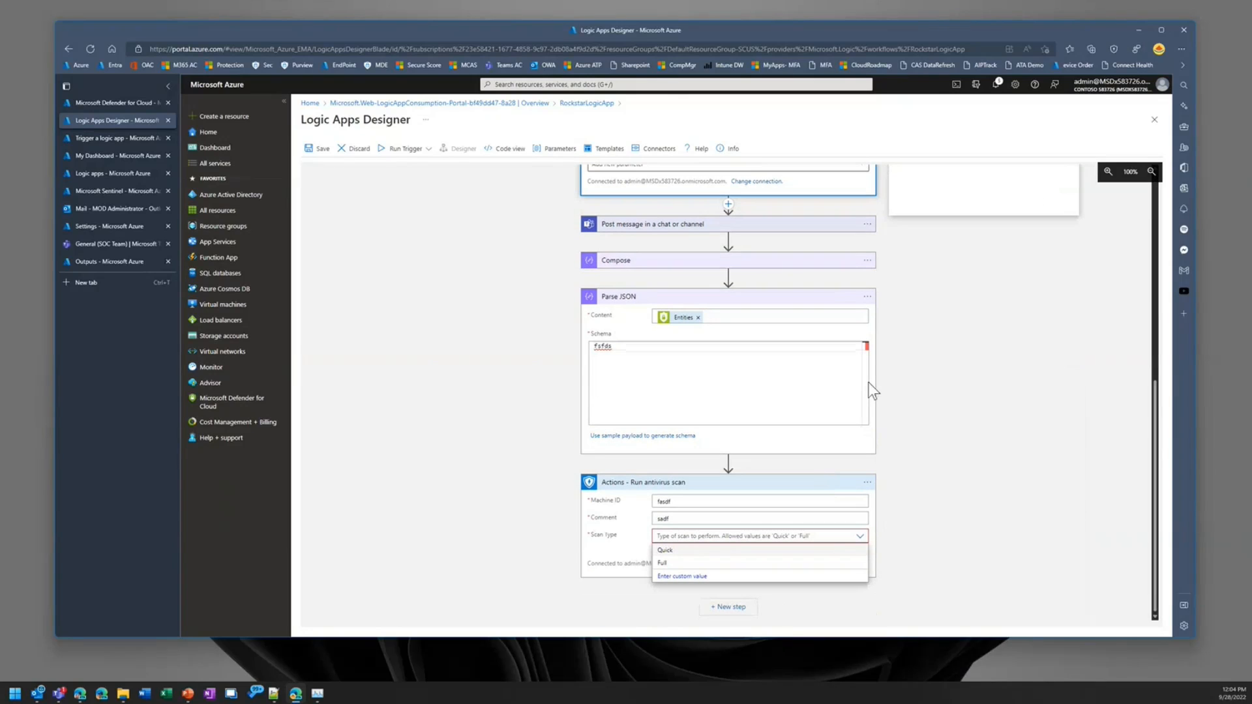
drag(617, 348, 557, 346)
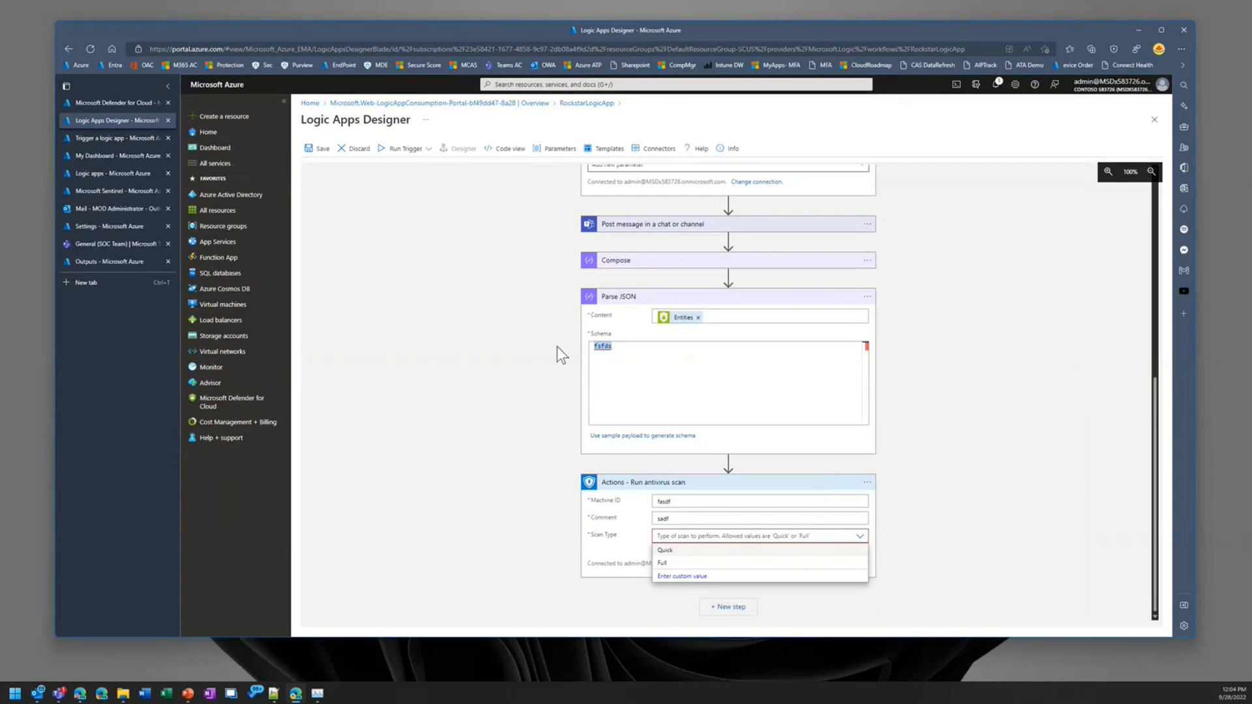
key(BackSpace)
click(867, 482)
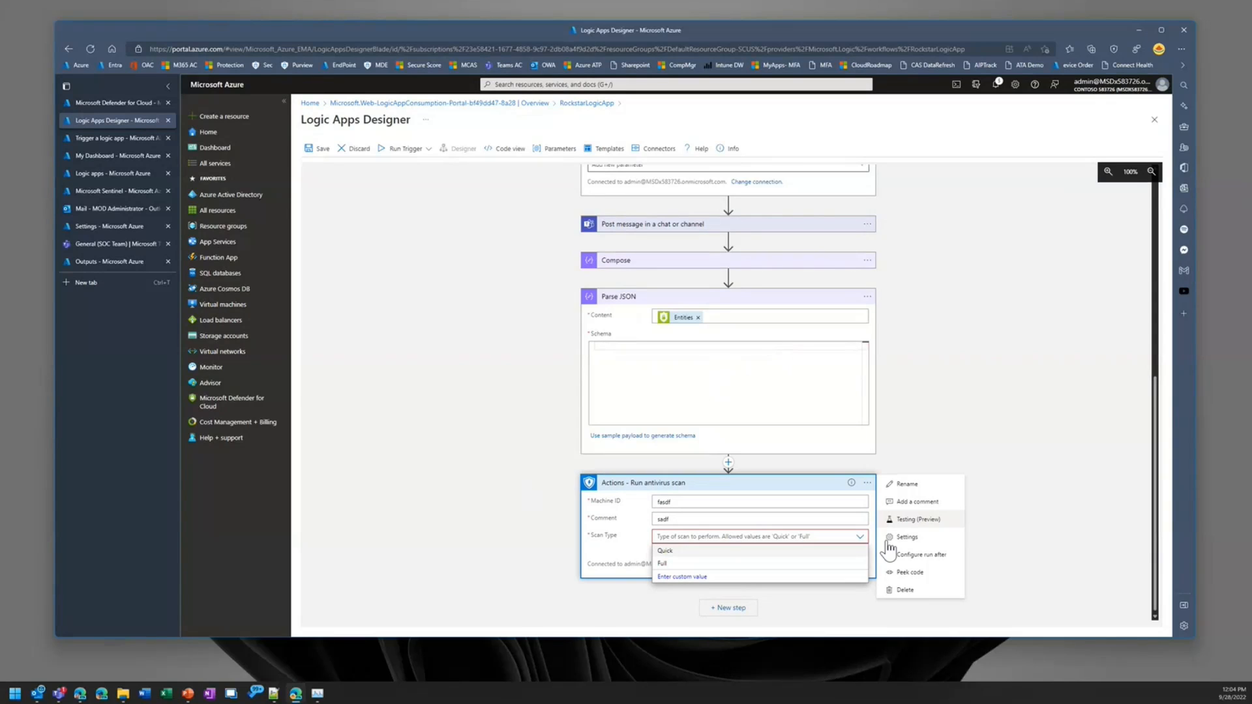
click(904, 589)
click(752, 411)
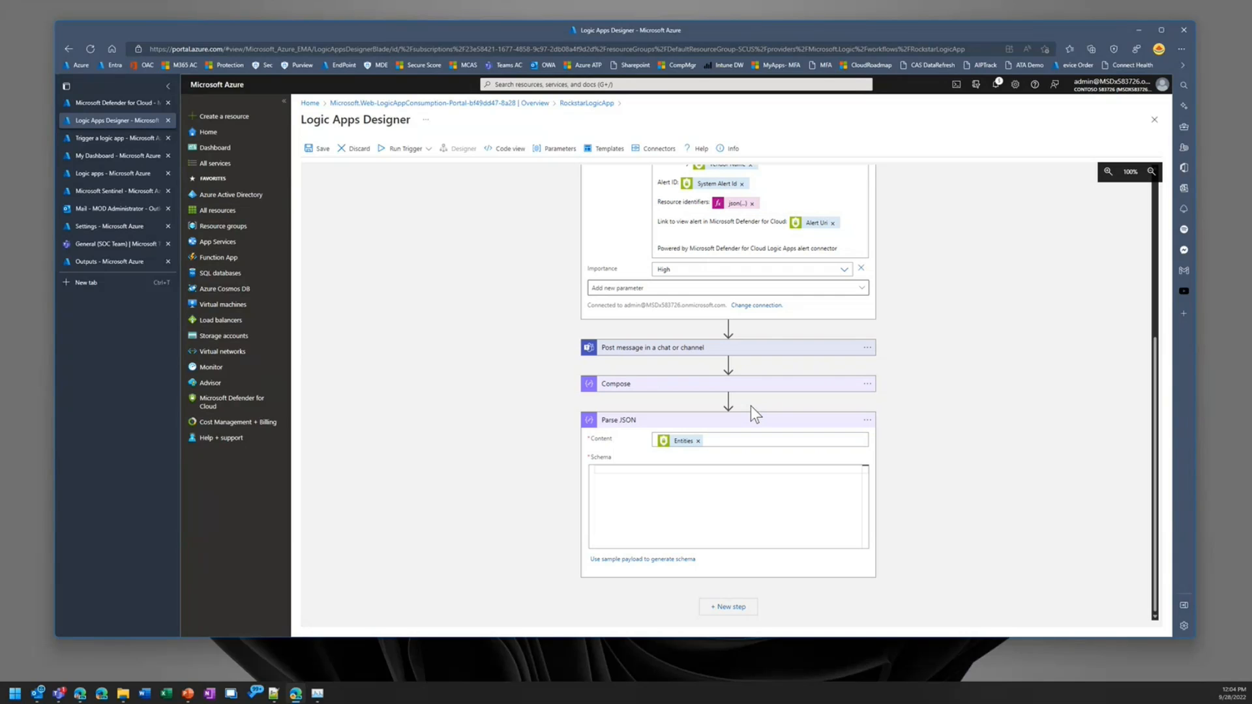
click(319, 152)
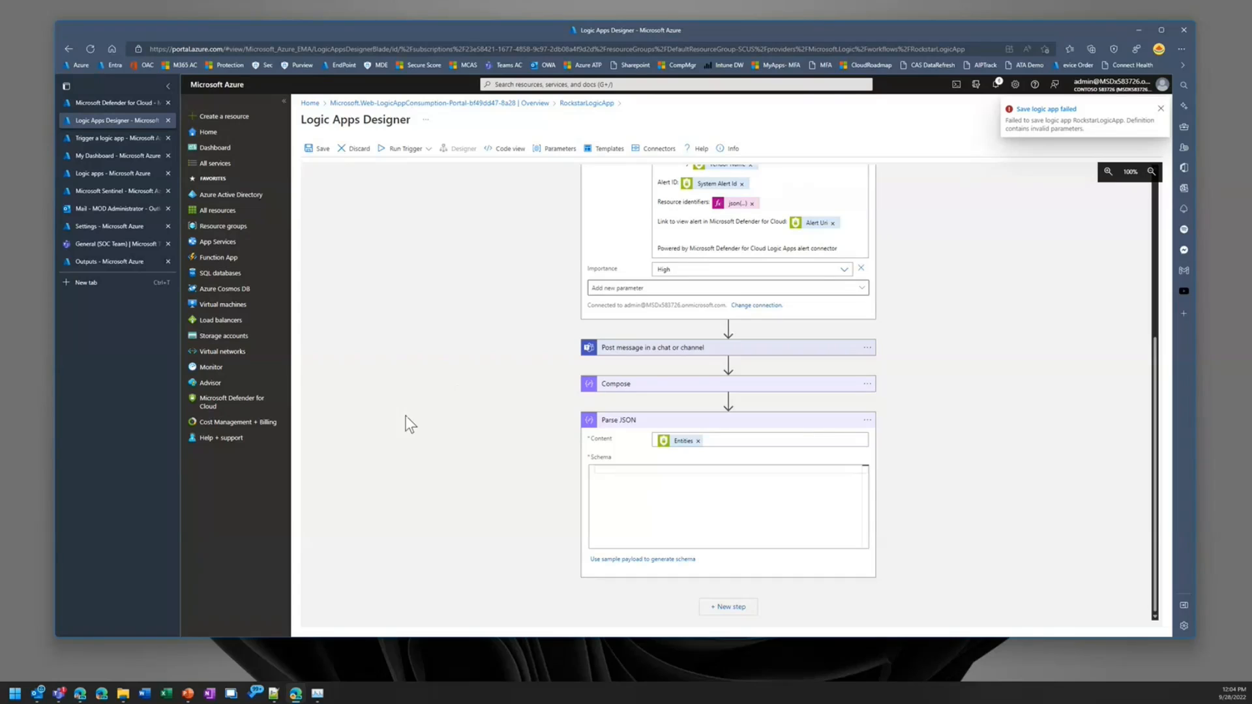
Step: Delete the Parse JSON action from the workflow and retry saving the logic app
click(867, 420)
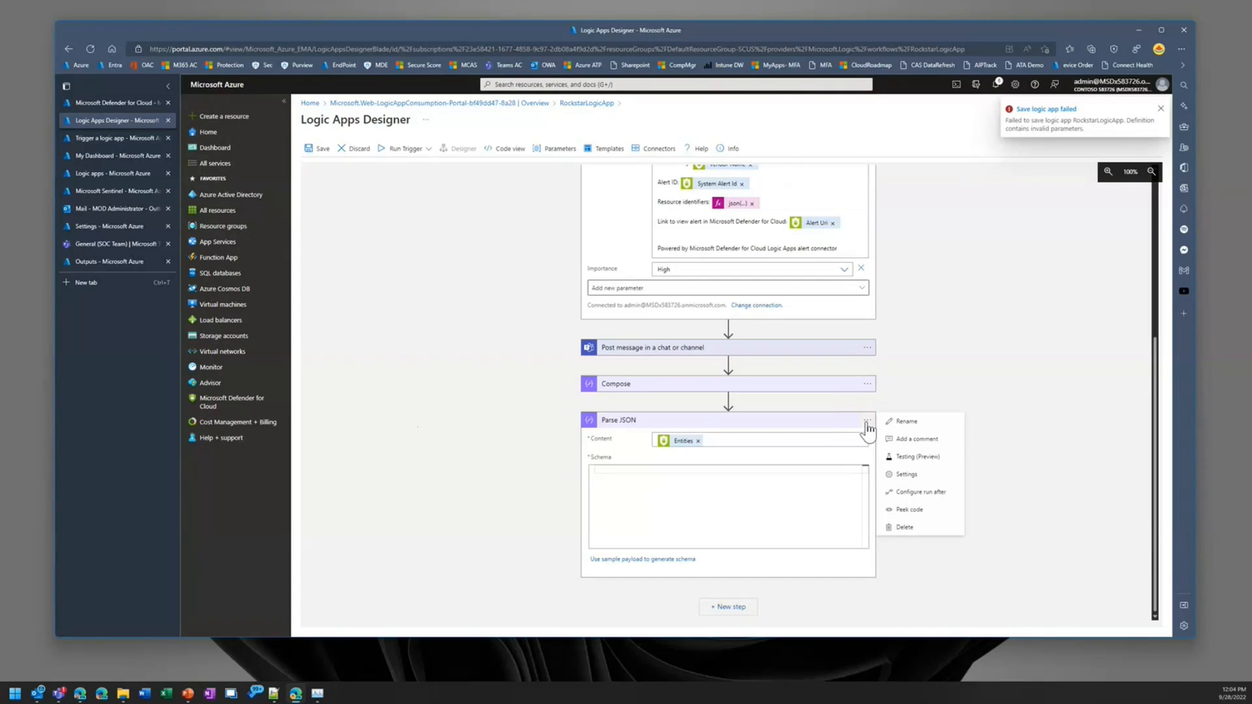
click(946, 536)
click(731, 405)
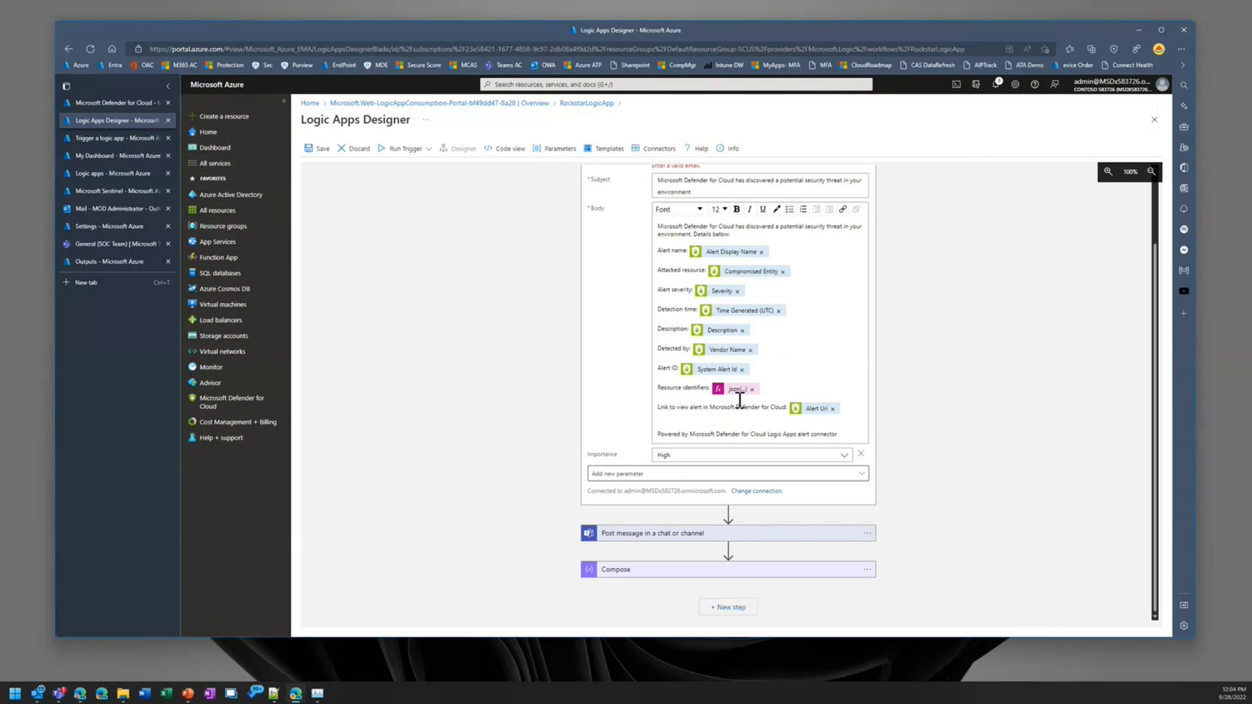
click(318, 150)
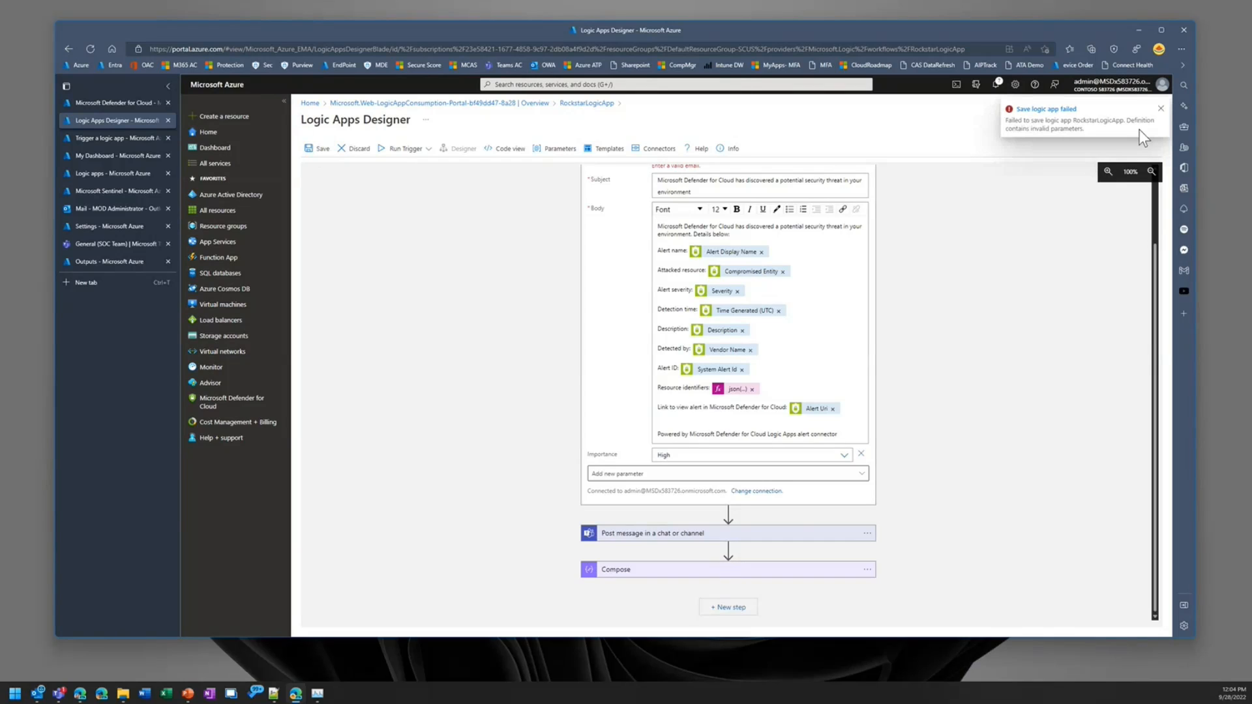
Step: Enter the administrator's email address as the recipient of the Send an email action and save the logic app
scroll(880, 449, up, 3)
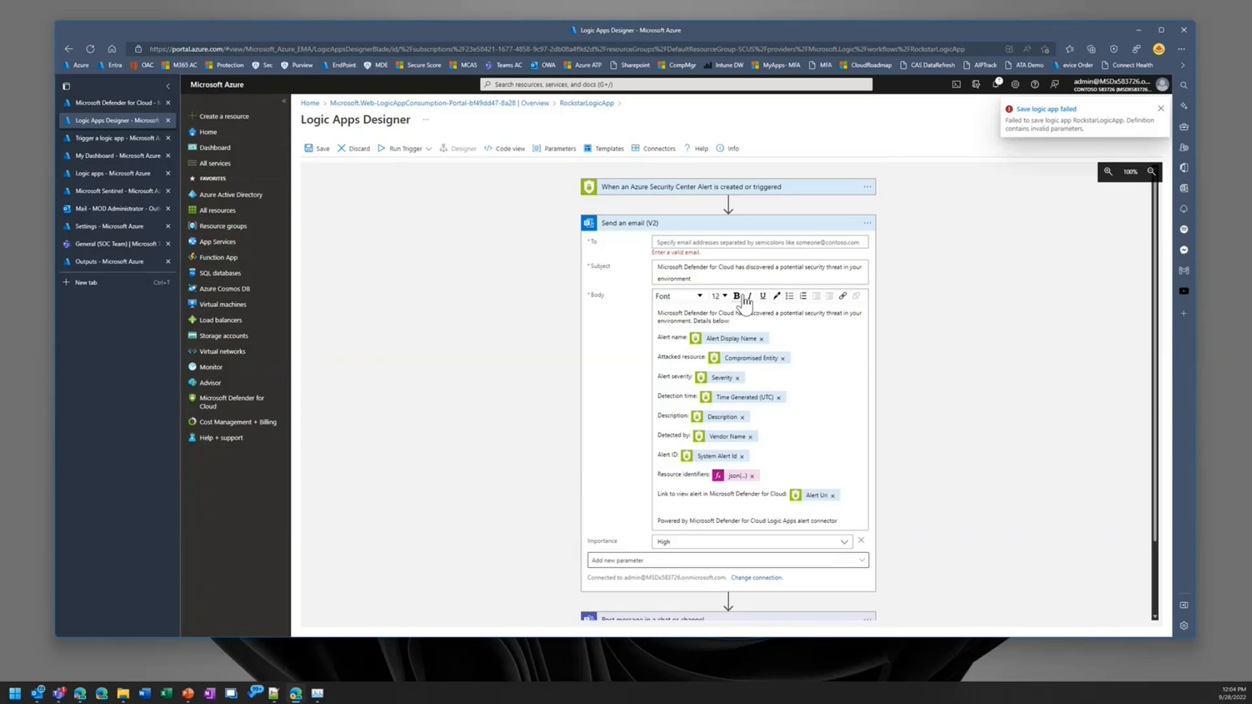
click(716, 239)
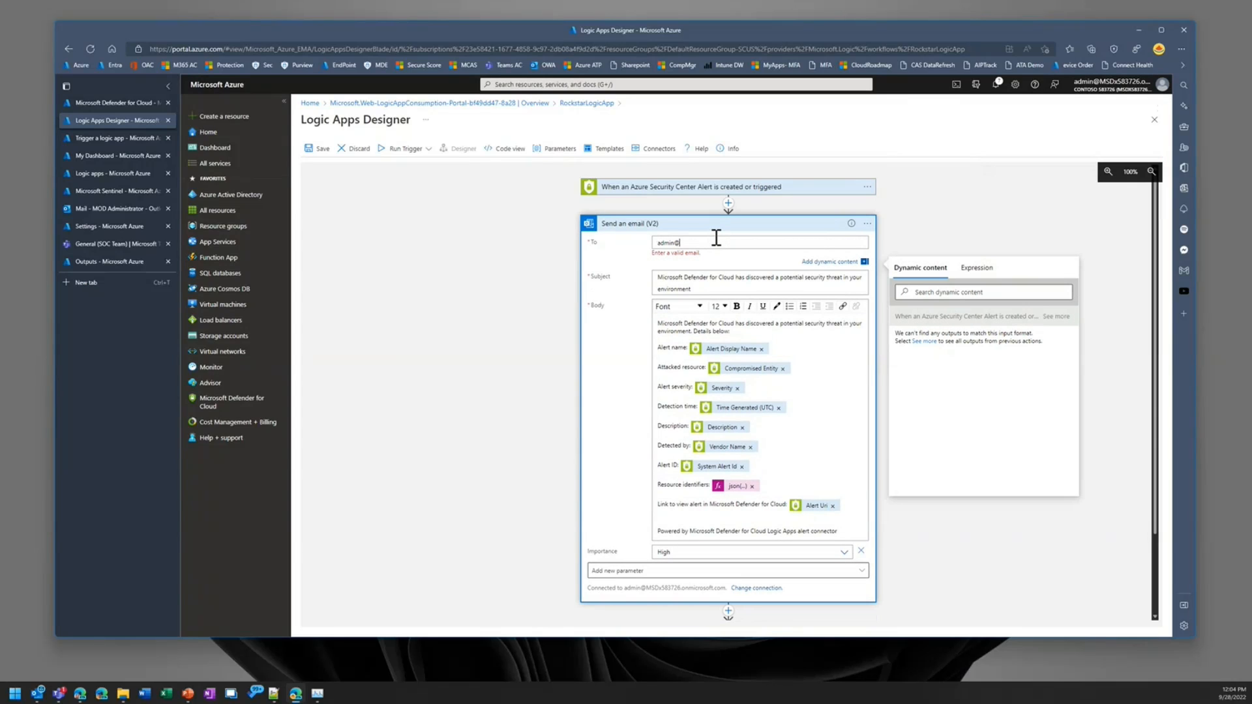
click(312, 148)
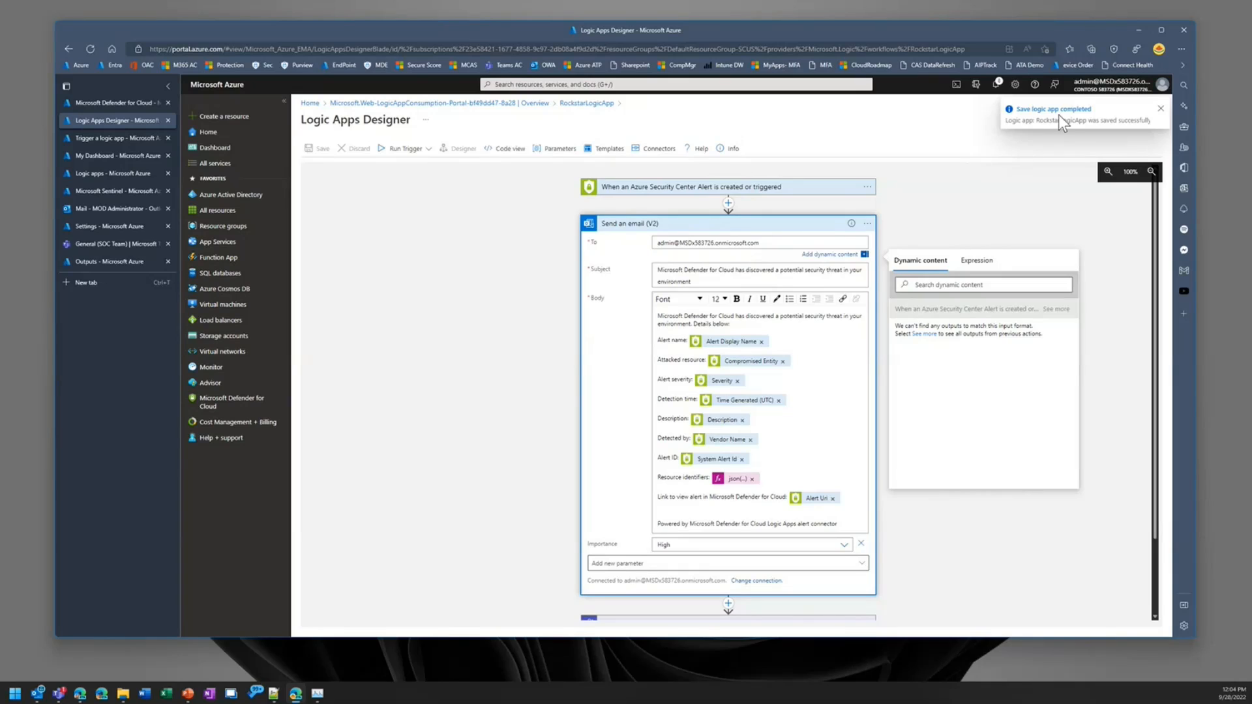
Step: Start the logic app's trigger run and return to Defender for Cloud's security alerts list, widening the Alert title column
click(394, 161)
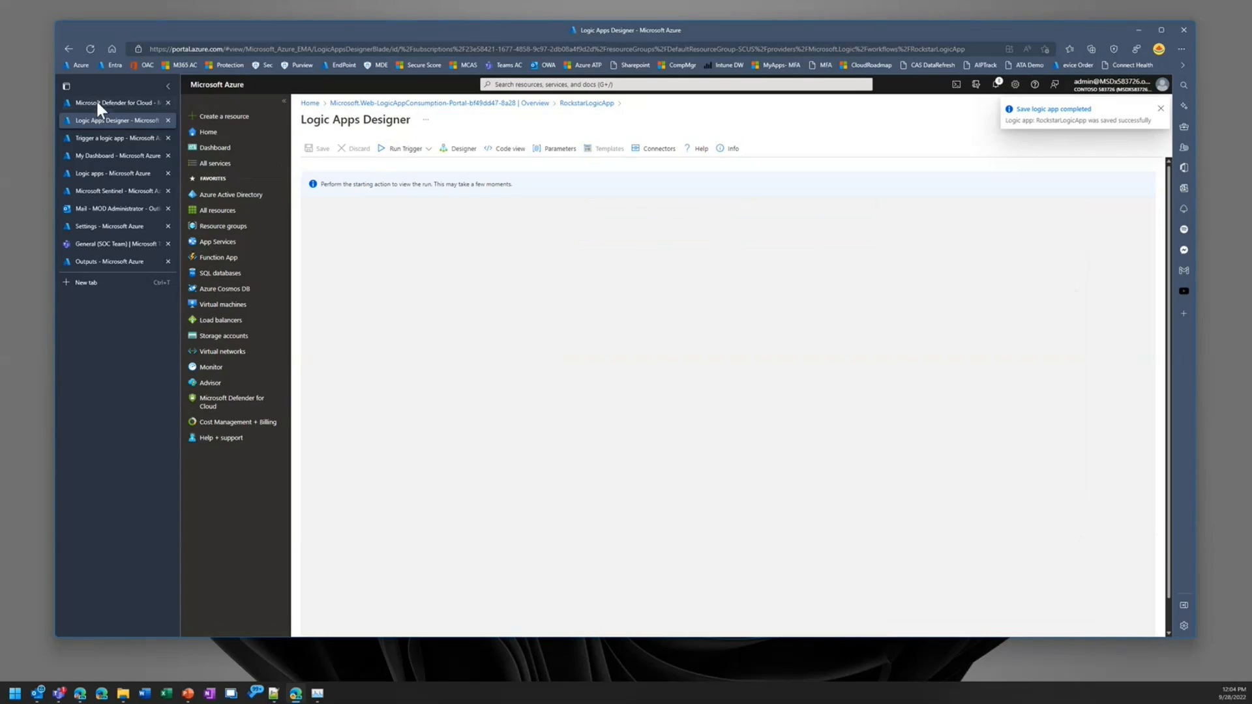
click(103, 135)
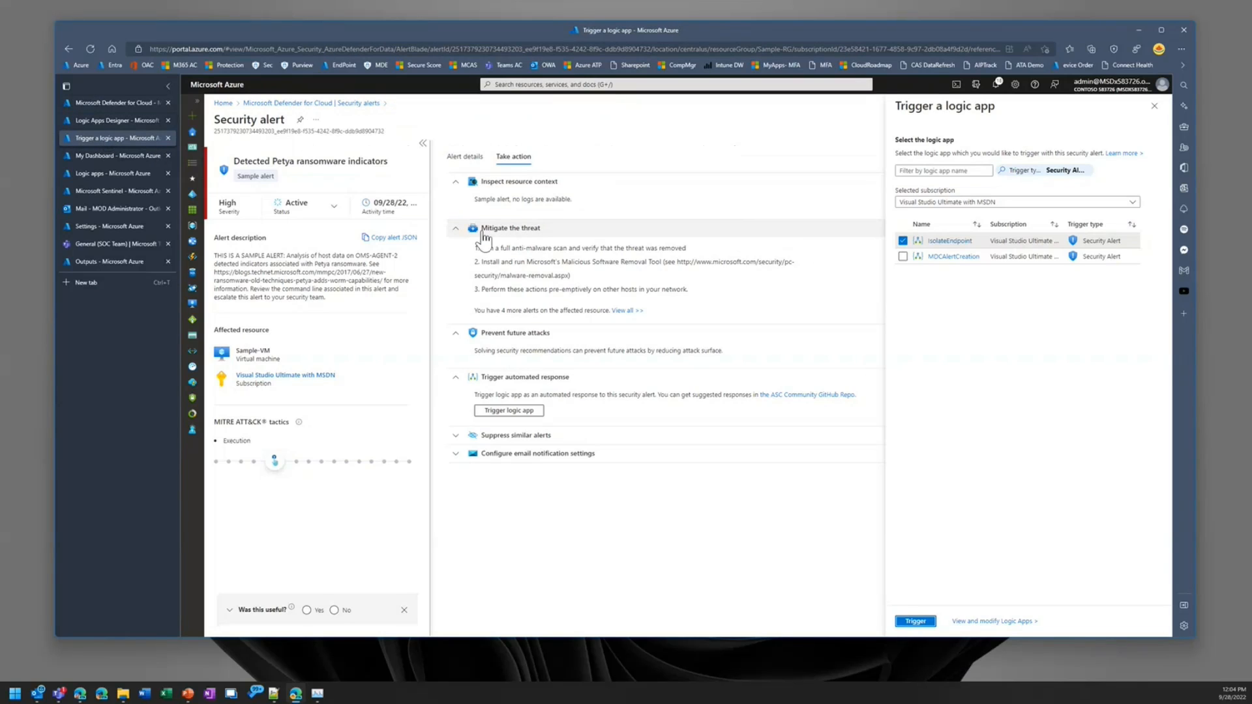
click(345, 105)
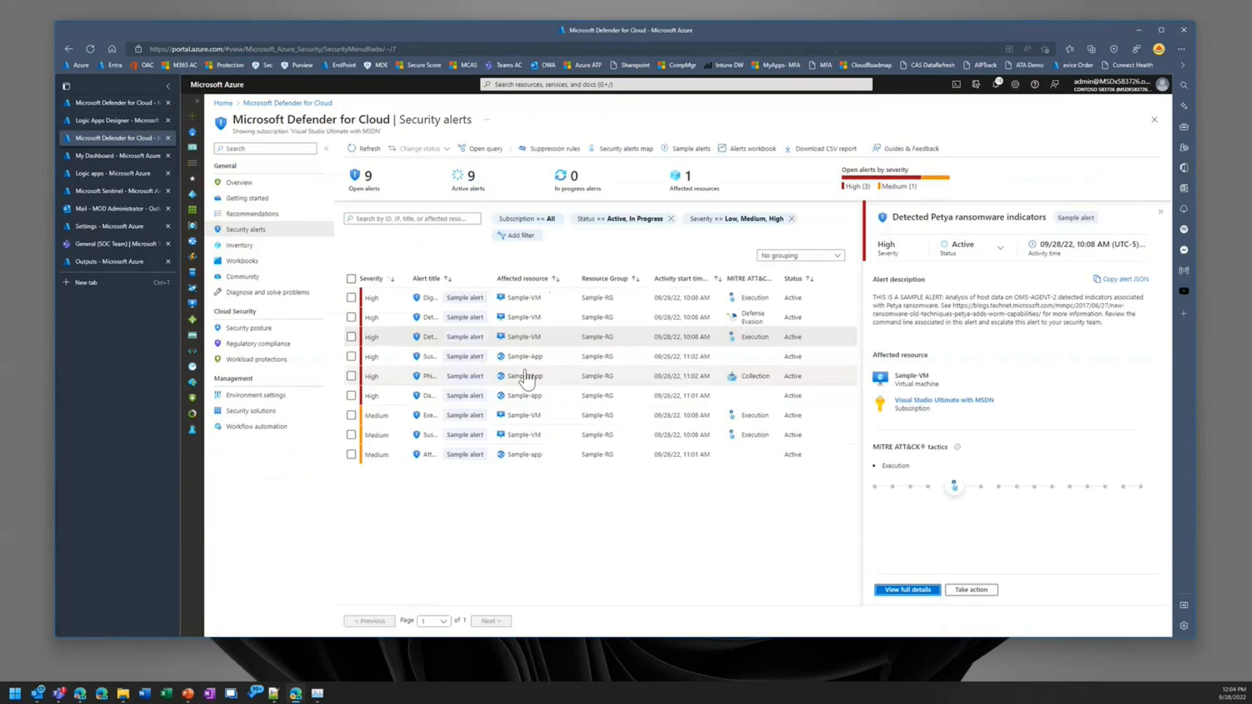
mouse_move(406, 278)
mouse_down()
mouse_move(552, 279)
mouse_move(403, 272)
mouse_up()
drag(489, 274, 680, 281)
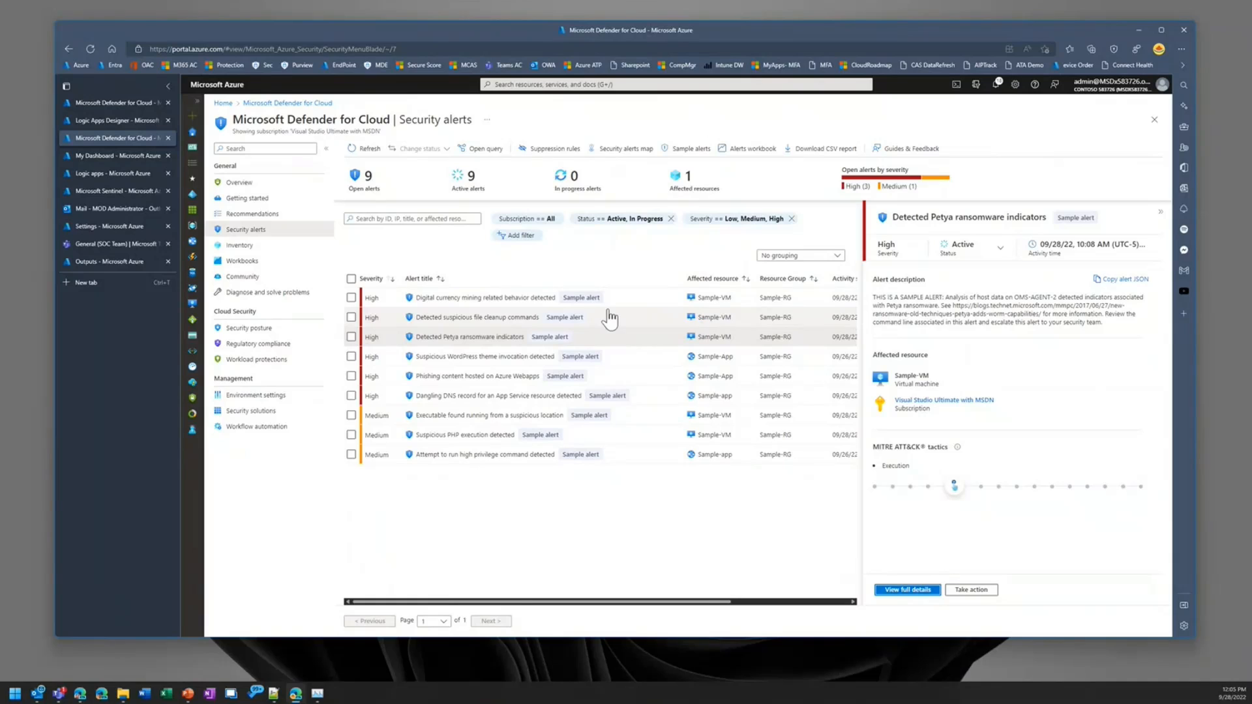
Step: Trigger RockstarLogicApp as the automated response to the "Detected suspicious file cleanup commands" sample alert
click(461, 318)
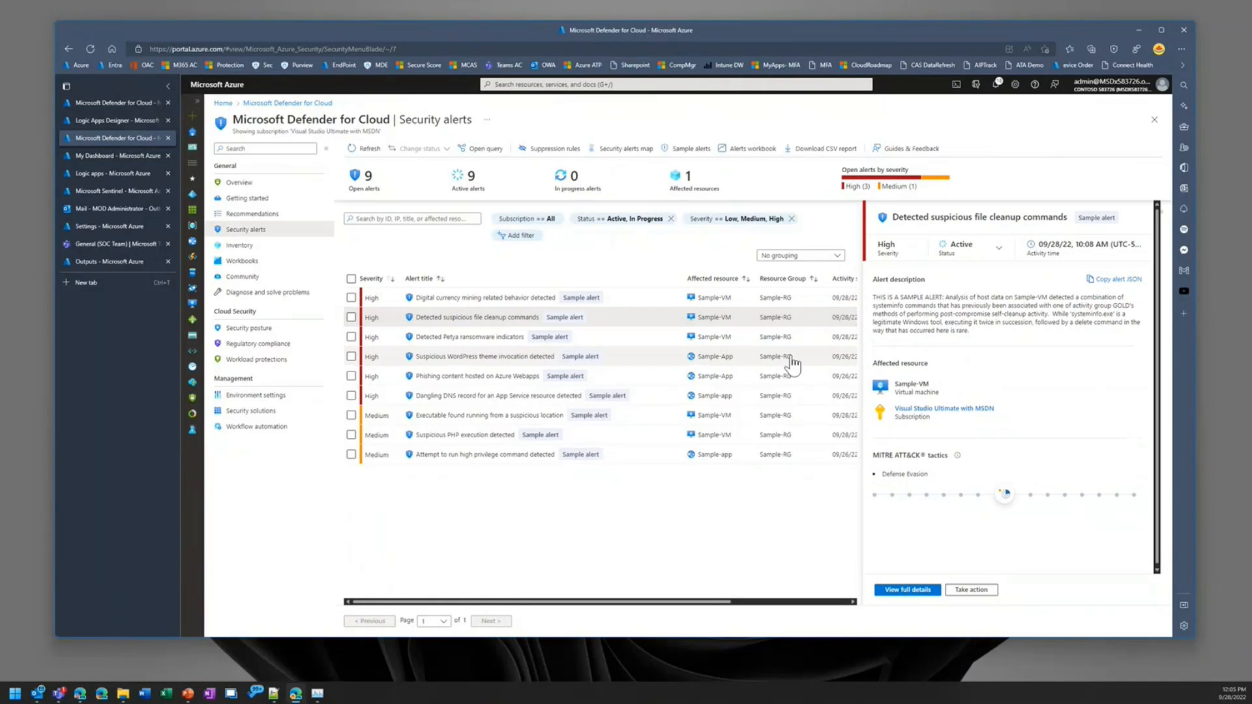
click(978, 590)
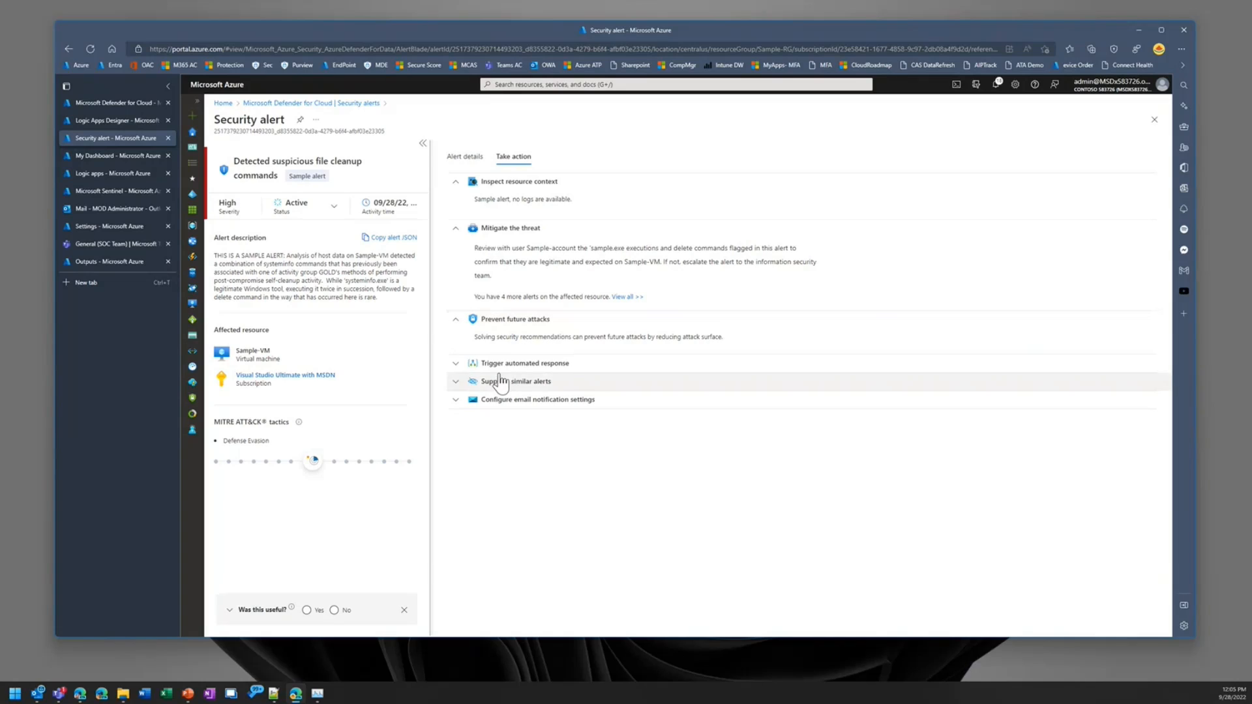
click(507, 365)
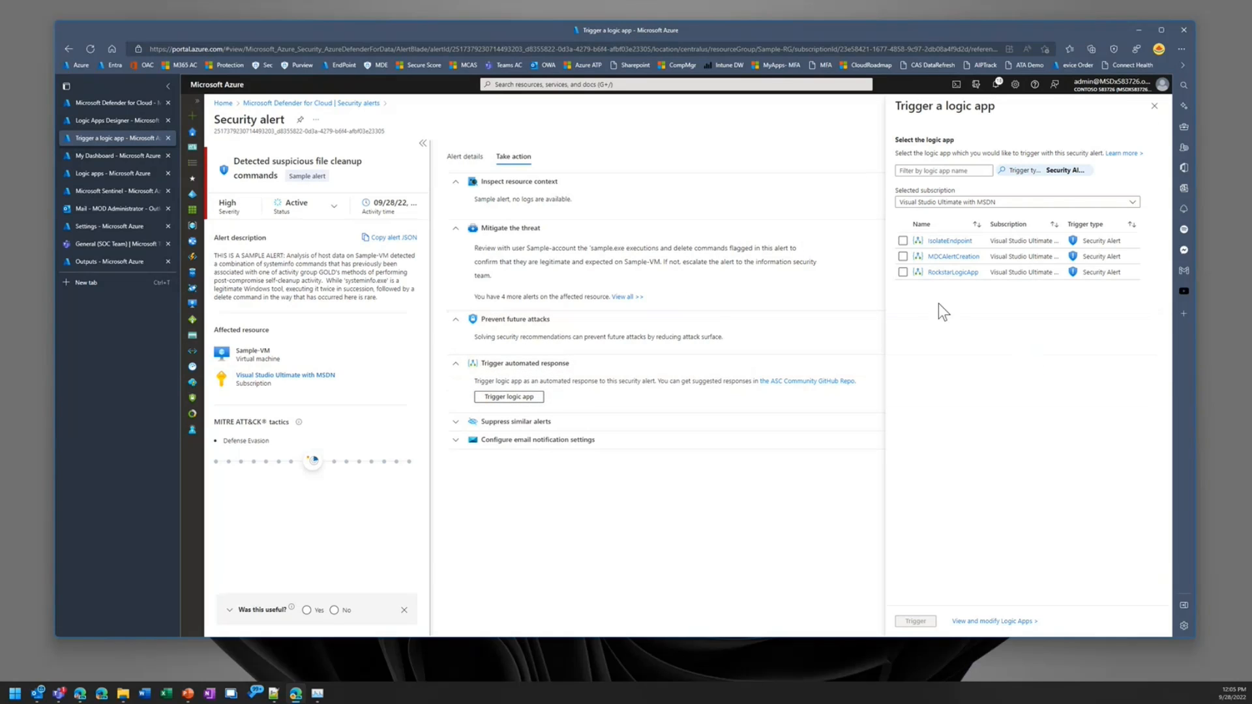
click(903, 272)
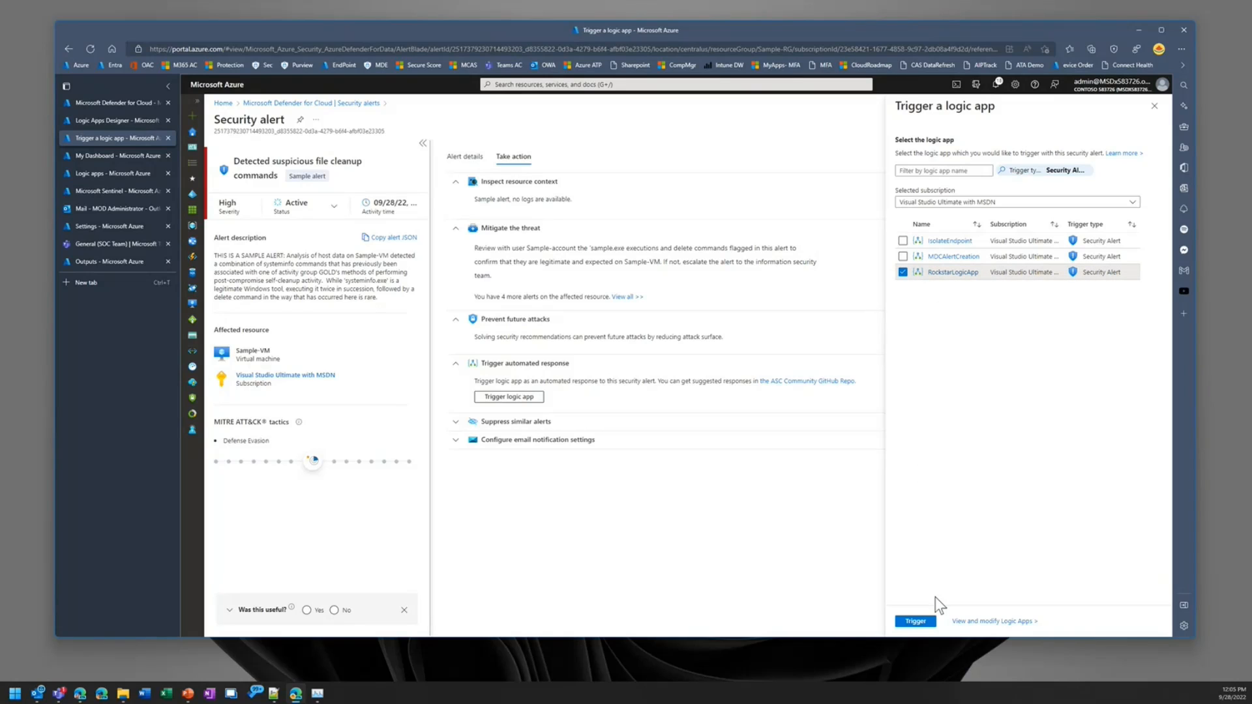
click(915, 621)
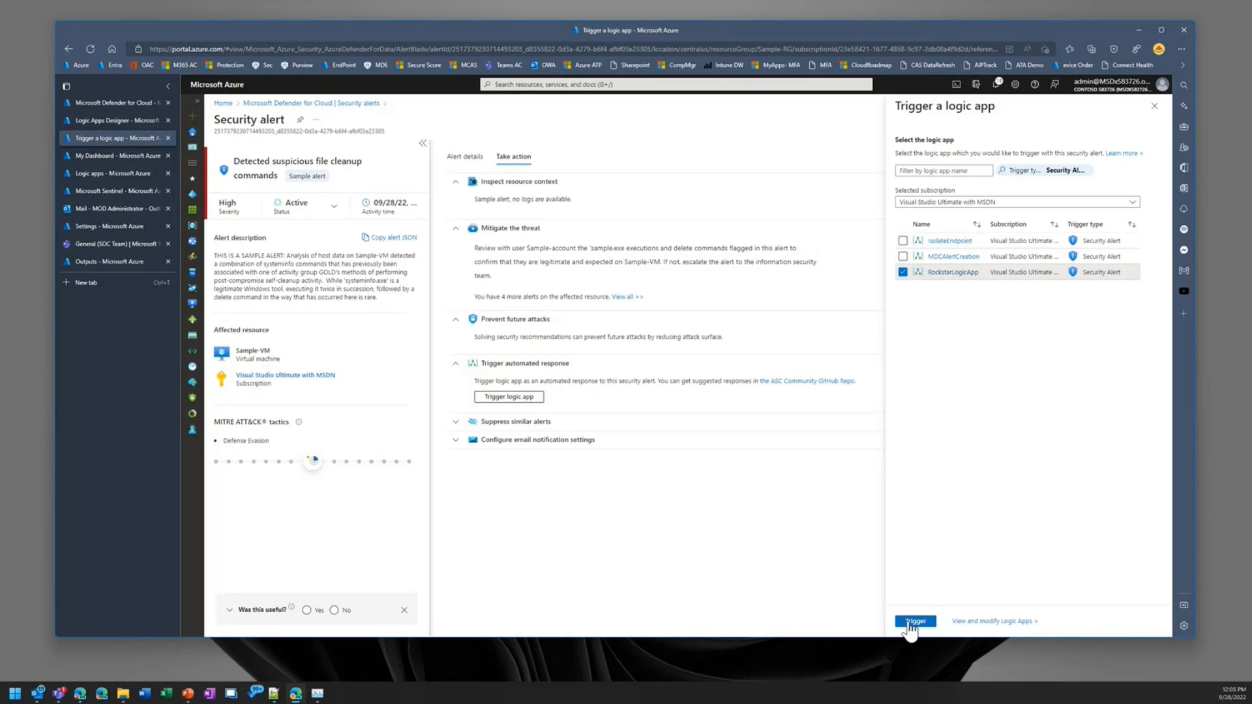
Step: Open the Compose action's results in the completed RockstarLogicApp run and copy its entire output JSON
click(116, 121)
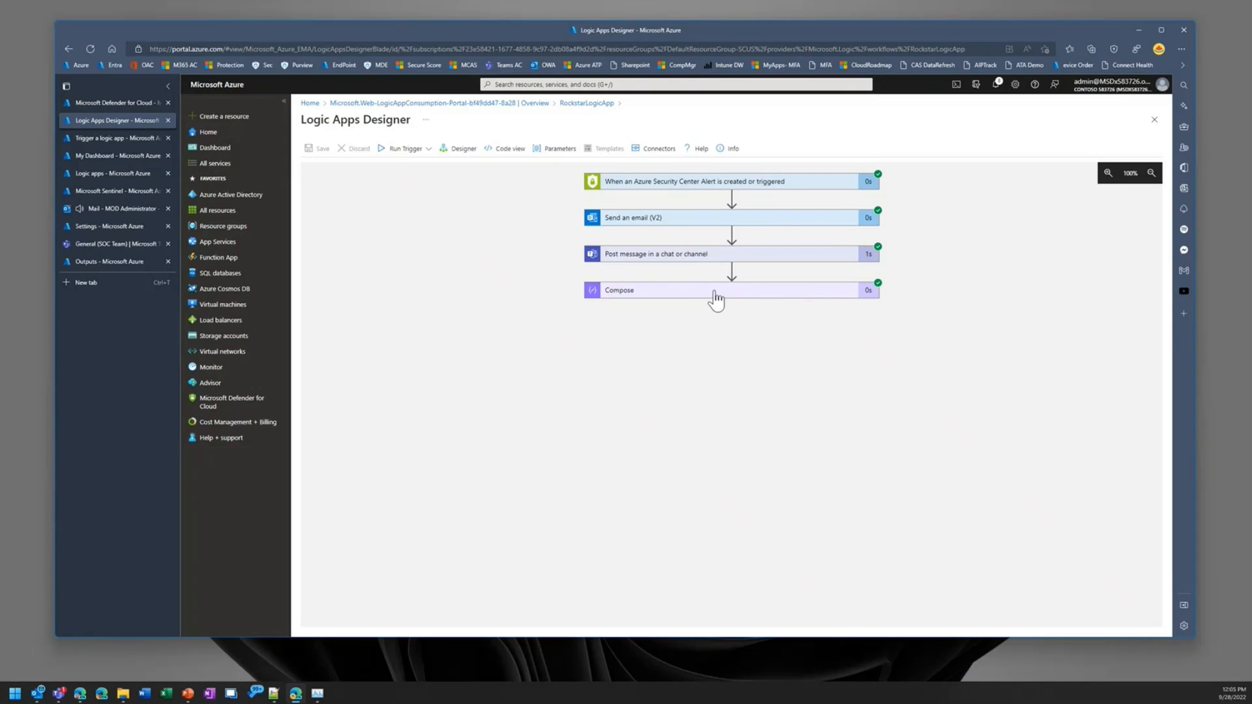
click(715, 294)
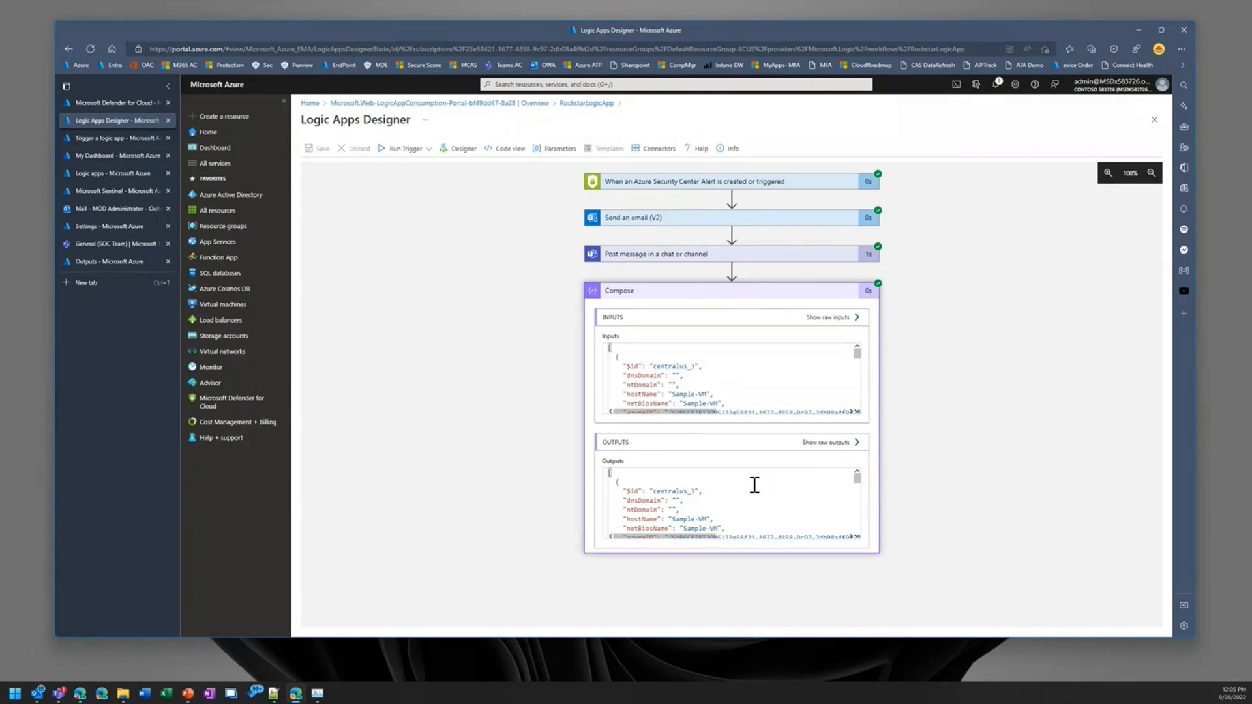
click(693, 492)
key(ctrl+a)
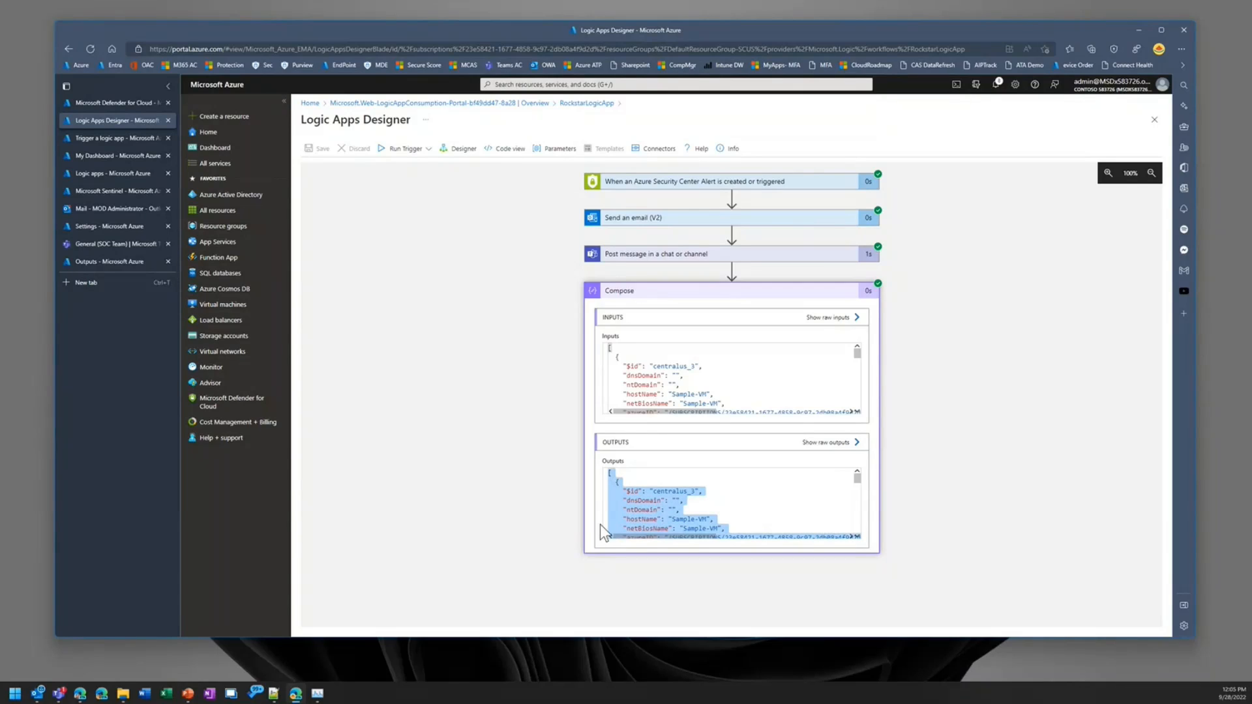
Step: Return to editing the workflow, add a Parse JSON action after Compose, and set its content to the alert's Entities
click(459, 150)
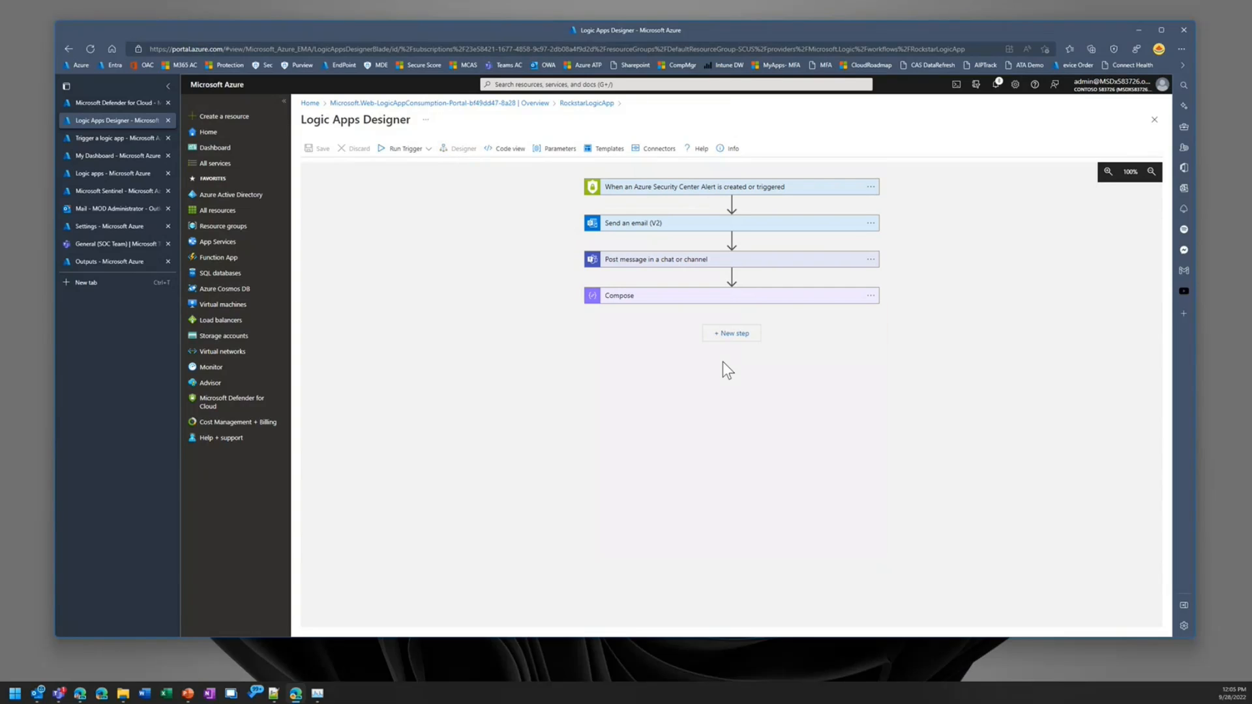
click(740, 335)
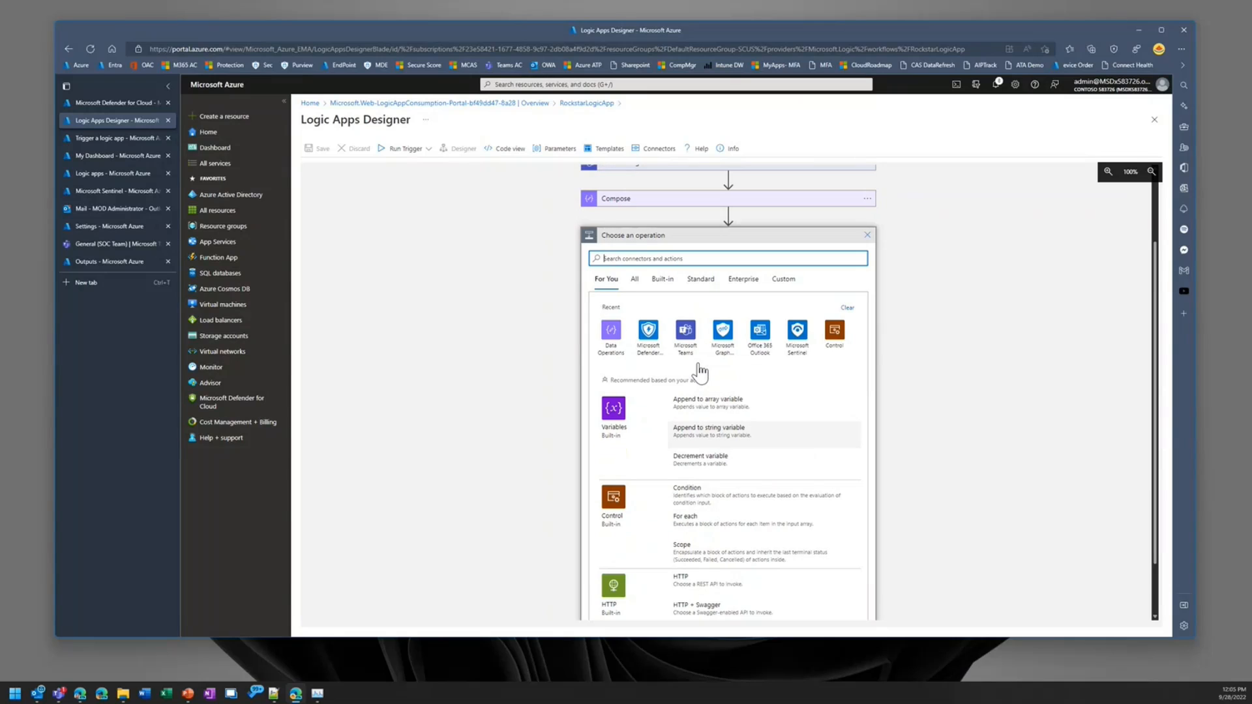
click(622, 358)
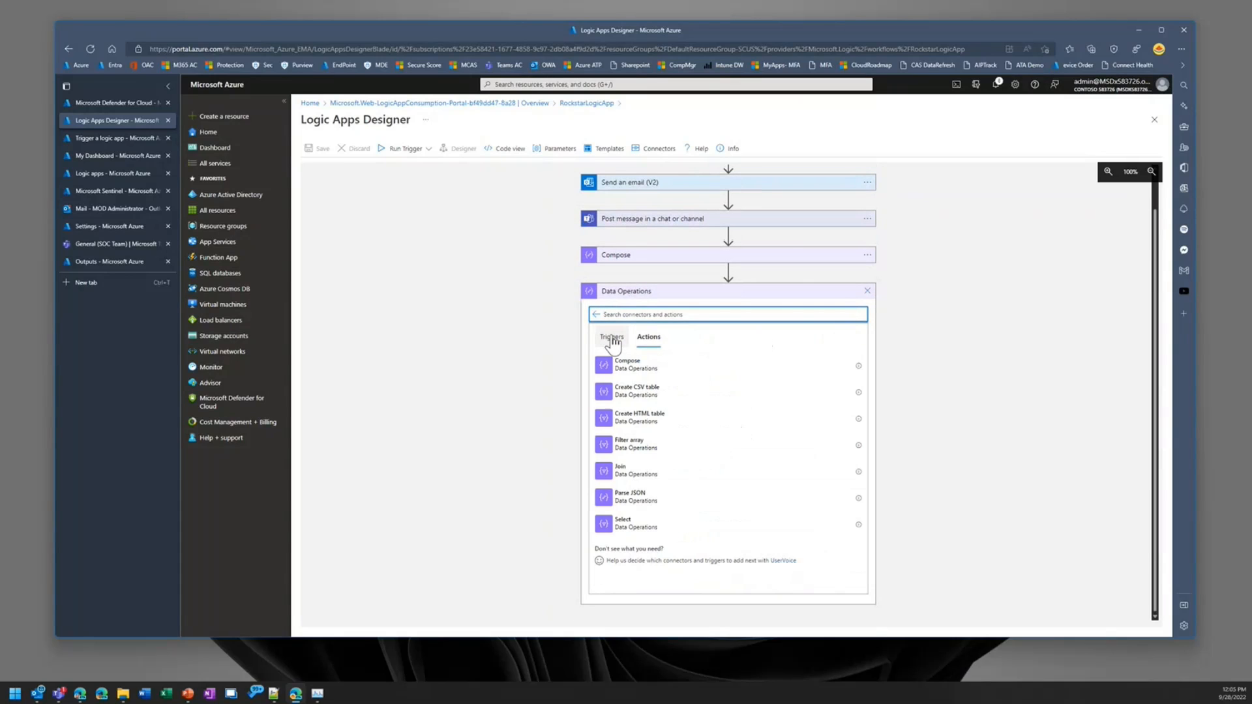
click(630, 498)
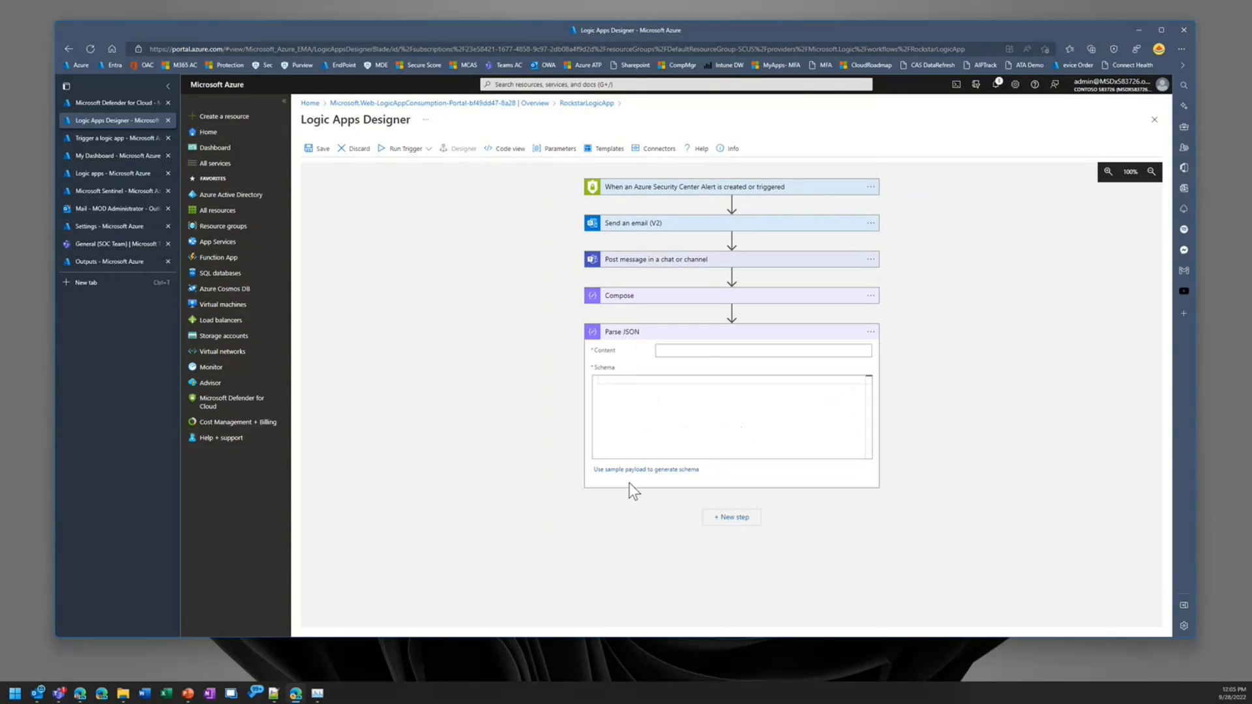
click(711, 350)
scroll(970, 548, down, 3)
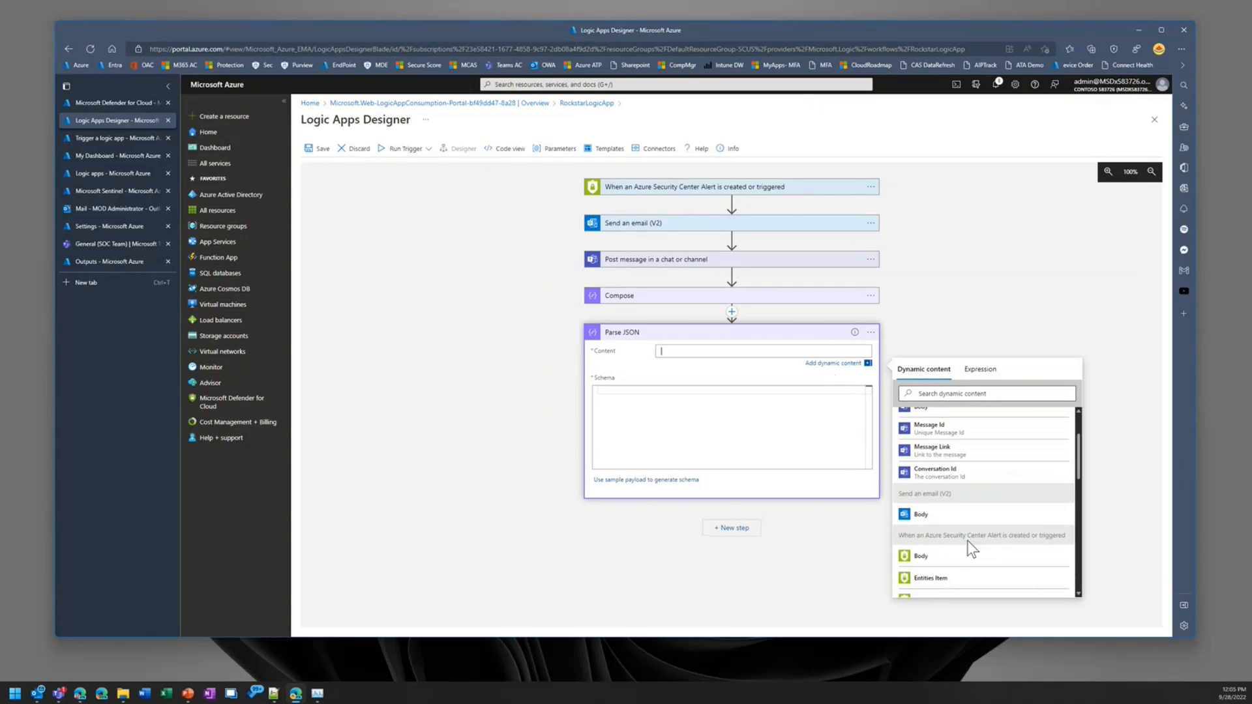
scroll(972, 553, down, 5)
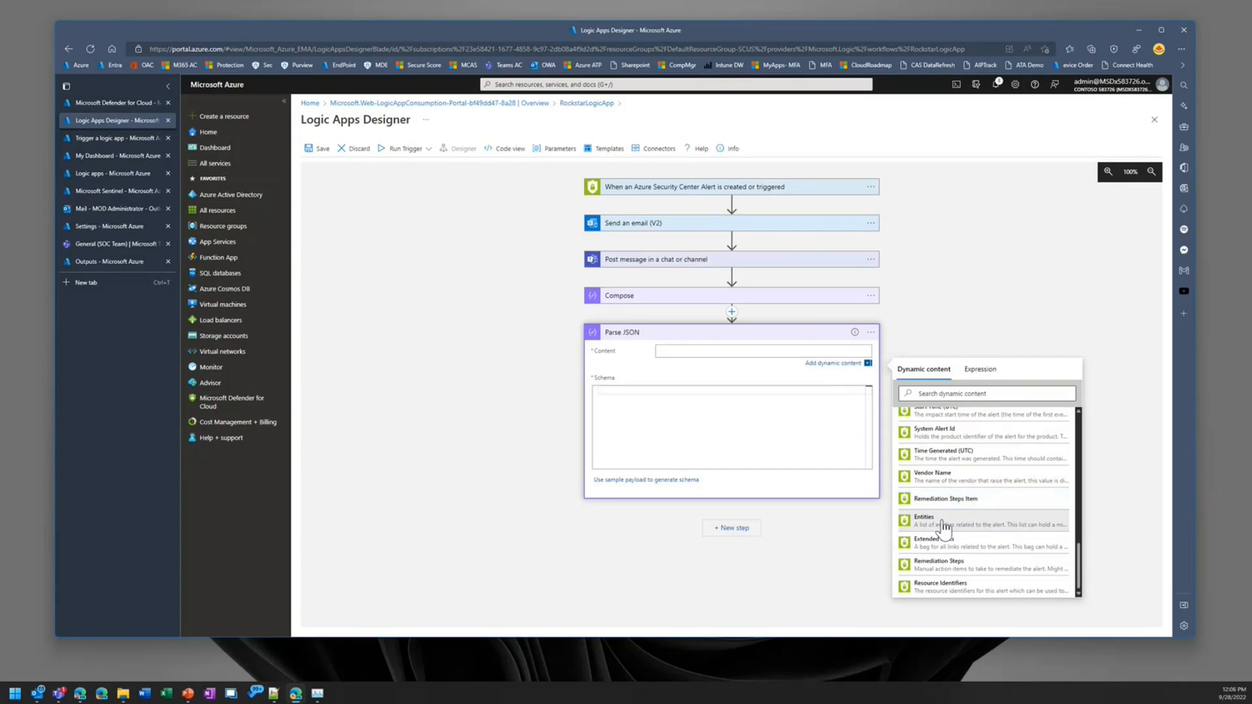
click(944, 518)
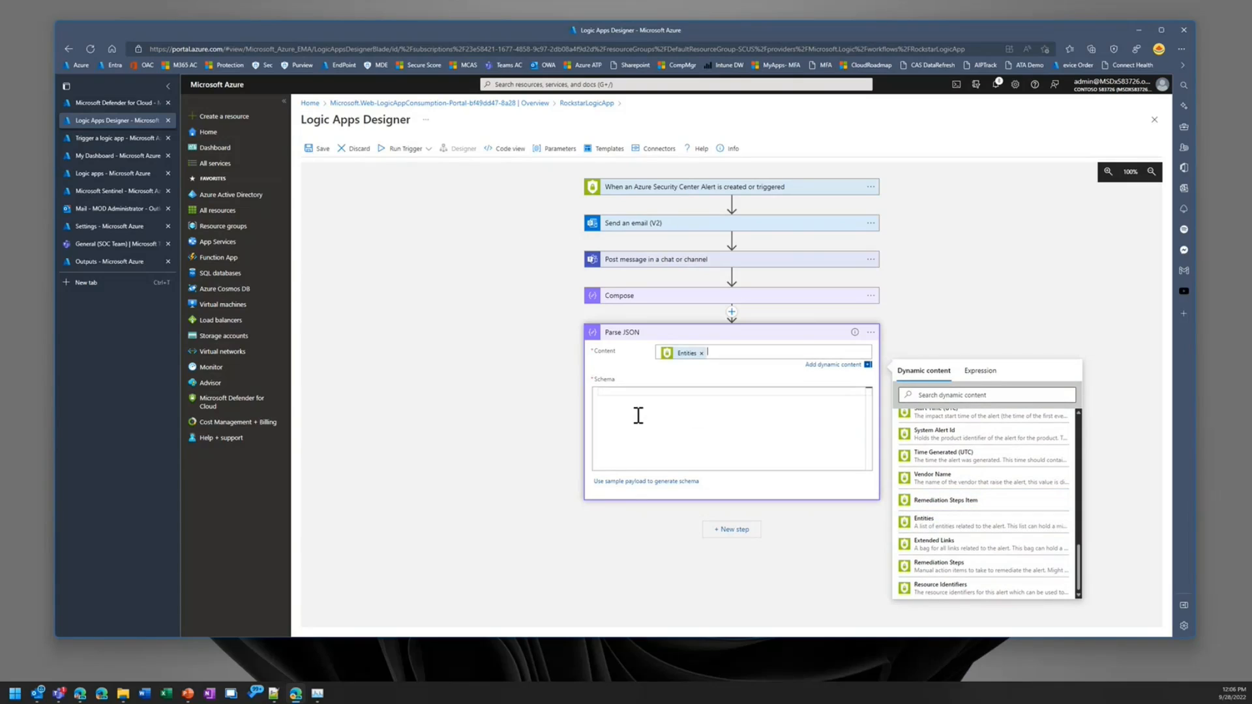
Step: Generate the Parse JSON schema from the copied Compose output as the sample payload
click(609, 482)
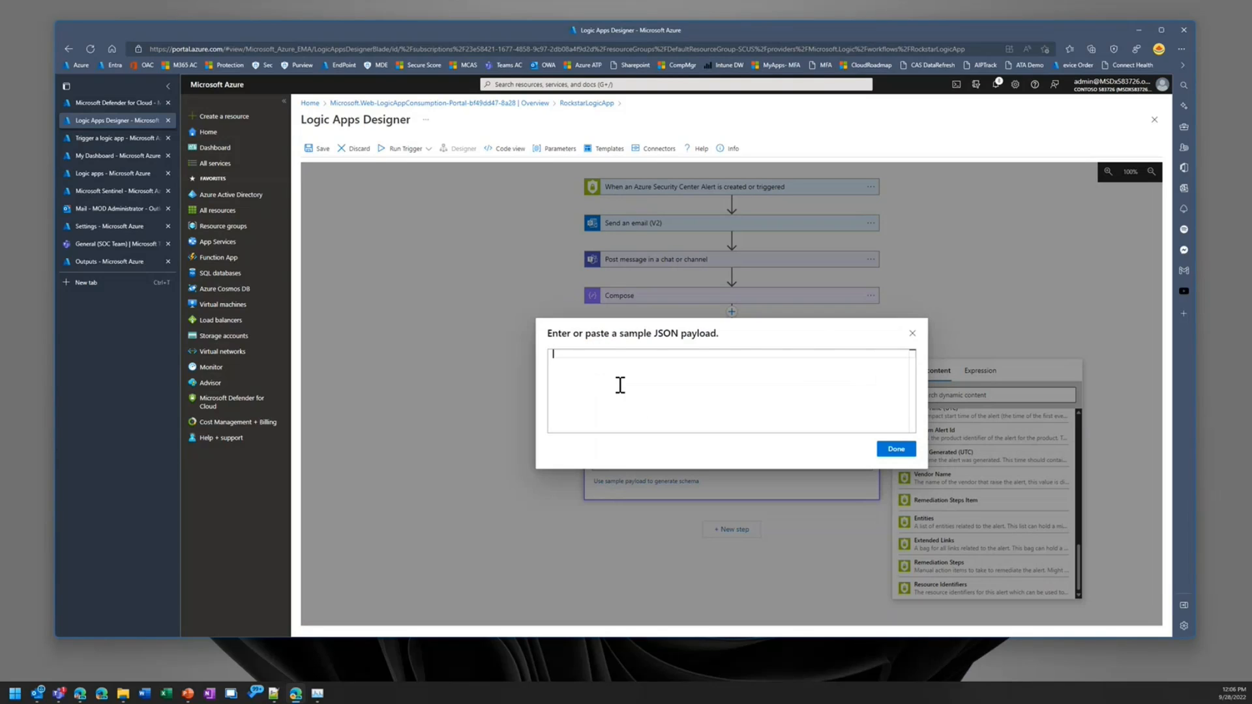
key(ctrl+v)
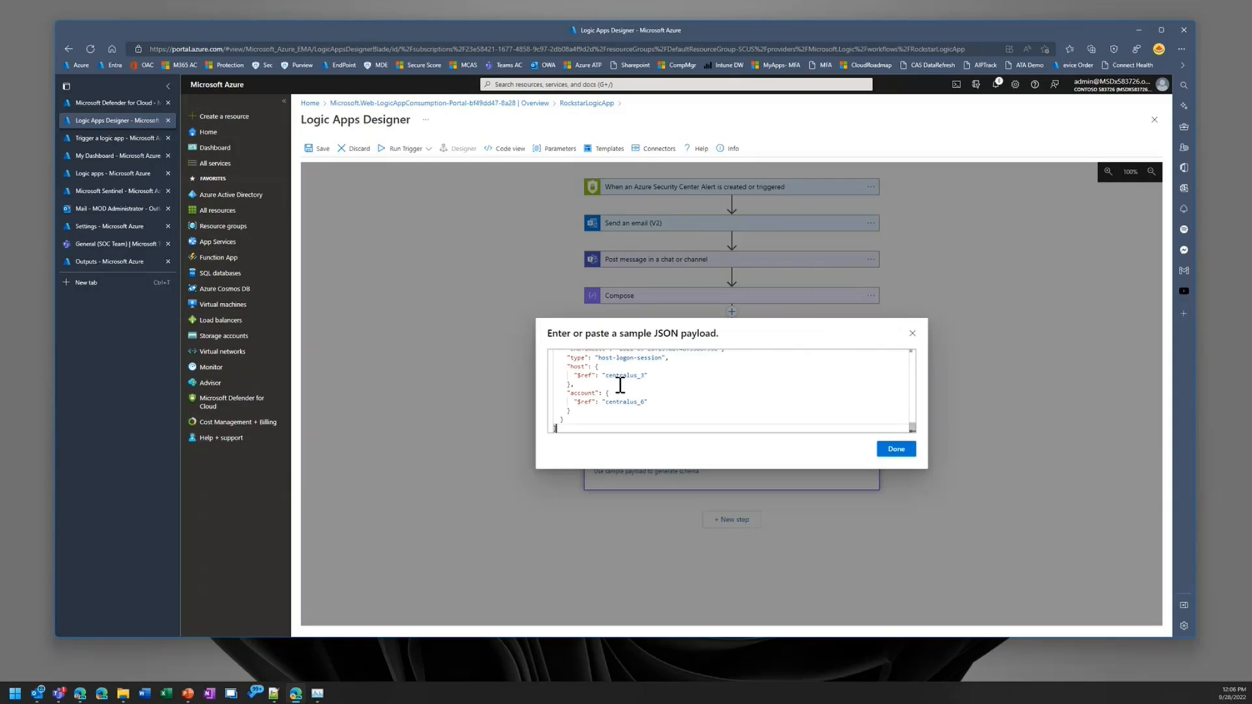
click(897, 450)
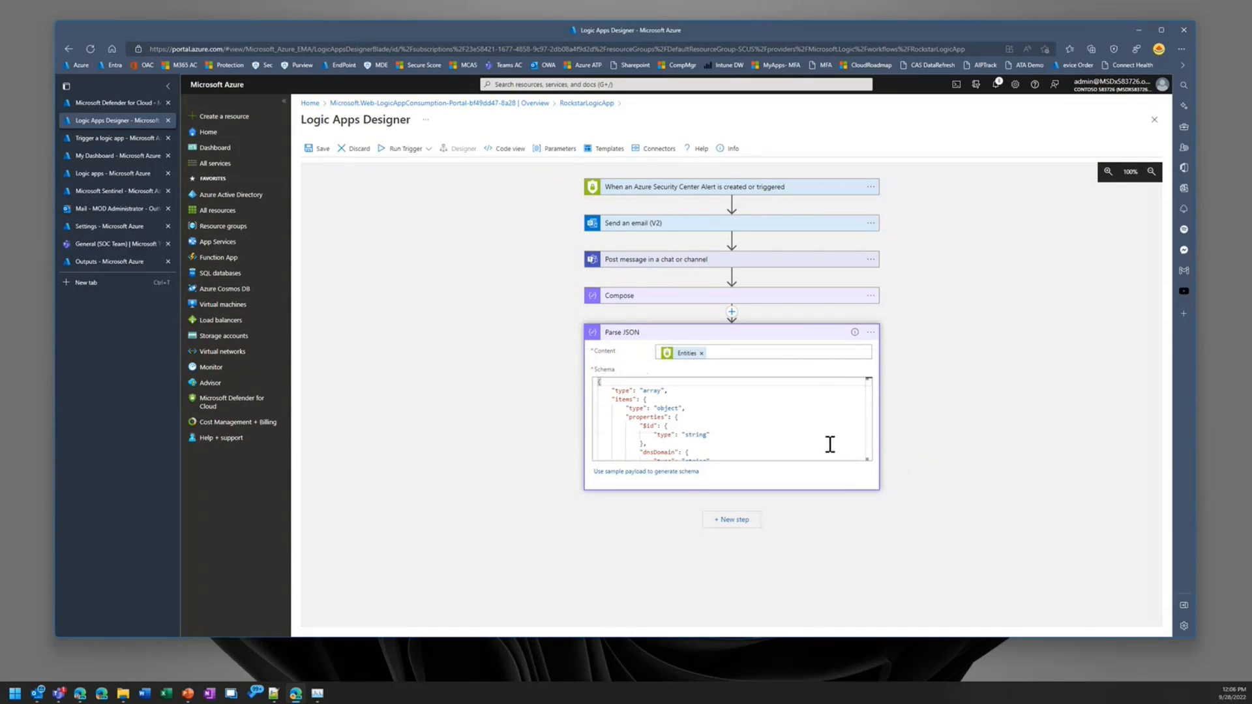
Step: Add the Microsoft Defender ATP "Run antivirus scan" action after Parse JSON and browse the dynamic content available for its Machine ID
click(733, 520)
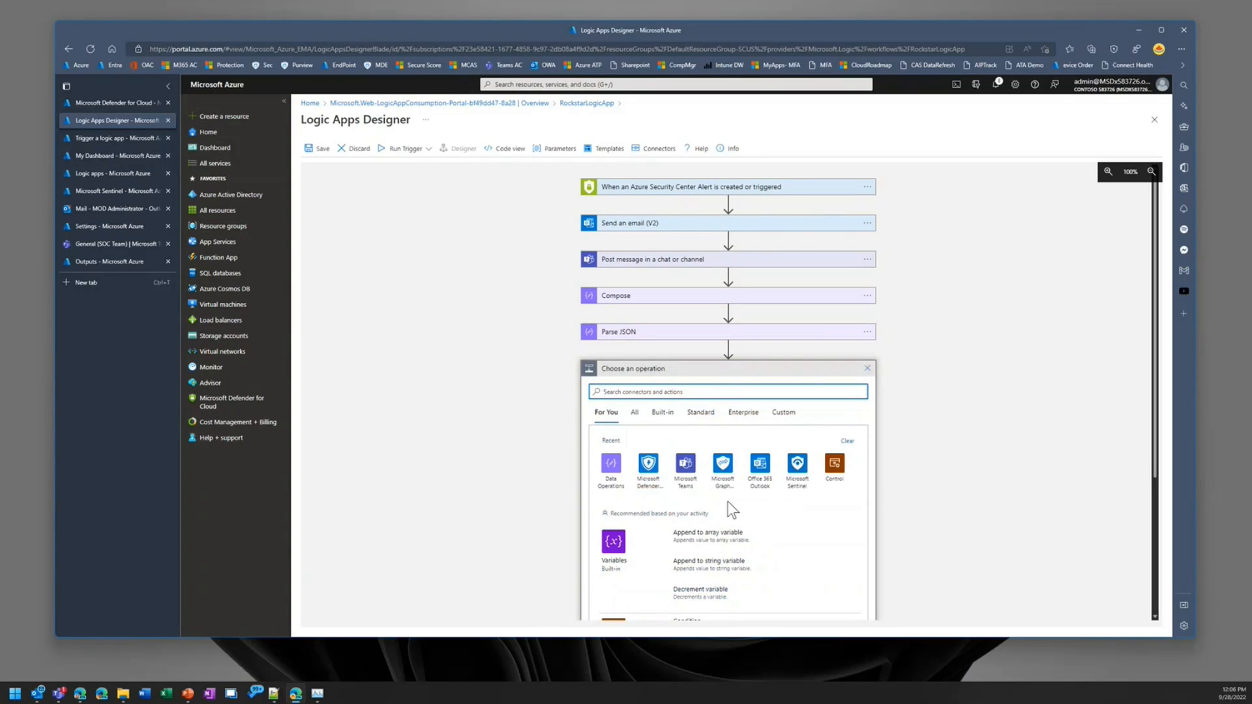
click(645, 465)
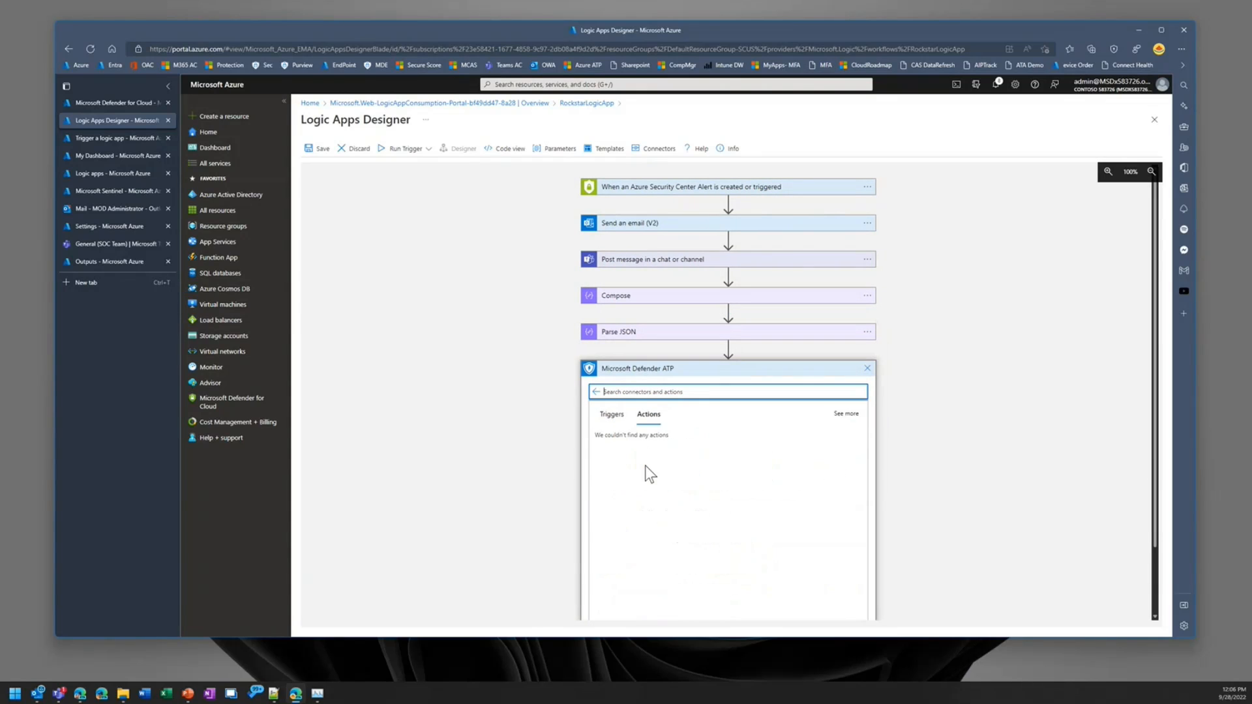
scroll(708, 567, down, 5)
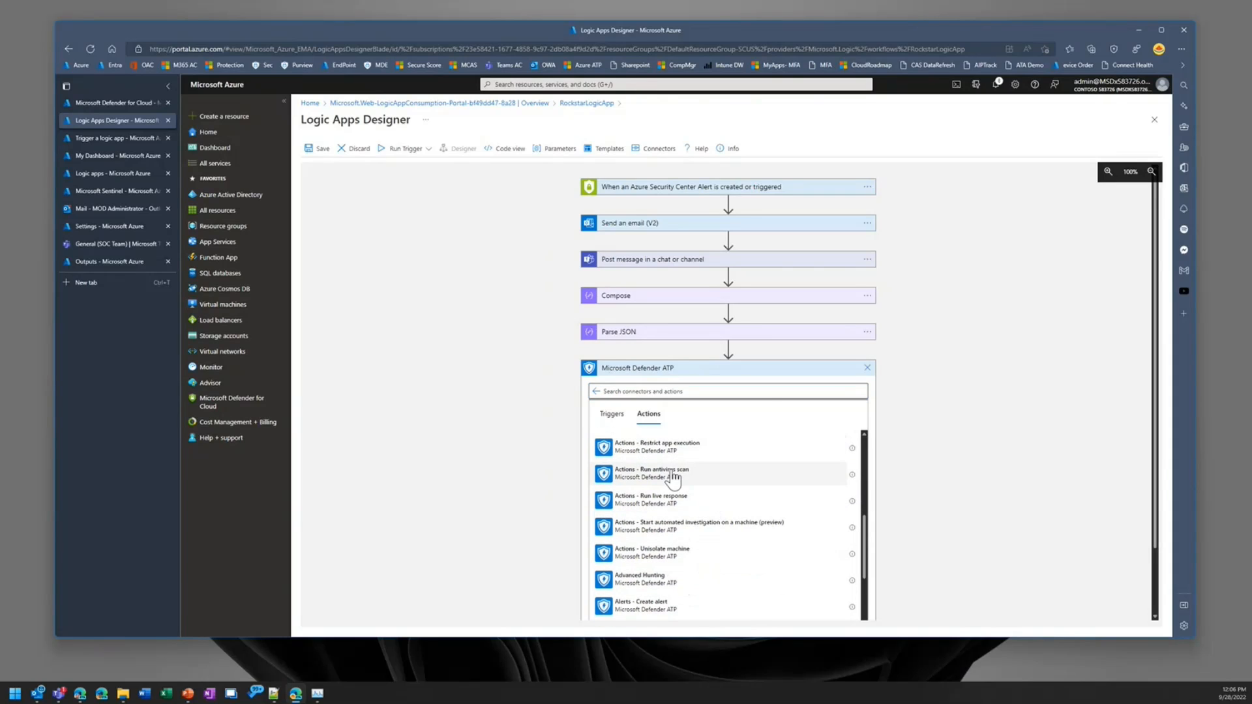
click(672, 475)
click(748, 387)
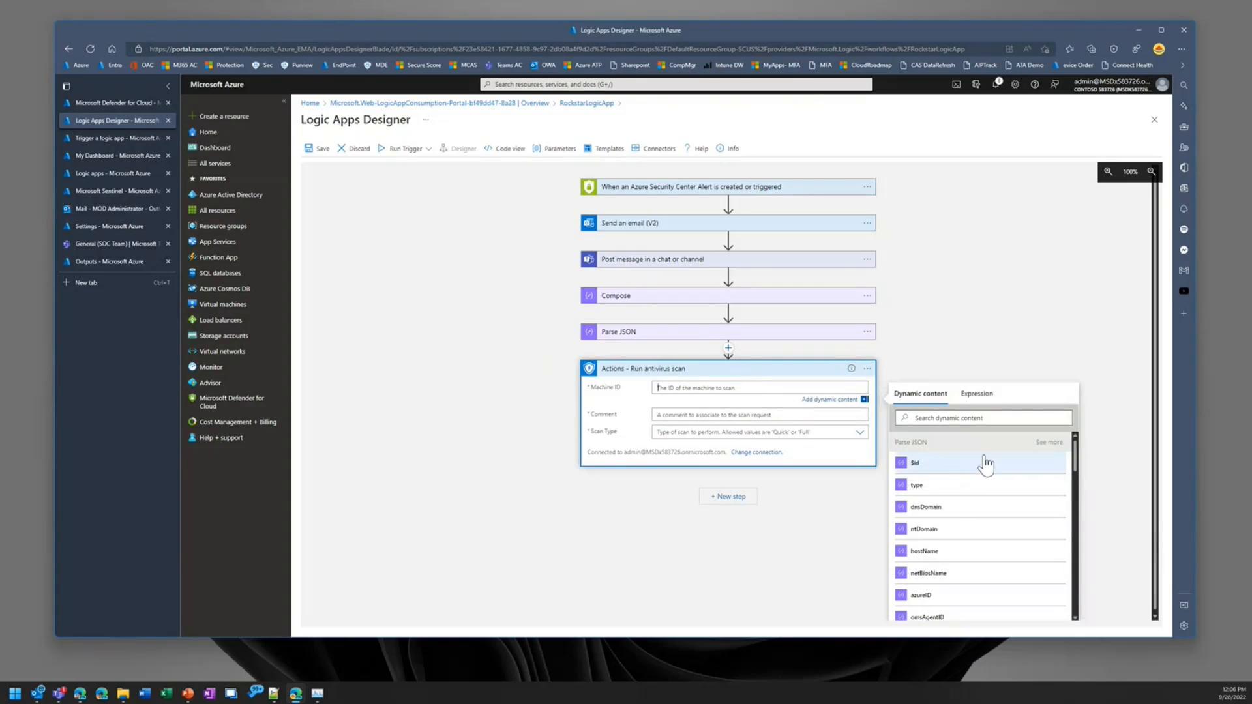
scroll(985, 469, down, 1)
scroll(1001, 498, down, 3)
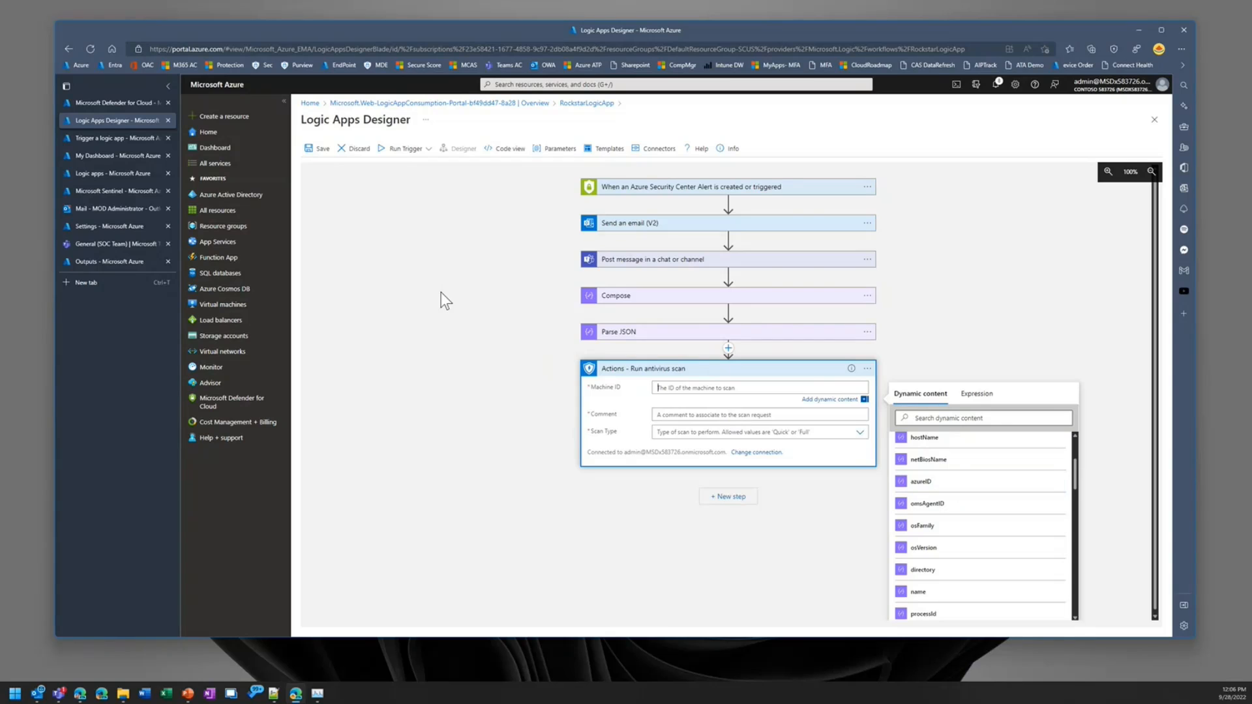
Step: Examine the raw trigger outputs of the latest MDCAlertCreation logic app run for the alert's entity data
click(101, 137)
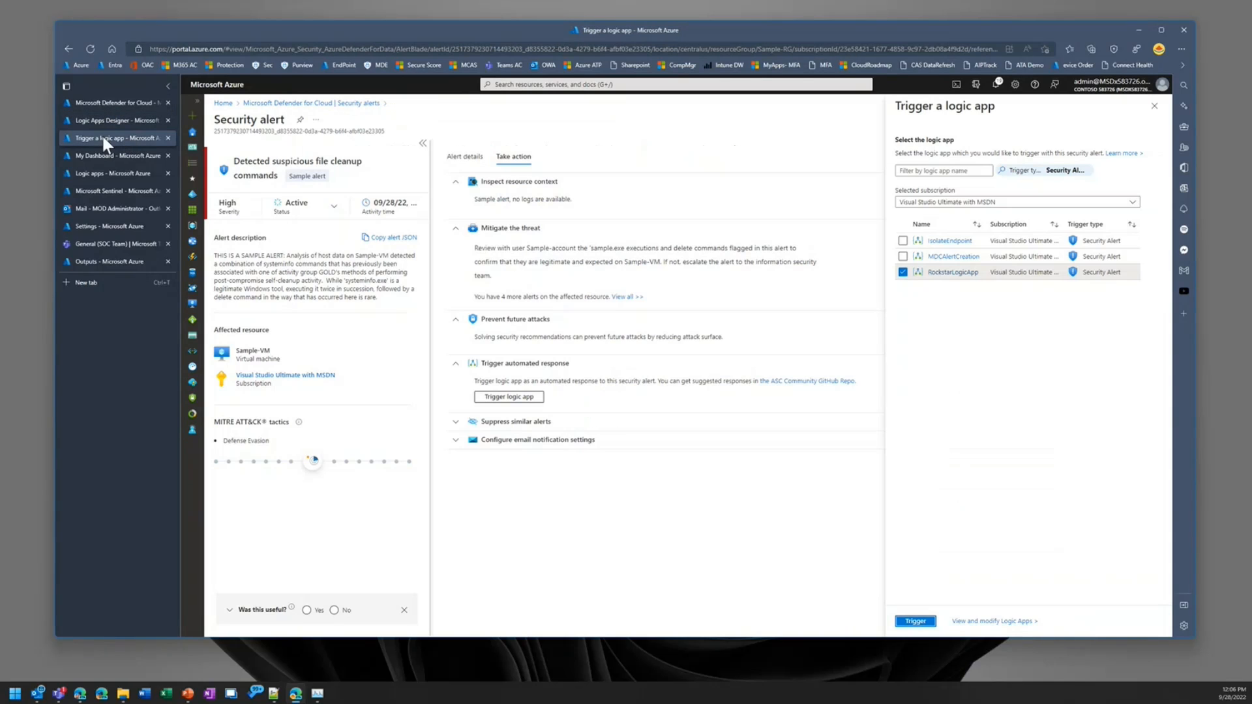
click(97, 103)
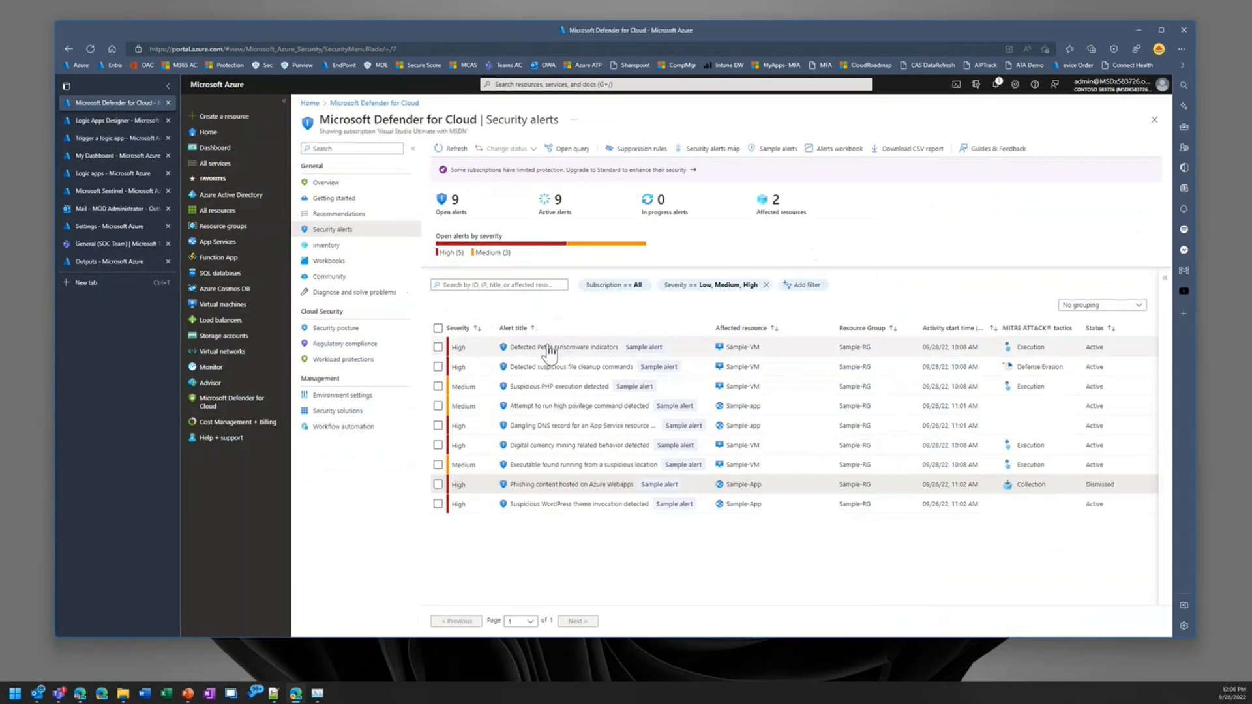
click(114, 172)
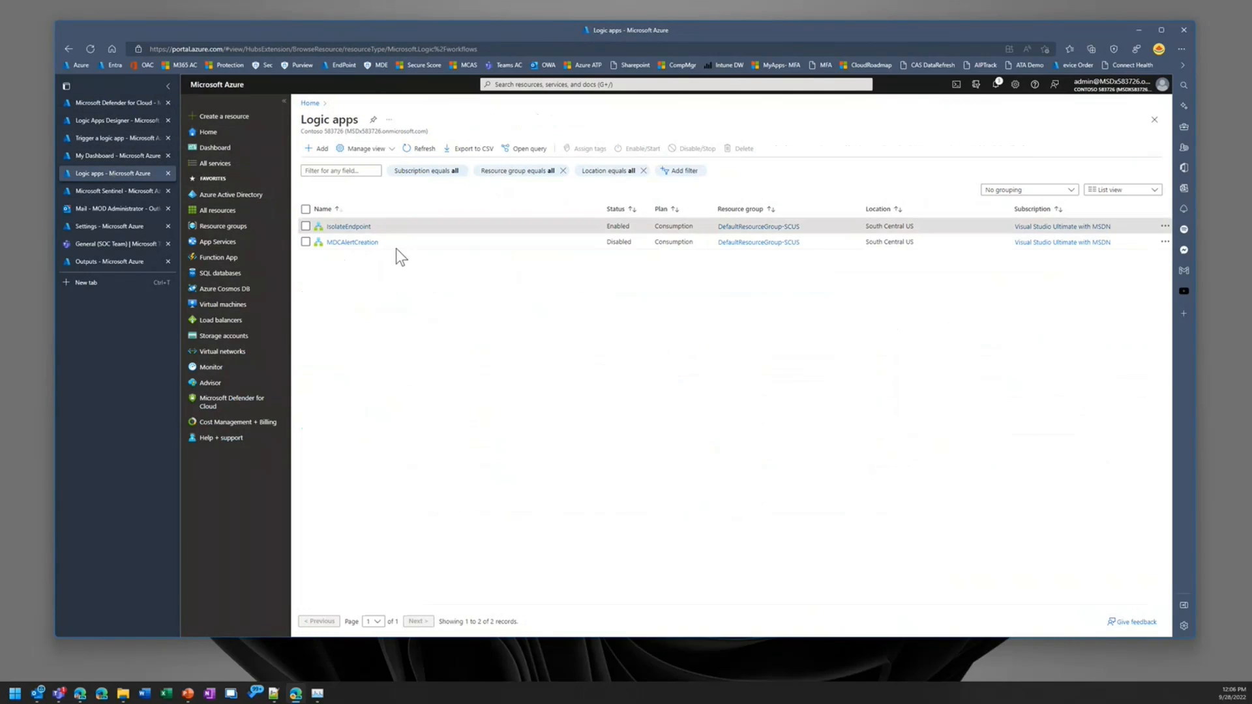
click(350, 242)
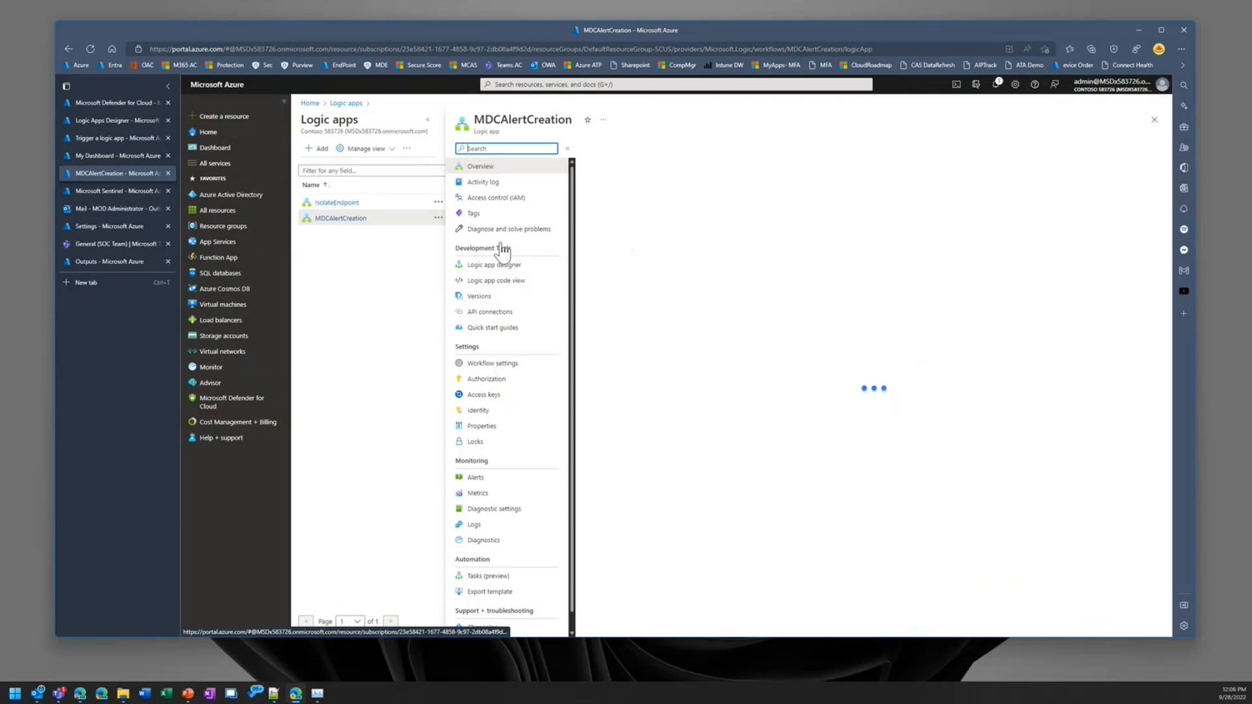
click(616, 333)
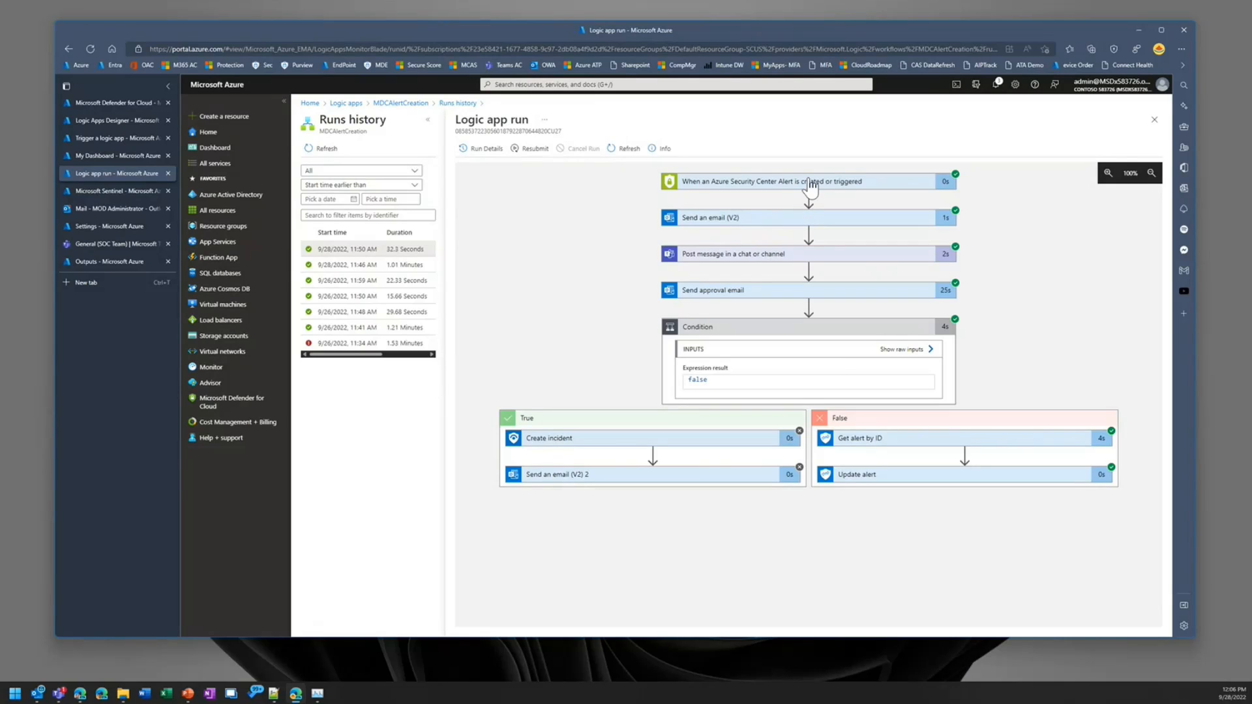
click(810, 187)
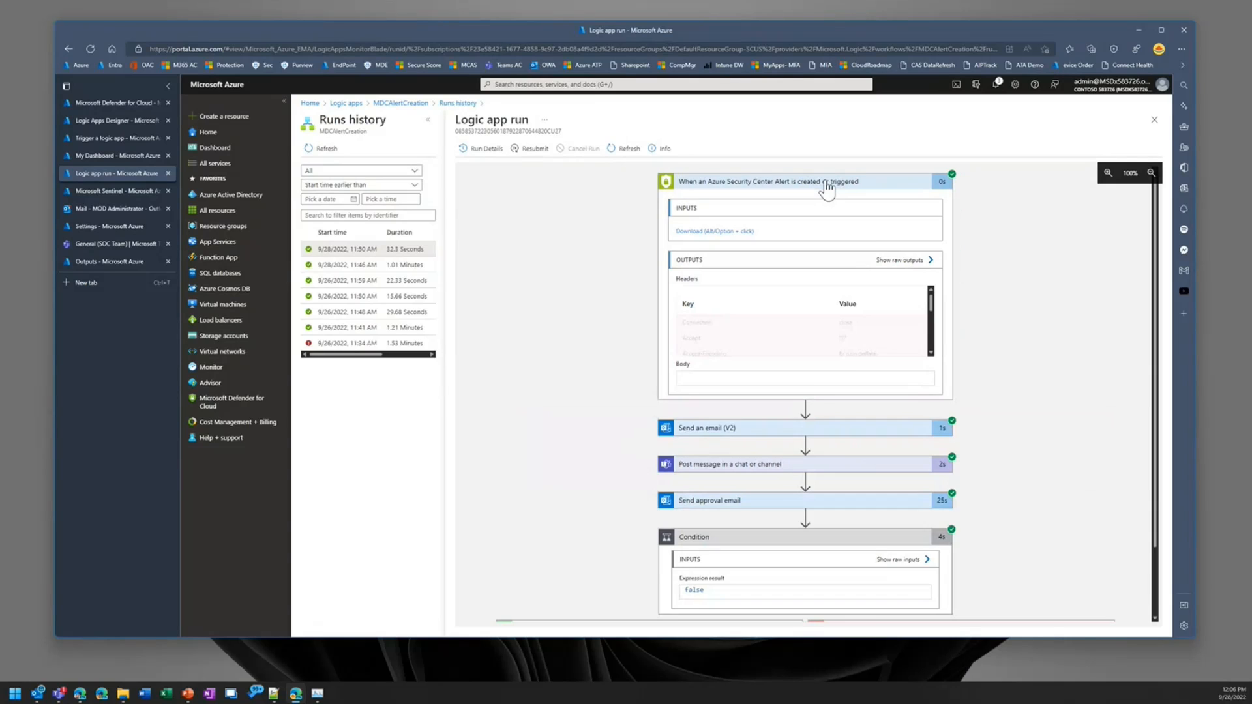
click(916, 262)
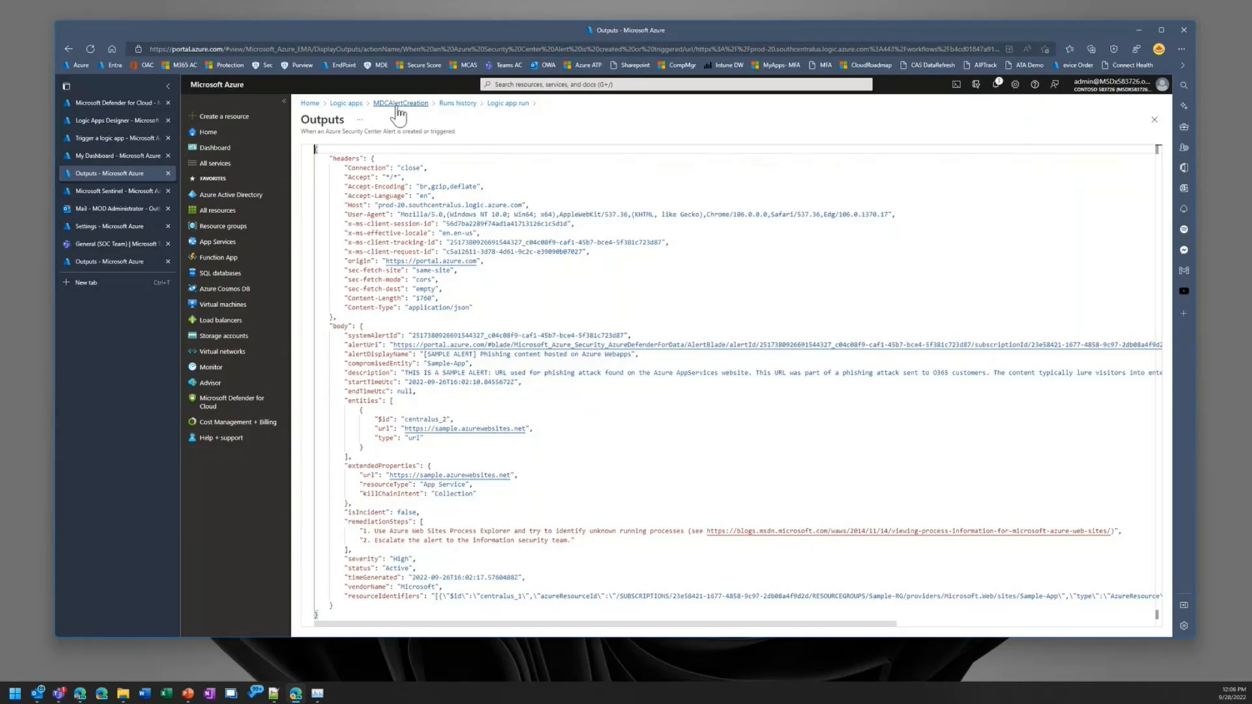
Step: Examine the raw trigger outputs of the latest IsolateEndpoint run and highlight the azureID line of the host entity
click(350, 103)
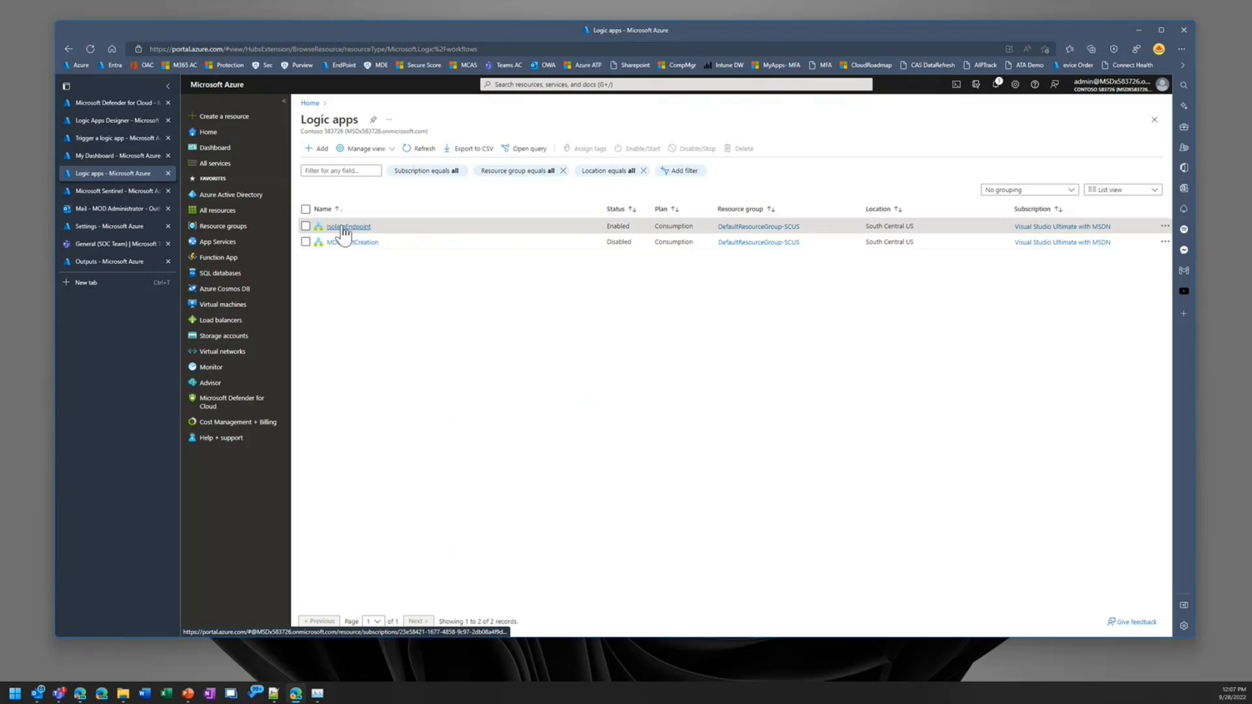
click(345, 228)
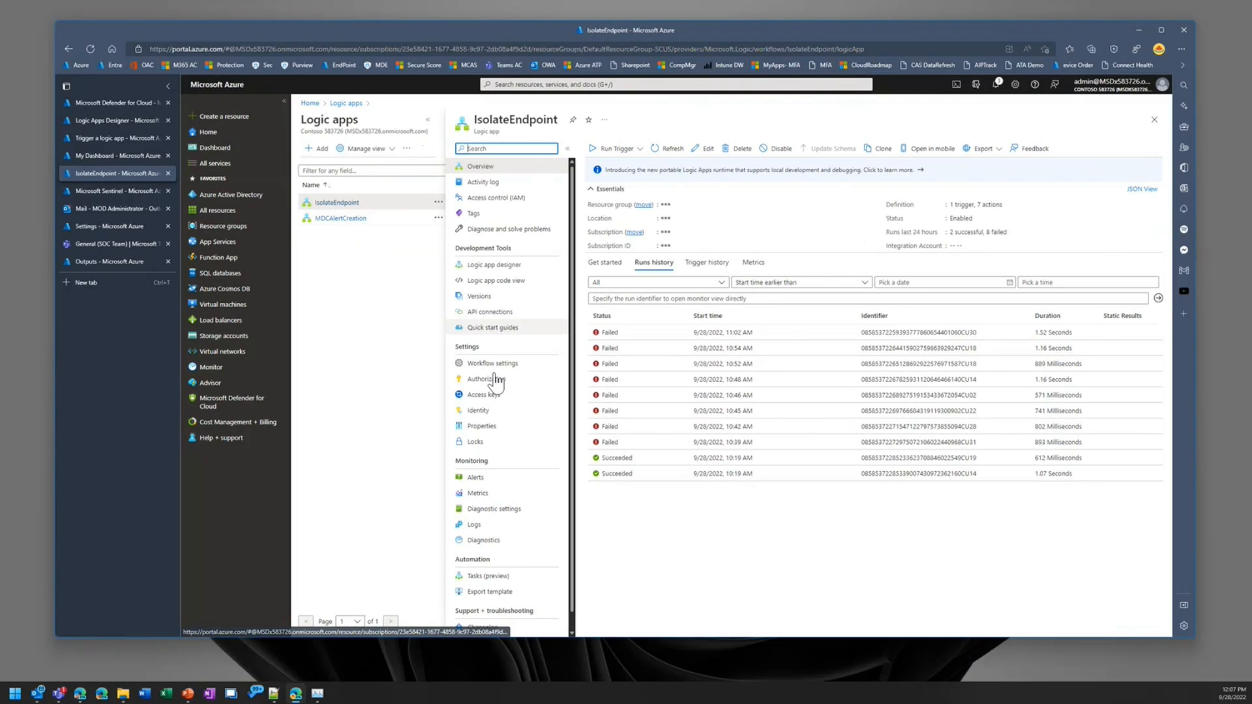
click(658, 341)
click(410, 235)
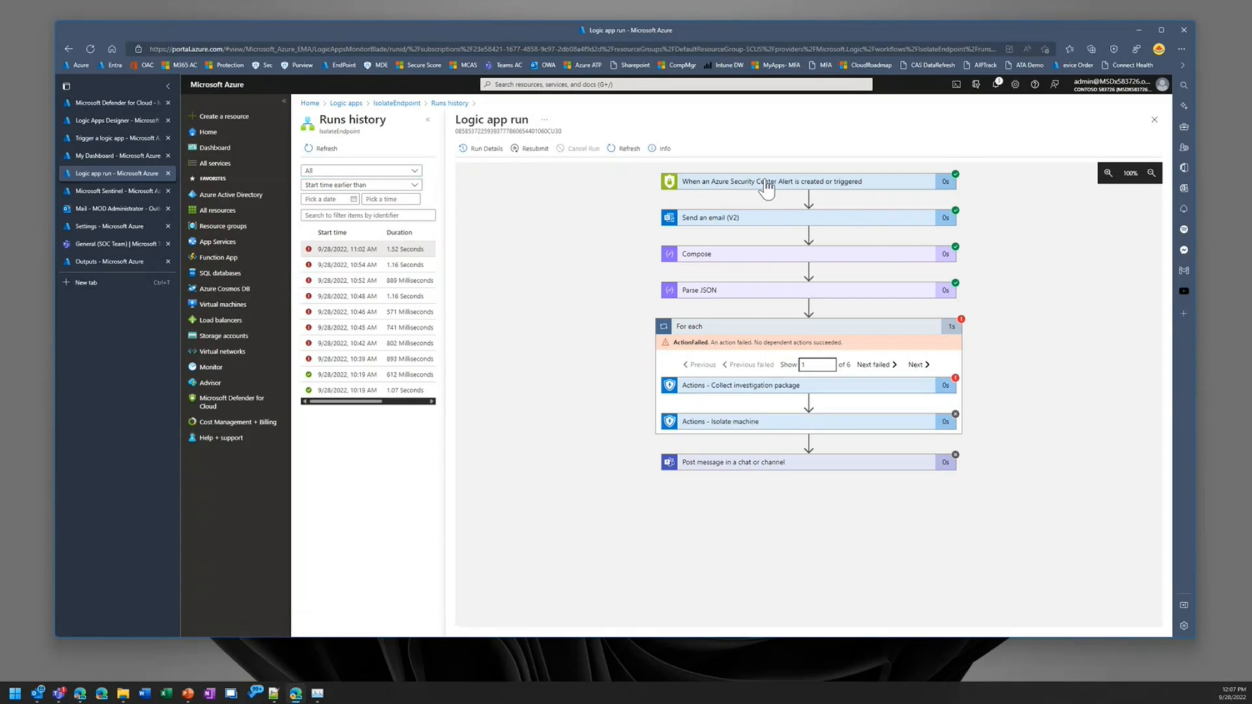
click(766, 184)
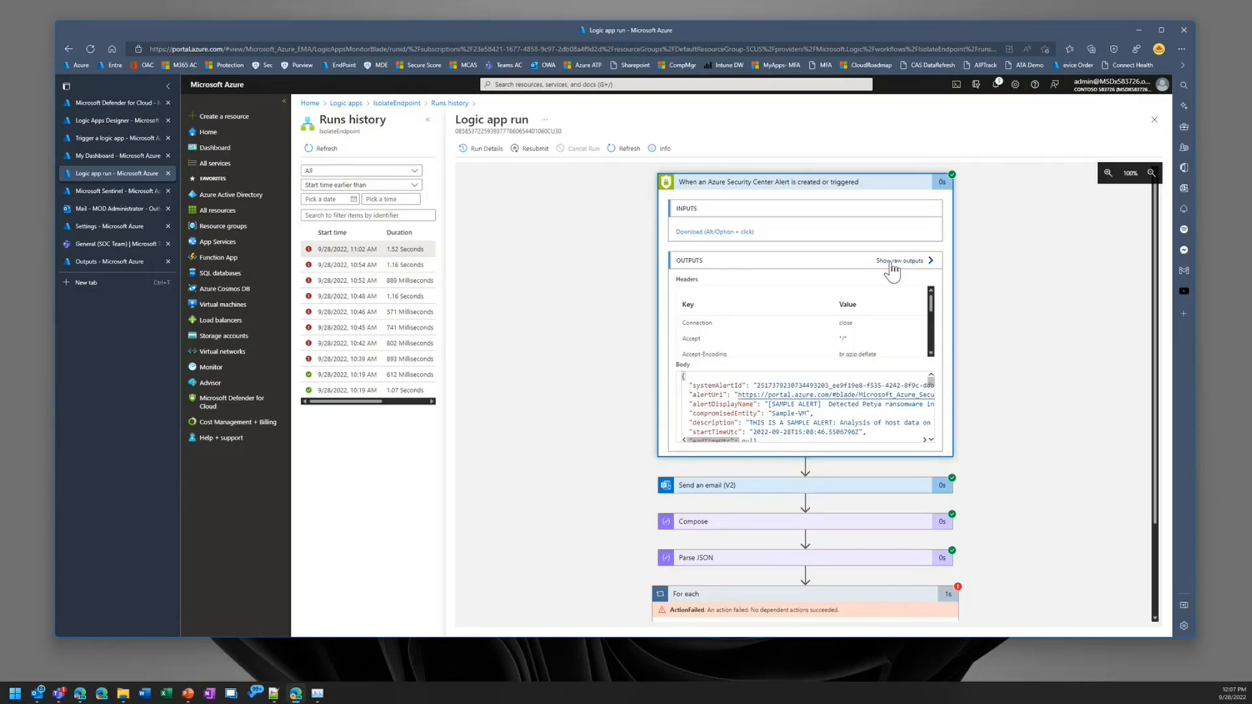
click(898, 261)
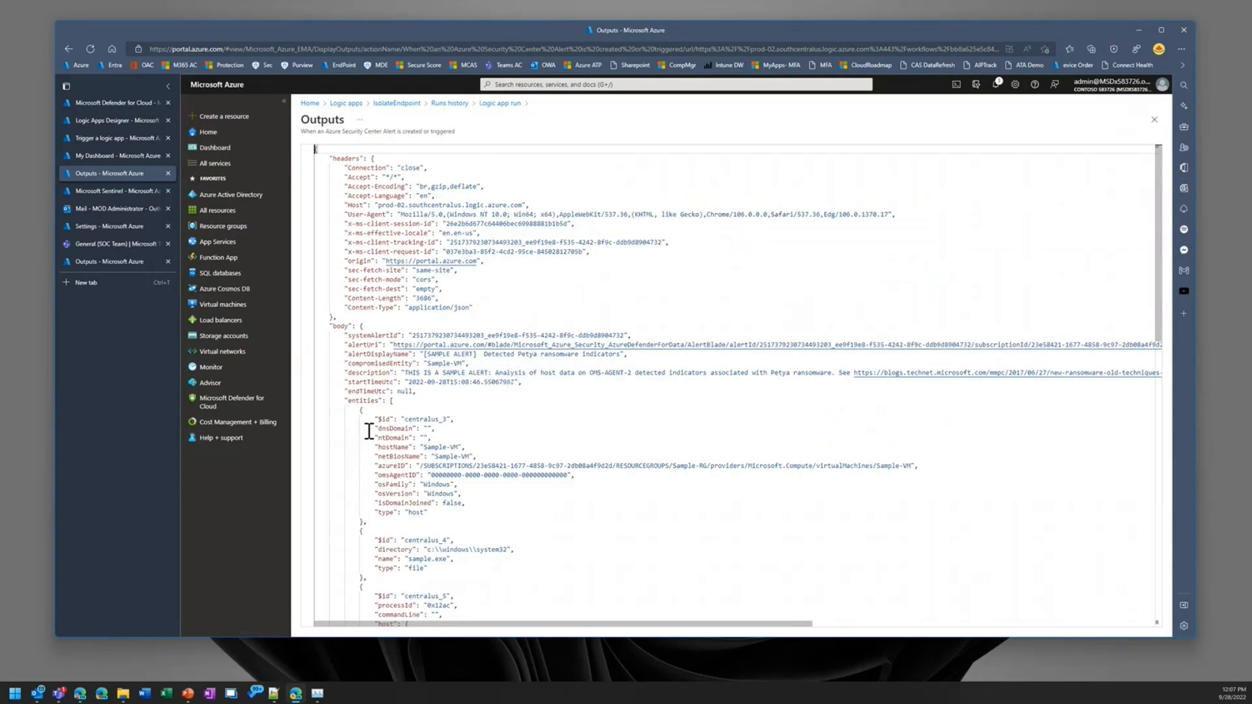
click(373, 465)
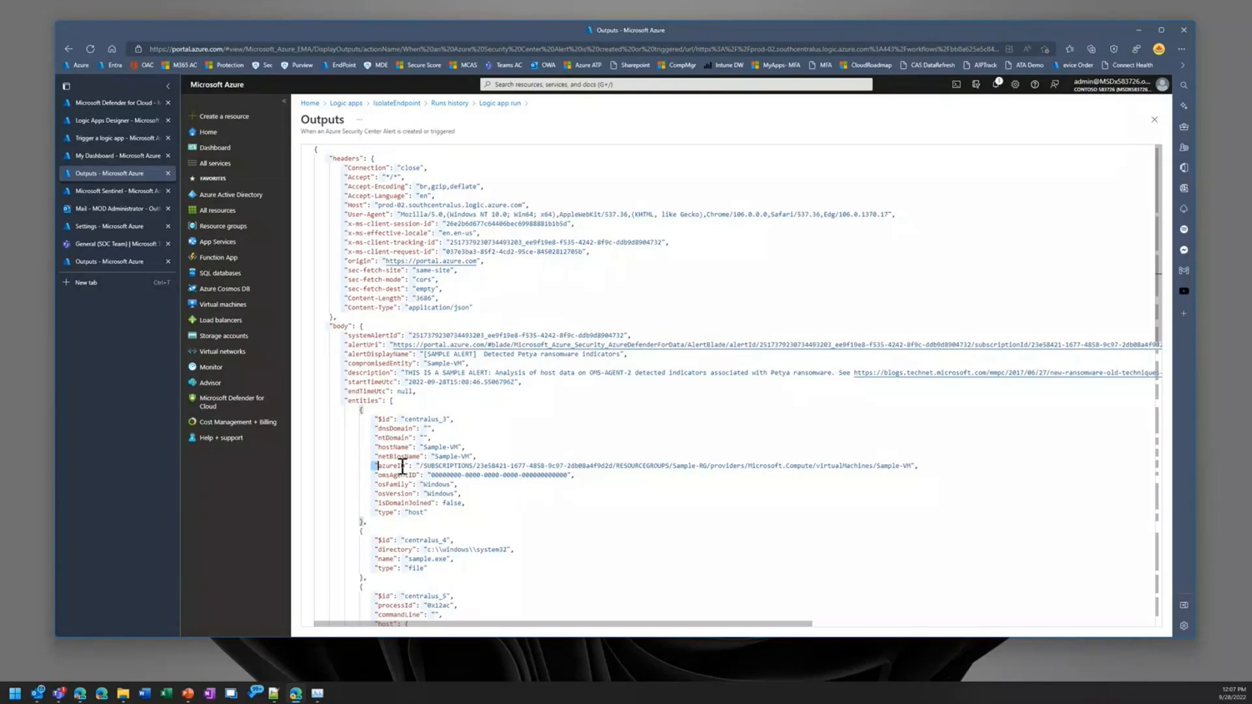
drag(402, 465, 922, 464)
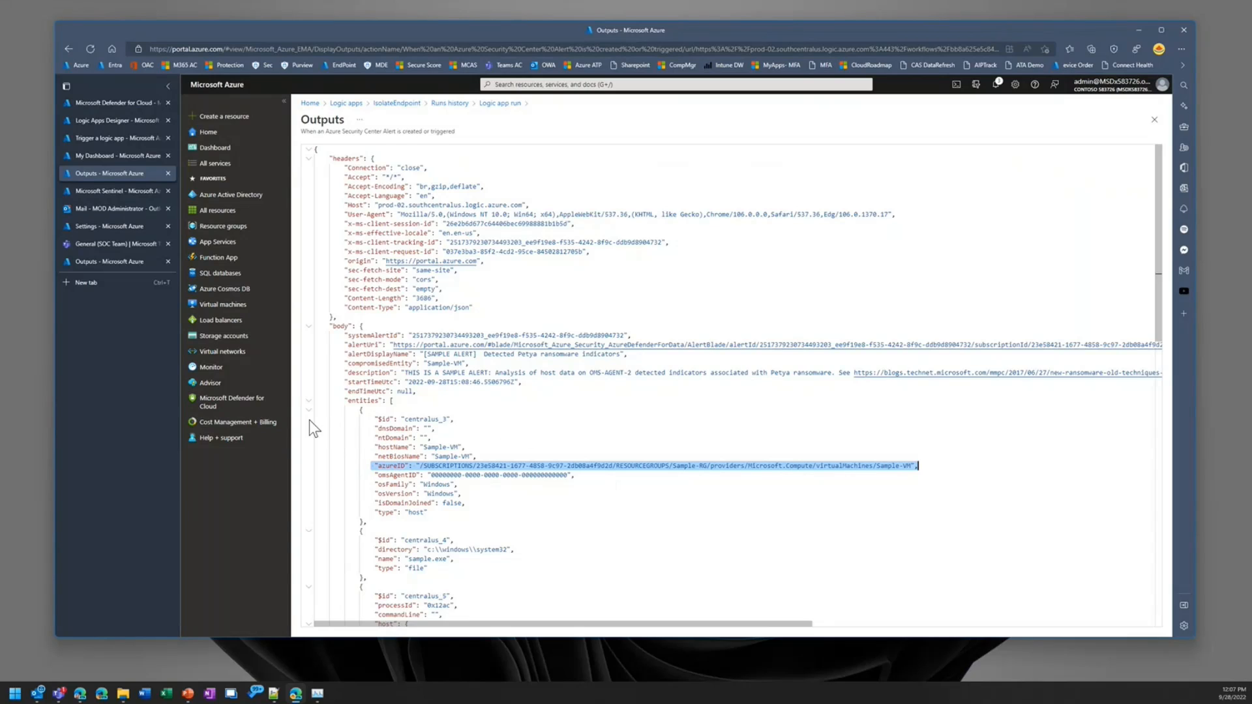
Step: Return to the RockstarLogicApp workflow and set the antivirus scan's Machine ID to the azureID value from Parse JSON
click(104, 121)
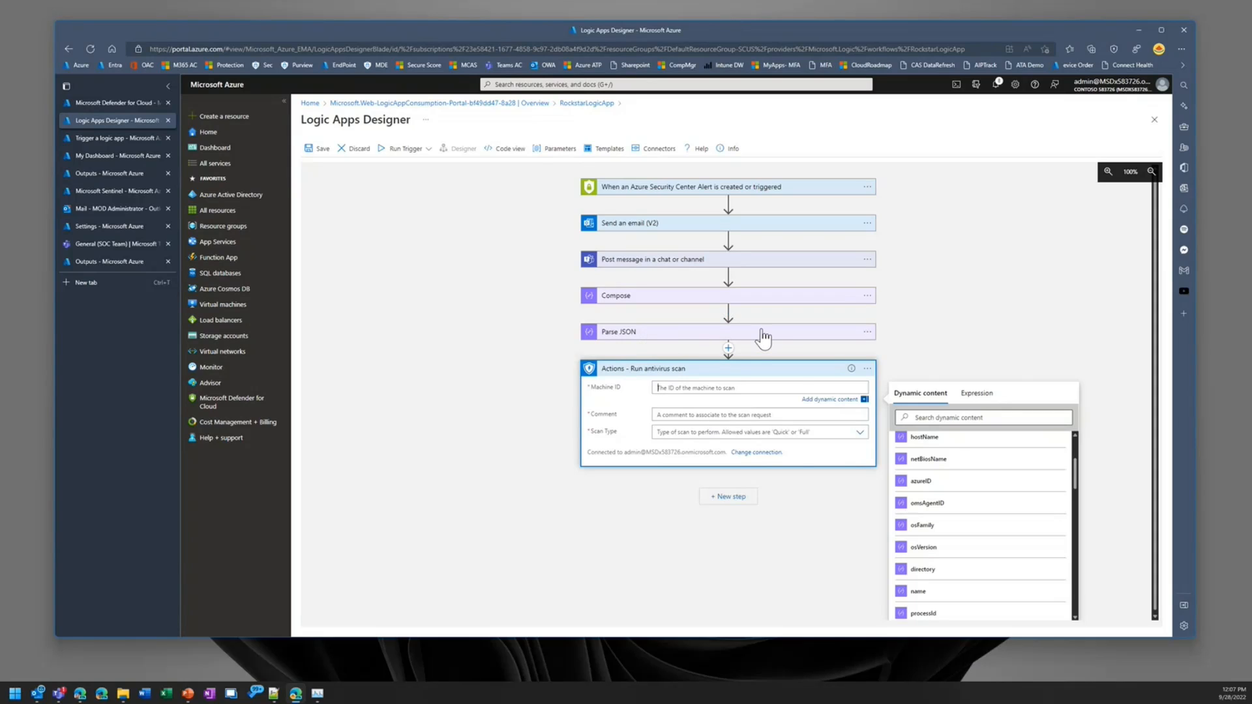
scroll(970, 518, up, 2)
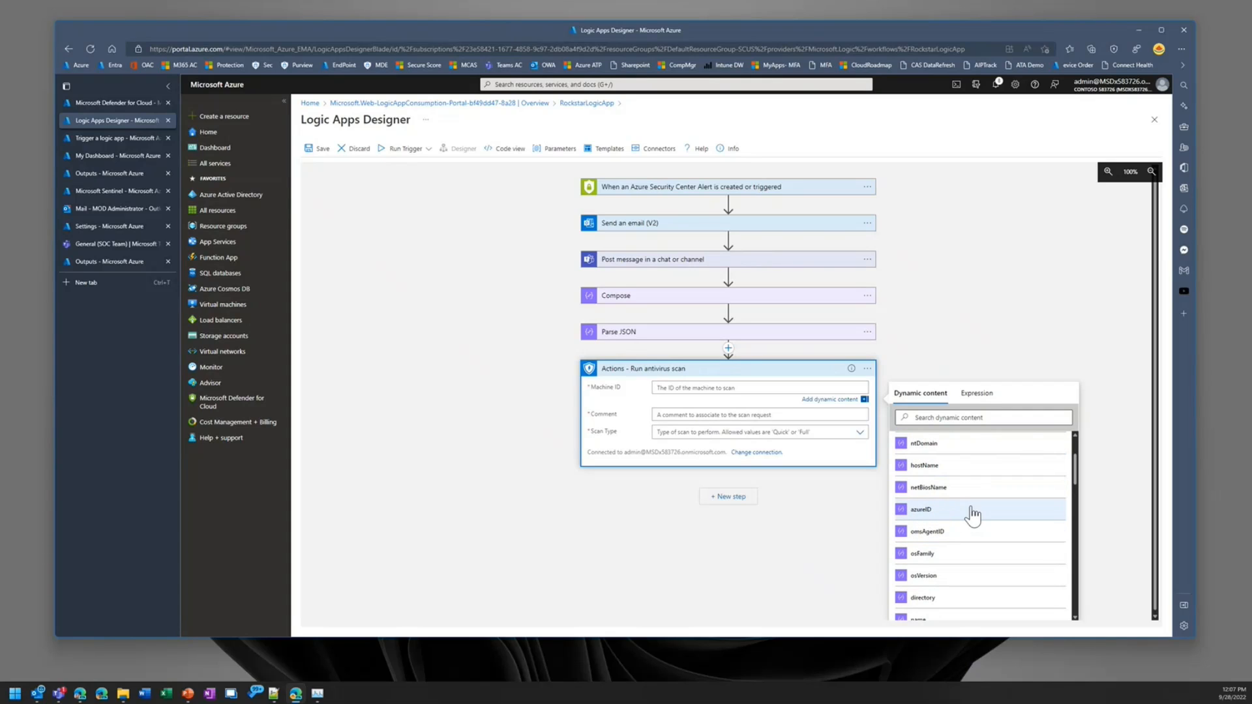
click(971, 514)
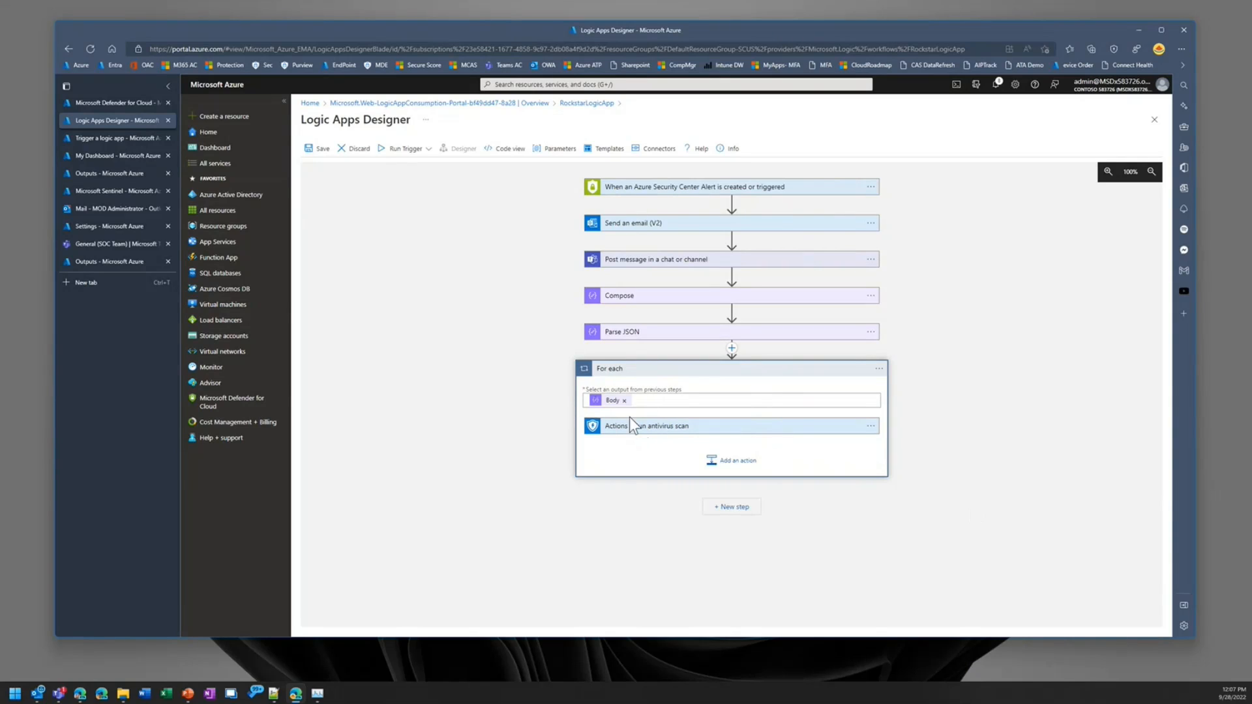
Step: Expand the Run antivirus scan action inside the For each loop and set its comment to "Sample comment"
click(693, 428)
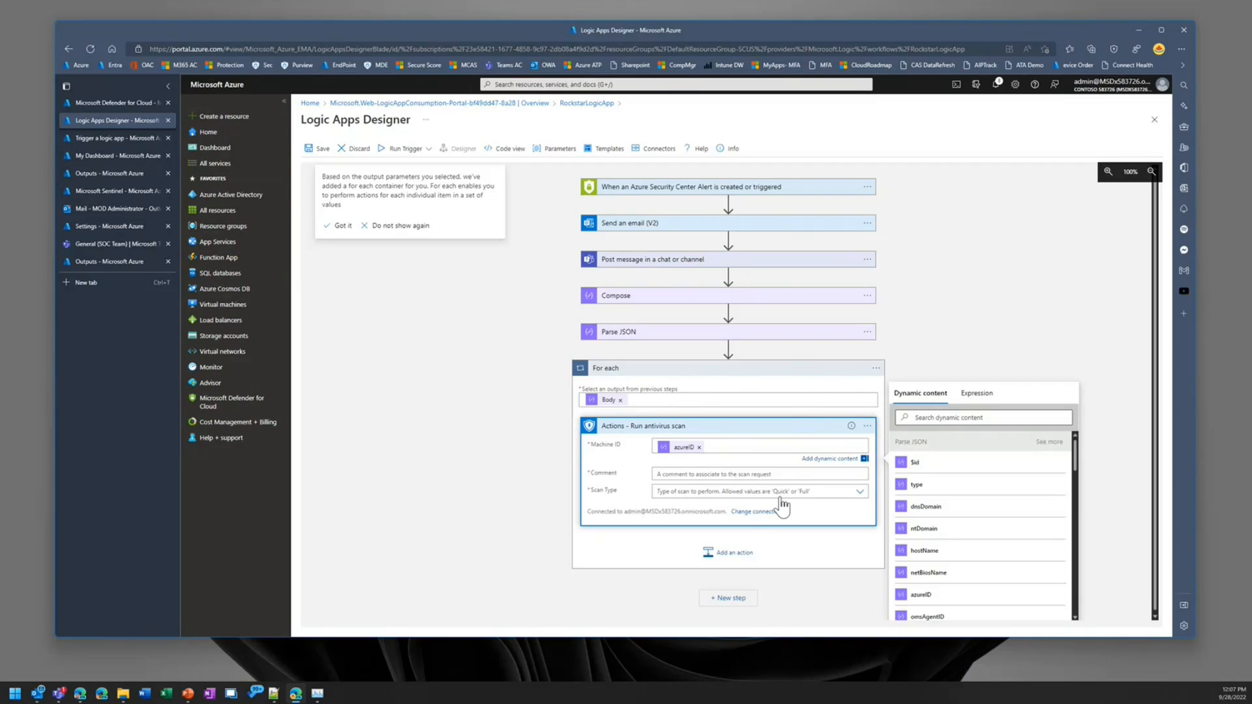
click(735, 474)
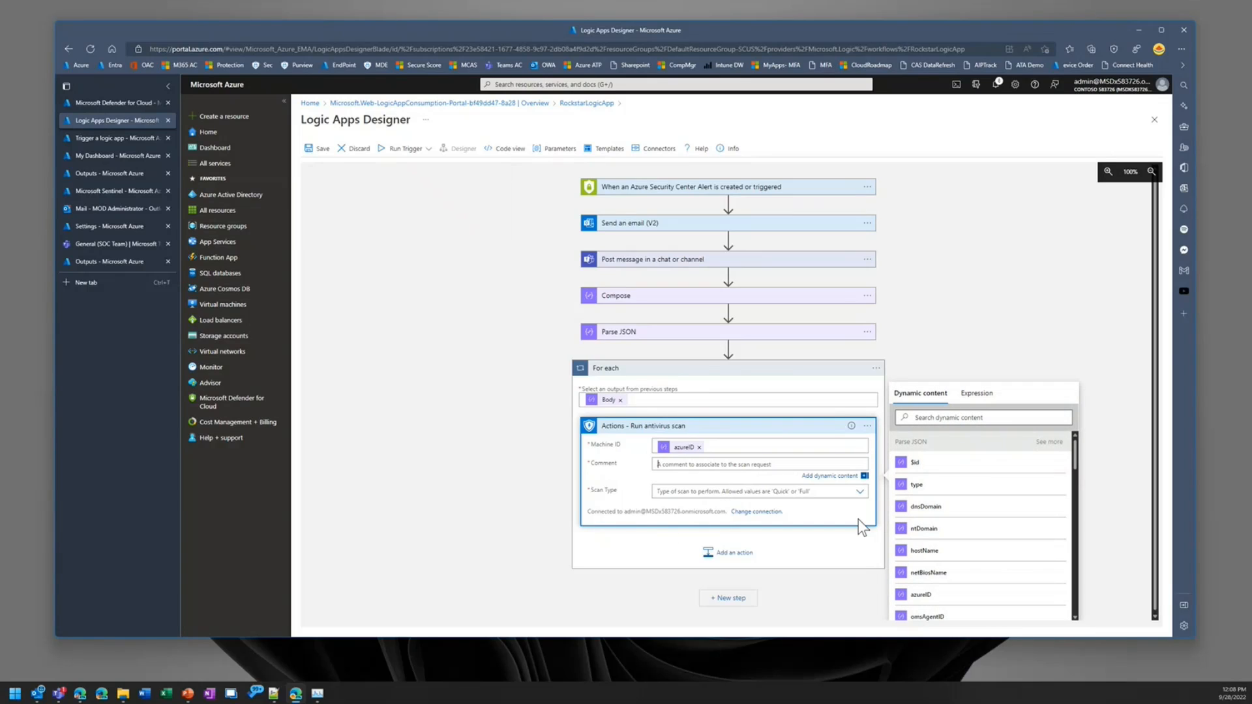
text(Sample comment)
key(Tab)
key(Tab)
Step: Set the antivirus scan's type to Full and save the RockstarLogicApp workflow
click(860, 493)
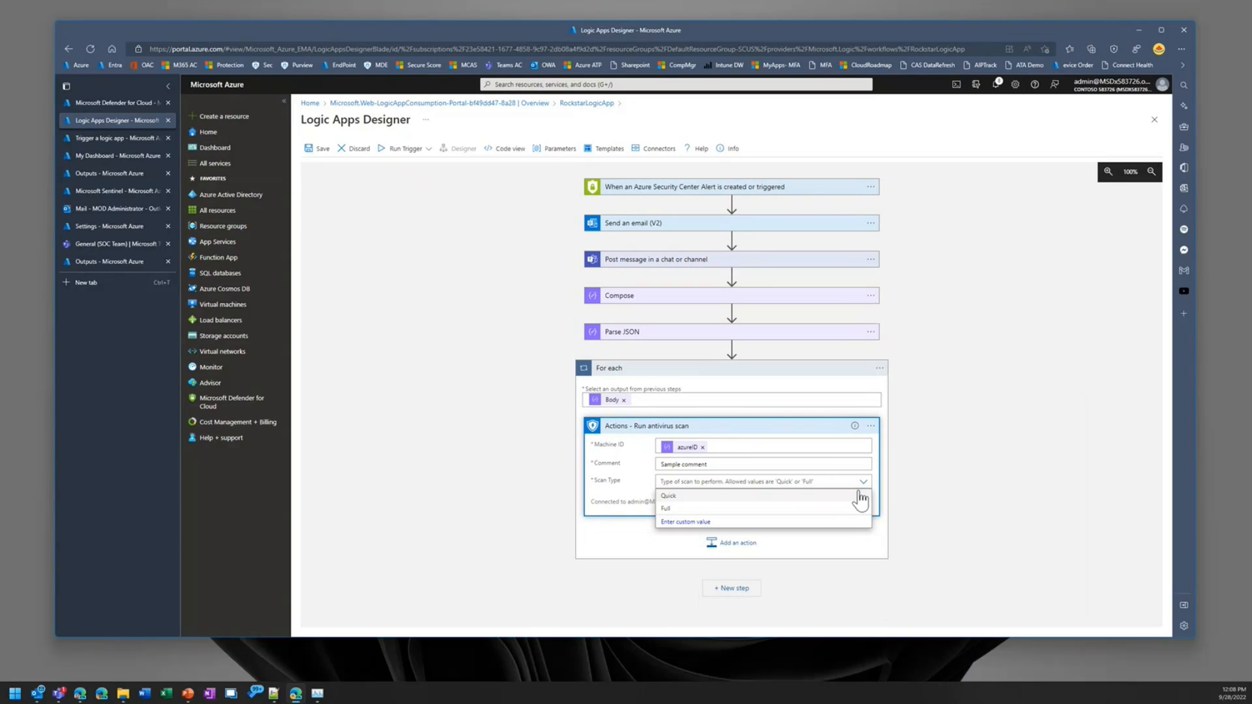
click(683, 508)
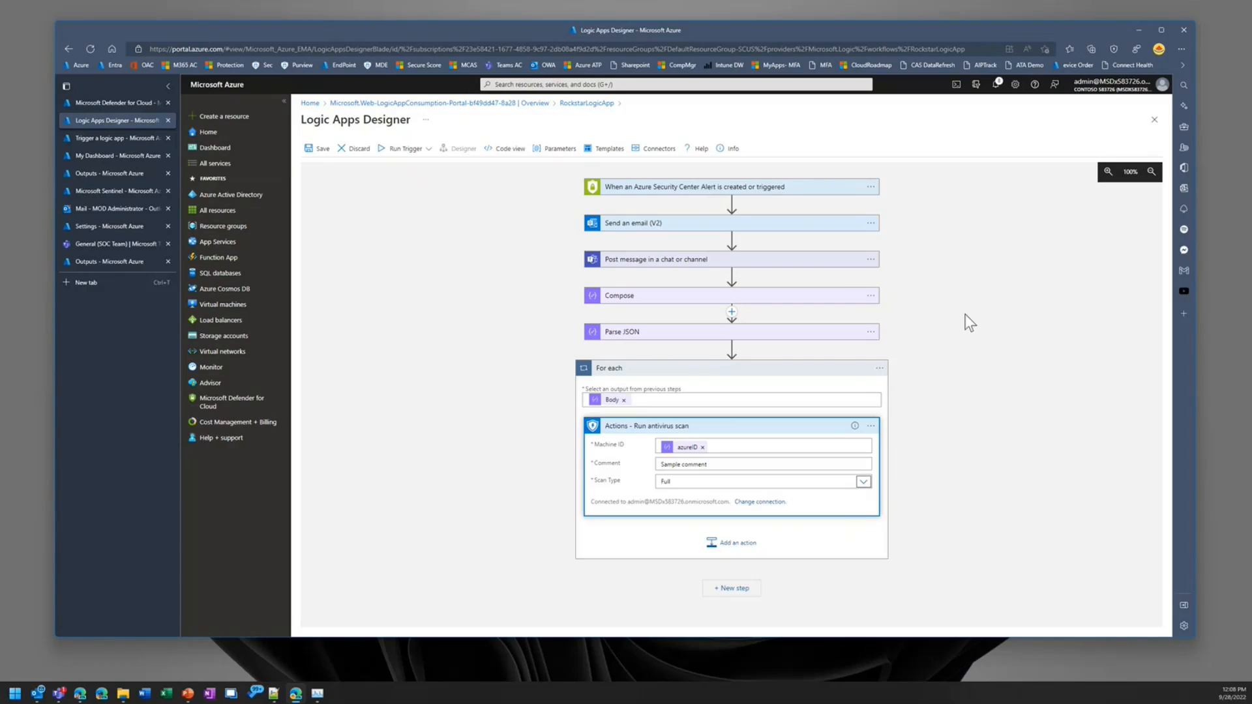
click(957, 463)
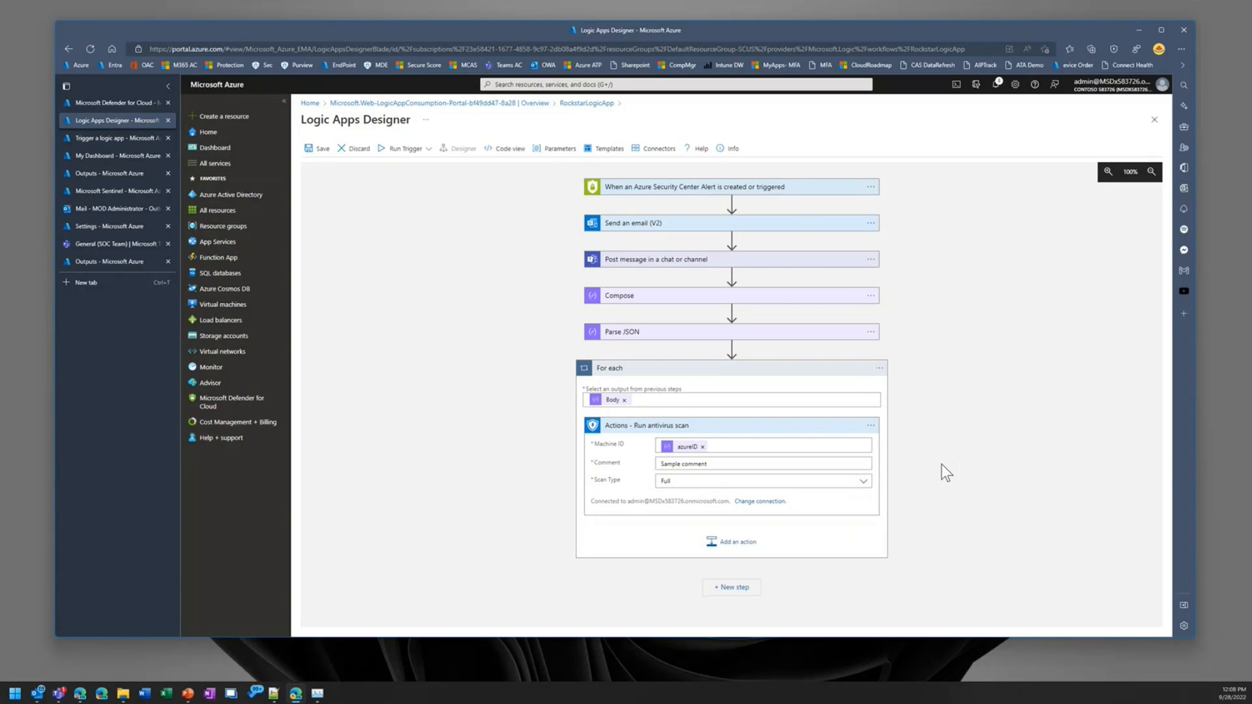
click(319, 151)
Step: In Defender for Cloud, trigger RockstarLogicApp as the automated response to the "Detected Petya ransomware indicators" alert
click(104, 103)
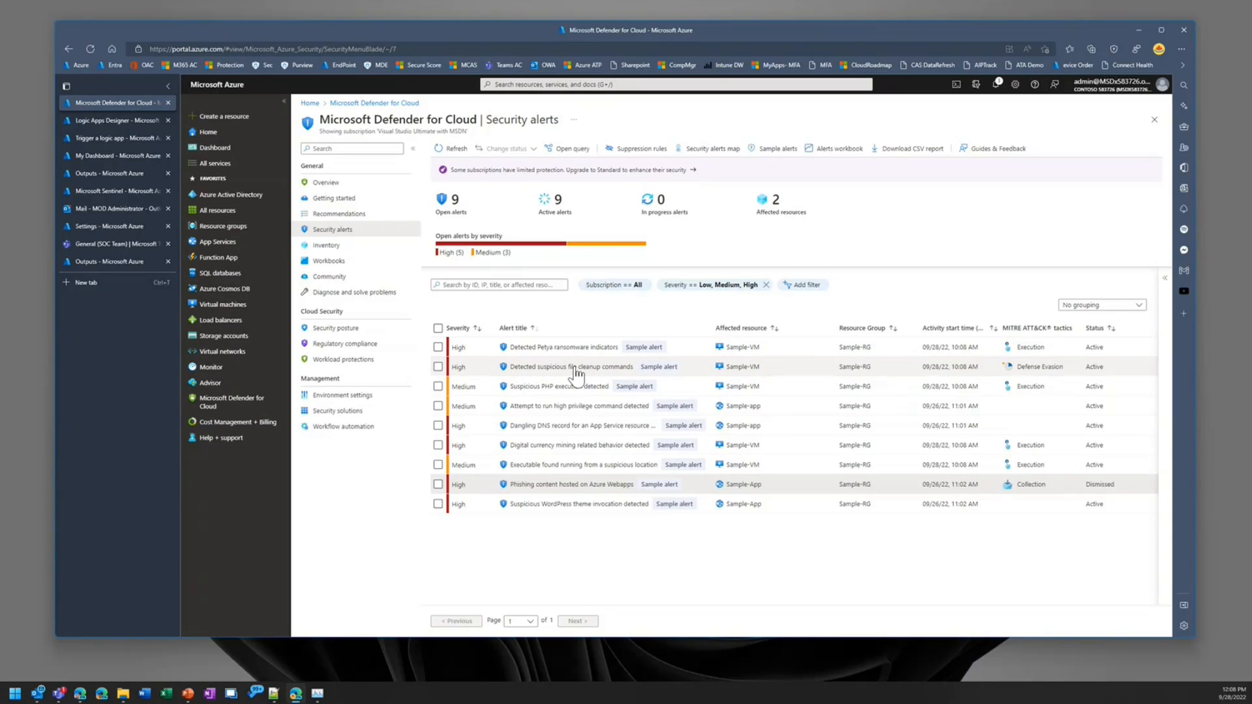
click(545, 352)
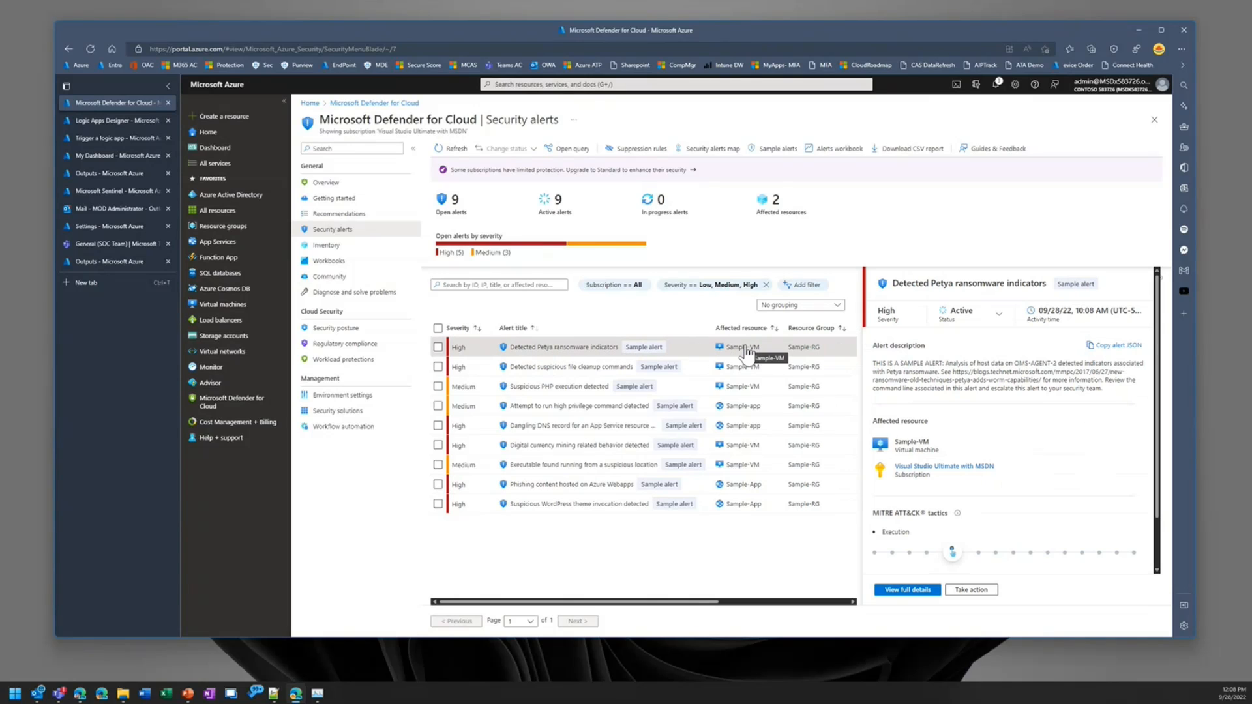
click(978, 591)
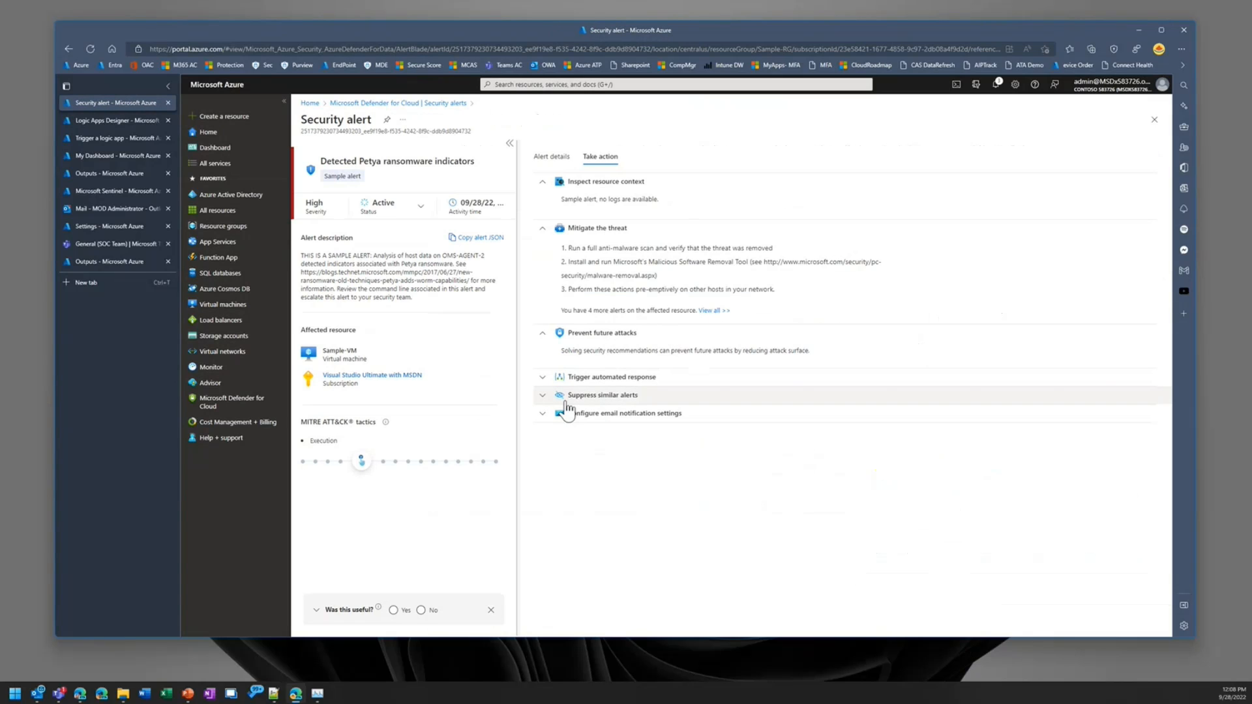
click(595, 377)
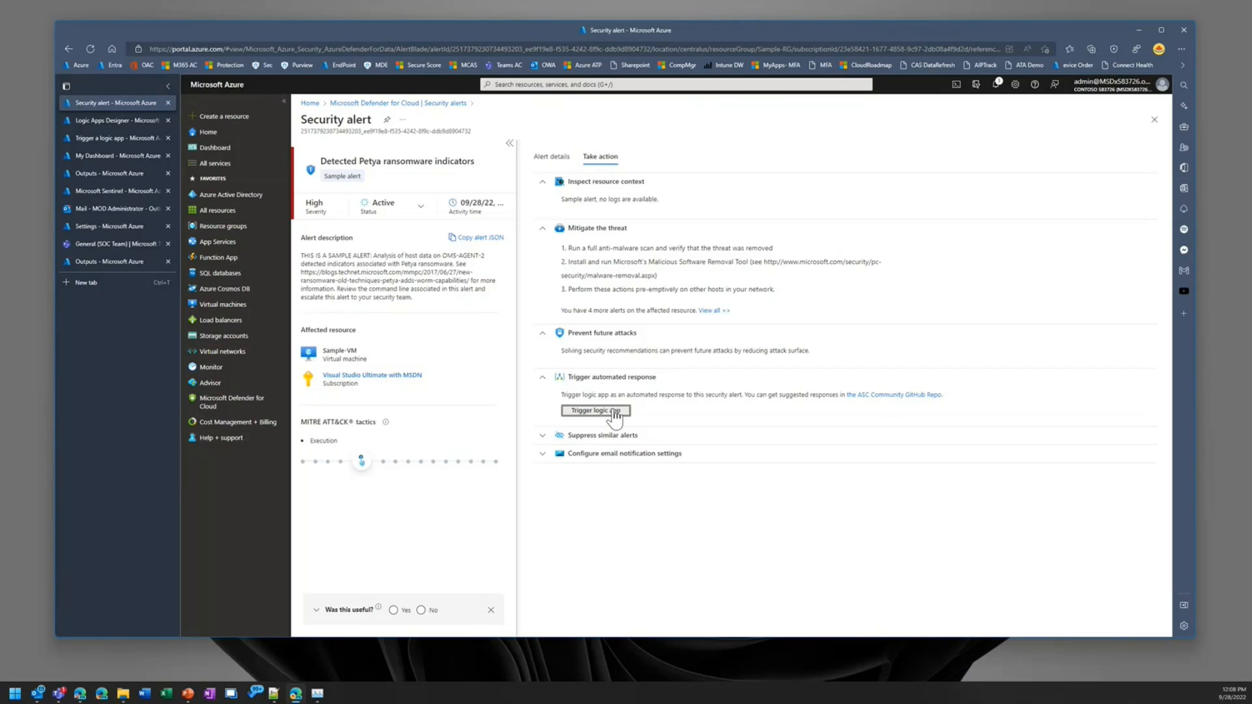
click(613, 412)
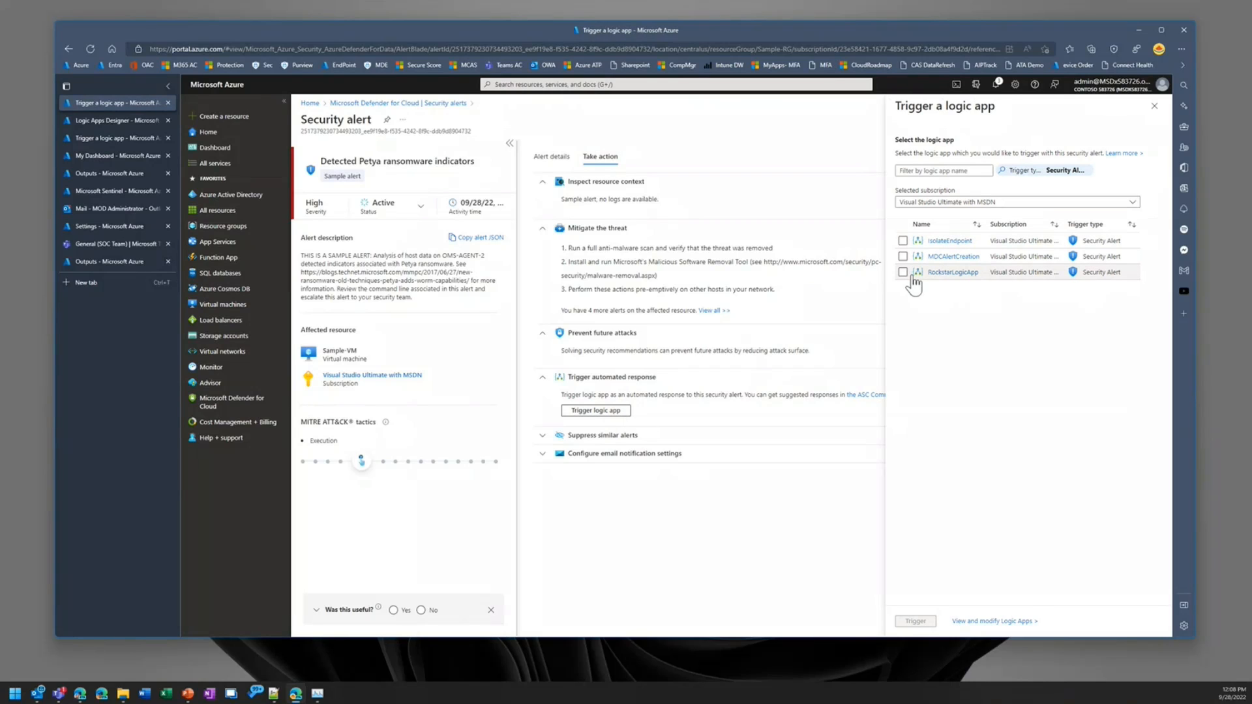
click(902, 272)
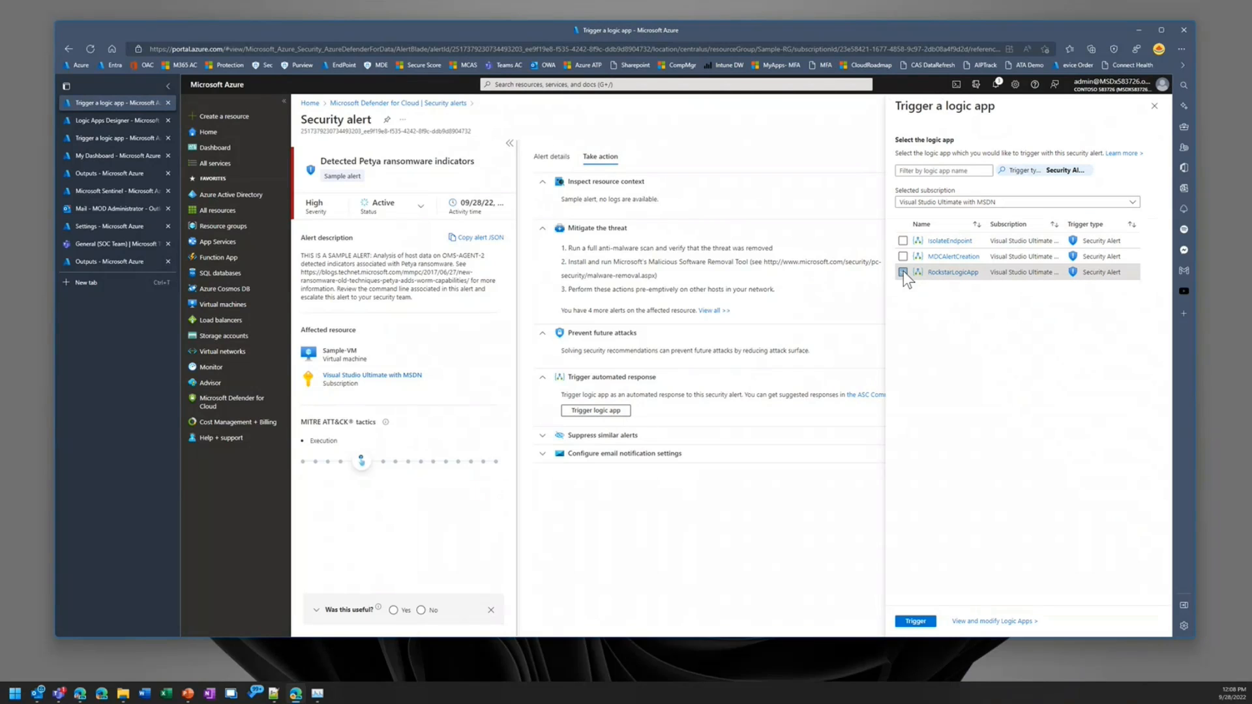
click(917, 622)
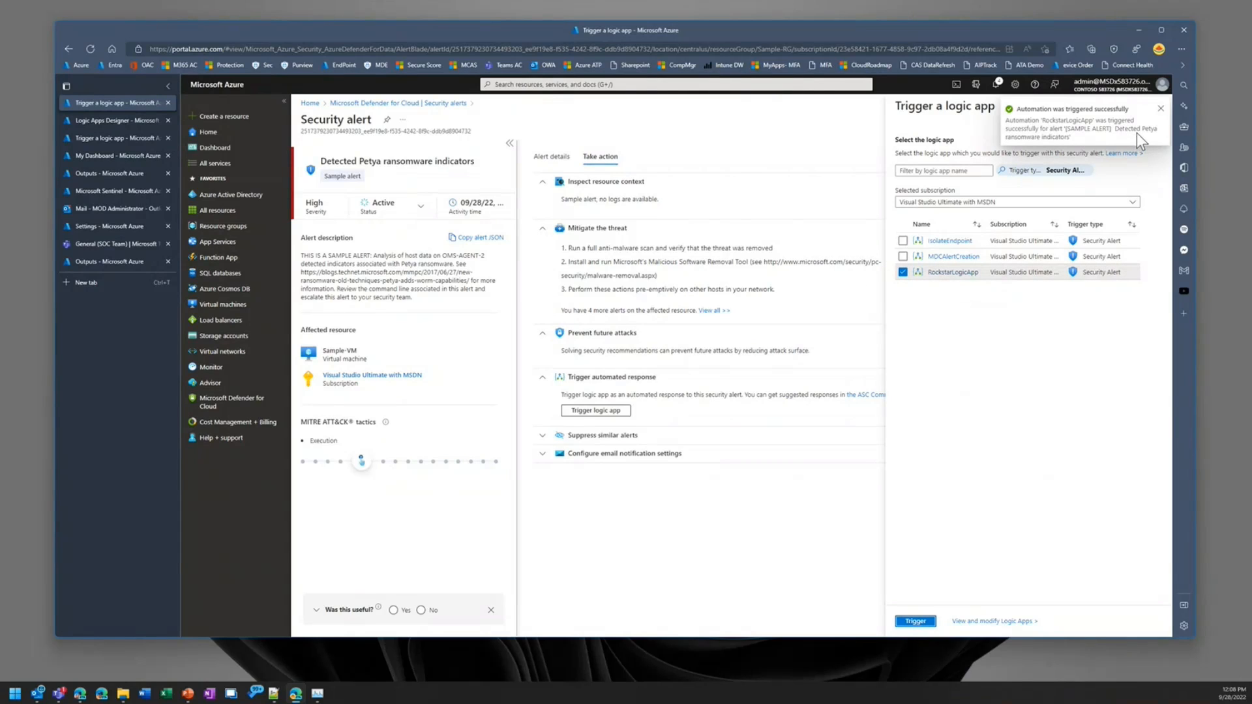
click(1161, 109)
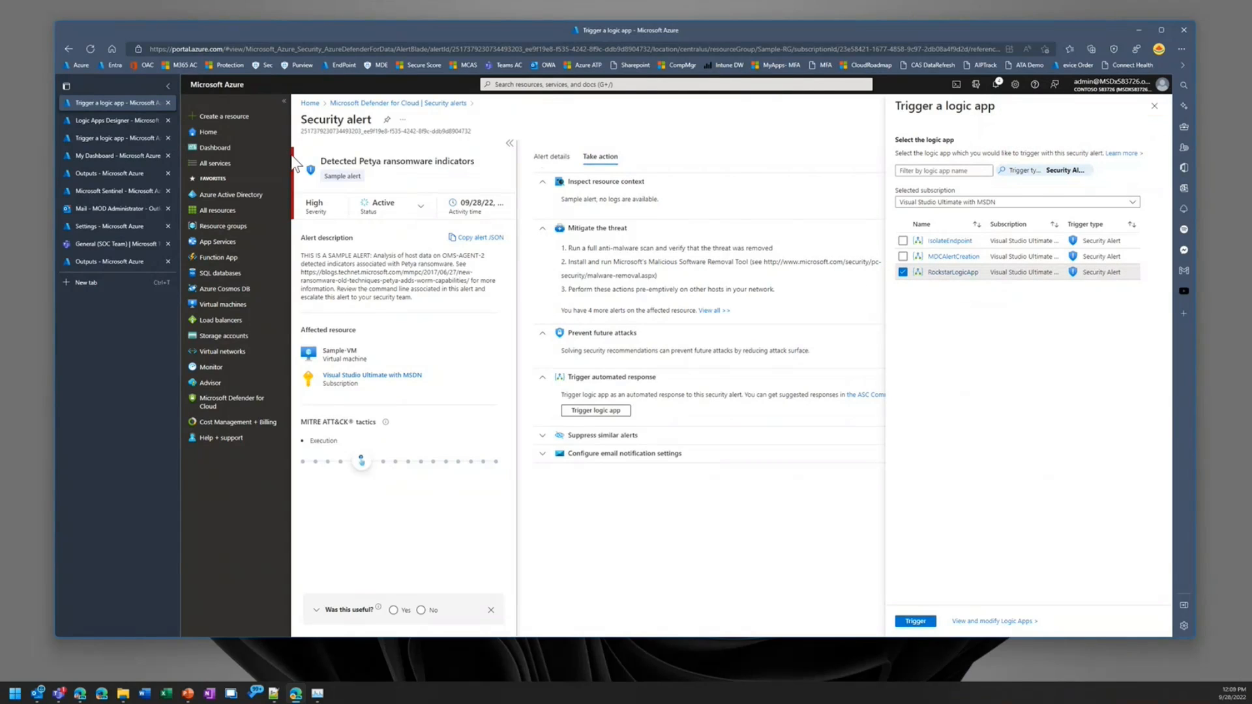
Step: Return to the RockstarLogicApp designer and start its trigger so that the workflow waits for an incoming alert
click(101, 126)
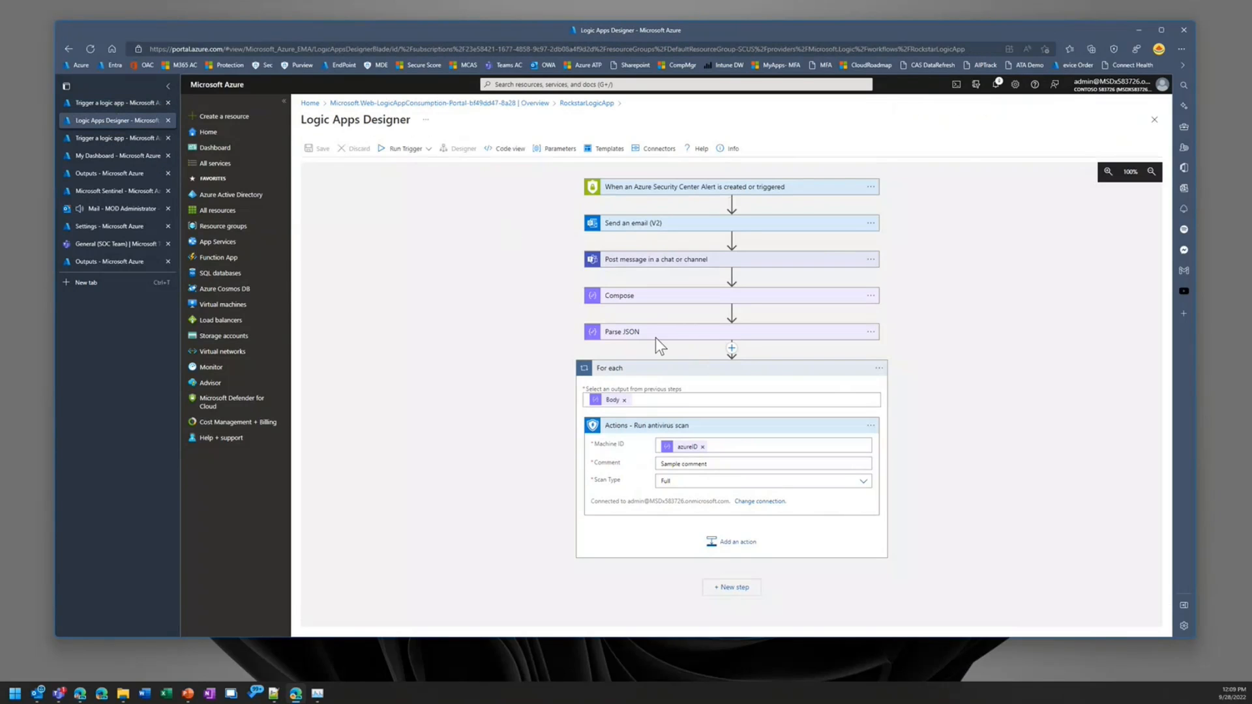
click(103, 139)
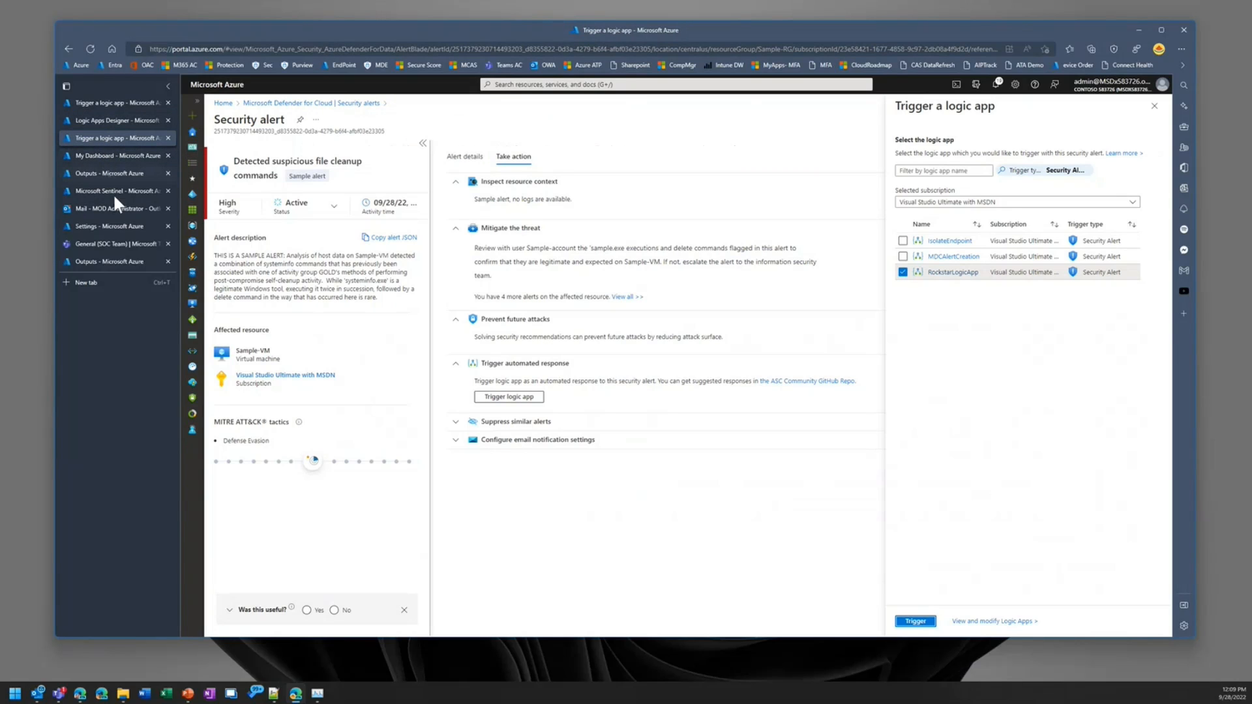
click(104, 121)
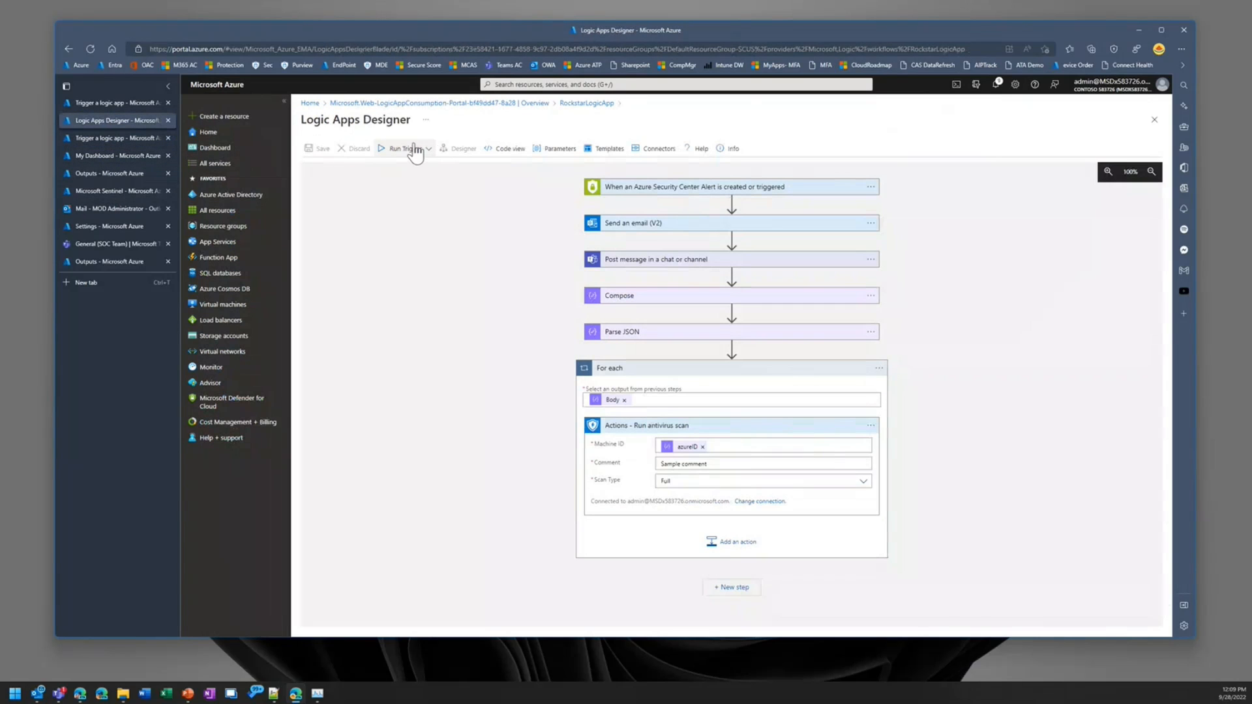
click(386, 167)
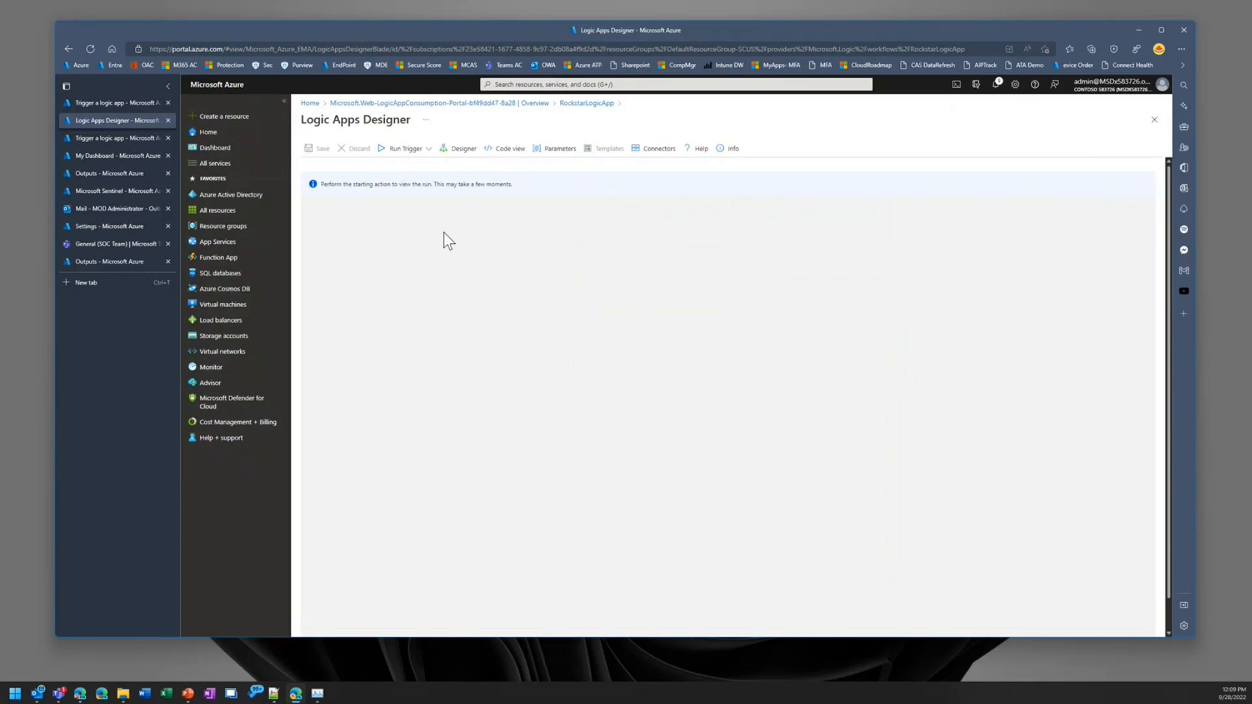
Step: Trigger RockstarLogicApp again from the Petya ransomware alert and view the run's per-action results in the designer
click(97, 103)
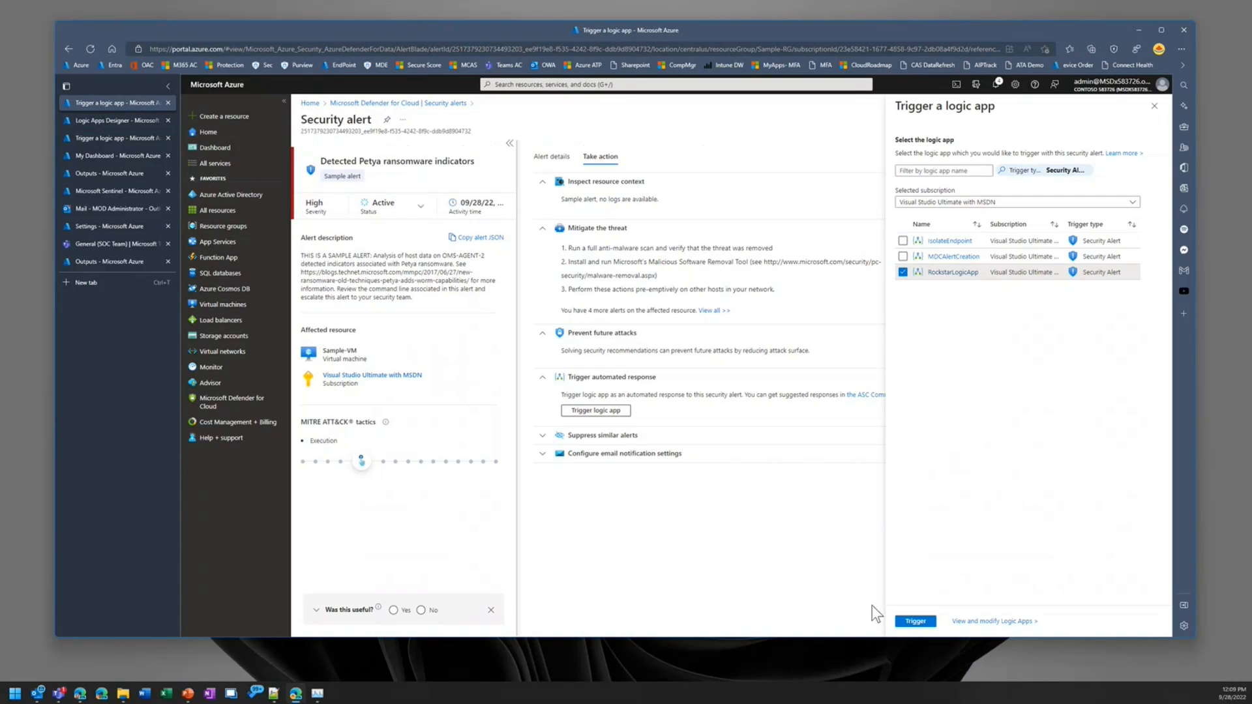
click(915, 622)
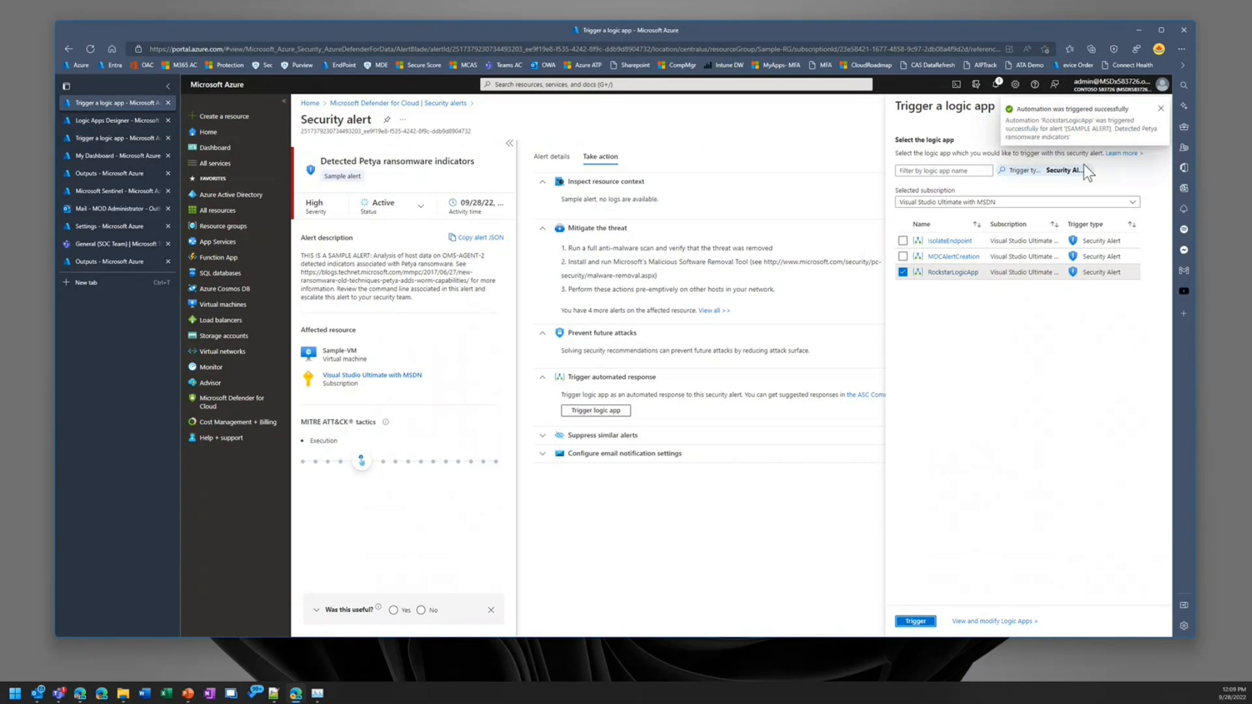
click(111, 119)
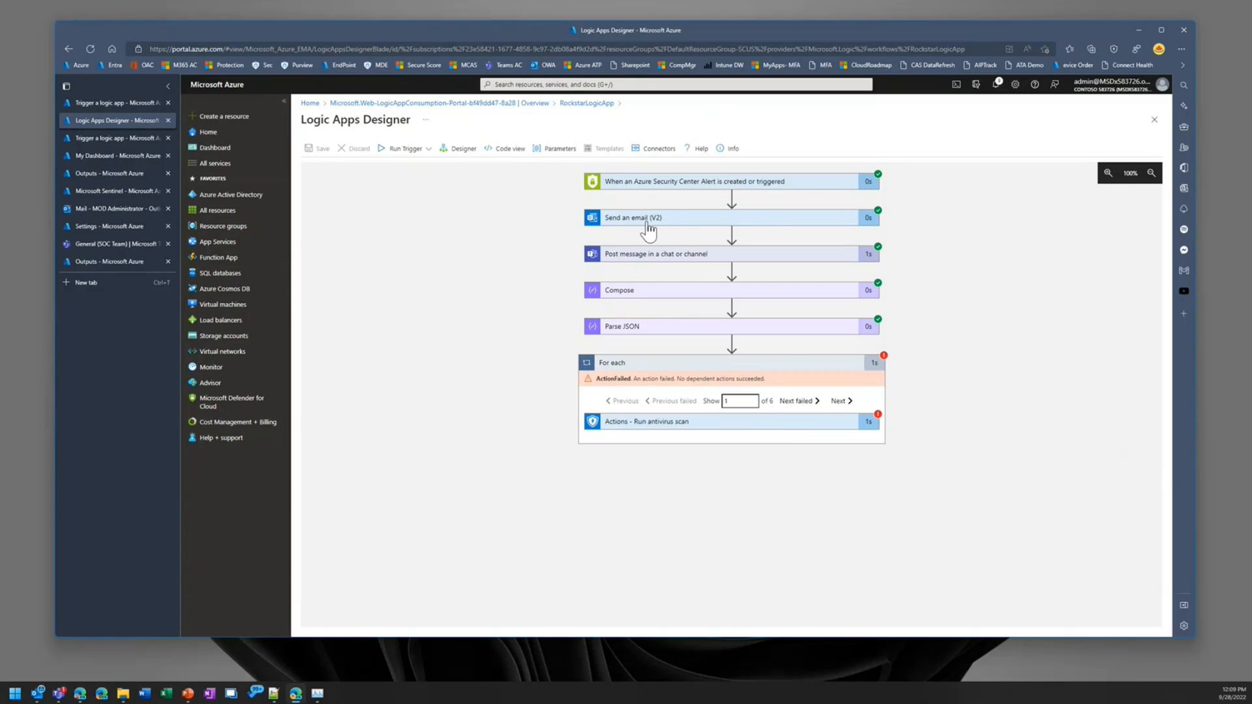
Step: Check the newest Defender for Cloud alert email in Outlook and the full latest alert post in the SOC Team's General channel in Teams
click(69, 207)
click(404, 213)
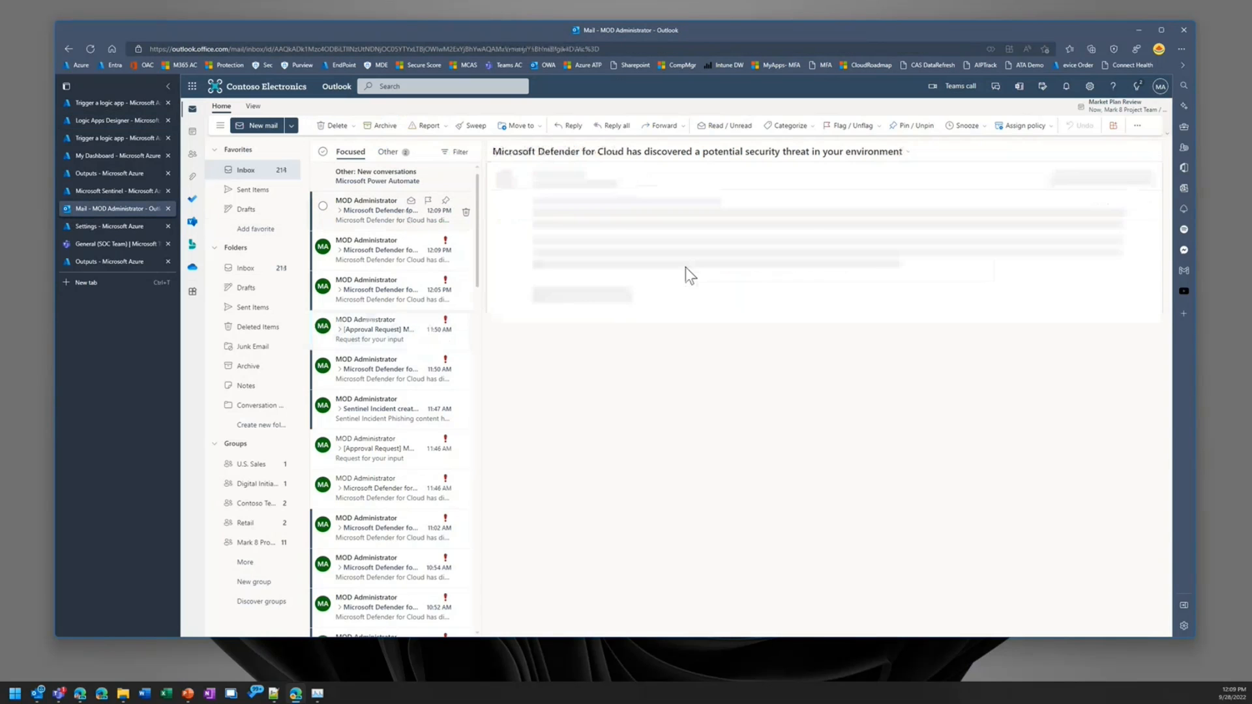
click(140, 244)
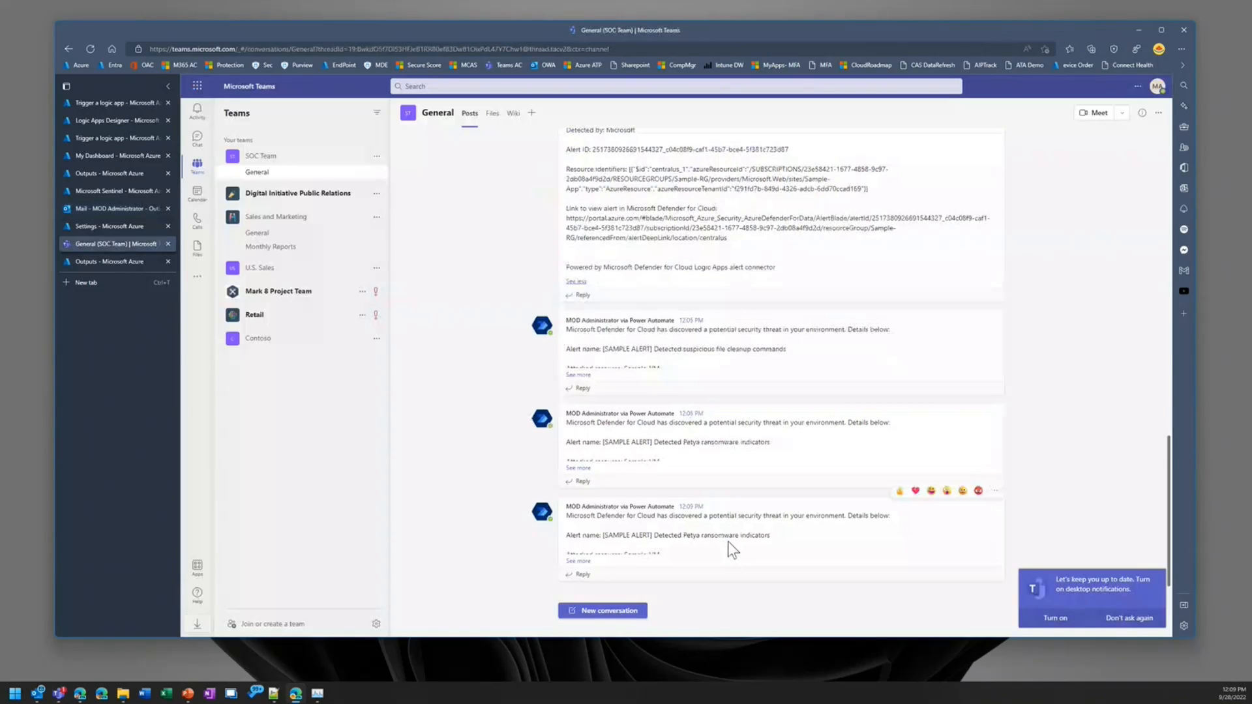
click(578, 561)
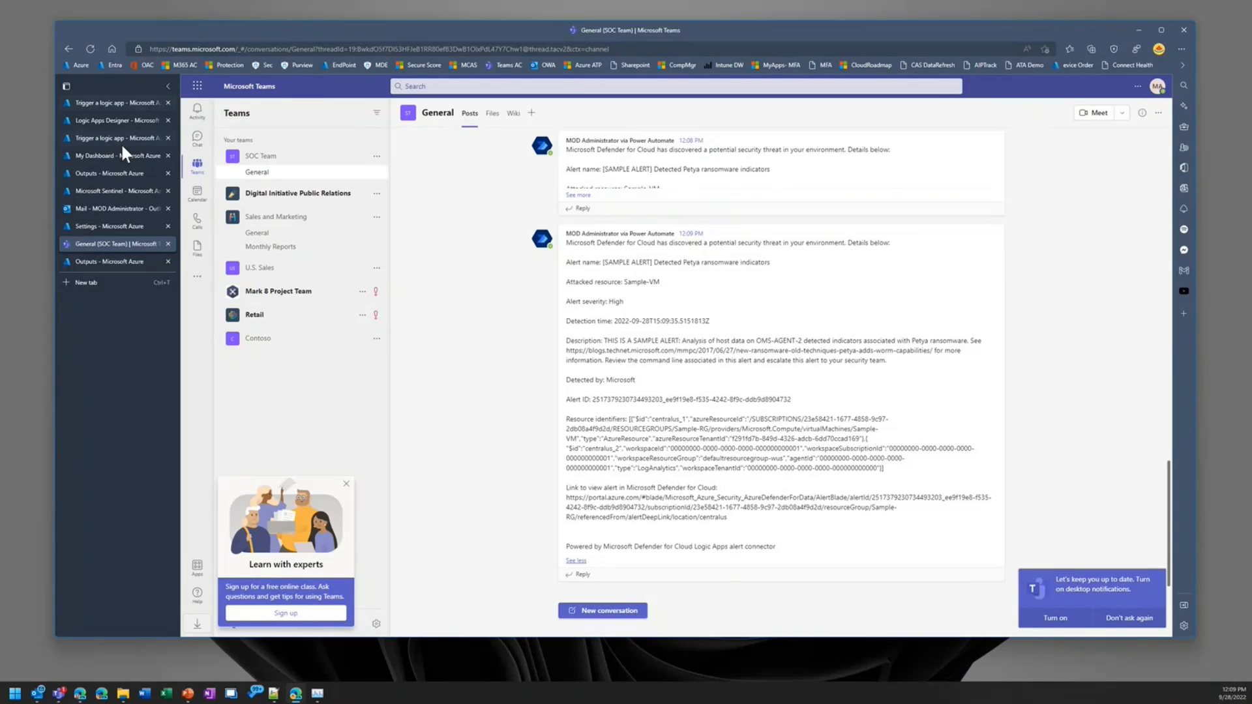
Step: Go back to Defender for Cloud and view its Regulatory compliance page
click(104, 103)
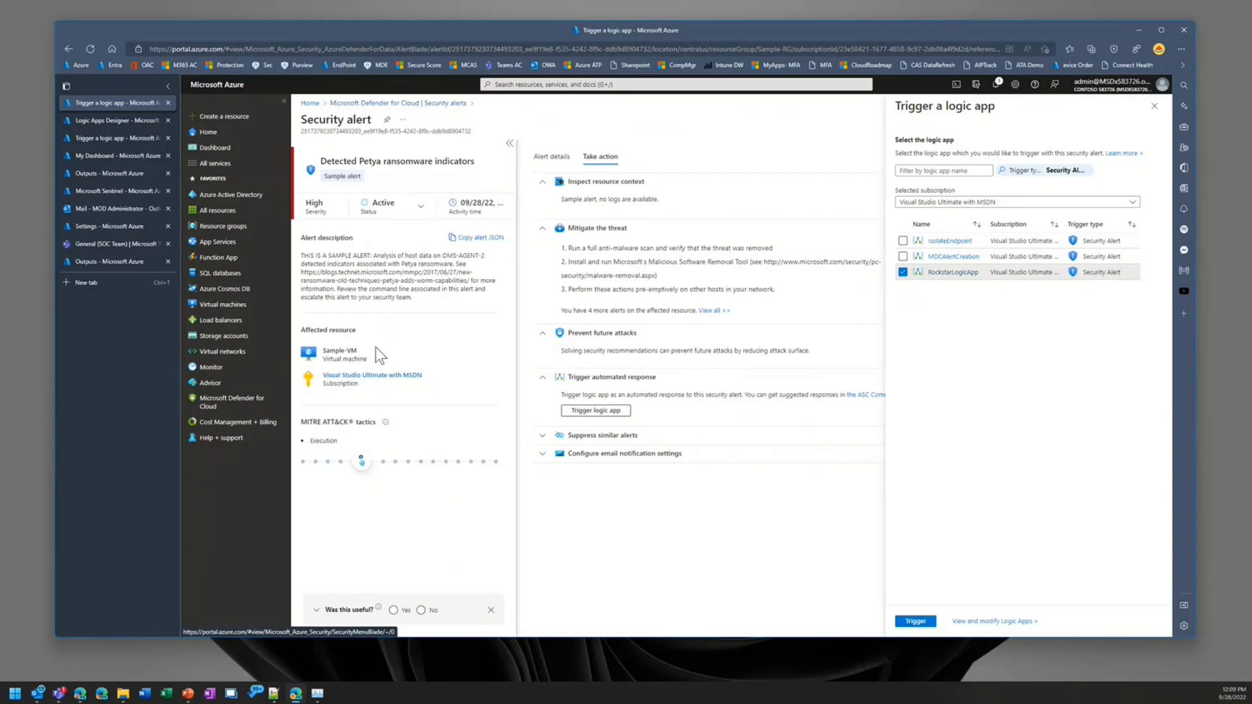
click(385, 105)
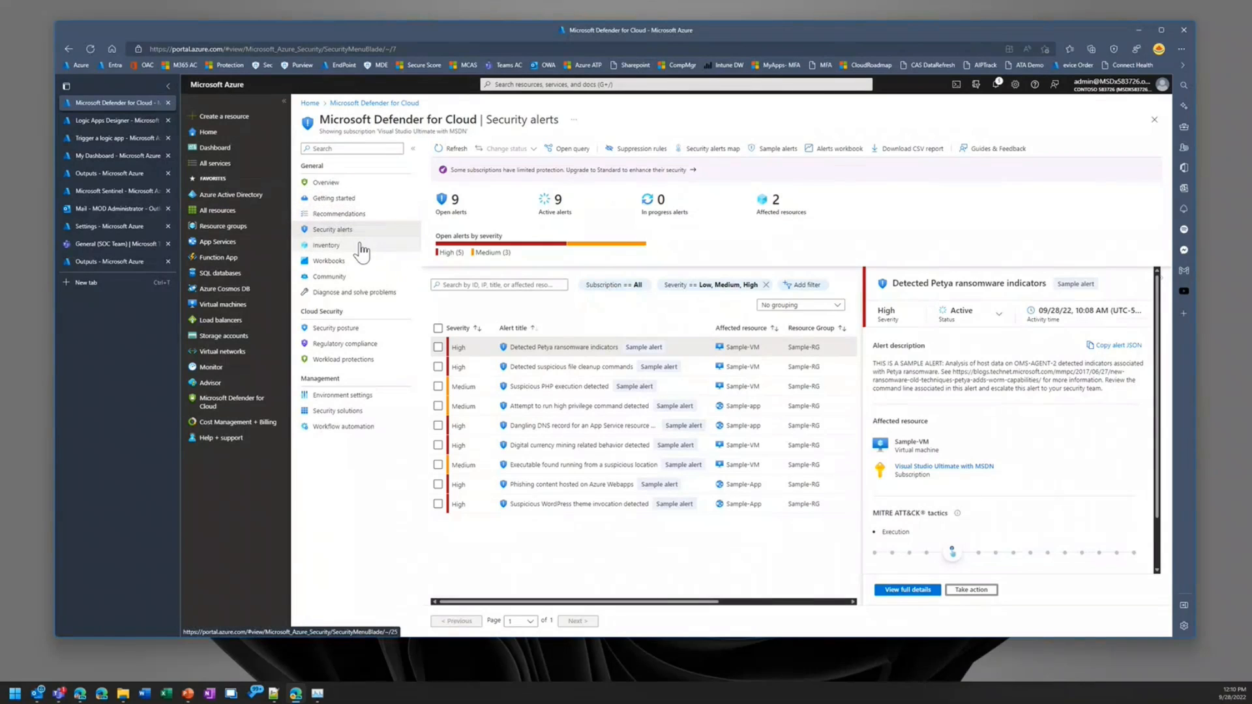
click(342, 346)
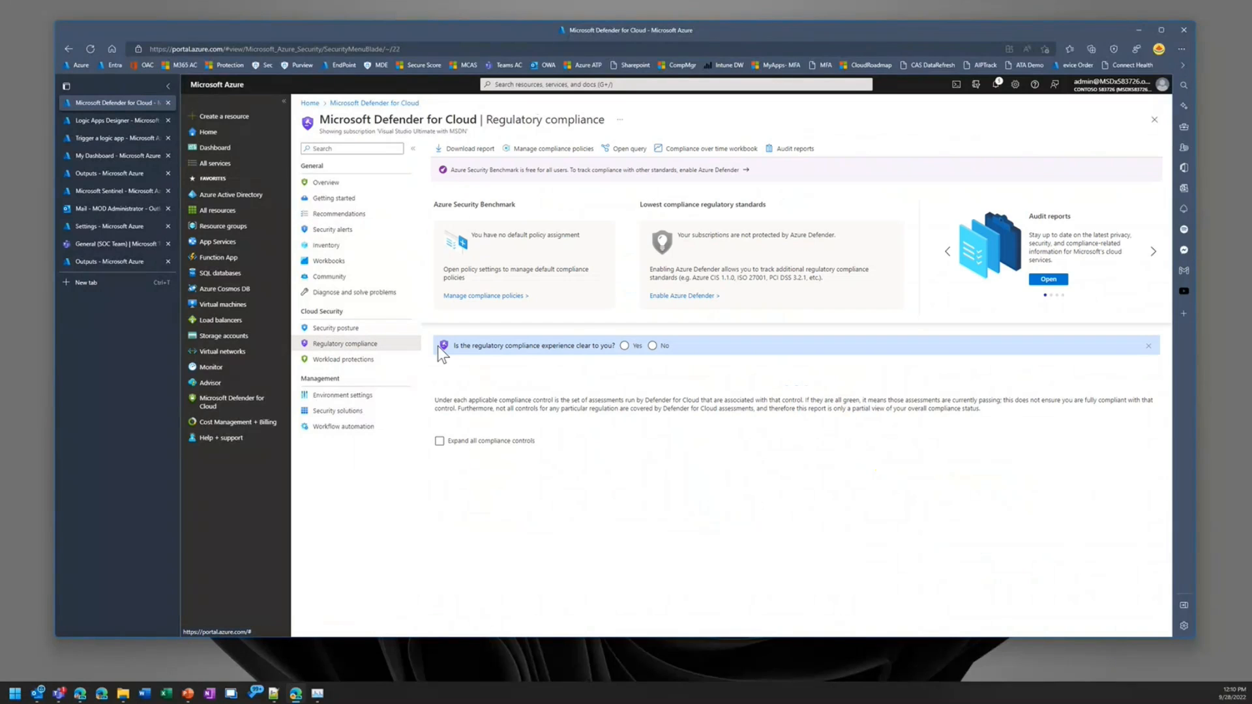
Step: View the recommendation on enabling MFA for accounts with read permissions on subscriptions, under Implement security best practices, and return to the recommendations
click(339, 214)
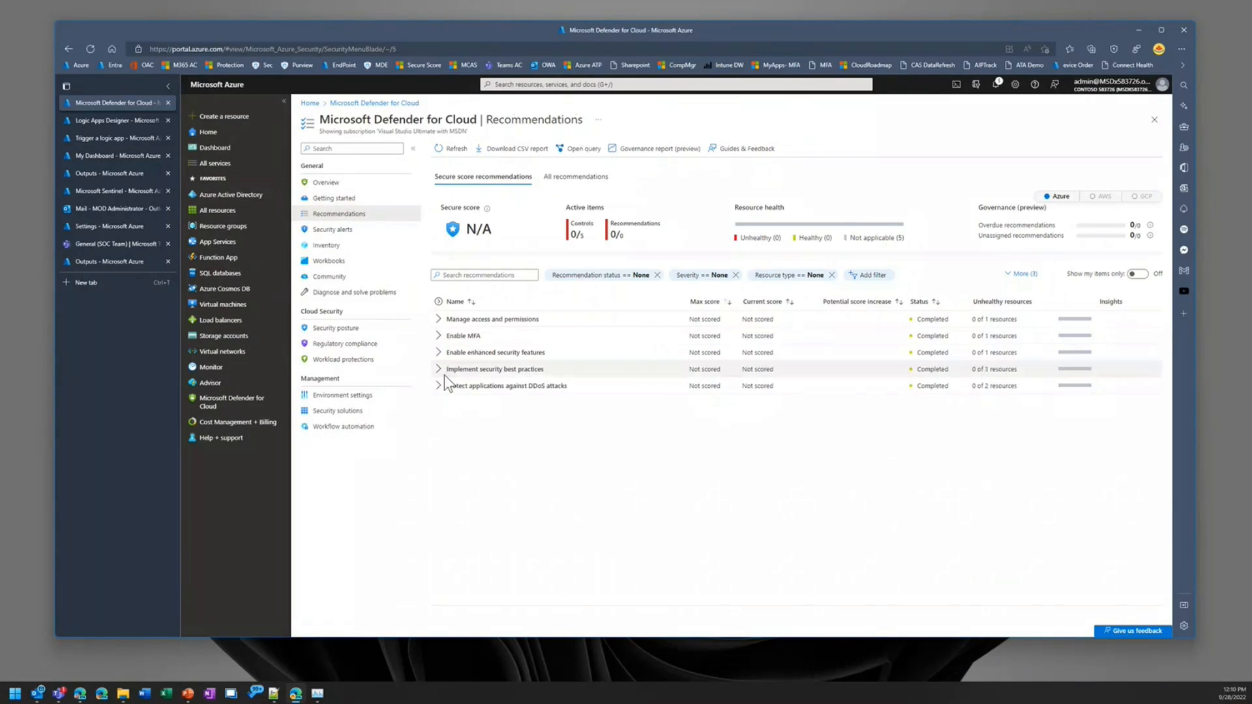
click(441, 370)
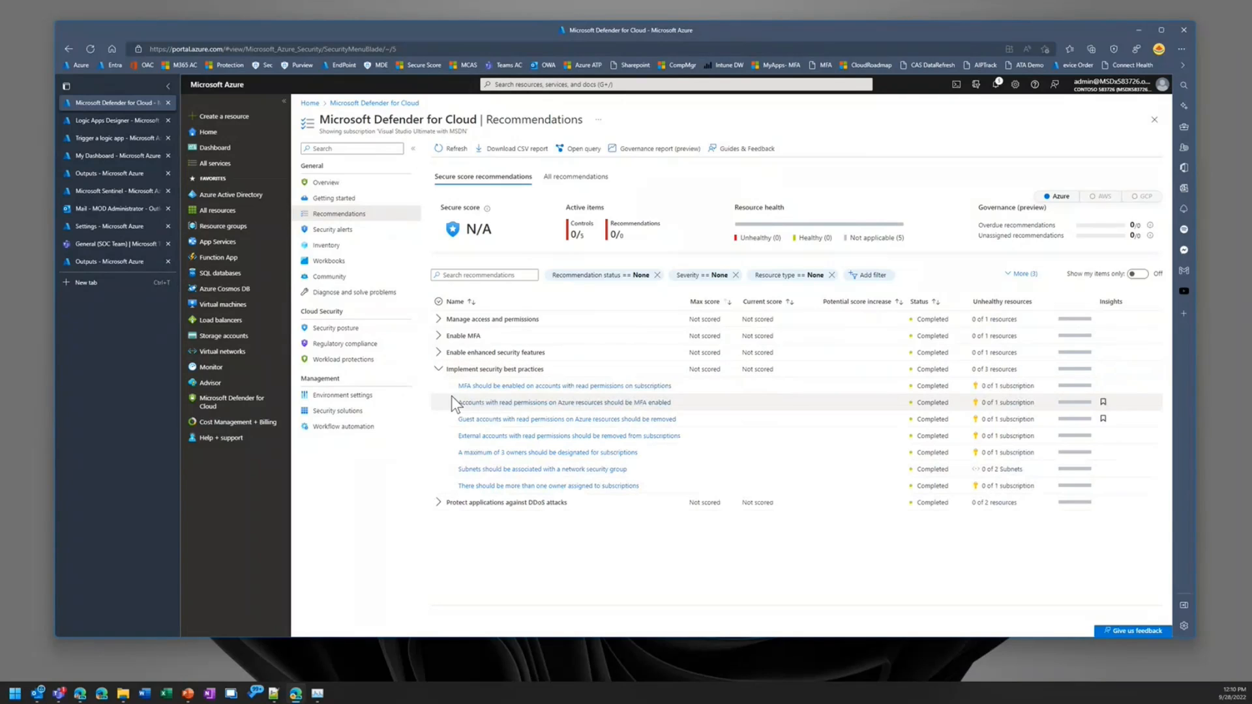
click(530, 385)
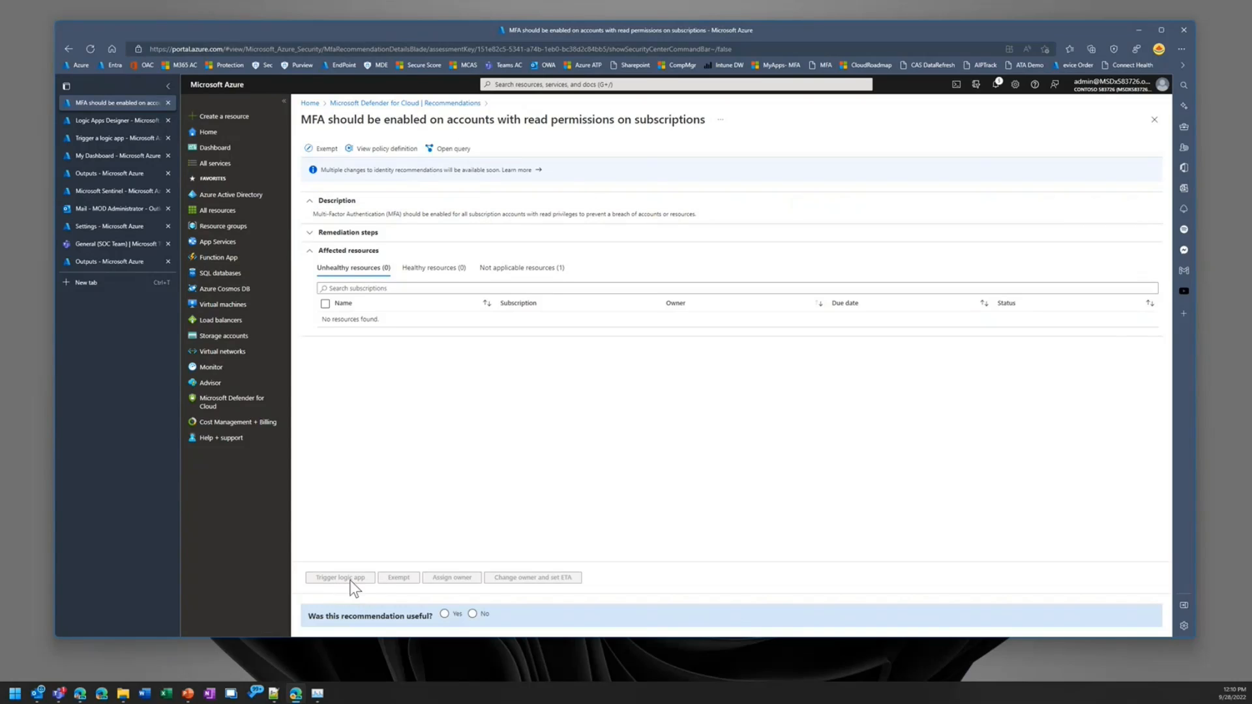
click(377, 103)
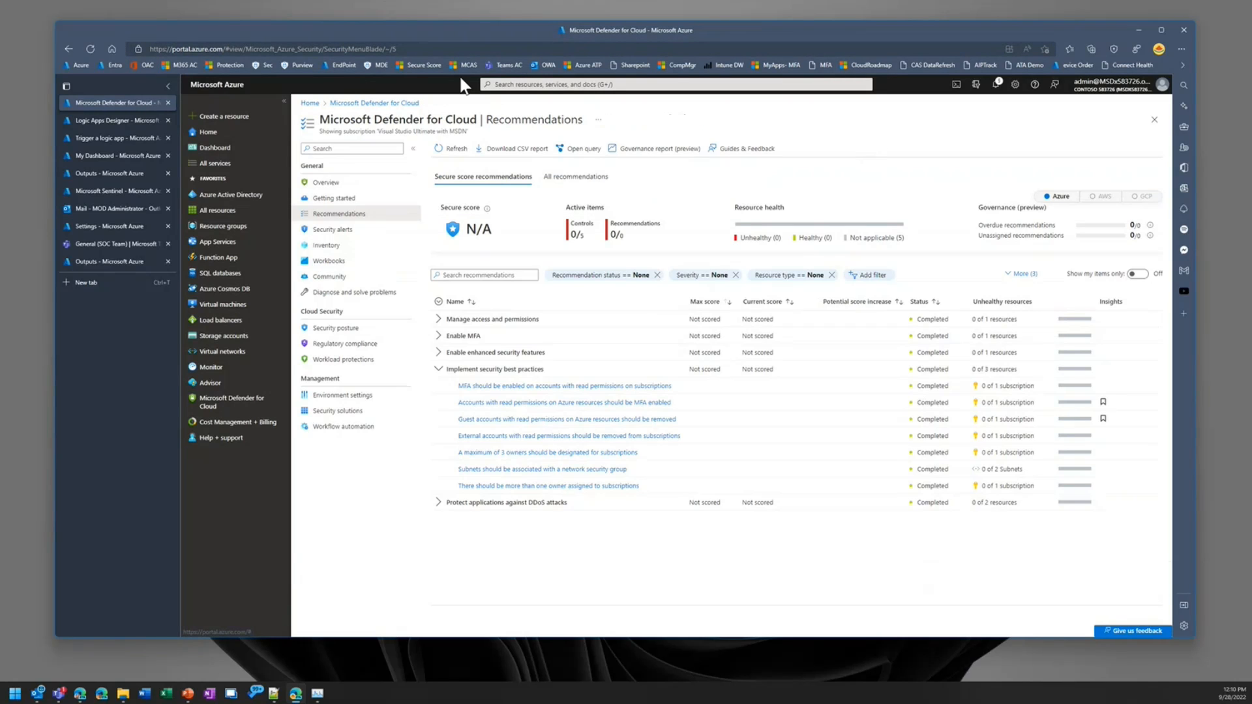
Step: Return to the security alerts list by way of the Defender for Cloud overview and switch away from the browser window
click(390, 103)
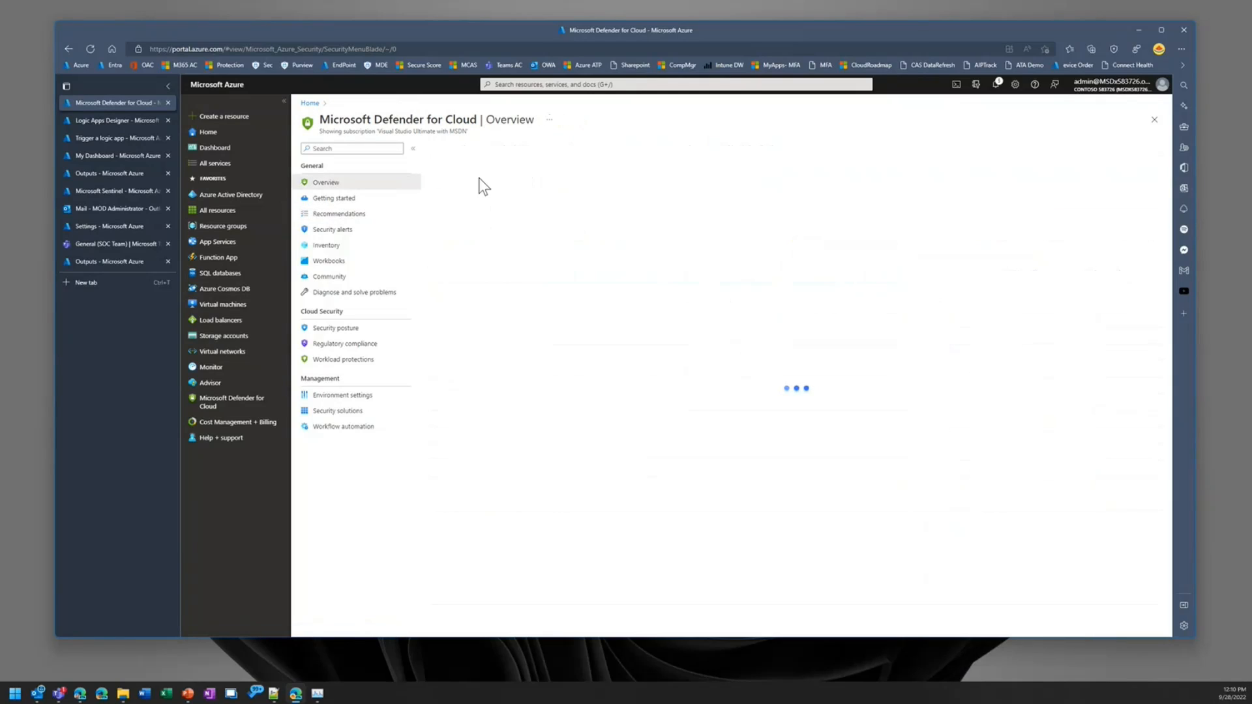
click(327, 230)
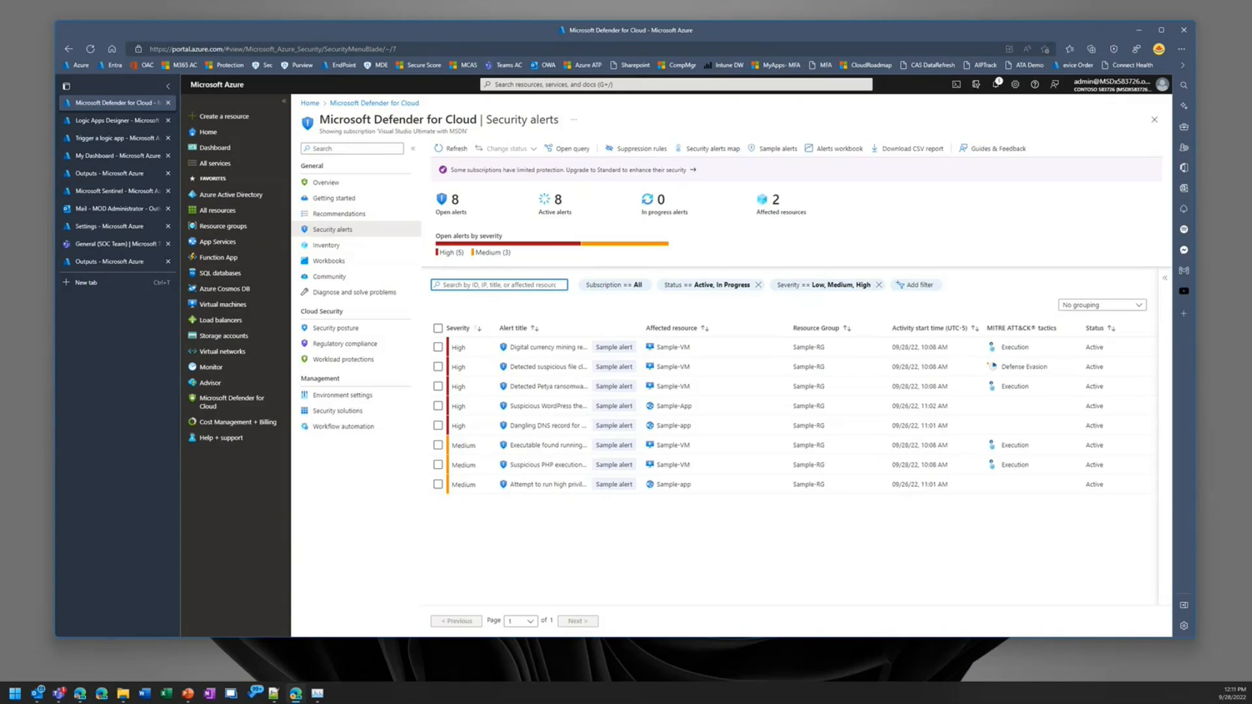
key(alt+Tab)
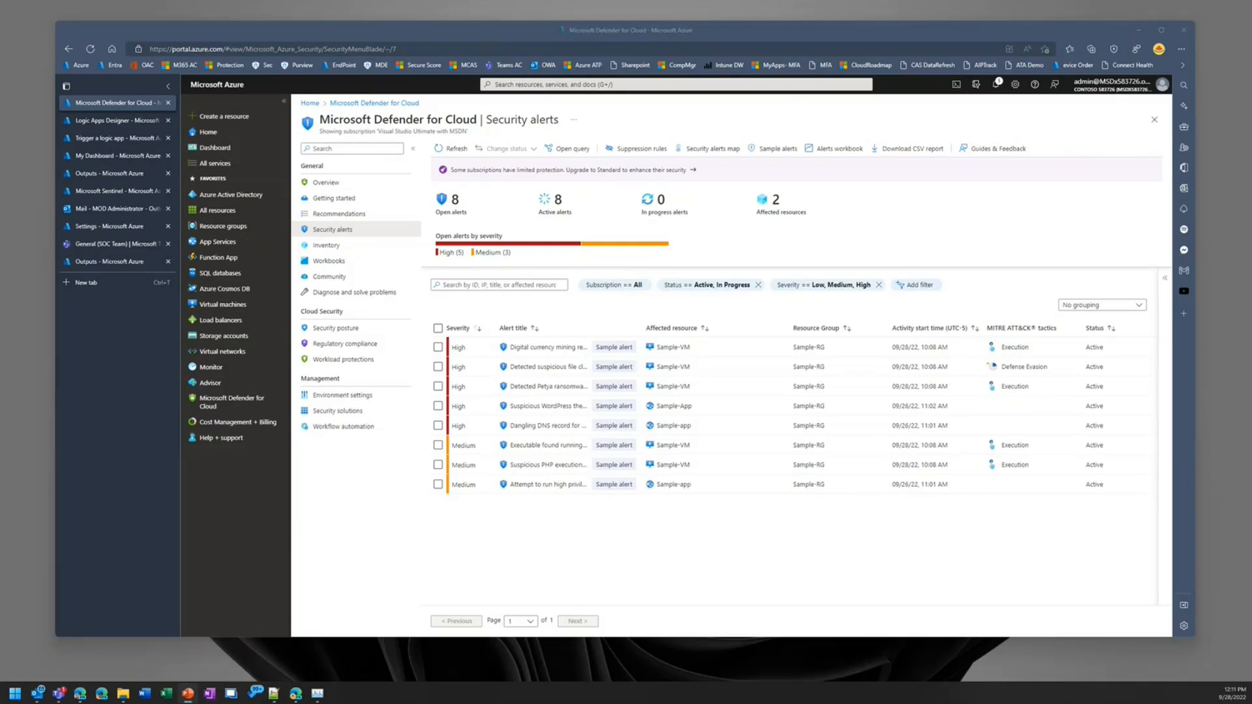